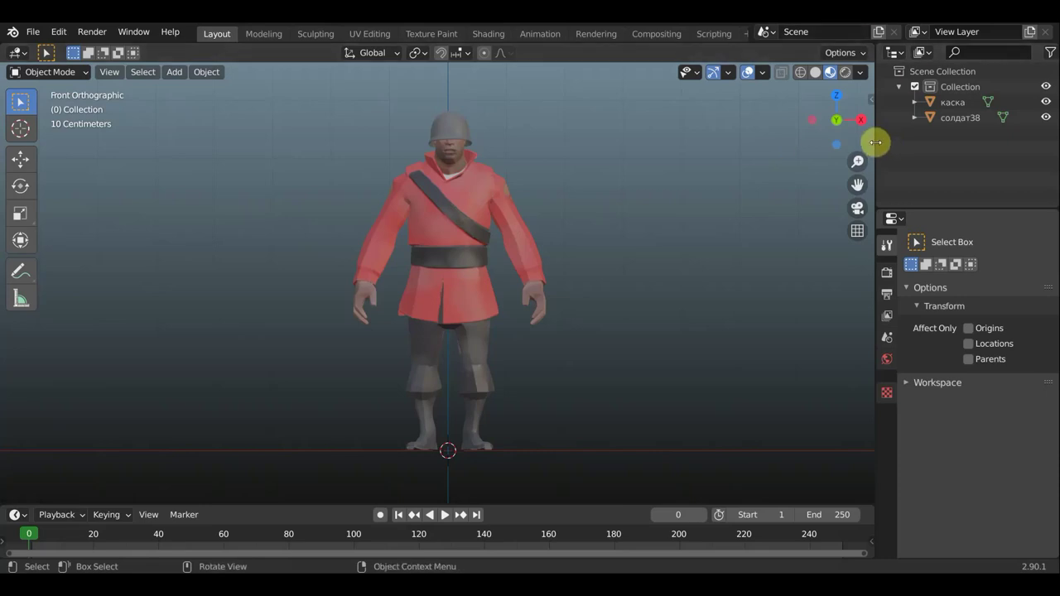
Step: Widen the side panels, add a cube mesh and raise it to the soldier's chest
{"action": "left_click_drag", "start_coordinate": [875, 143], "coordinate": [815, 143]}
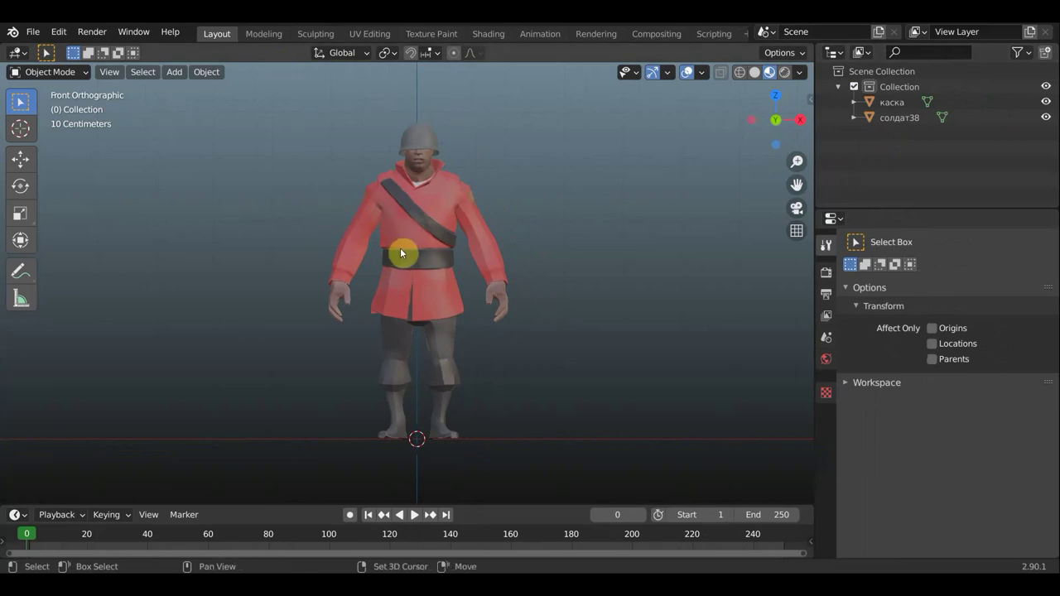
{"action": "key", "text": "shift+a"}
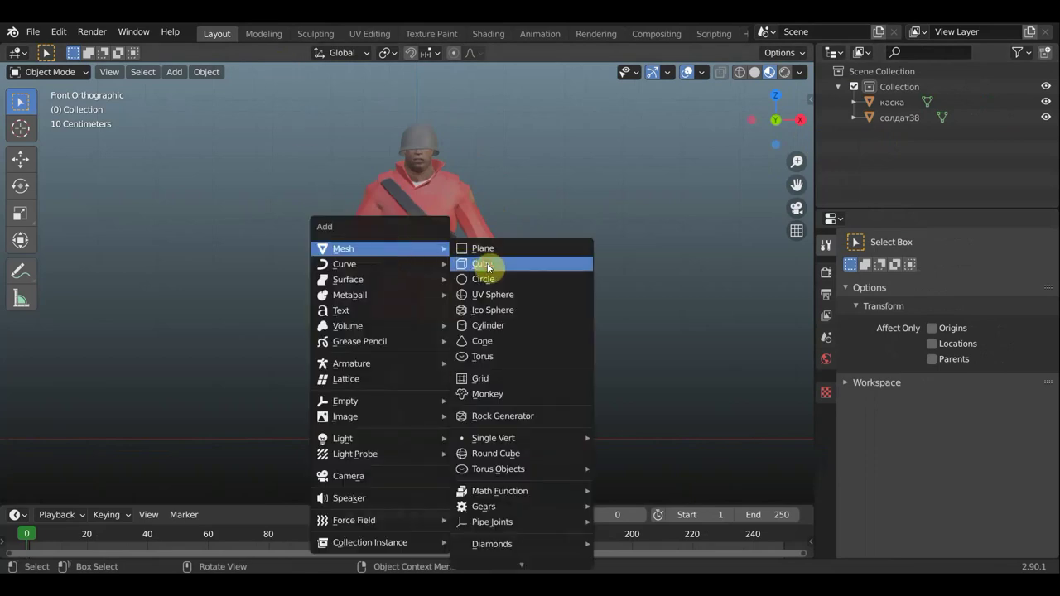
{"action": "left_click", "coordinate": [484, 263]}
{"action": "left_click", "coordinate": [17, 157]}
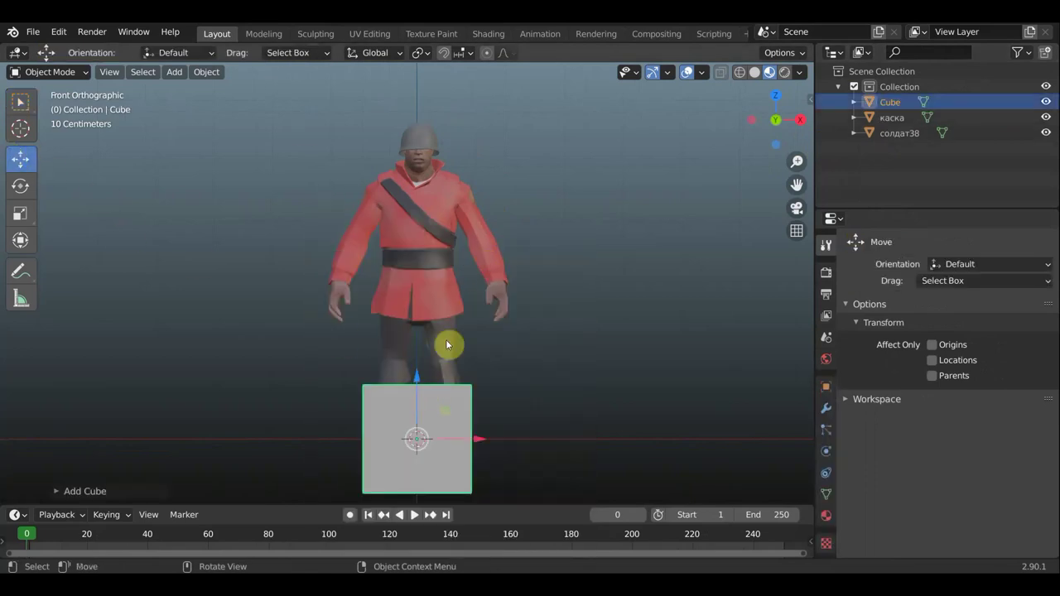
{"action": "left_click_drag", "start_coordinate": [418, 378], "coordinate": [428, 222]}
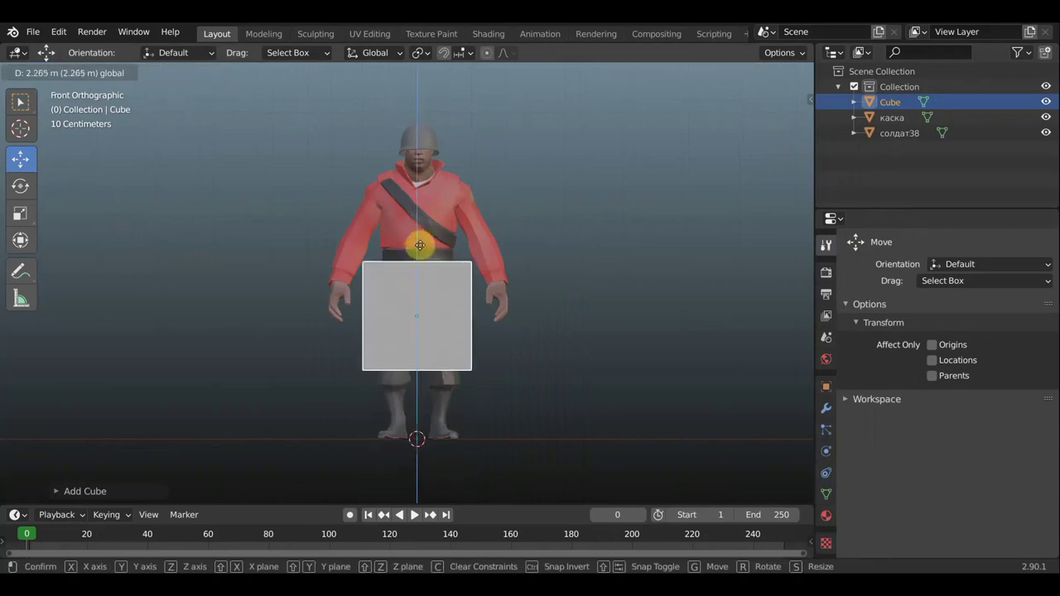
Step: Select the soldier body and helmet, then reselect the cube and lift it over the head
{"action": "left_click", "coordinate": [429, 222]}
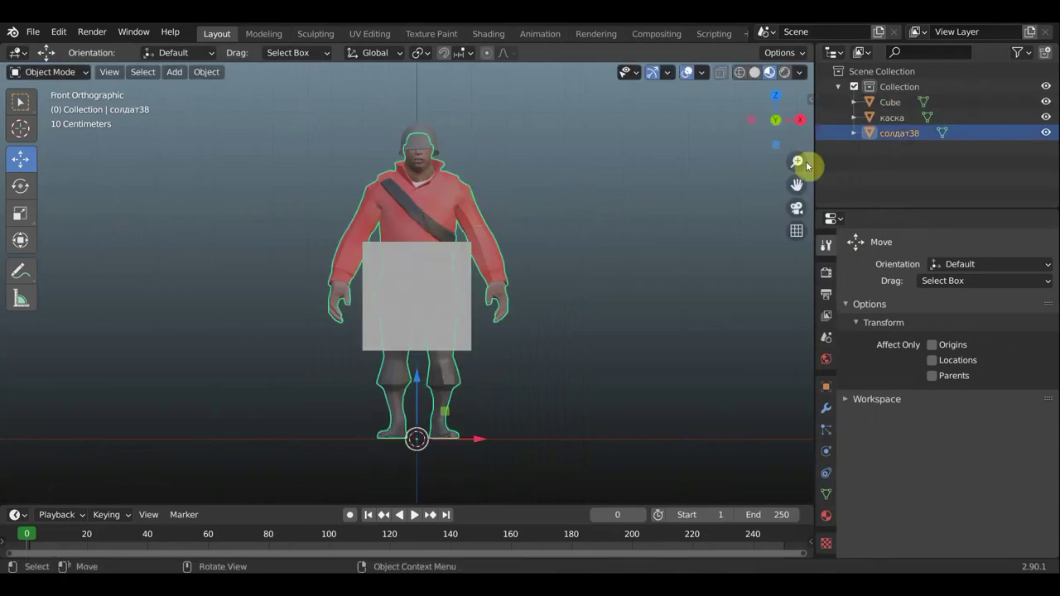
{"action": "left_click", "coordinate": [437, 143], "text": "shift"}
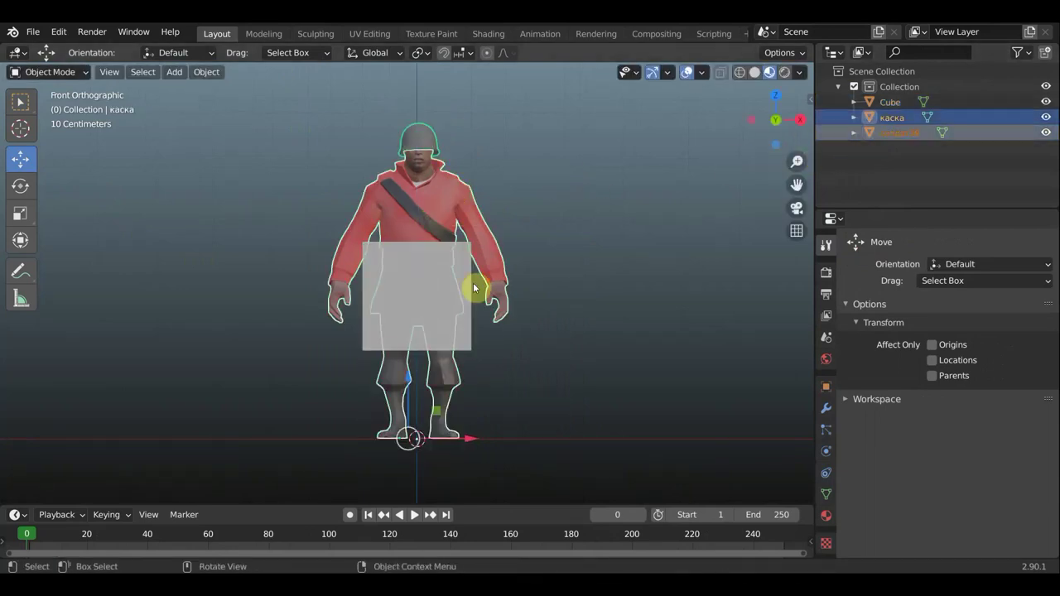
{"action": "left_click_drag", "start_coordinate": [466, 437], "coordinate": [465, 438]}
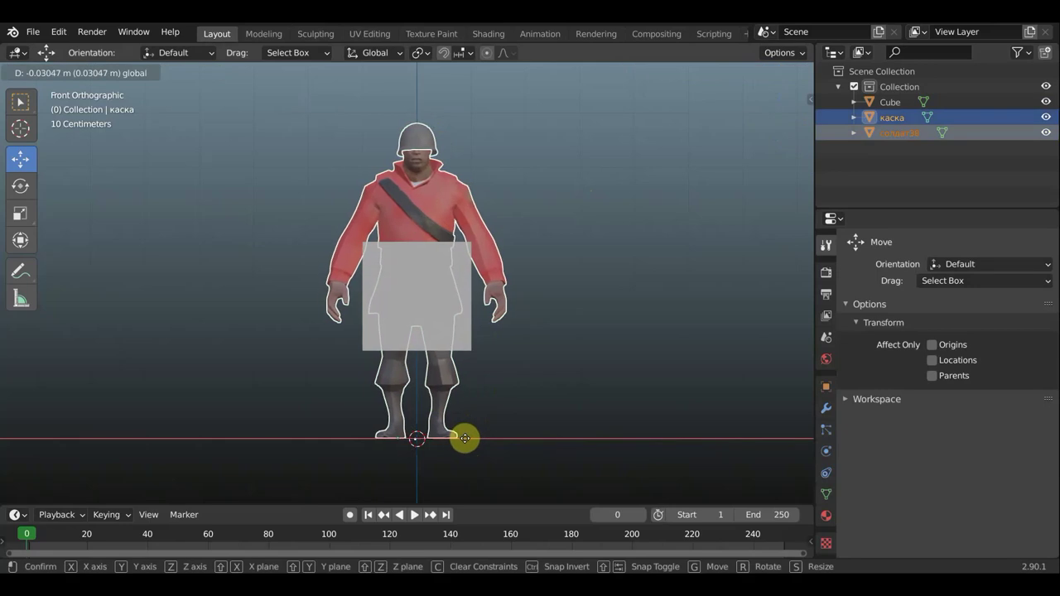
{"action": "left_click_drag", "start_coordinate": [466, 438], "coordinate": [468, 439]}
{"action": "left_click", "coordinate": [419, 277]}
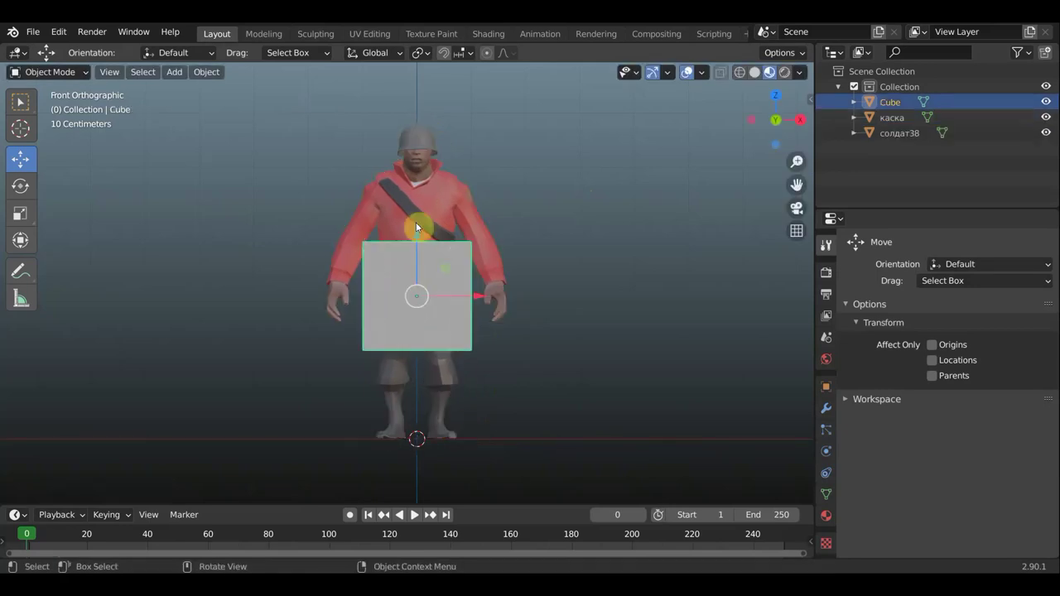
{"action": "left_click_drag", "start_coordinate": [416, 229], "coordinate": [423, 81]}
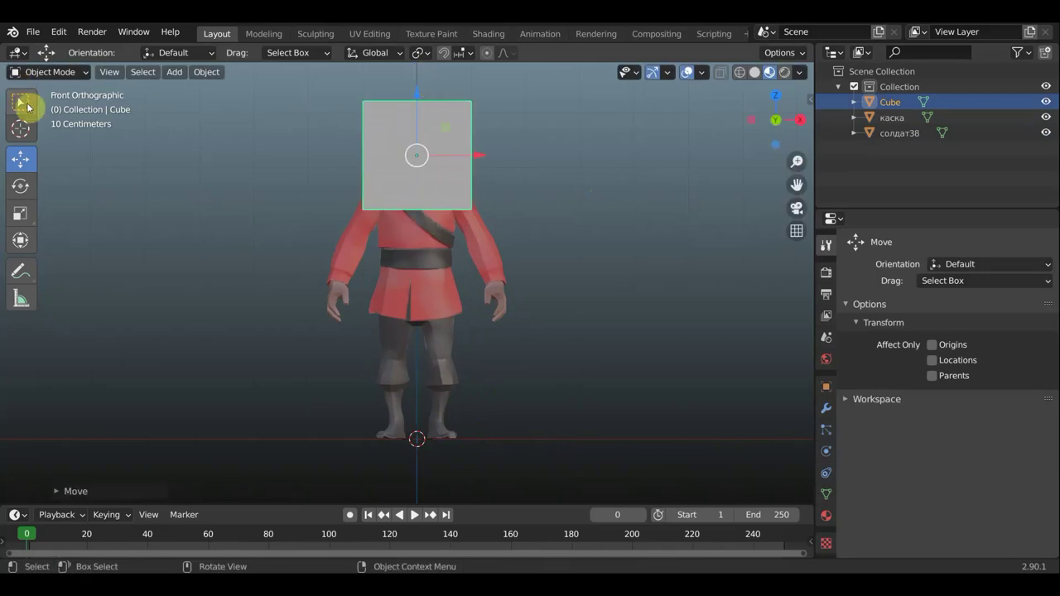
Step: Turn on snapping to Face with Project Individual Elements enabled
{"action": "left_click", "coordinate": [443, 53]}
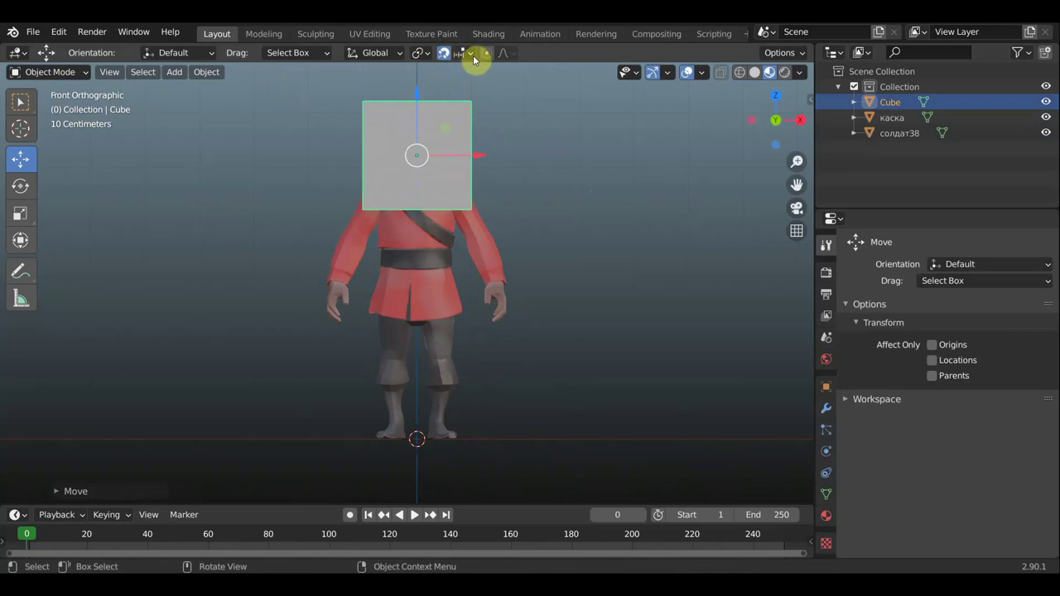
{"action": "left_click", "coordinate": [473, 54]}
{"action": "left_click", "coordinate": [414, 146]}
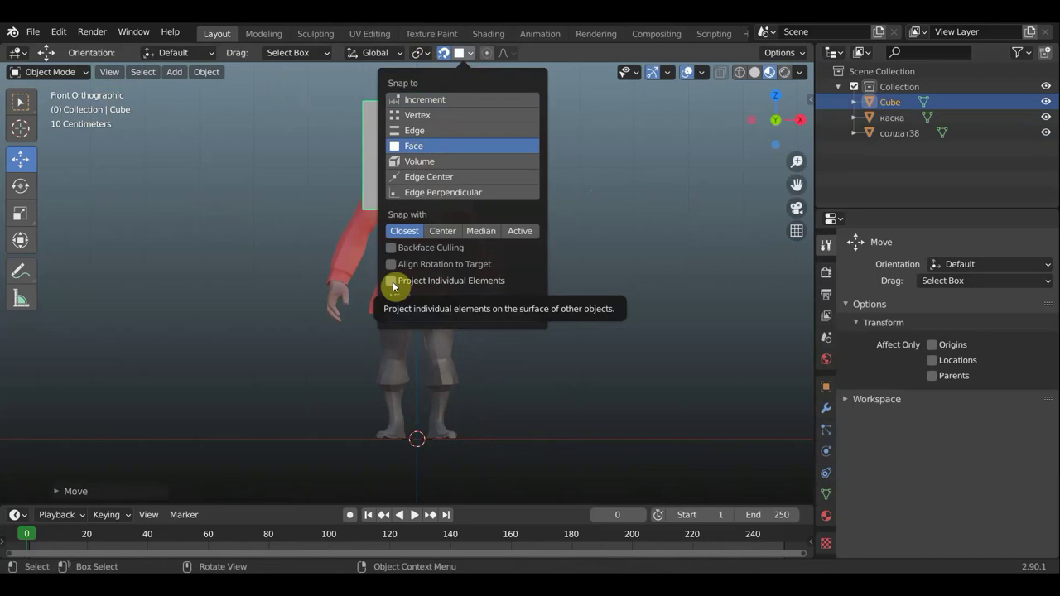
{"action": "left_click", "coordinate": [391, 282]}
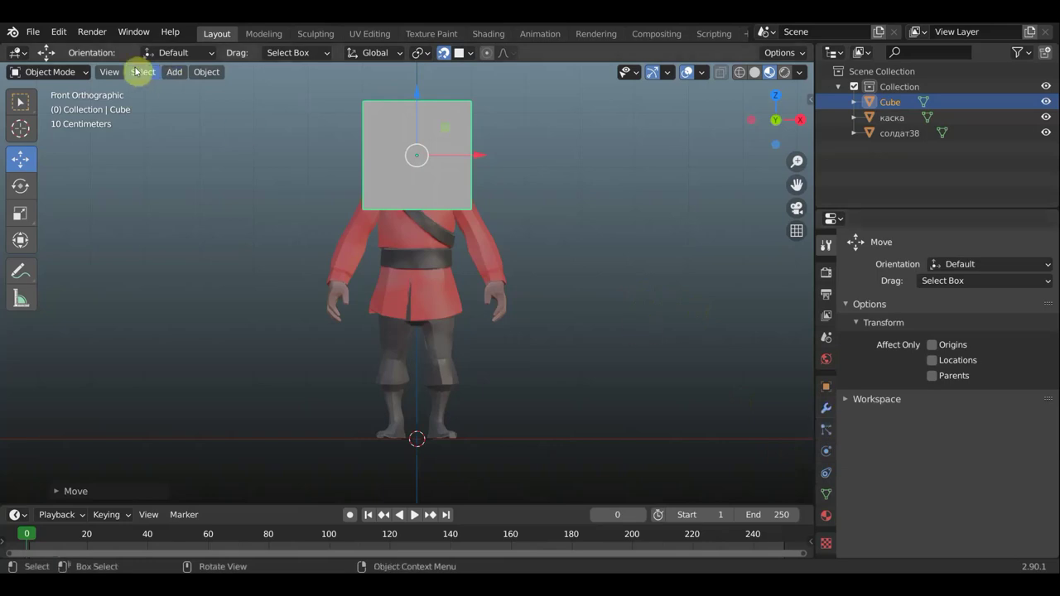
Step: Enter Edit Mode on the cube and frame it in the front orthographic view
{"action": "left_click", "coordinate": [45, 72]}
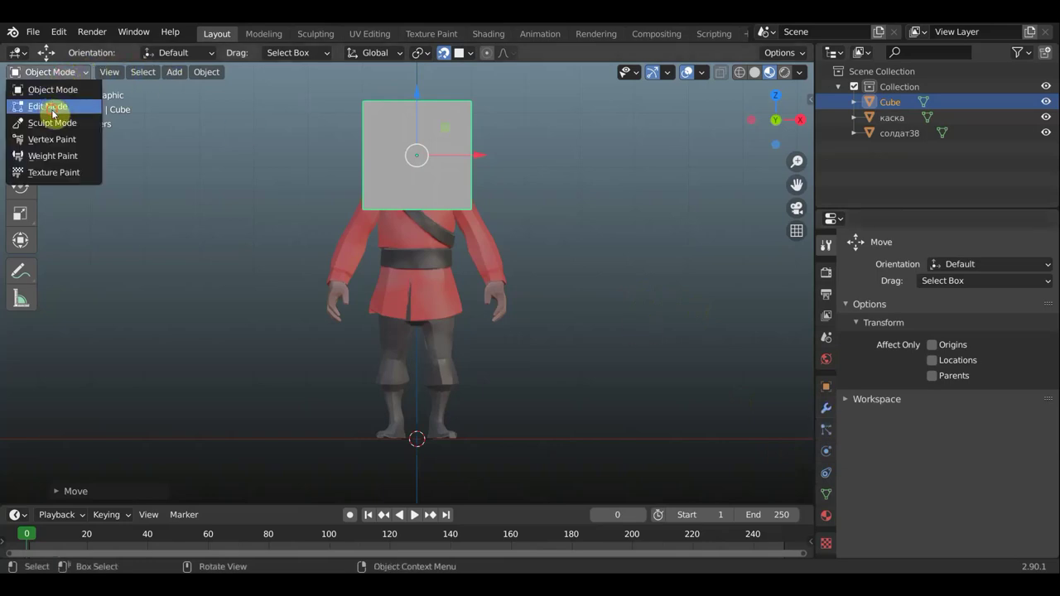
{"action": "left_click", "coordinate": [52, 114]}
{"action": "mouse_move", "coordinate": [561, 213]}
{"action": "middle_mouse_down"}
{"action": "mouse_move", "coordinate": [514, 237]}
{"action": "mouse_move", "coordinate": [537, 234]}
{"action": "middle_mouse_up"}
{"action": "middle_click_drag", "start_coordinate": [568, 291], "coordinate": [576, 322]}
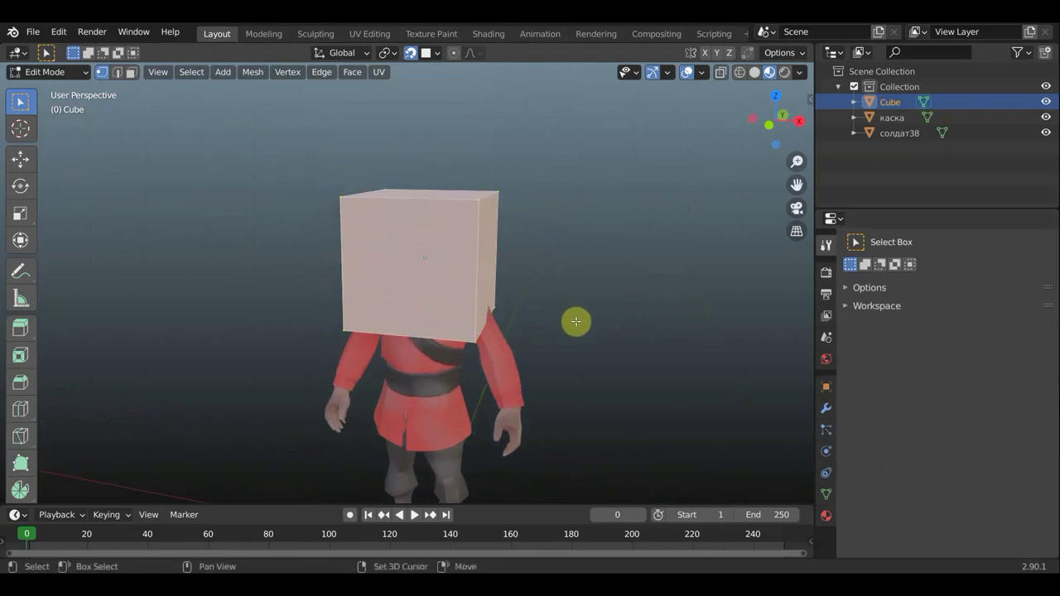
{"action": "key", "text": "KP_1"}
{"action": "scroll", "coordinate": [578, 319], "scroll_direction": "up", "scroll_amount": 3}
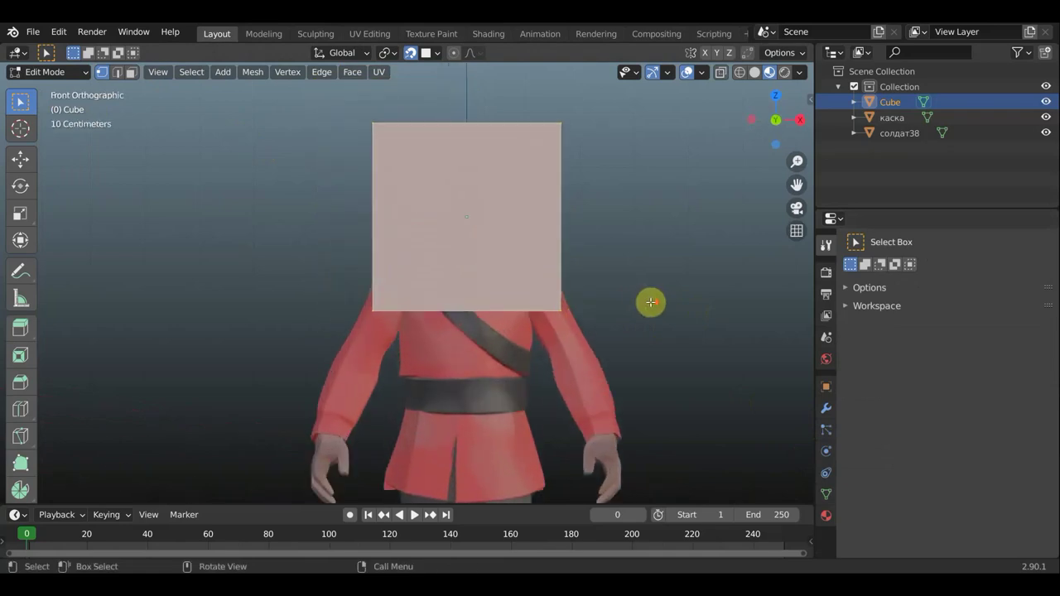
{"action": "scroll", "coordinate": [651, 303], "scroll_direction": "up", "scroll_amount": 1}
{"action": "middle_click_drag", "start_coordinate": [674, 294], "coordinate": [632, 322], "text": "shift"}
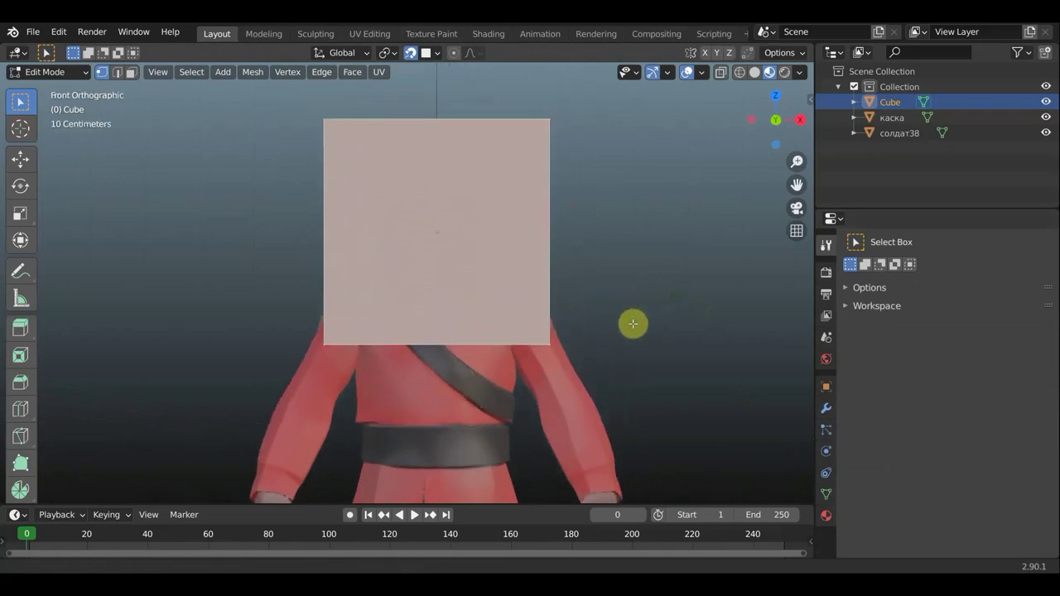
Step: Add a Shrinkwrap modifier to the cube with солдат38 as its target
{"action": "left_click", "coordinate": [825, 411]}
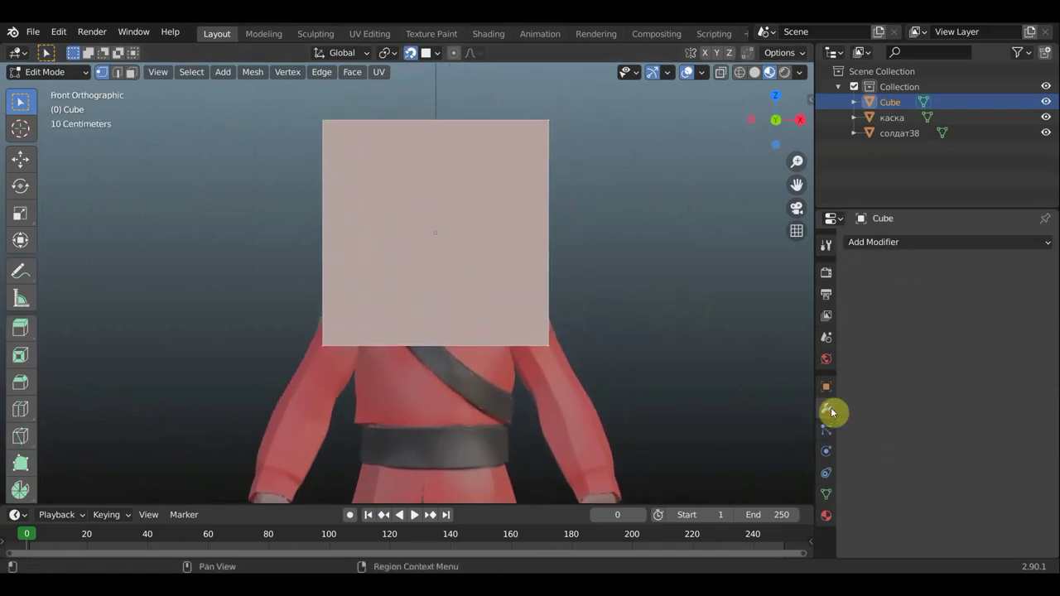
{"action": "left_click", "coordinate": [889, 243]}
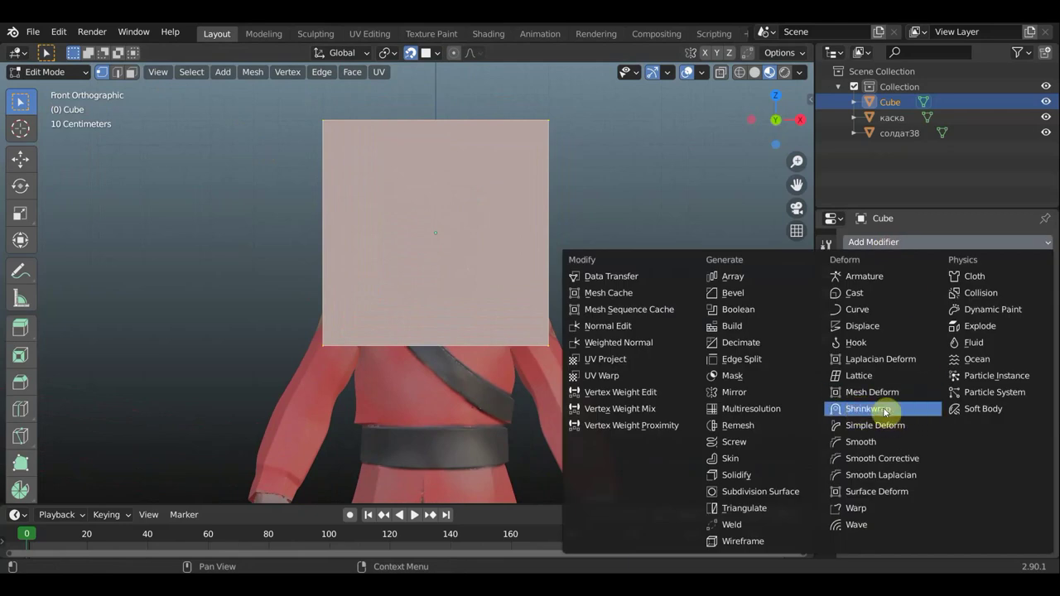
{"action": "left_click", "coordinate": [883, 411]}
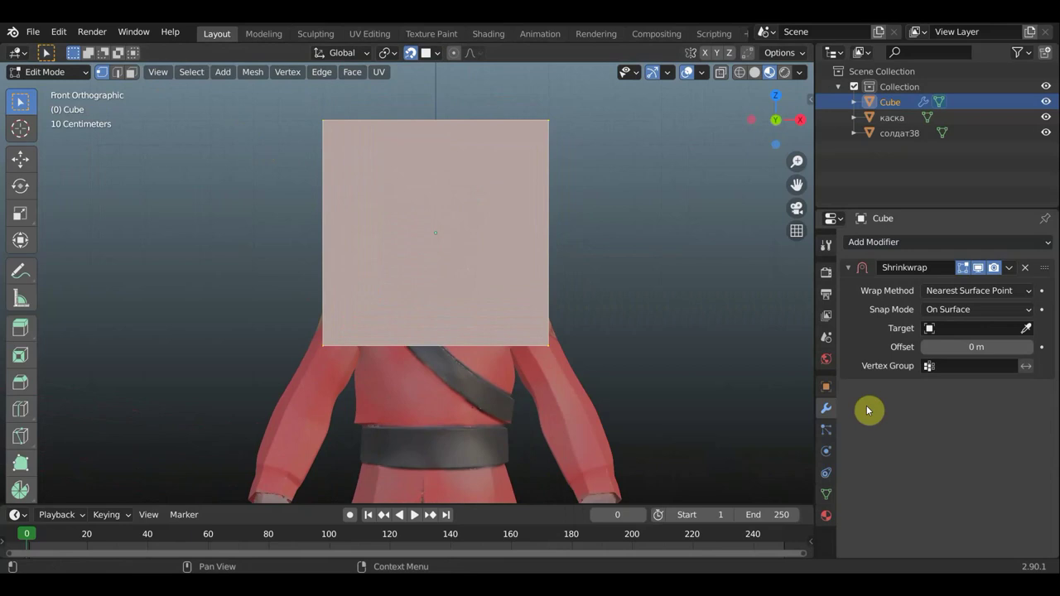
{"action": "left_click", "coordinate": [986, 331]}
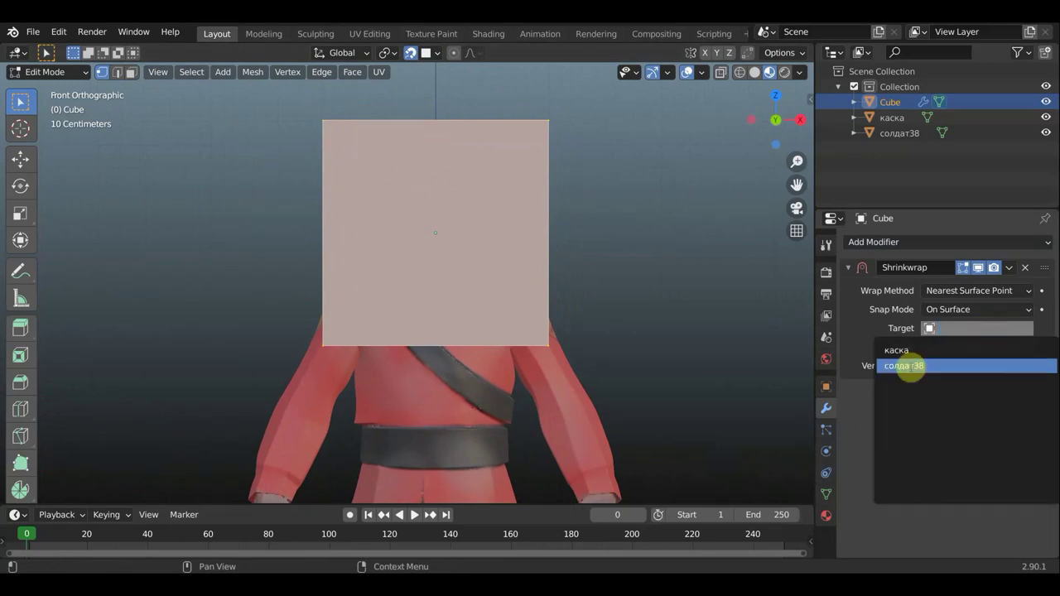
{"action": "left_click", "coordinate": [916, 373]}
{"action": "middle_click_drag", "start_coordinate": [621, 293], "coordinate": [592, 302]}
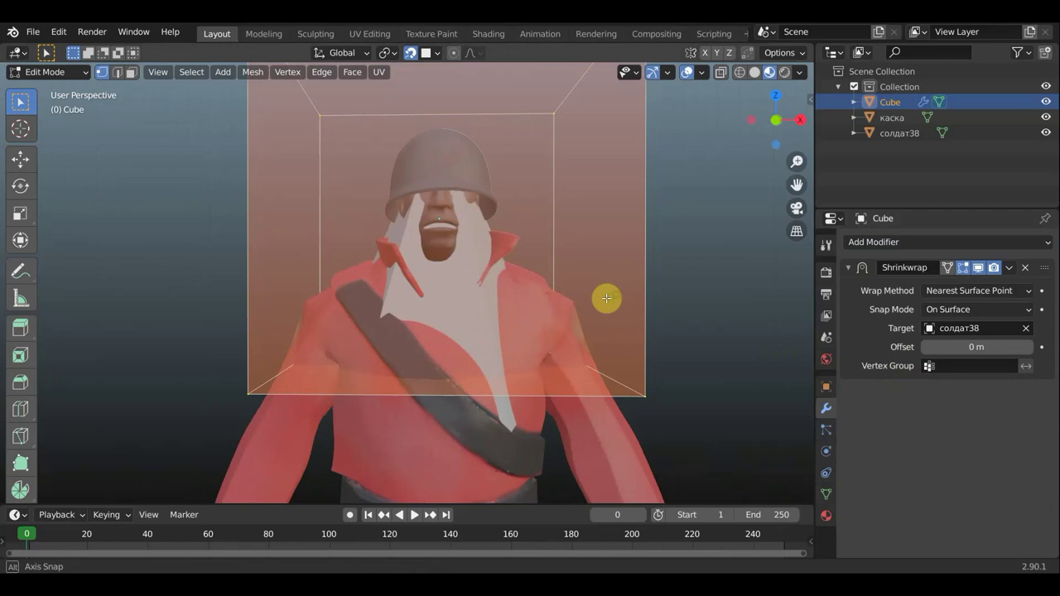
Step: Hide the helmet каска and deselect the cube's geometry
{"action": "left_click", "coordinate": [1047, 116]}
{"action": "middle_click_drag", "start_coordinate": [671, 241], "coordinate": [646, 256]}
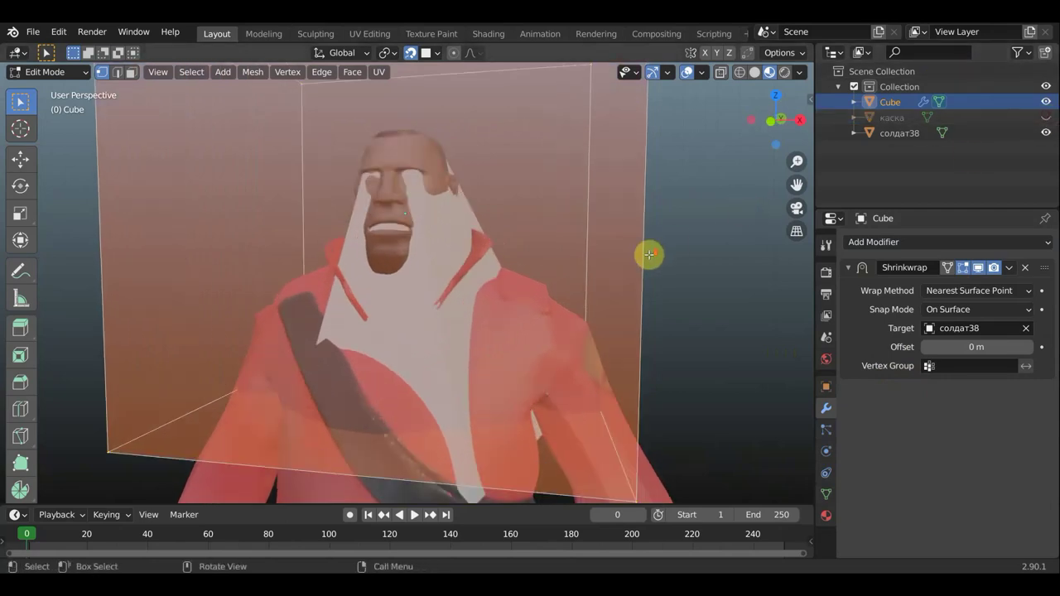
{"action": "left_click", "coordinate": [721, 261]}
{"action": "scroll", "coordinate": [721, 261], "scroll_direction": "down", "scroll_amount": 2}
{"action": "scroll", "coordinate": [713, 255], "scroll_direction": "up", "scroll_amount": 4}
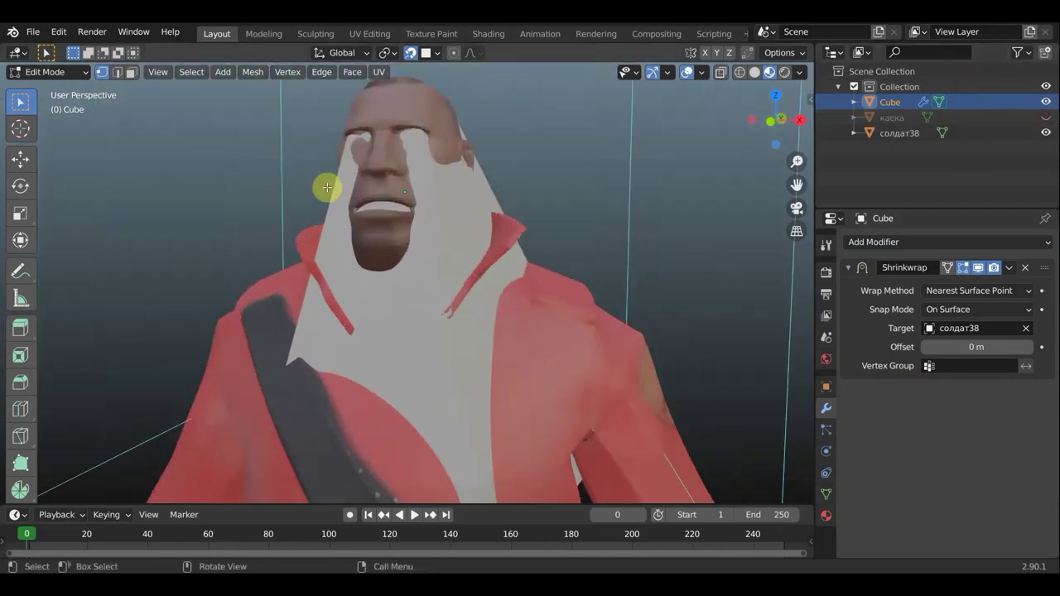
{"action": "scroll", "coordinate": [431, 207], "scroll_direction": "down", "scroll_amount": 2}
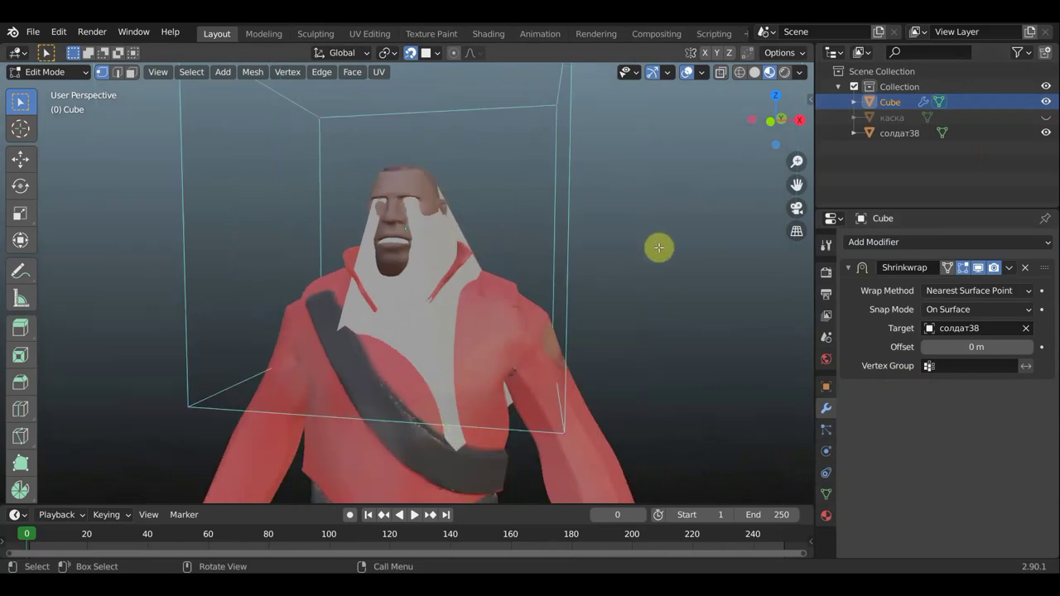
Step: Select all the cube's mesh, delete its faces in front view, then undo the deletion
{"action": "key", "text": "a"}
{"action": "scroll", "coordinate": [599, 224], "scroll_direction": "down", "scroll_amount": 3}
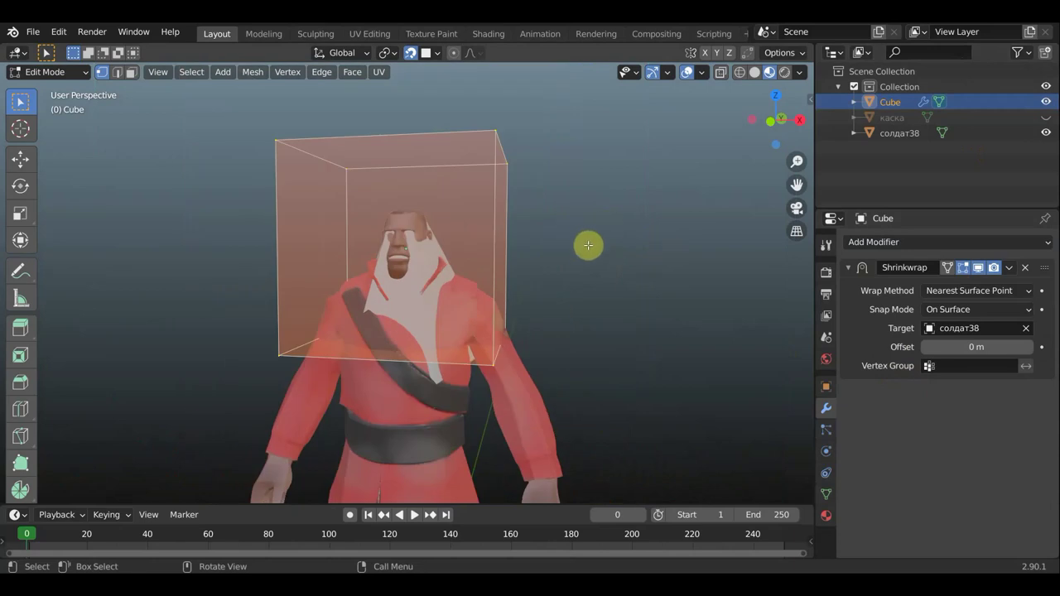
{"action": "key", "text": "KP_1"}
{"action": "key", "text": "x"}
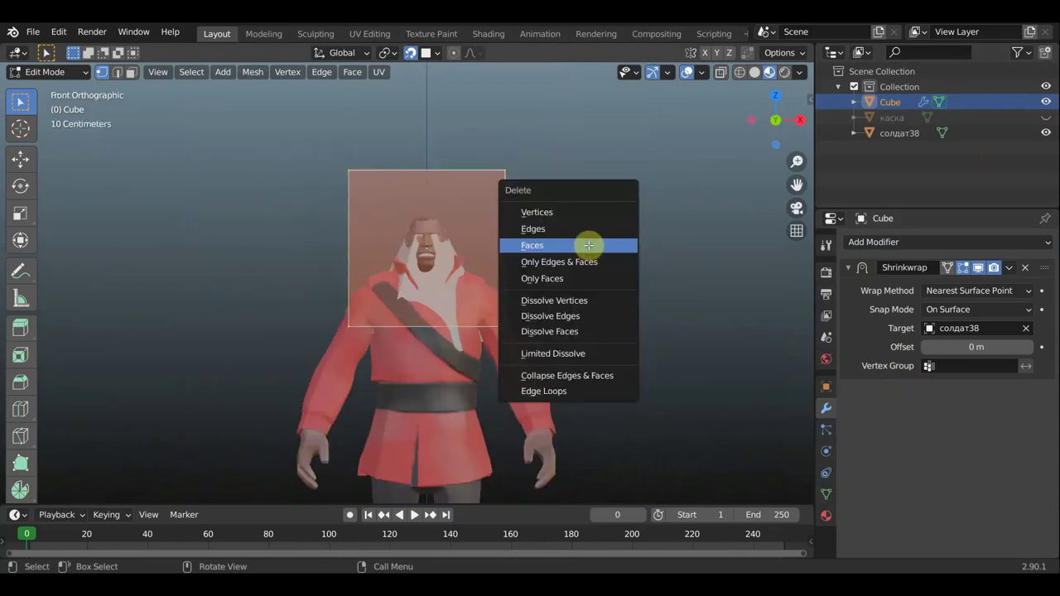
{"action": "left_click", "coordinate": [589, 246]}
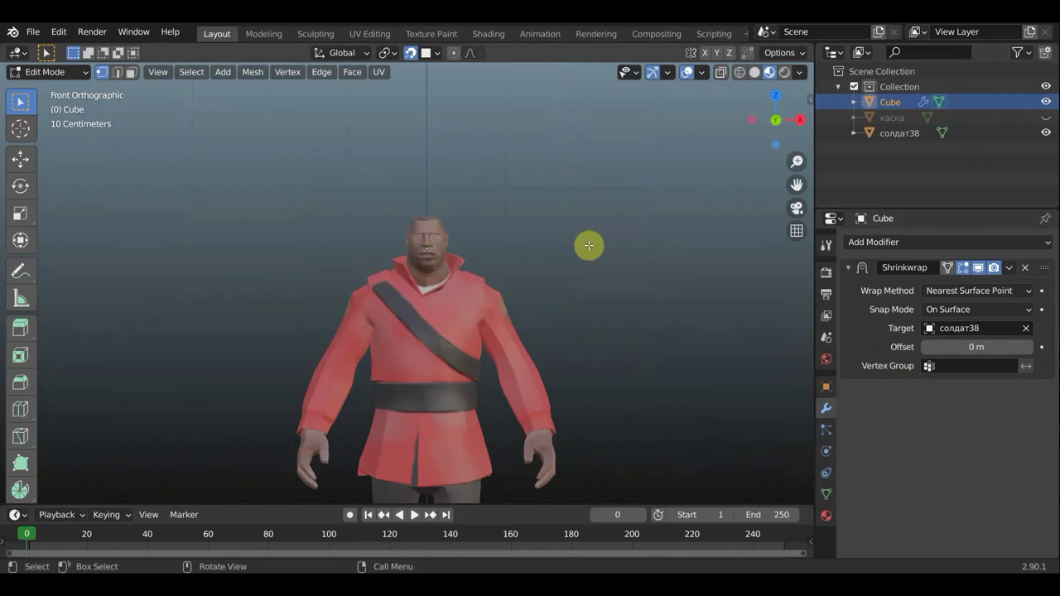
{"action": "scroll", "coordinate": [589, 245], "scroll_direction": "up", "scroll_amount": 2}
{"action": "scroll", "coordinate": [589, 245], "scroll_direction": "up", "scroll_amount": 2}
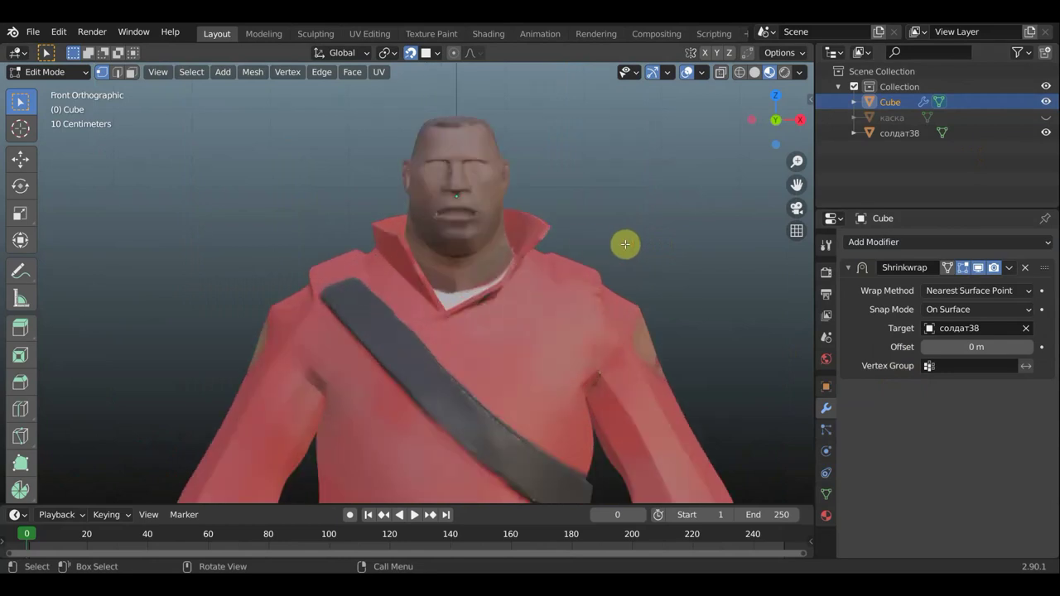
{"action": "middle_click_drag", "start_coordinate": [647, 241], "coordinate": [592, 254], "text": "shift"}
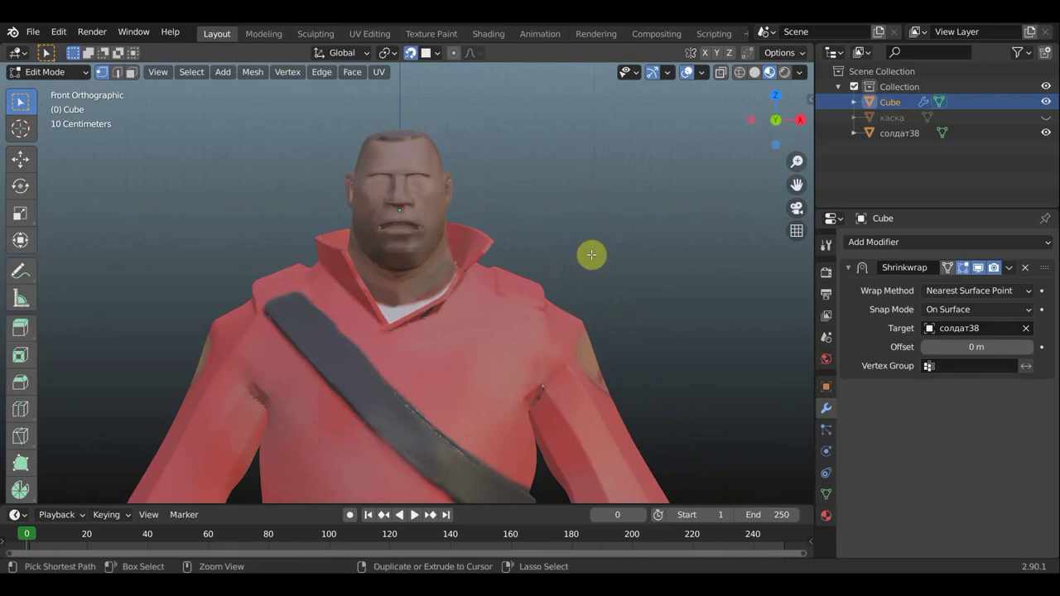
{"action": "key", "text": "ctrl+z"}
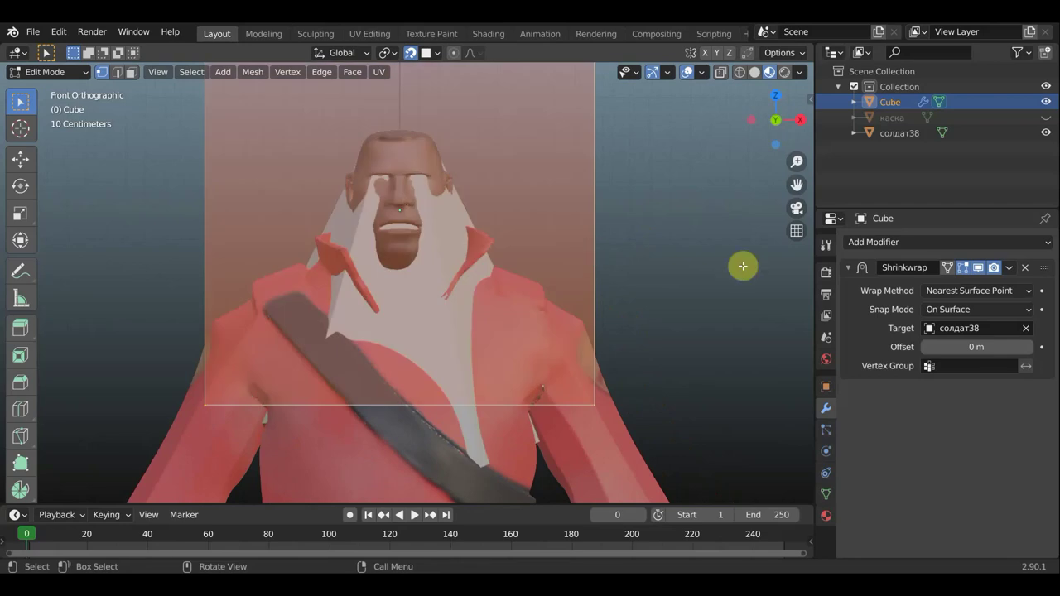
Step: Set the Shrinkwrap offset to 0.007 m with Above Surface snap mode, and choose the Tweak tool
{"action": "left_click", "coordinate": [975, 349]}
{"action": "type", "text": "0.007"}
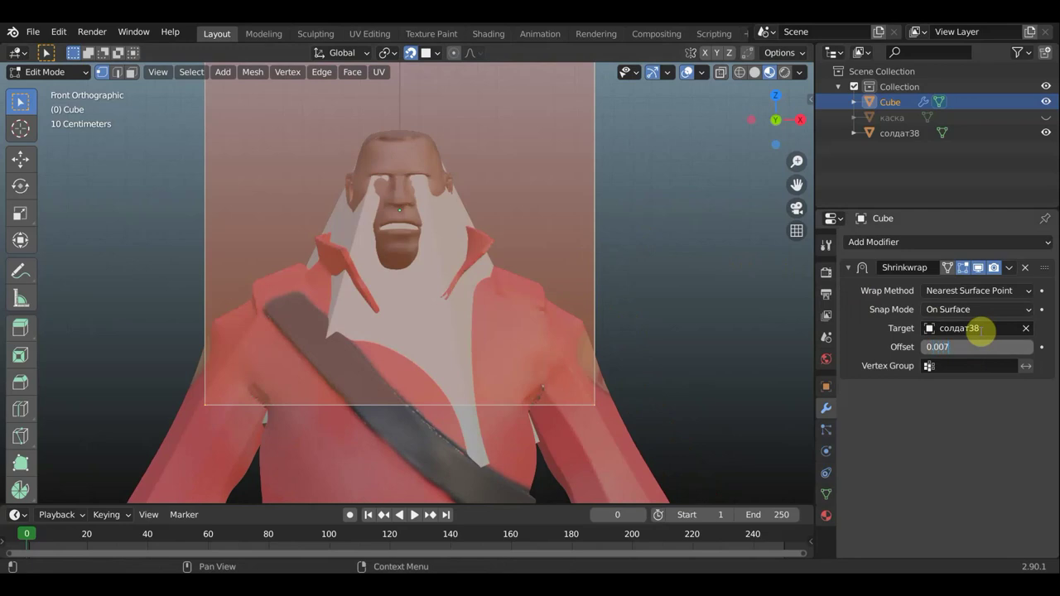
{"action": "key", "text": "Return"}
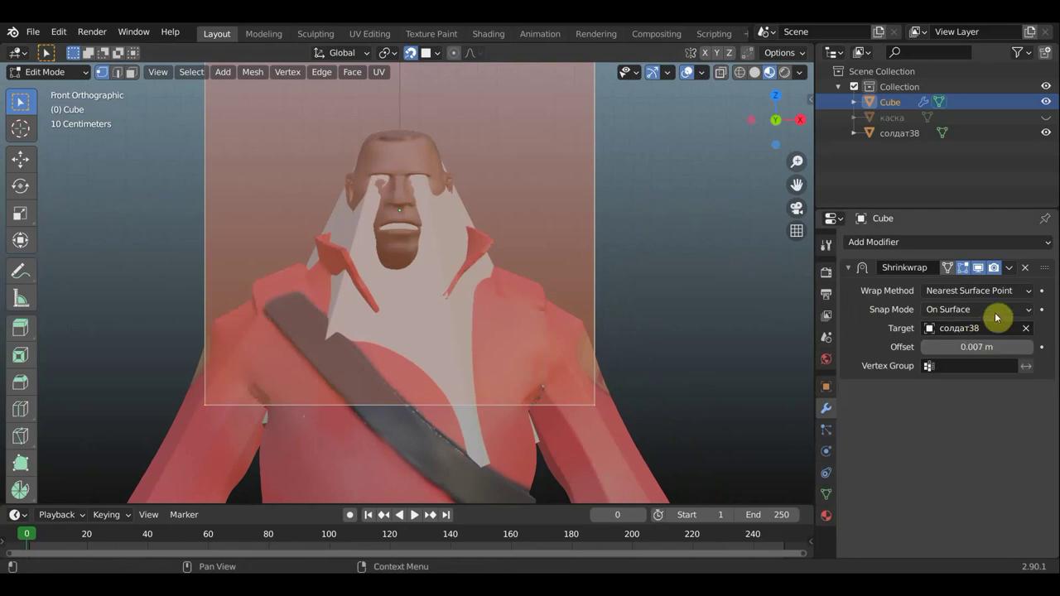
{"action": "left_click", "coordinate": [951, 312]}
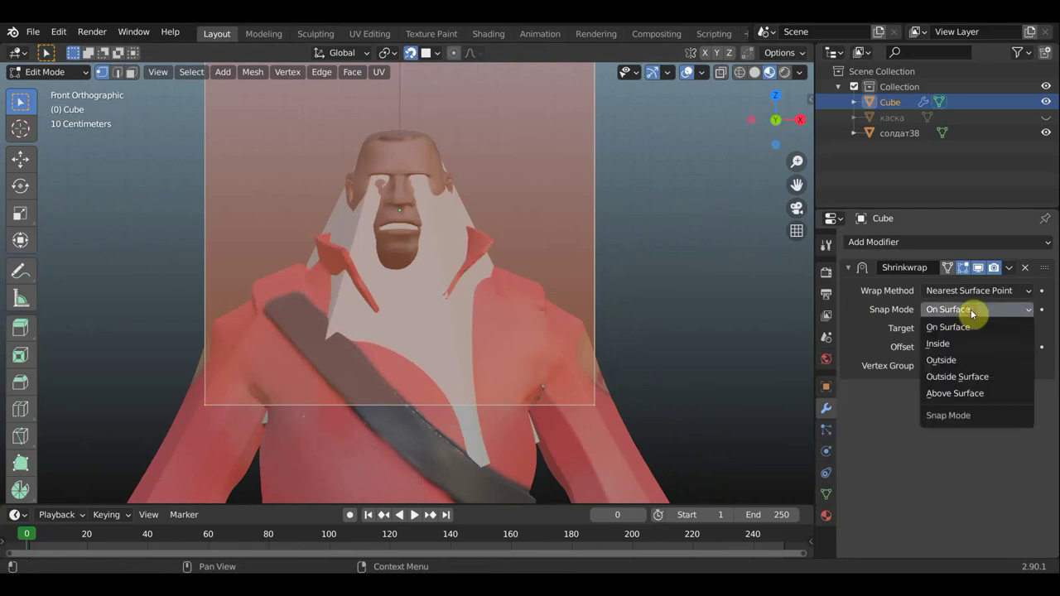
{"action": "left_click", "coordinate": [955, 395]}
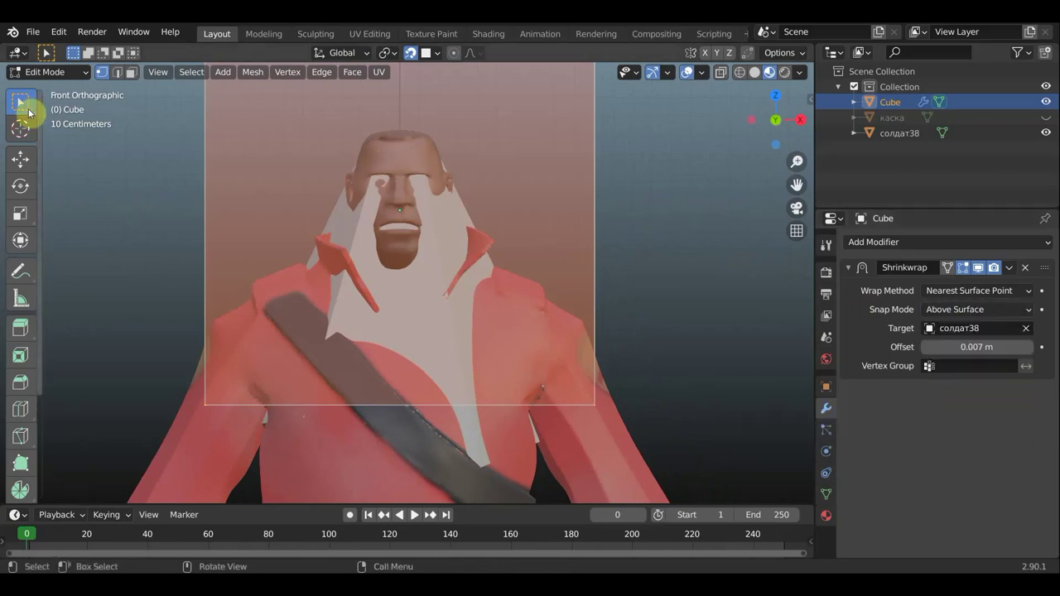
{"action": "left_click", "coordinate": [28, 112]}
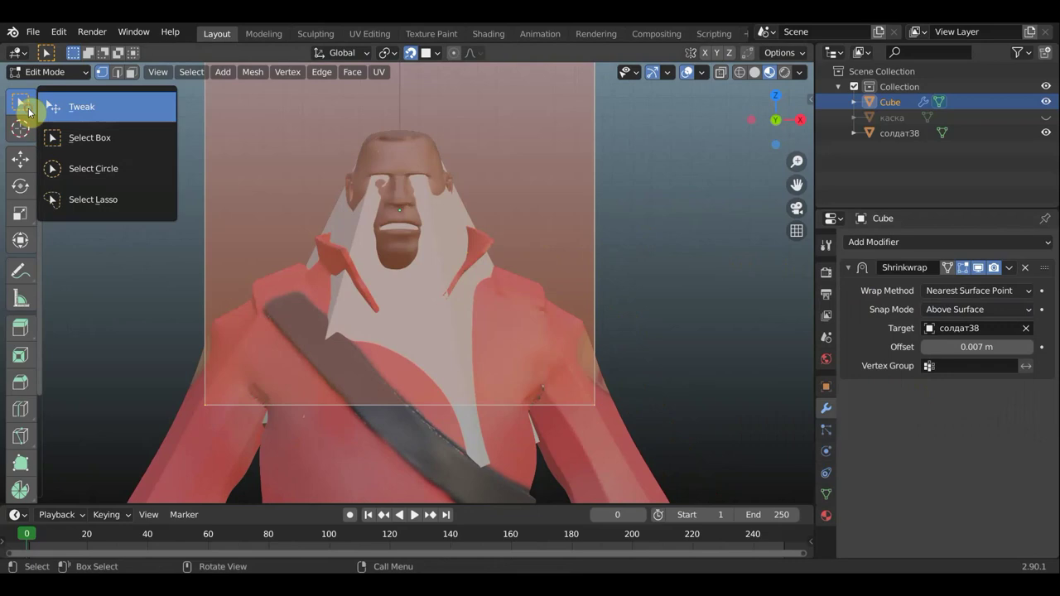
{"action": "left_click", "coordinate": [101, 107]}
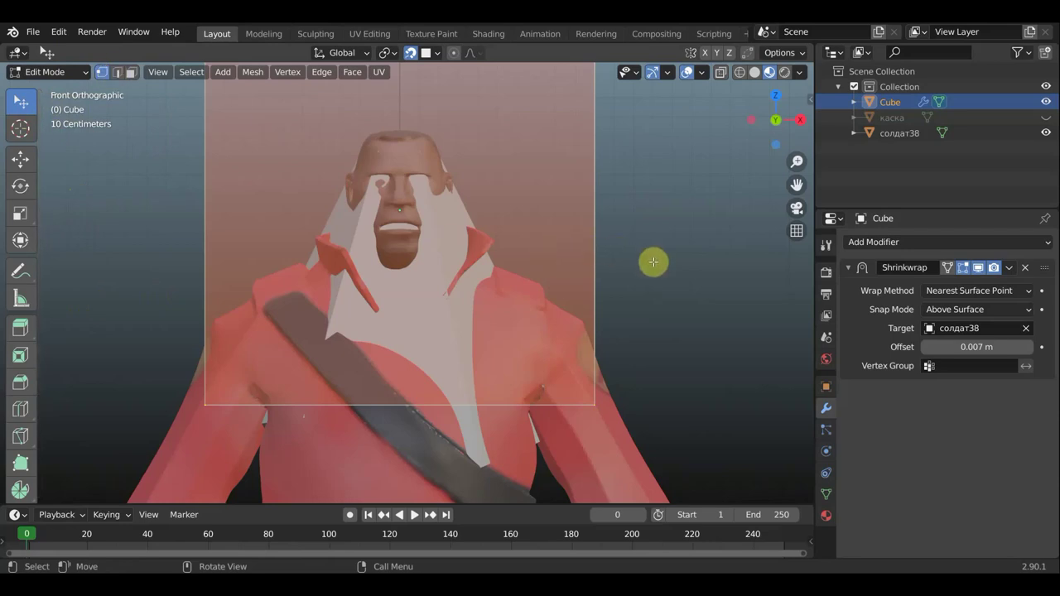
Step: Delete the selected pale cube faces and zoom in on the soldier's head
{"action": "key", "text": "x"}
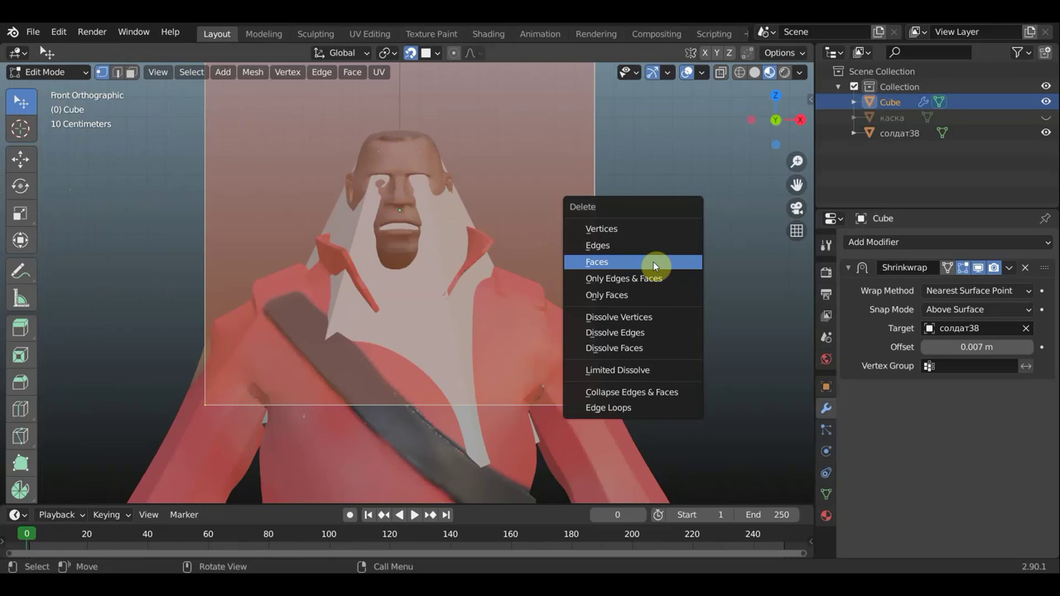
{"action": "left_click", "coordinate": [654, 263]}
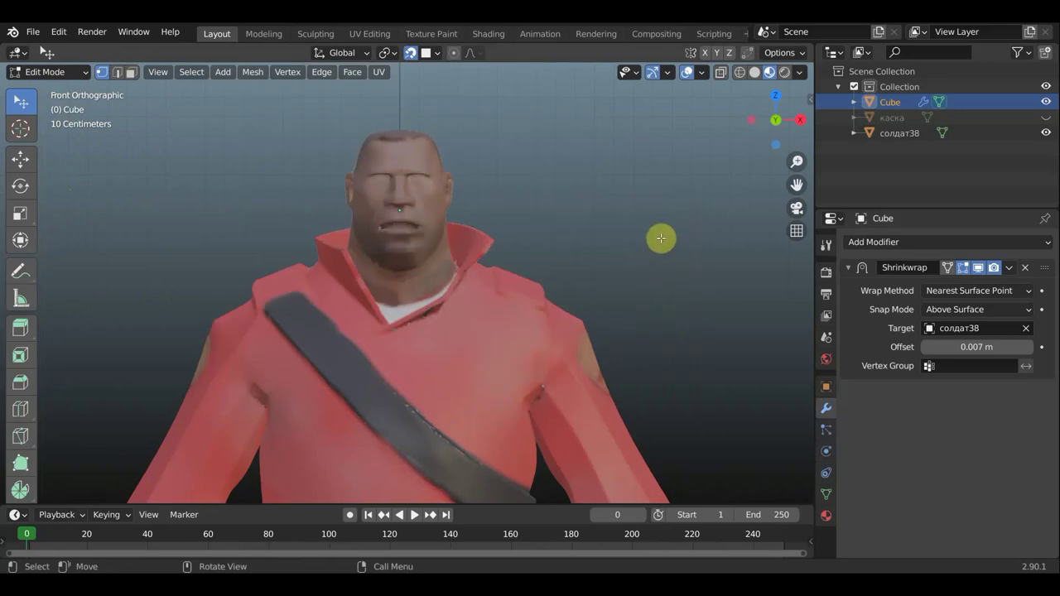
{"action": "scroll", "coordinate": [445, 202], "scroll_direction": "up", "scroll_amount": 3}
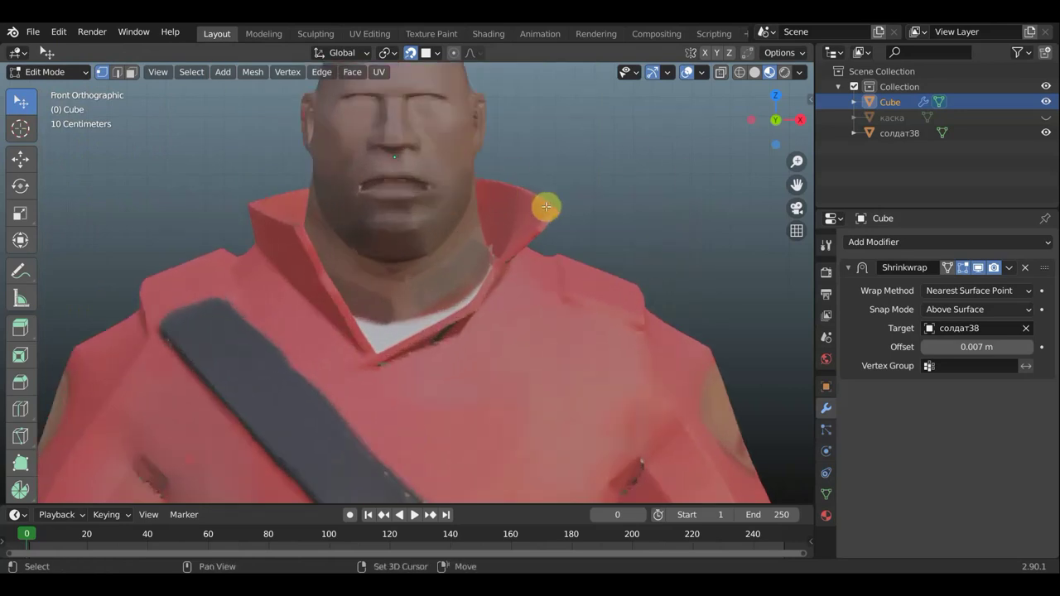
{"action": "scroll", "coordinate": [592, 287], "scroll_direction": "up", "scroll_amount": 2, "text": "shift"}
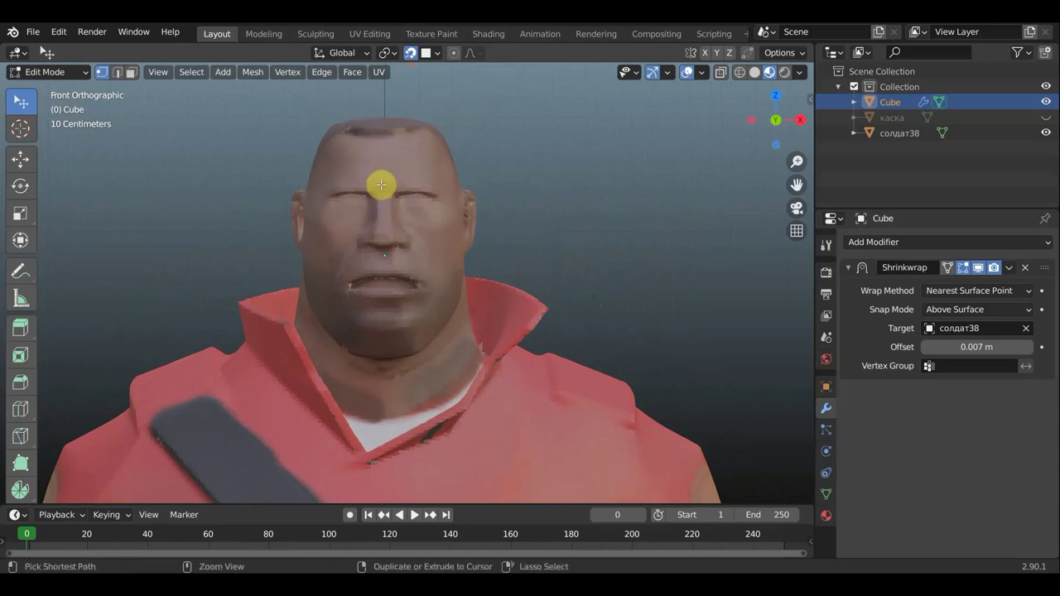
Step: Zoom in, move the lone vertex onto the forehead, and extend it upward into a short edge
{"action": "scroll", "coordinate": [386, 166], "scroll_direction": "up", "scroll_amount": 3}
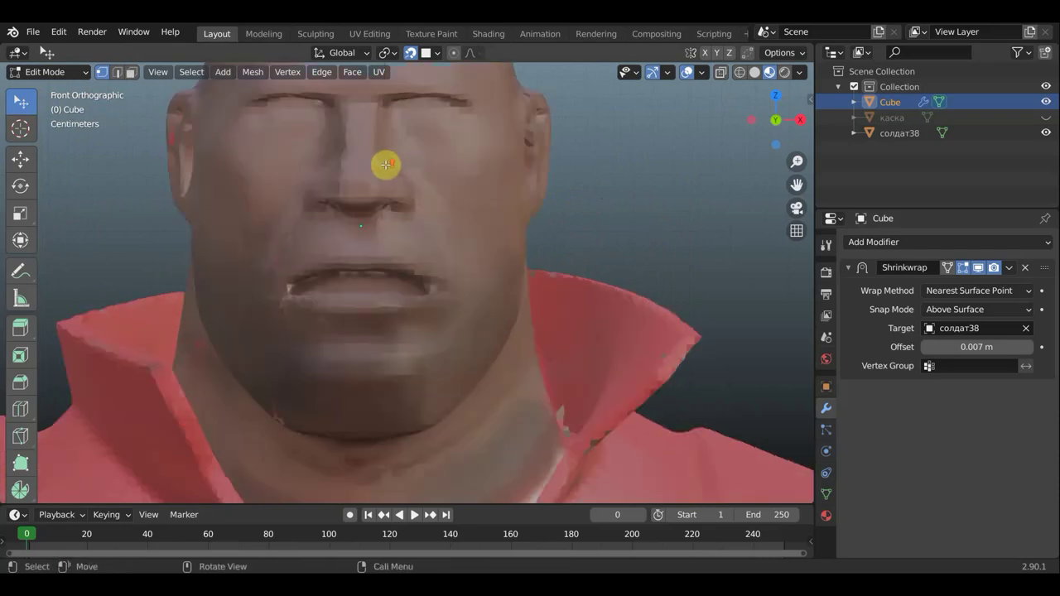
{"action": "scroll", "coordinate": [674, 184], "scroll_direction": "up", "scroll_amount": 1}
{"action": "scroll", "coordinate": [675, 325], "scroll_direction": "up", "scroll_amount": 2, "text": "shift"}
{"action": "scroll", "coordinate": [675, 409], "scroll_direction": "up", "scroll_amount": 1, "text": "shift"}
{"action": "scroll", "coordinate": [415, 284], "scroll_direction": "up", "scroll_amount": 4, "text": "shift"}
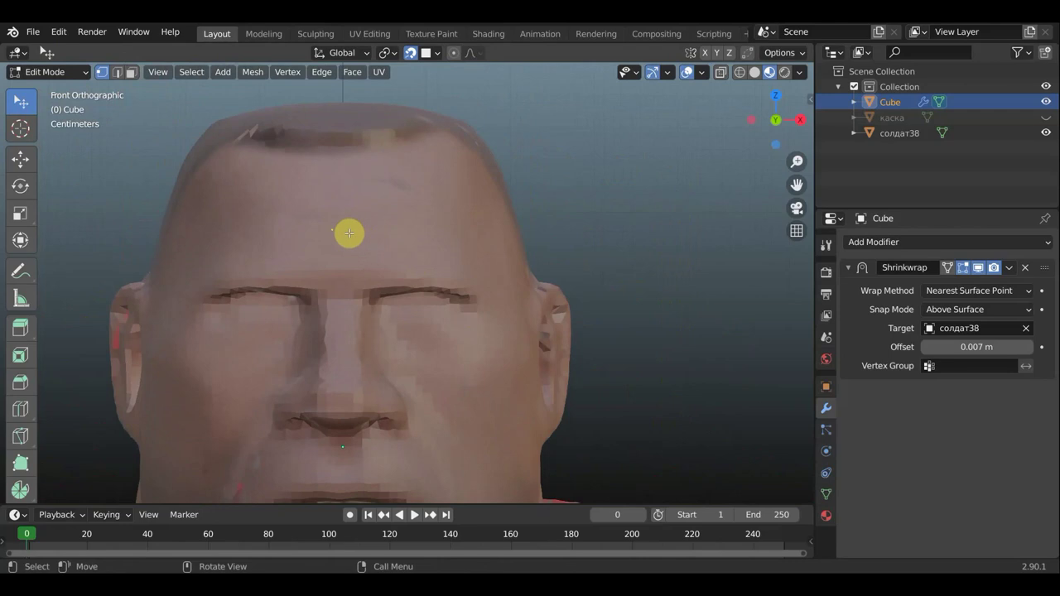
{"action": "key", "text": "g"}
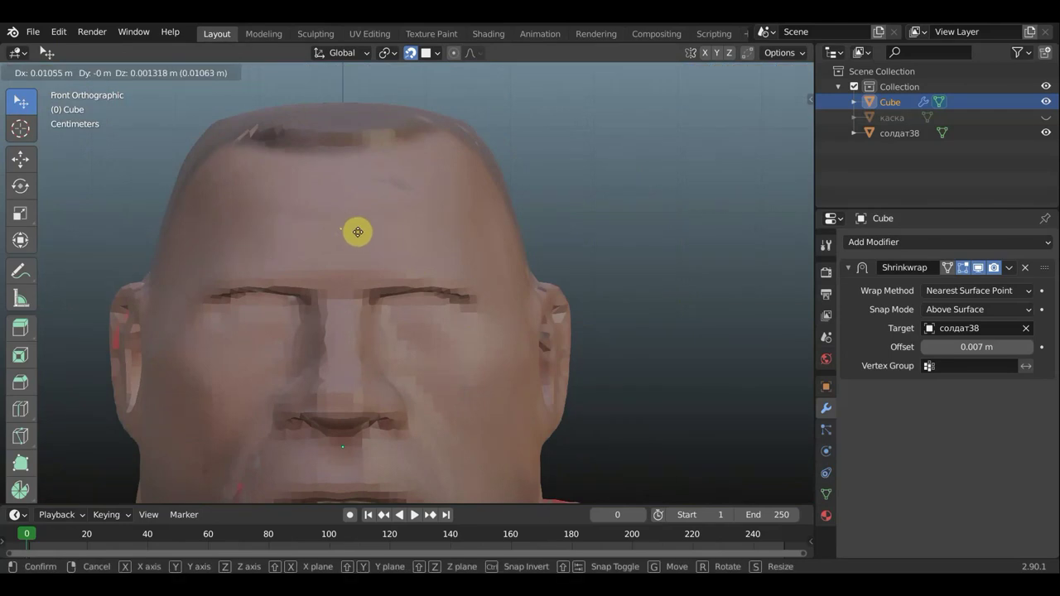
{"action": "left_click", "coordinate": [358, 232]}
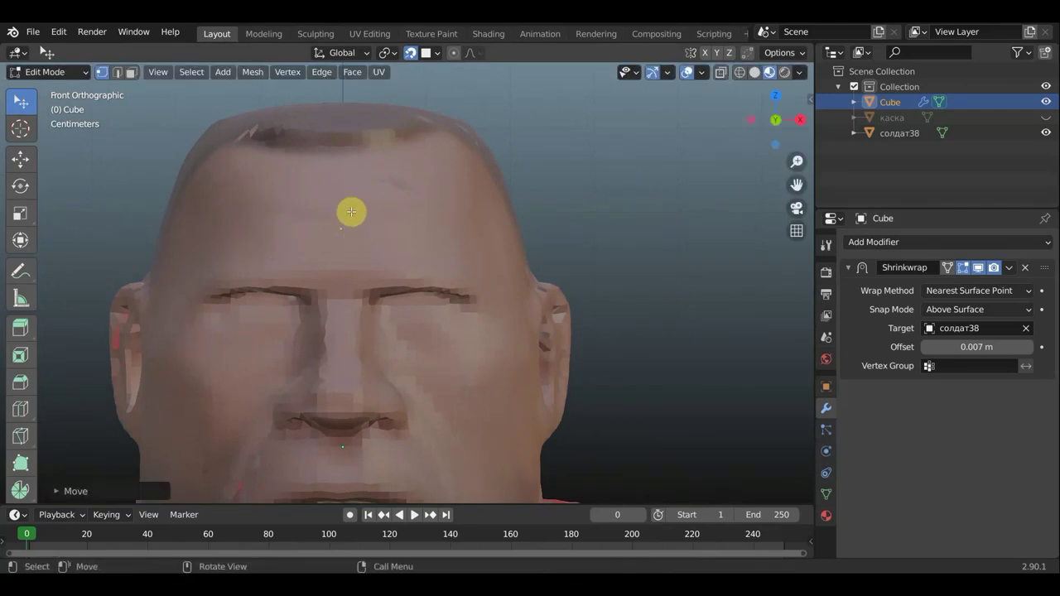
{"action": "key", "text": "g"}
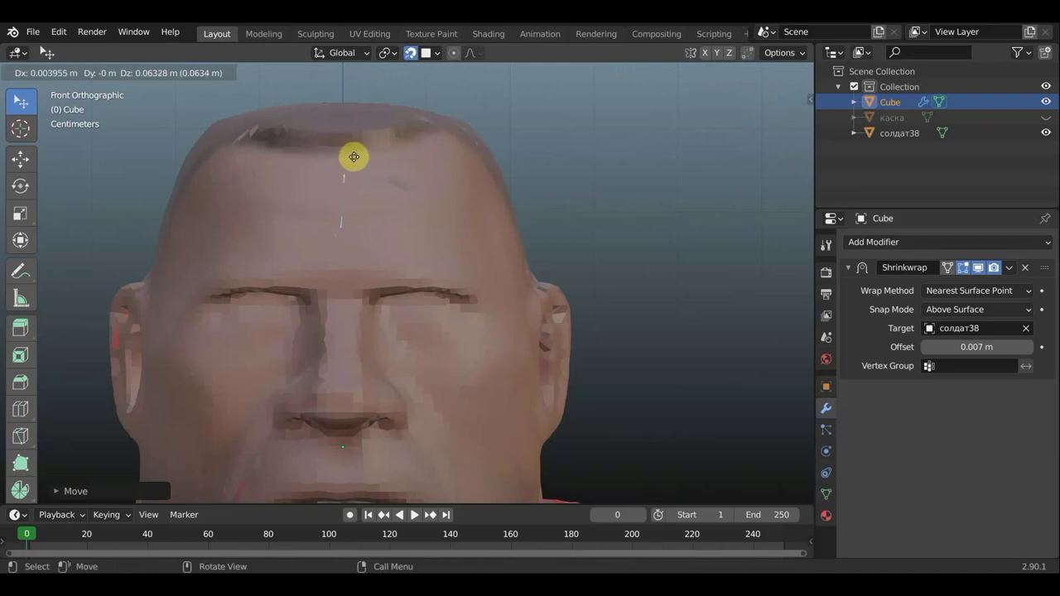
{"action": "left_click", "coordinate": [351, 154]}
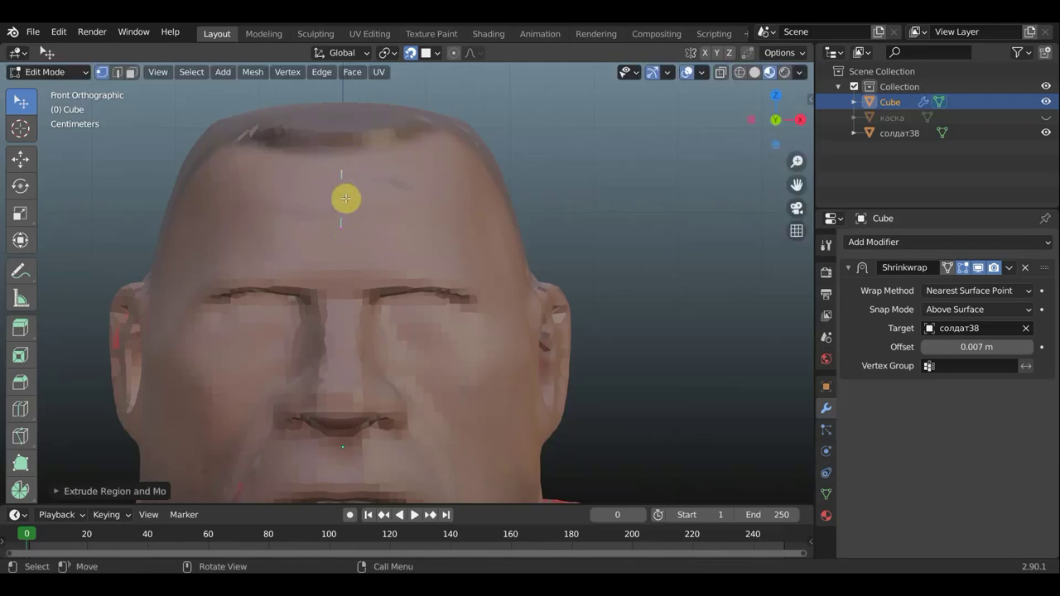
Step: Enable edge and face select modes and extrude the forehead edge about 0.044 m sideways into a face
{"action": "left_click", "coordinate": [117, 73], "text": "shift"}
{"action": "left_click", "coordinate": [131, 75], "text": "shift"}
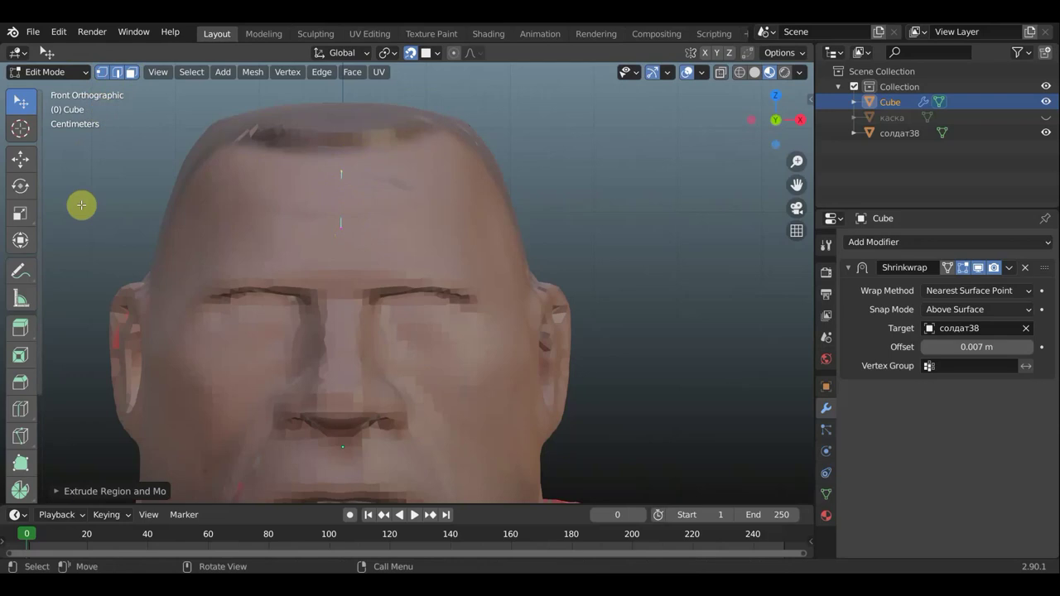
{"action": "left_click", "coordinate": [341, 198]}
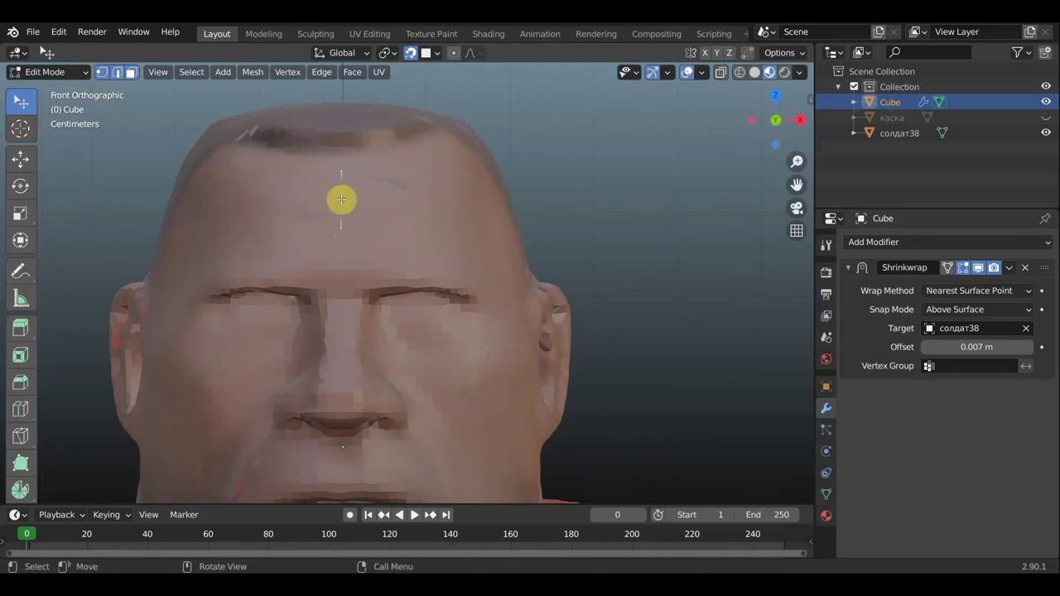
{"action": "key", "text": "e"}
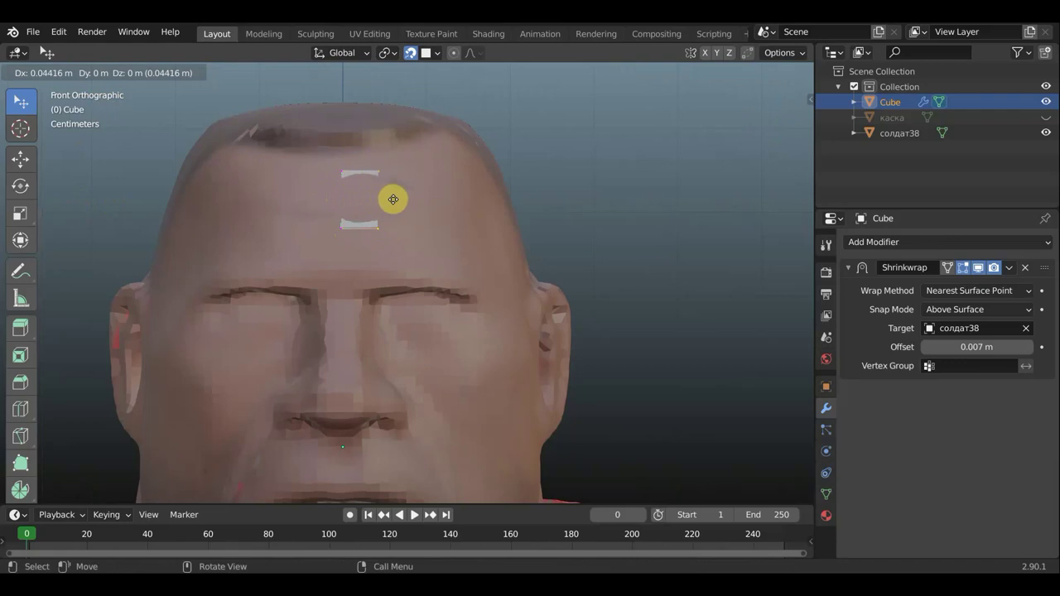
{"action": "left_click", "coordinate": [409, 211]}
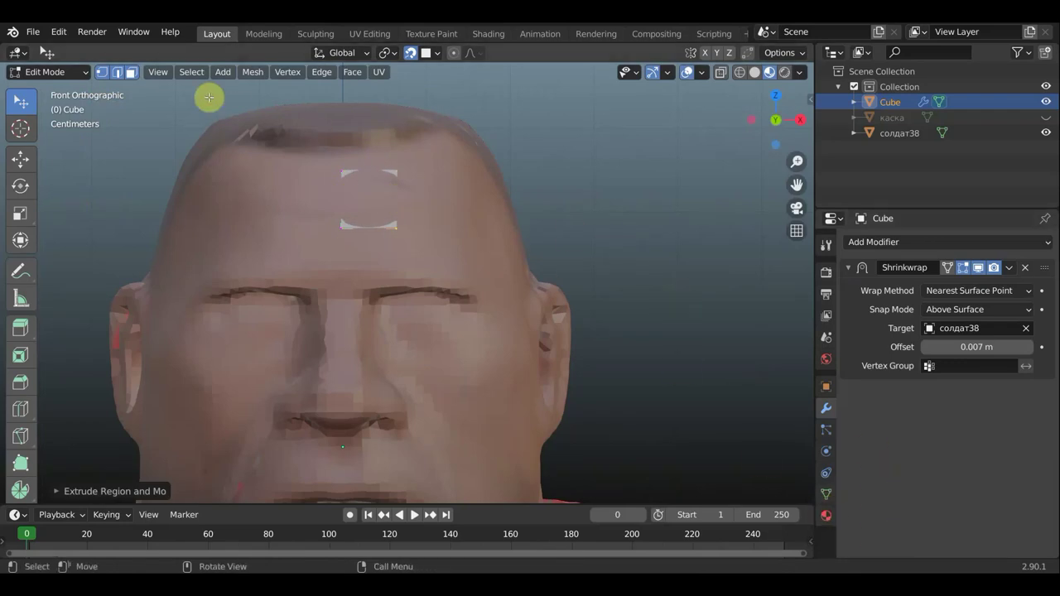
{"action": "left_click", "coordinate": [70, 73]}
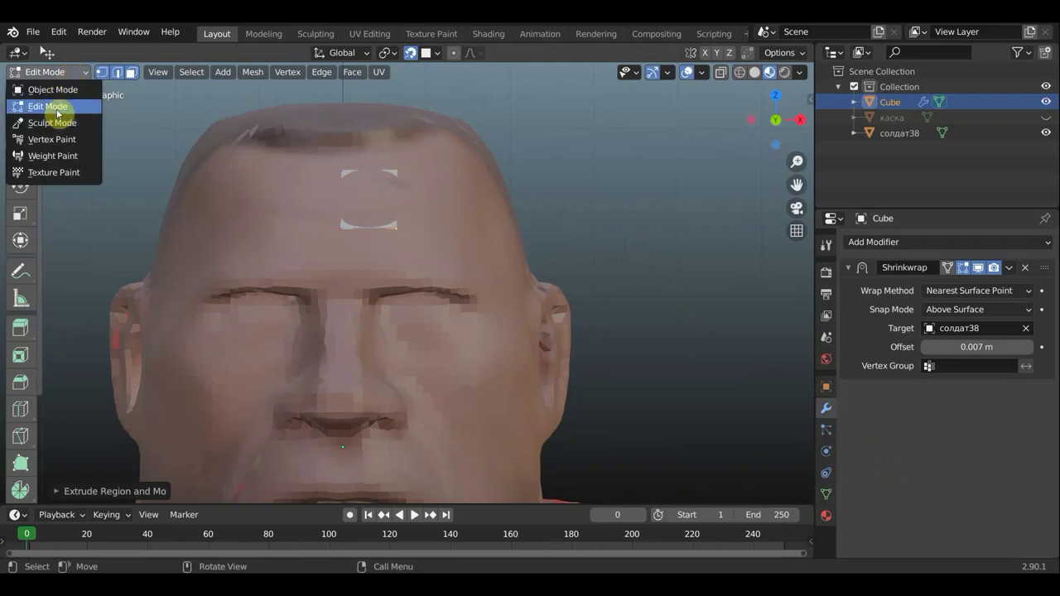
Step: In Object Mode, give the cube new Material.003 with a green viewport colour, and switch to Solid shading
{"action": "left_click", "coordinate": [68, 90]}
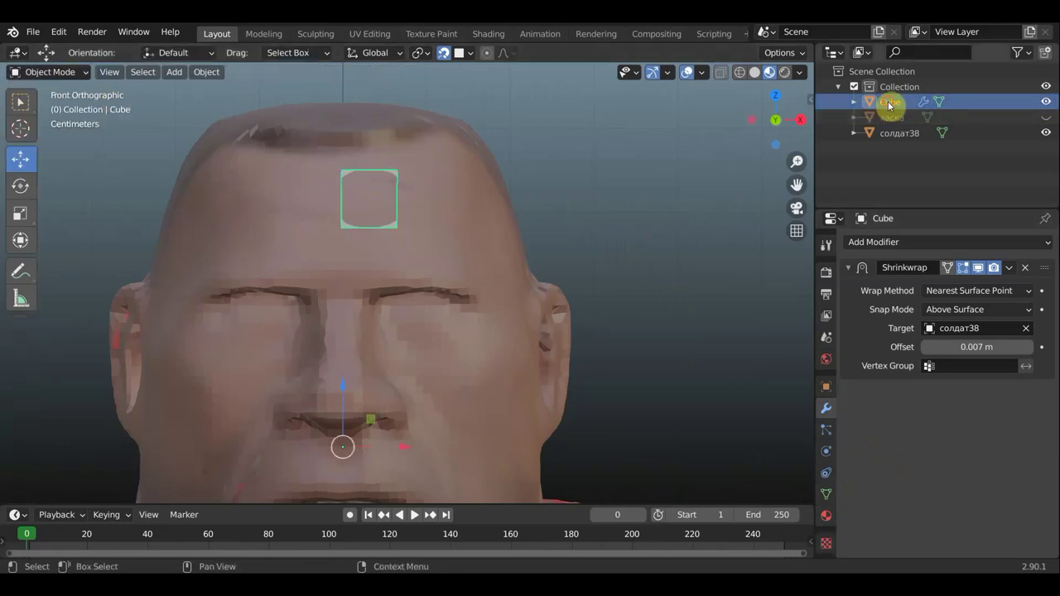
{"action": "left_click", "coordinate": [826, 516]}
{"action": "left_click", "coordinate": [942, 308]}
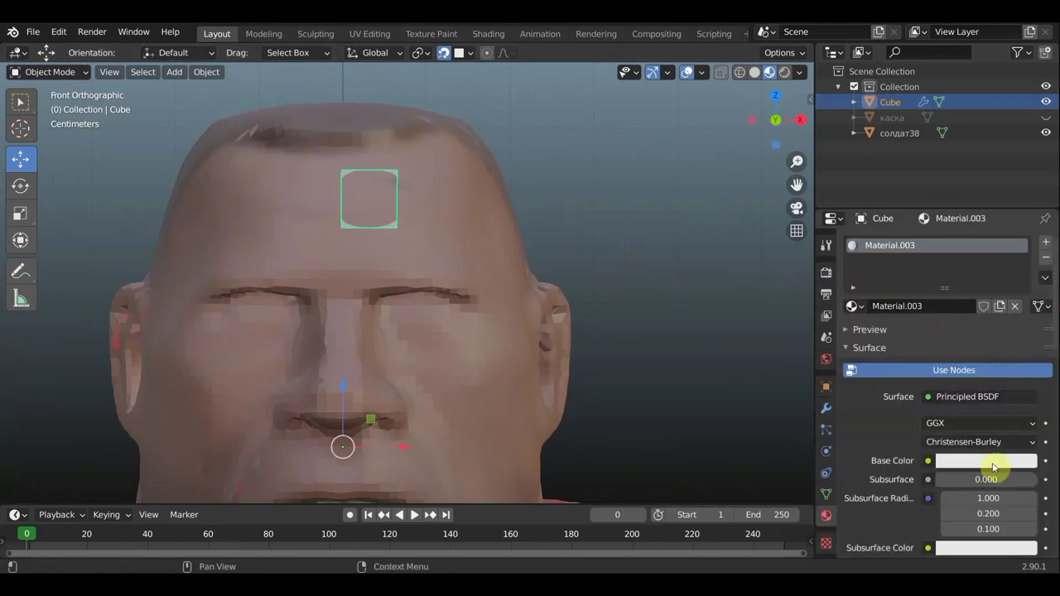
{"action": "scroll", "coordinate": [990, 464], "scroll_direction": "down", "scroll_amount": 4}
{"action": "scroll", "coordinate": [984, 461], "scroll_direction": "down", "scroll_amount": 8}
{"action": "scroll", "coordinate": [984, 462], "scroll_direction": "down", "scroll_amount": 4}
{"action": "scroll", "coordinate": [984, 462], "scroll_direction": "down", "scroll_amount": 1}
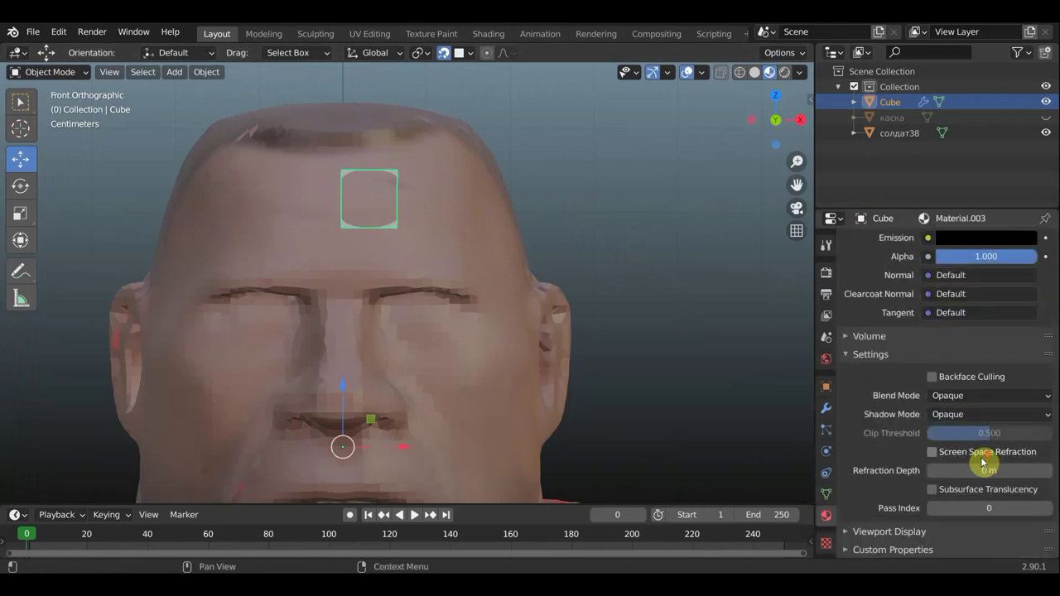
{"action": "left_click", "coordinate": [872, 532]}
{"action": "scroll", "coordinate": [895, 522], "scroll_direction": "down", "scroll_amount": 2}
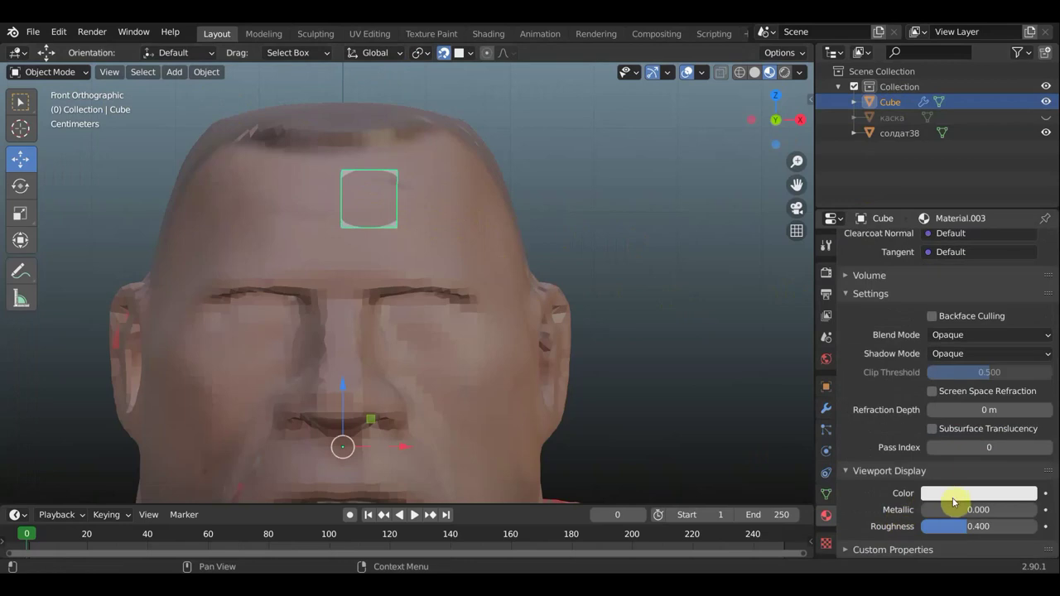
{"action": "left_click", "coordinate": [955, 496]}
{"action": "left_click", "coordinate": [929, 309]}
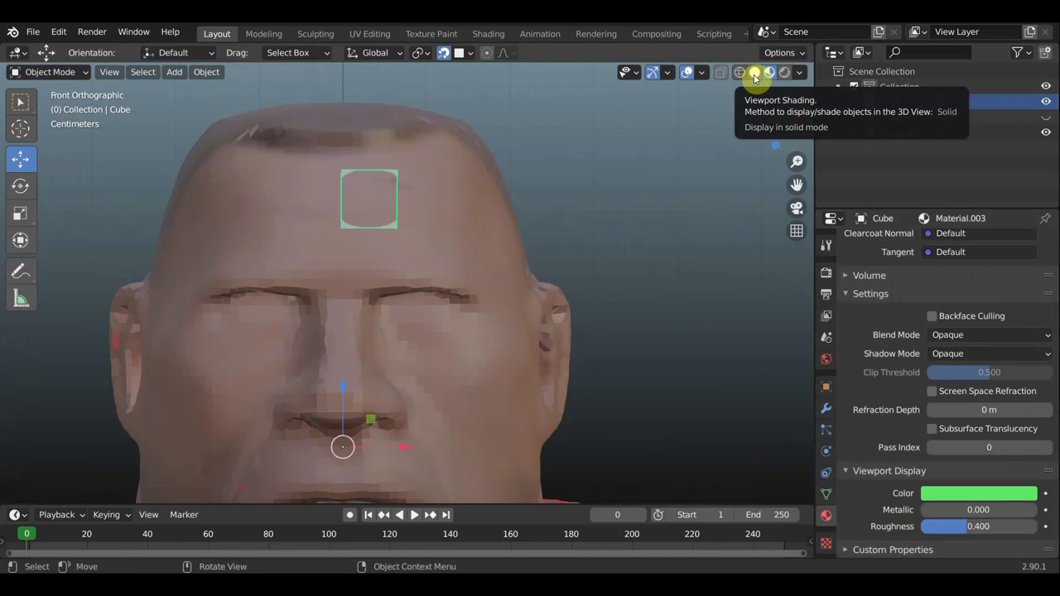
{"action": "left_click", "coordinate": [755, 75]}
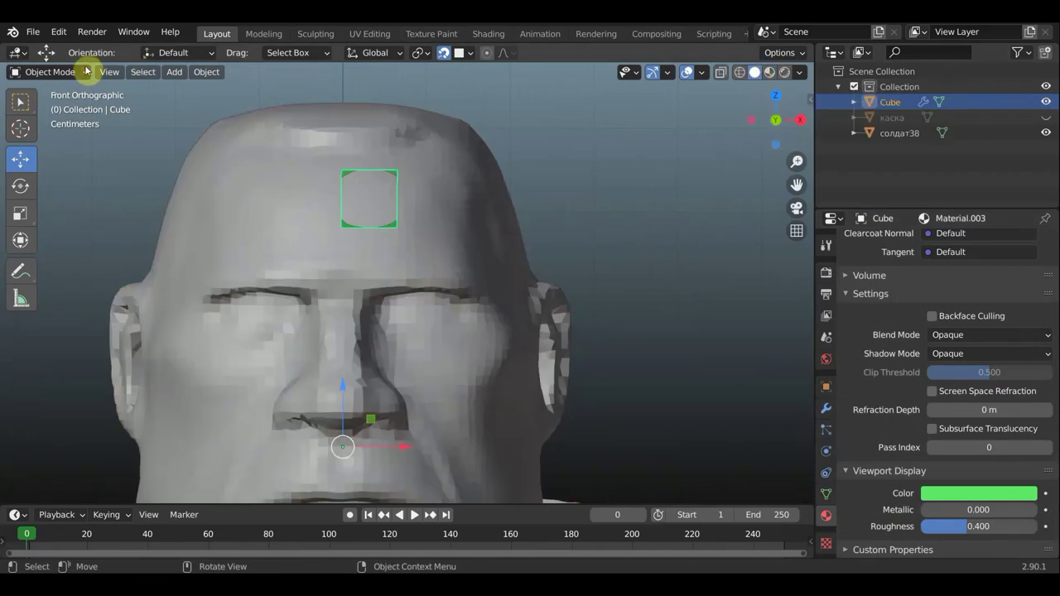
Step: Return to Edit Mode and centre the view on the forehead face
{"action": "left_click", "coordinate": [71, 72]}
{"action": "left_click", "coordinate": [47, 106]}
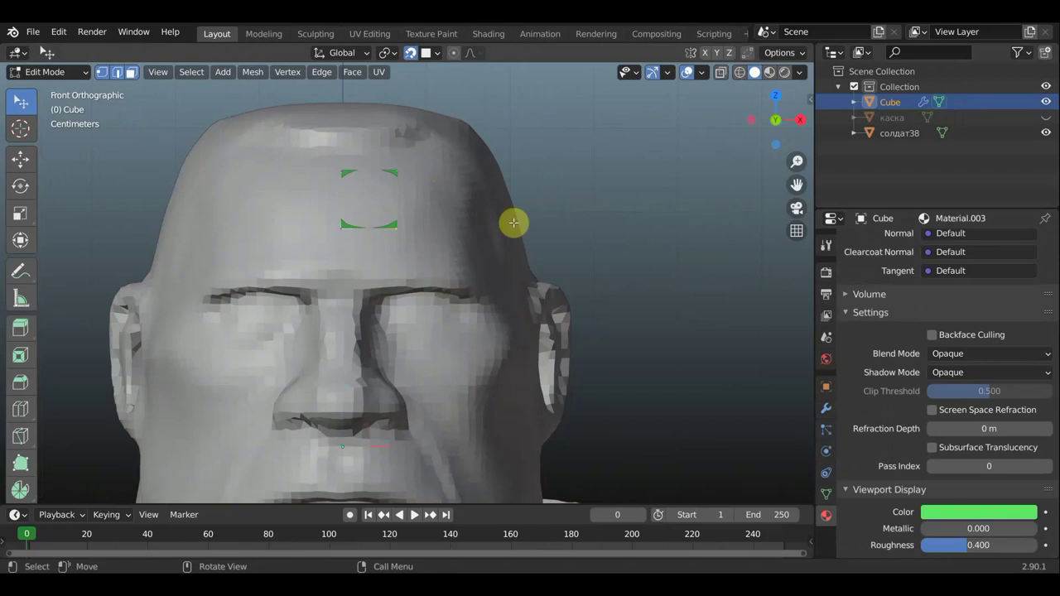
{"action": "scroll", "coordinate": [522, 221], "scroll_direction": "up", "scroll_amount": 2}
{"action": "middle_click_drag", "start_coordinate": [649, 198], "coordinate": [730, 221], "text": "shift"}
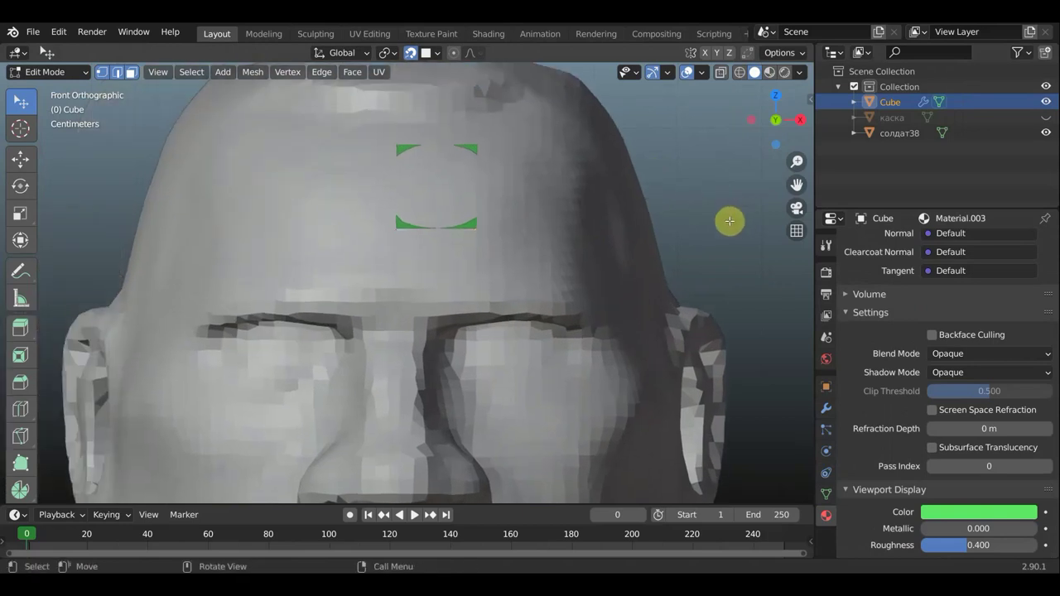
{"action": "scroll", "coordinate": [730, 220], "scroll_direction": "down", "scroll_amount": 1}
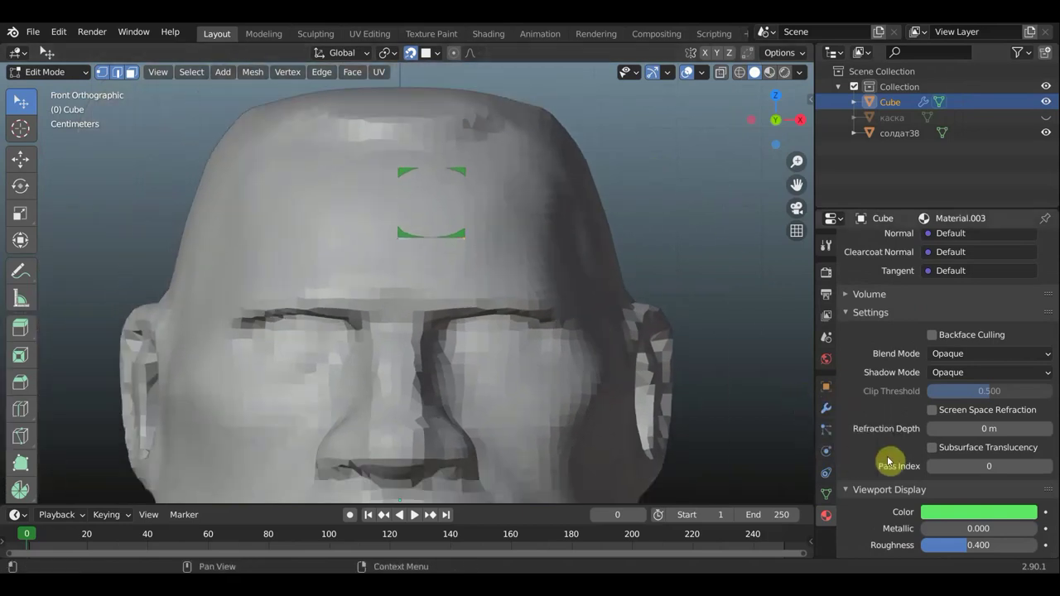
Step: Add a Simple Subdivision Surface modifier and move it above the Shrinkwrap in the stack
{"action": "left_click", "coordinate": [829, 410]}
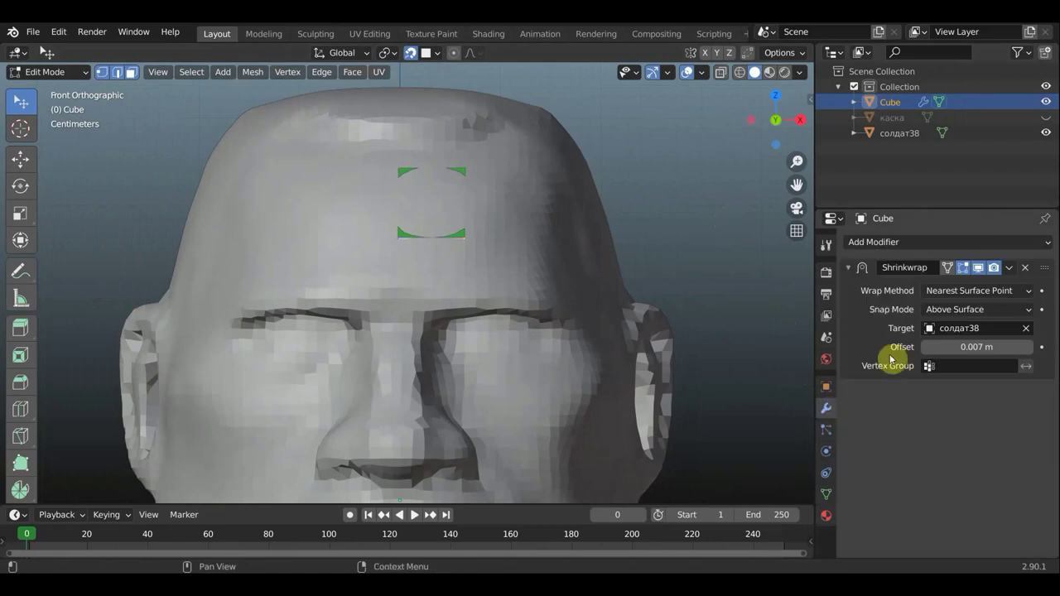
{"action": "left_click", "coordinate": [921, 242]}
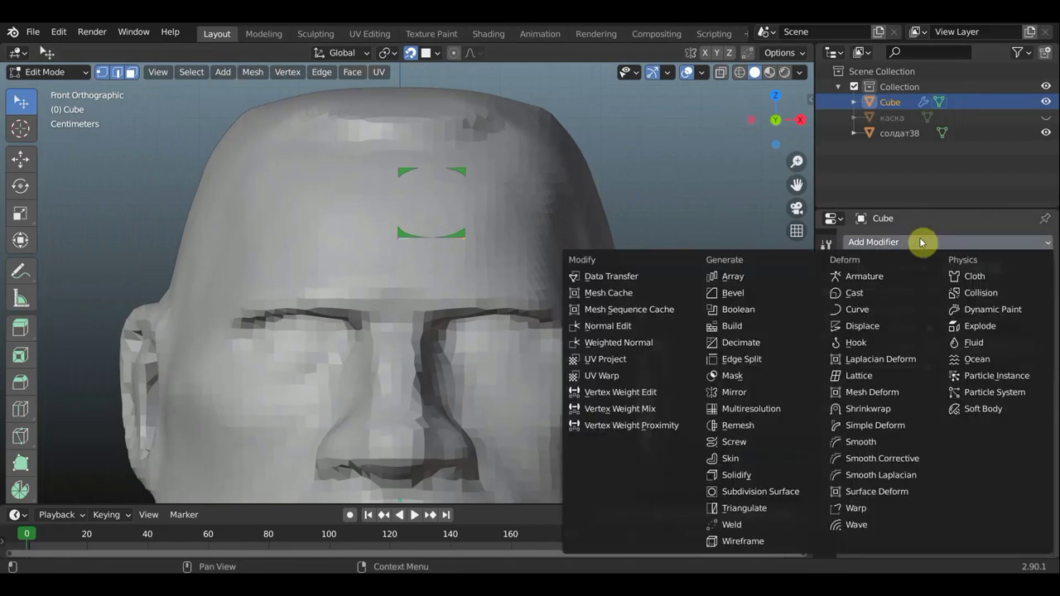
{"action": "left_click", "coordinate": [766, 492]}
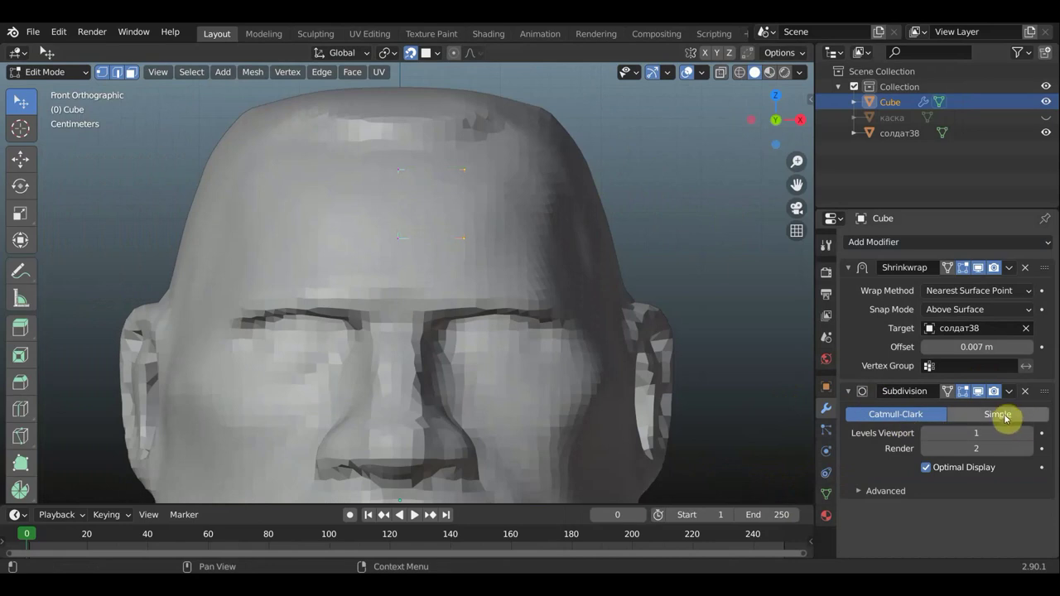
{"action": "left_click", "coordinate": [1003, 416]}
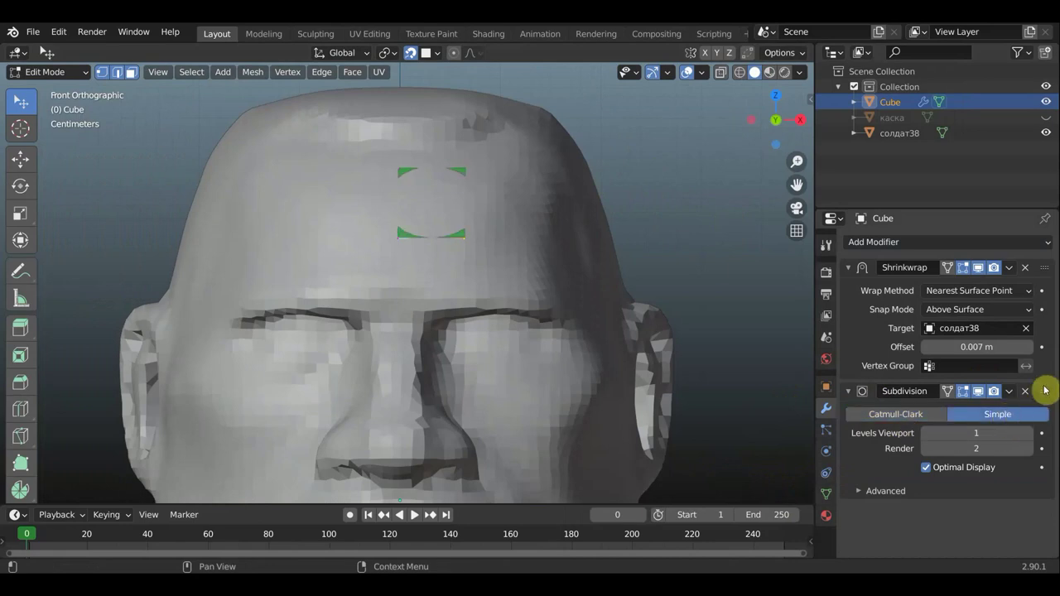
{"action": "mouse_move", "coordinate": [1046, 394]}
{"action": "left_mouse_down"}
{"action": "mouse_move", "coordinate": [1048, 251]}
{"action": "mouse_move", "coordinate": [1046, 272]}
{"action": "left_mouse_up"}
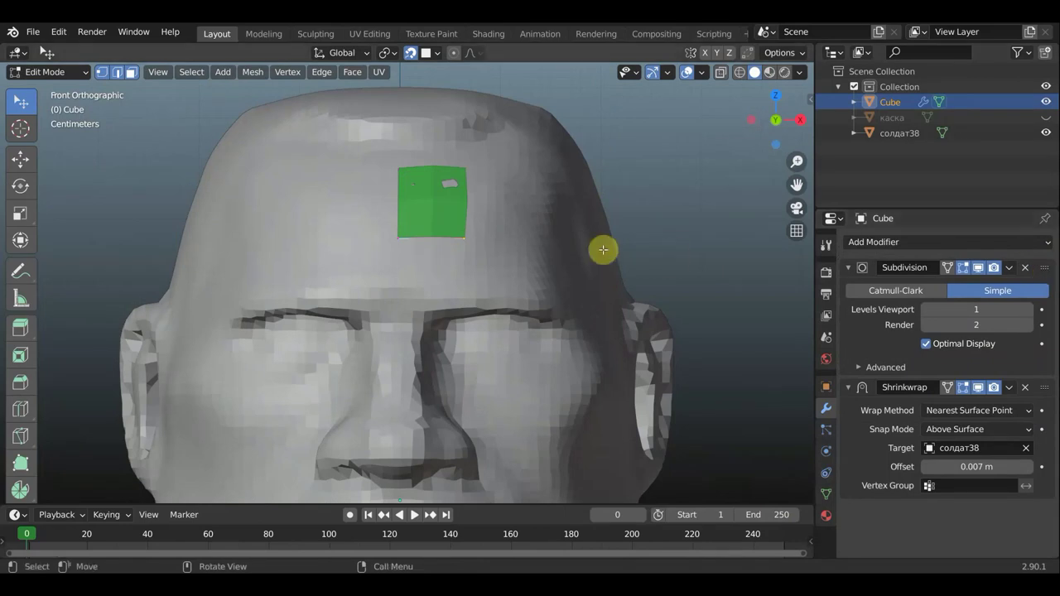
Step: Orbit and zoom around the soldier's head to inspect the green forehead patch
{"action": "scroll", "coordinate": [477, 205], "scroll_direction": "up", "scroll_amount": 3}
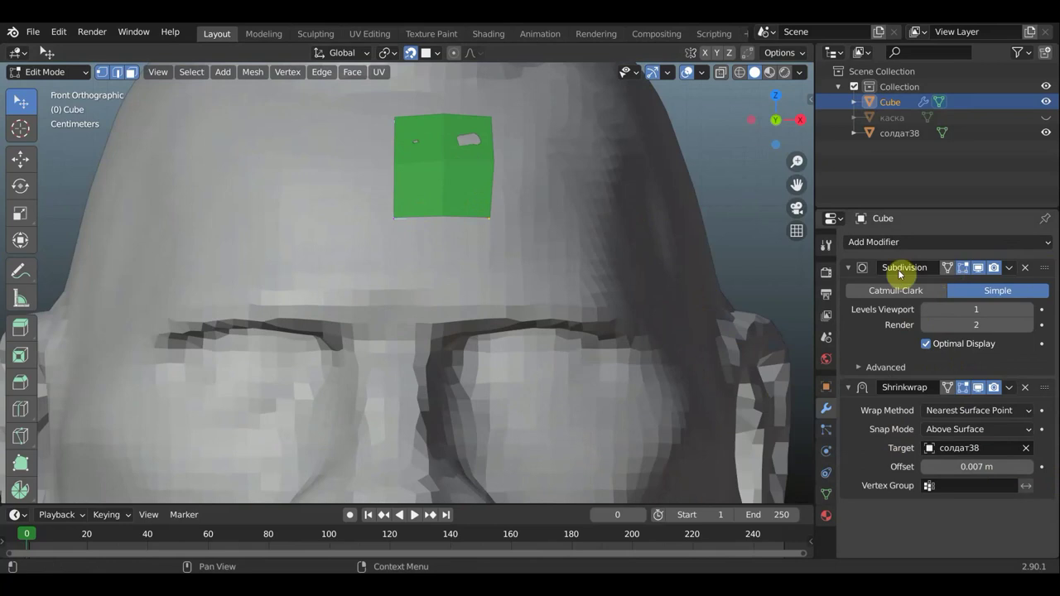
{"action": "middle_click_drag", "start_coordinate": [710, 287], "coordinate": [578, 304]}
{"action": "mouse_move", "coordinate": [478, 303]}
{"action": "middle_mouse_down"}
{"action": "mouse_move", "coordinate": [615, 330]}
{"action": "mouse_move", "coordinate": [516, 260]}
{"action": "mouse_move", "coordinate": [530, 268]}
{"action": "mouse_move", "coordinate": [502, 269]}
{"action": "mouse_move", "coordinate": [552, 265]}
{"action": "mouse_move", "coordinate": [592, 279]}
{"action": "middle_mouse_up"}
{"action": "scroll", "coordinate": [615, 330], "scroll_direction": "up", "scroll_amount": 3}
{"action": "scroll", "coordinate": [613, 327], "scroll_direction": "down", "scroll_amount": 2}
{"action": "scroll", "coordinate": [540, 267], "scroll_direction": "up", "scroll_amount": 3}
{"action": "scroll", "coordinate": [541, 267], "scroll_direction": "up", "scroll_amount": 3}
{"action": "scroll", "coordinate": [539, 268], "scroll_direction": "down", "scroll_amount": 3}
{"action": "scroll", "coordinate": [590, 275], "scroll_direction": "up", "scroll_amount": 2}
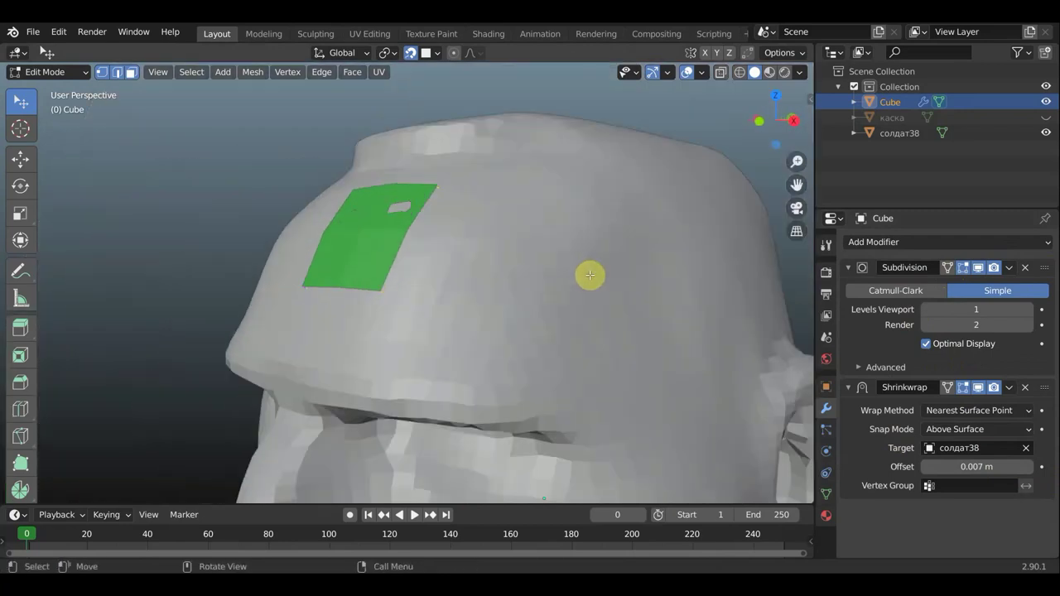
{"action": "scroll", "coordinate": [590, 275], "scroll_direction": "up", "scroll_amount": 4}
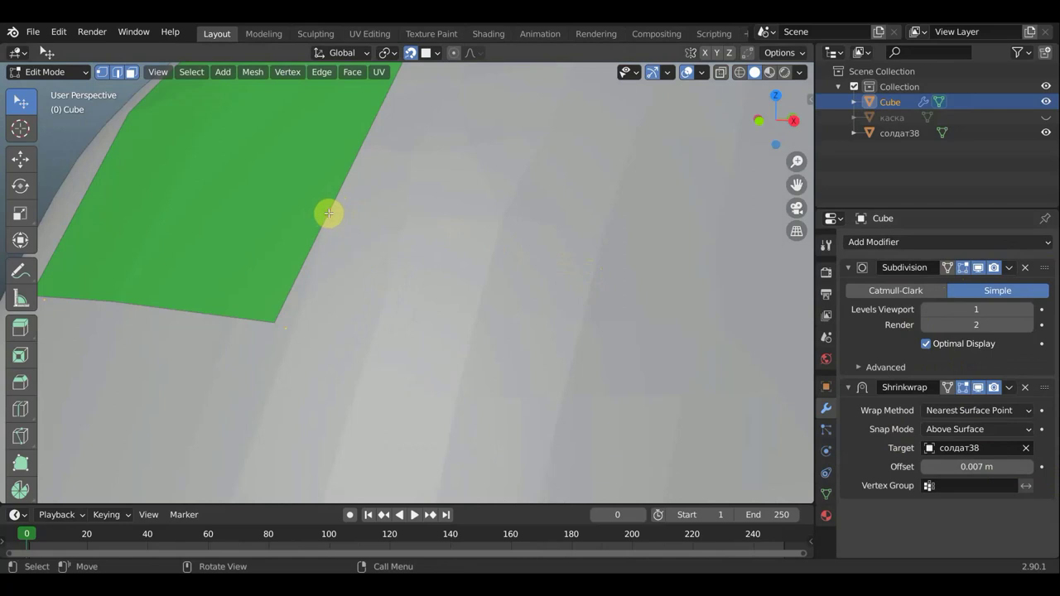
{"action": "scroll", "coordinate": [329, 213], "scroll_direction": "down", "scroll_amount": 5}
{"action": "scroll", "coordinate": [340, 216], "scroll_direction": "up", "scroll_amount": 5}
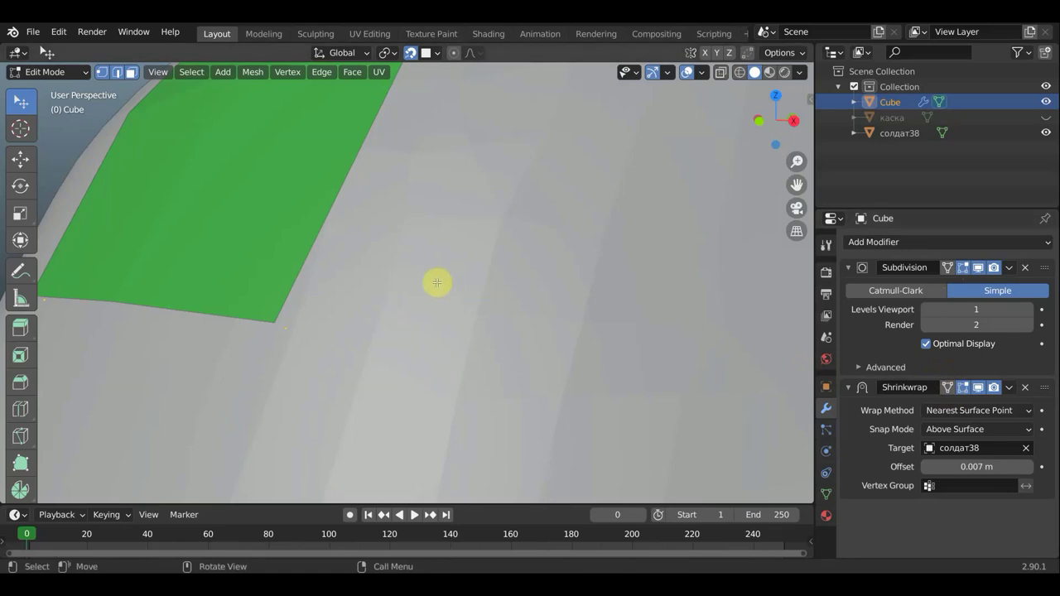
{"action": "scroll", "coordinate": [437, 282], "scroll_direction": "down", "scroll_amount": 5}
{"action": "scroll", "coordinate": [431, 282], "scroll_direction": "down", "scroll_amount": 1}
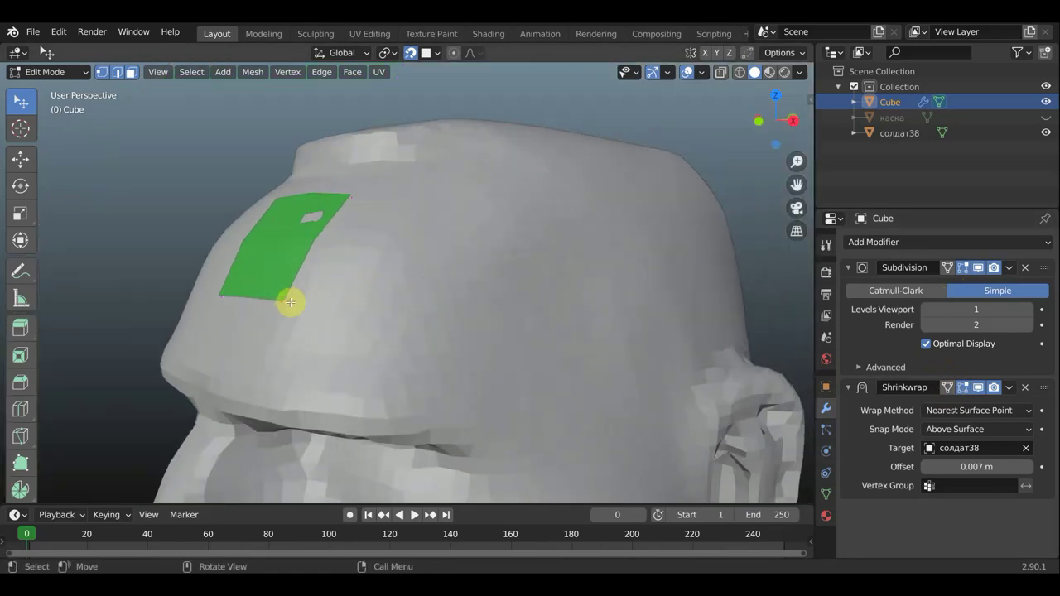
Step: Pull a corner of the forehead patch up-left onto the head, then undo
{"action": "mouse_move", "coordinate": [292, 300]}
{"action": "left_mouse_down"}
{"action": "mouse_move", "coordinate": [274, 287]}
{"action": "mouse_move", "coordinate": [281, 294]}
{"action": "left_mouse_up"}
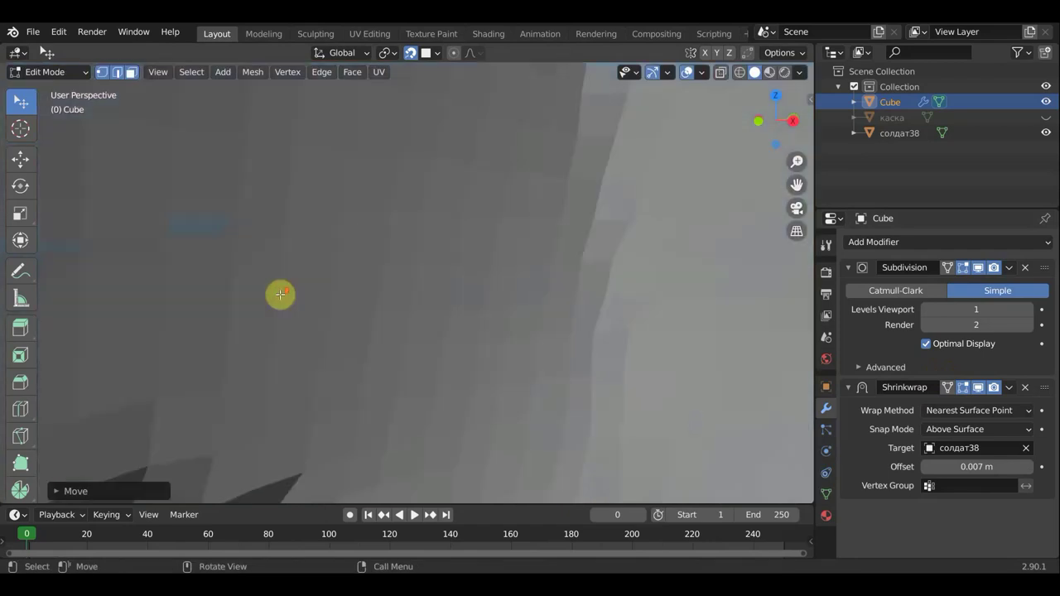
{"action": "scroll", "coordinate": [285, 282], "scroll_direction": "up", "scroll_amount": 5}
{"action": "scroll", "coordinate": [287, 276], "scroll_direction": "down", "scroll_amount": 5}
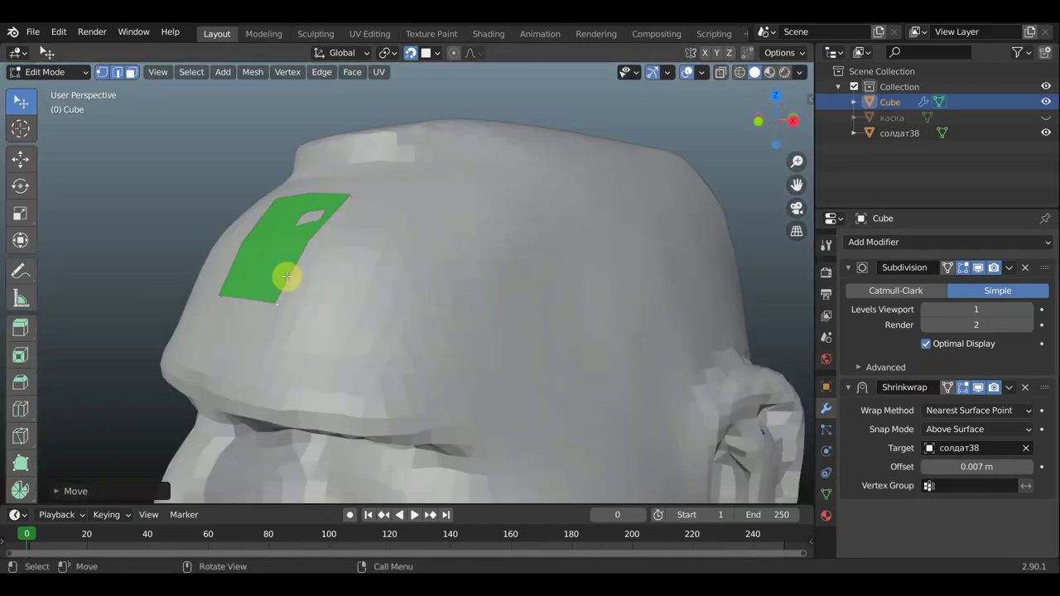
{"action": "mouse_move", "coordinate": [311, 280]}
{"action": "middle_mouse_down"}
{"action": "mouse_move", "coordinate": [322, 268]}
{"action": "mouse_move", "coordinate": [286, 307]}
{"action": "mouse_move", "coordinate": [350, 177]}
{"action": "mouse_move", "coordinate": [334, 190]}
{"action": "middle_mouse_up"}
{"action": "scroll", "coordinate": [294, 307], "scroll_direction": "up", "scroll_amount": 3}
{"action": "scroll", "coordinate": [339, 194], "scroll_direction": "down", "scroll_amount": 5}
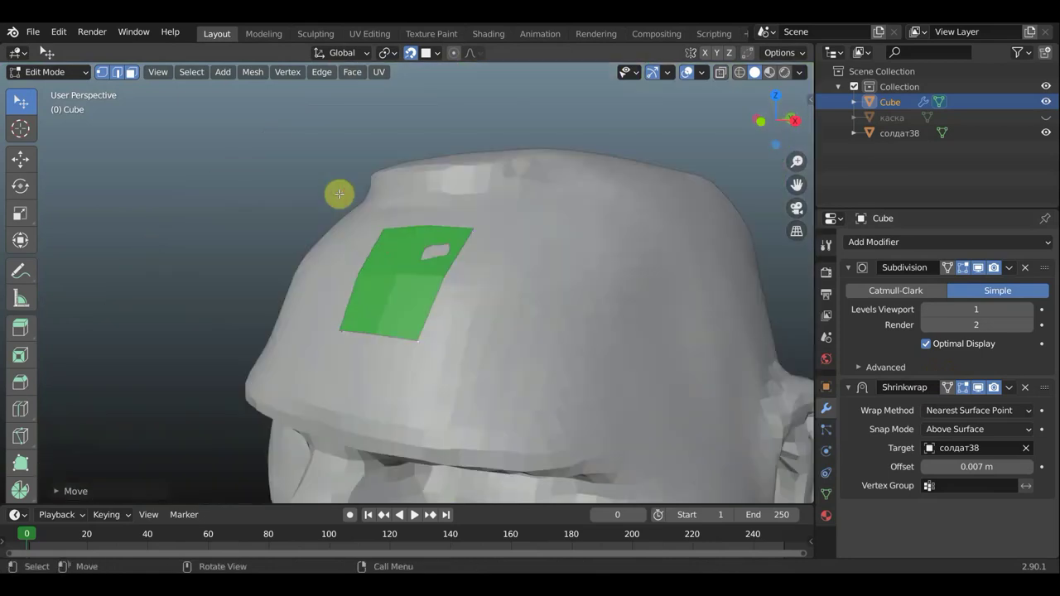
{"action": "key", "text": "ctrl+z"}
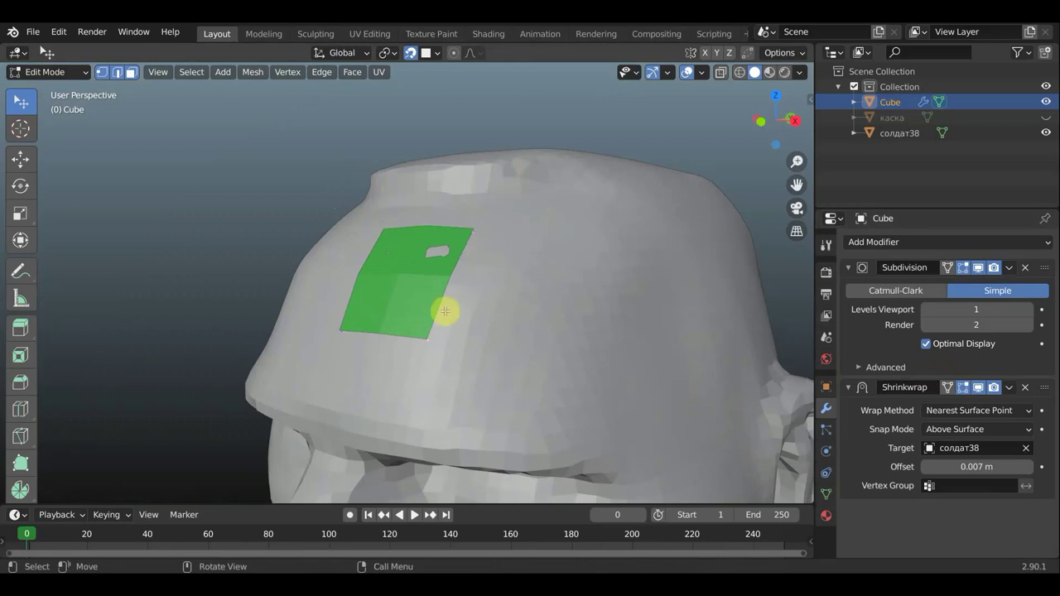
Step: Enable On Cage on the Shrinkwrap modifier and return to Object Mode
{"action": "left_click", "coordinate": [949, 387]}
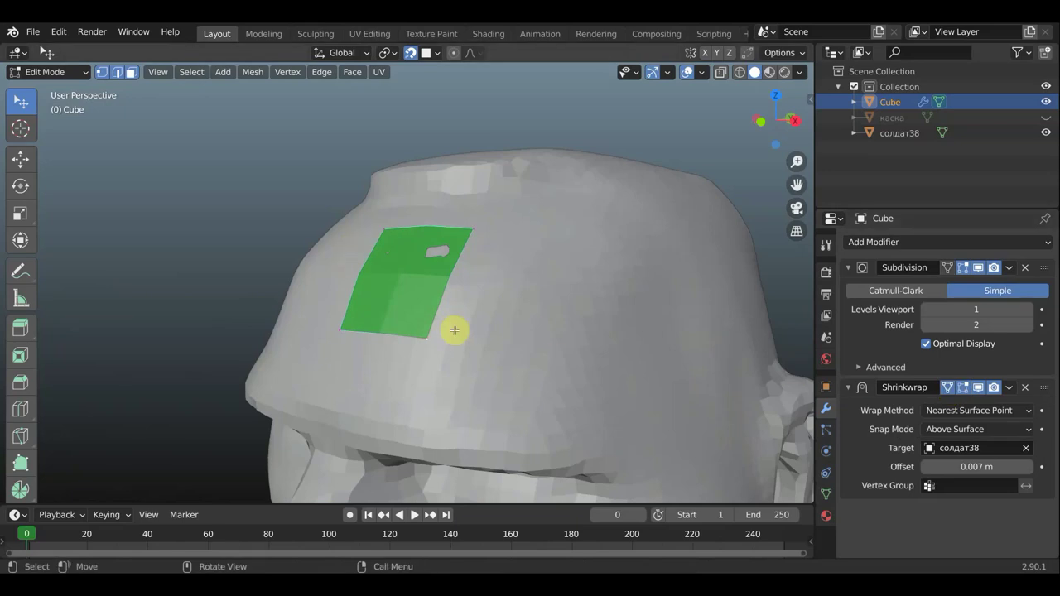
{"action": "scroll", "coordinate": [393, 291], "scroll_direction": "up", "scroll_amount": 5}
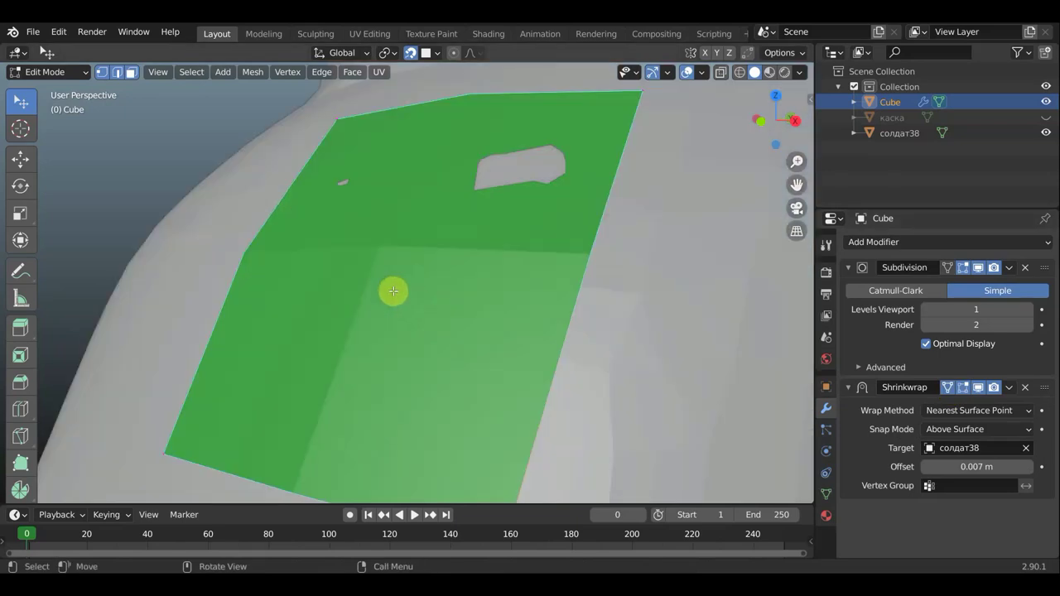
{"action": "scroll", "coordinate": [411, 287], "scroll_direction": "down", "scroll_amount": 5}
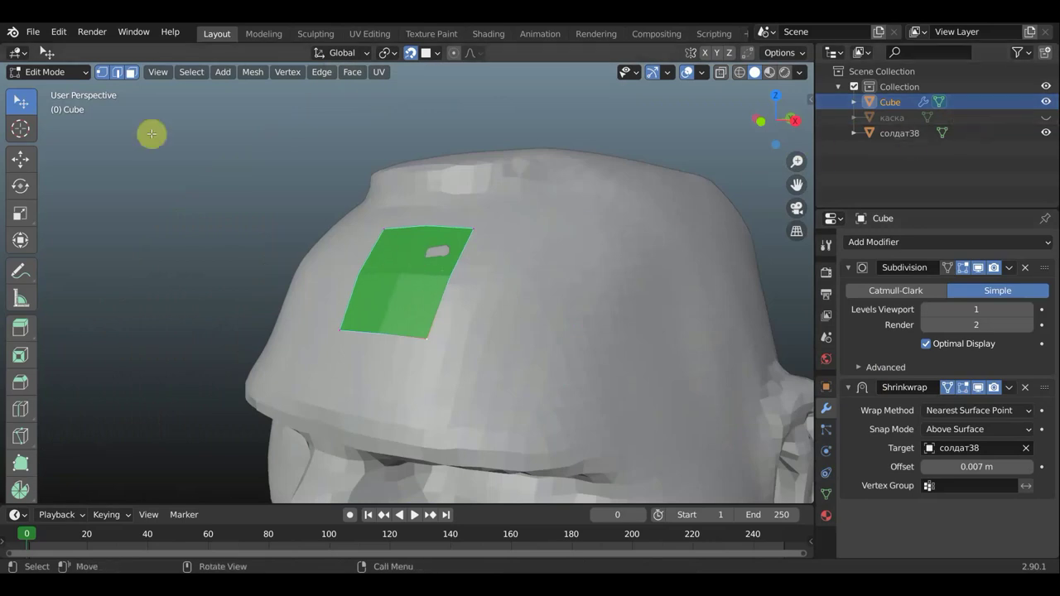
{"action": "left_click", "coordinate": [72, 74]}
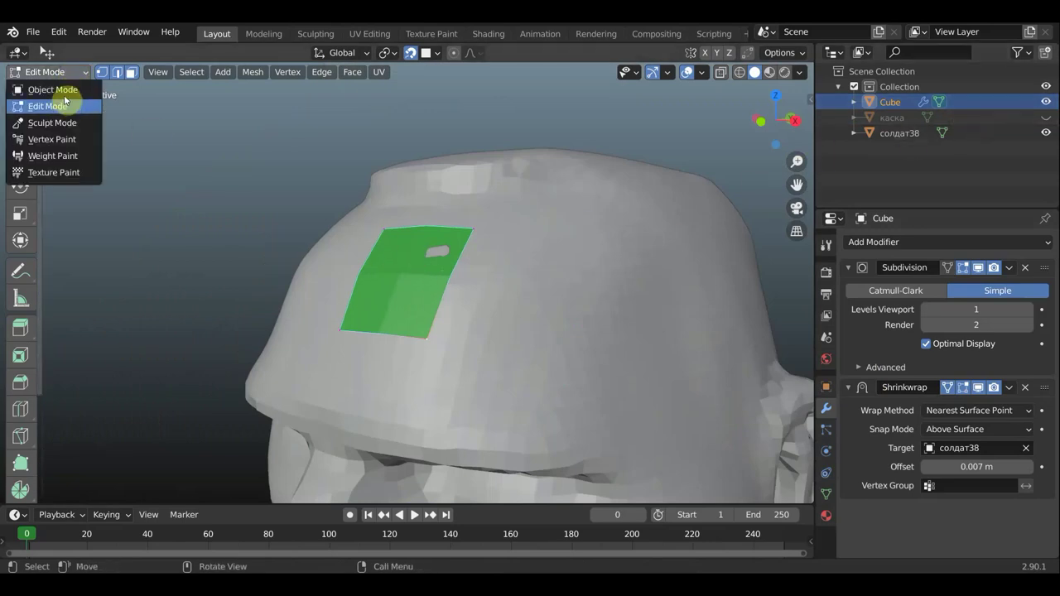
{"action": "left_click", "coordinate": [62, 90]}
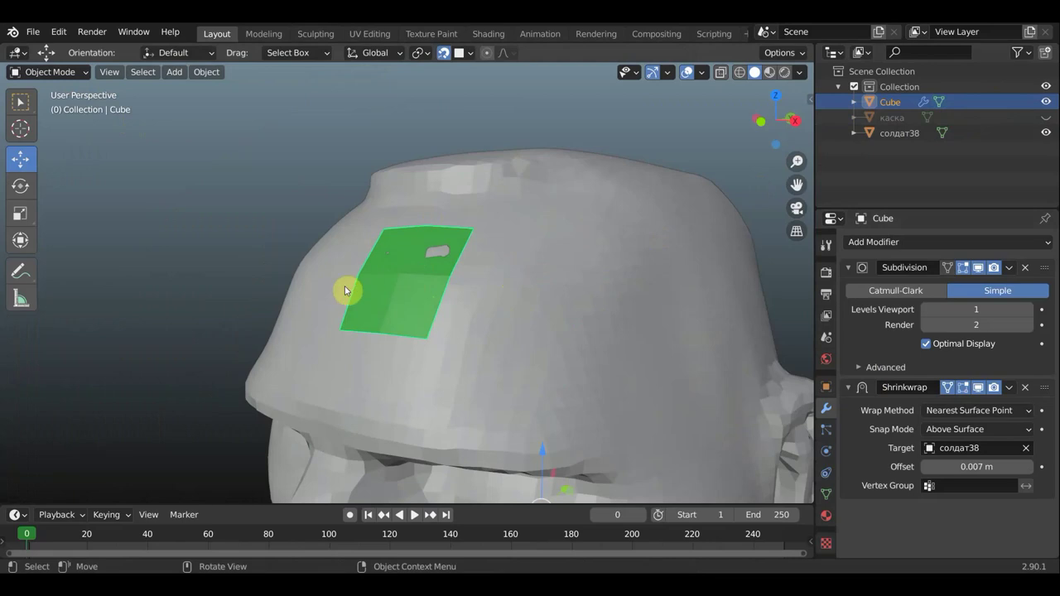
Step: Select солдат38, widen the outliner area and bring up its filter options
{"action": "left_click", "coordinate": [540, 303]}
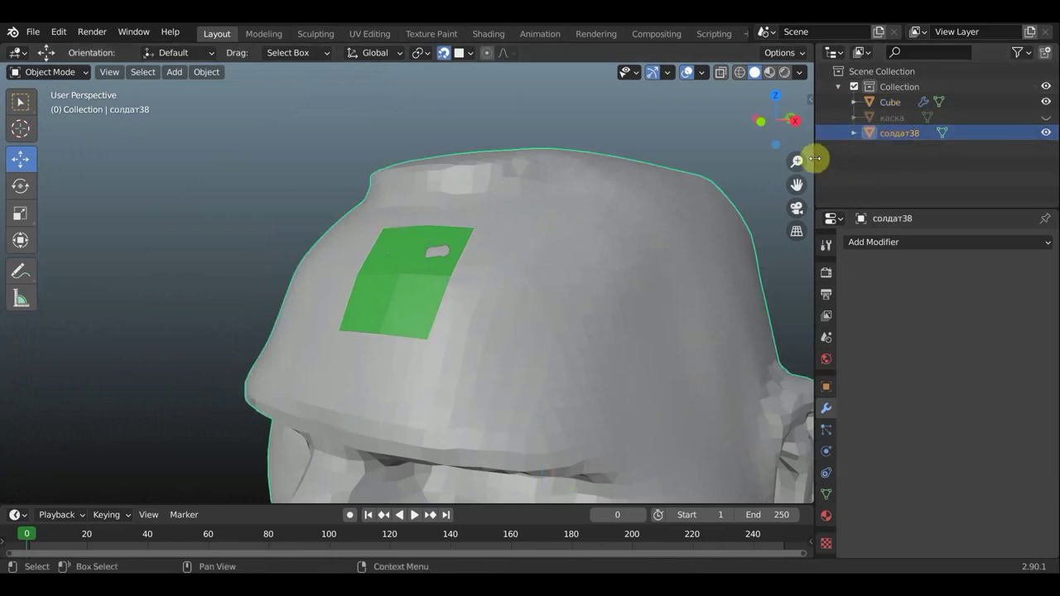
{"action": "left_click_drag", "start_coordinate": [815, 159], "coordinate": [767, 159]}
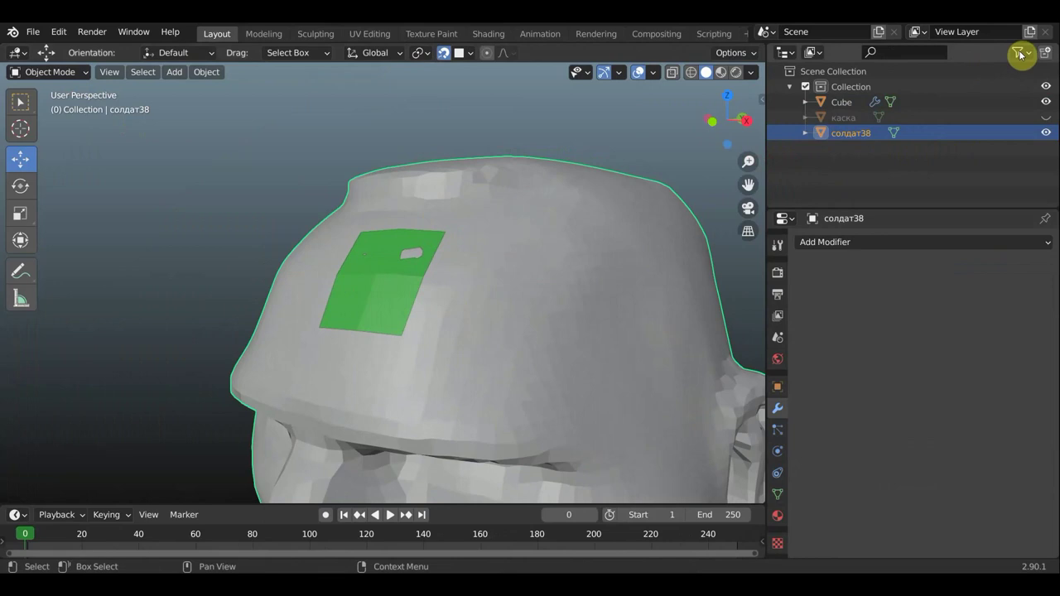
{"action": "left_click", "coordinate": [1031, 58]}
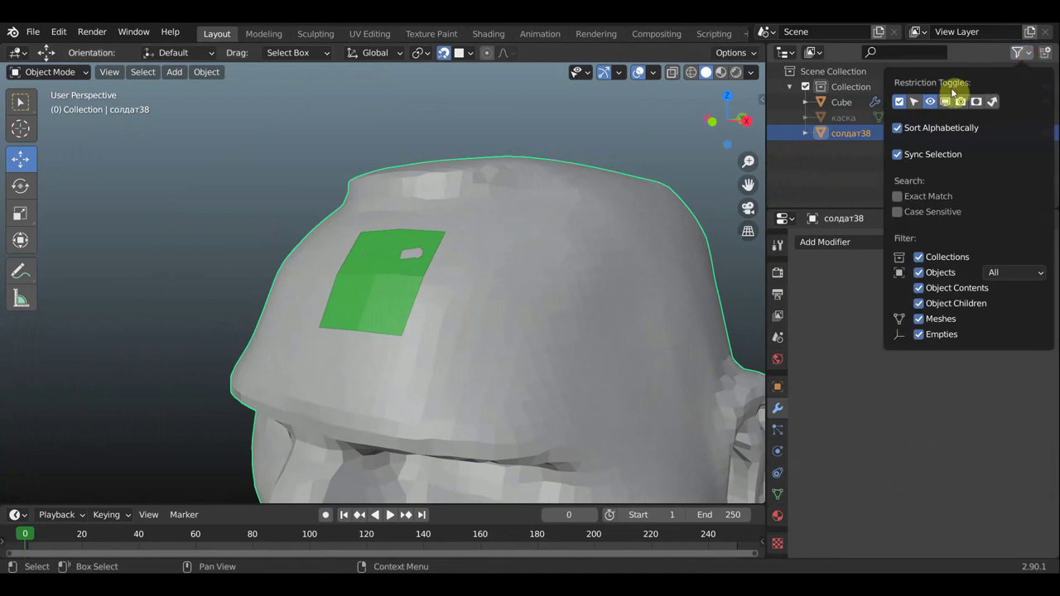
Step: Show the Selectable toggles in the outliner and turn selection off for солдат38
{"action": "left_click", "coordinate": [914, 102]}
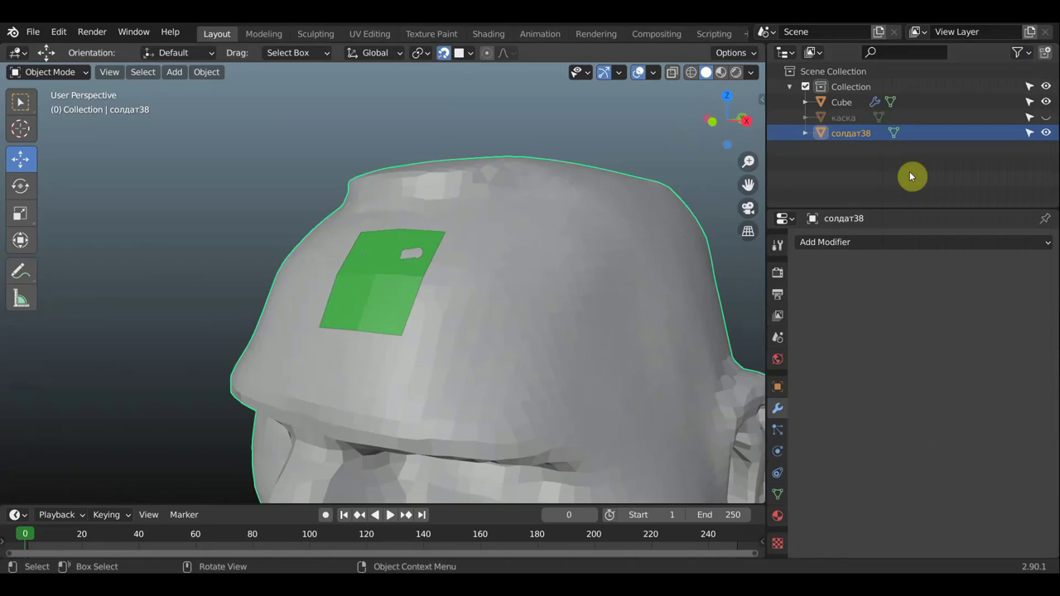
{"action": "left_click", "coordinate": [1031, 134]}
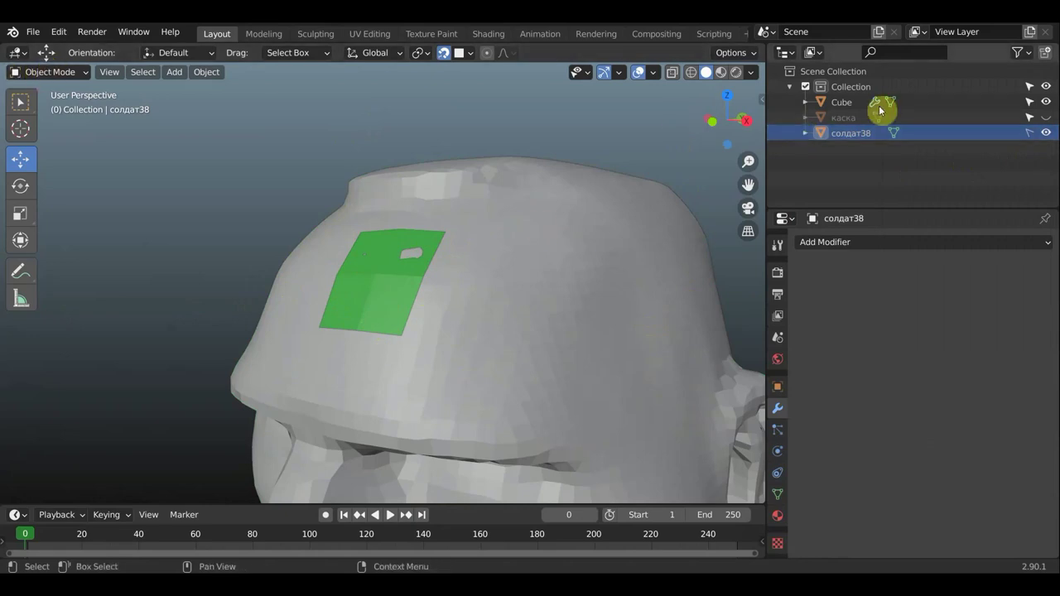
Step: Select the Cube patch, enter Edit Mode, and frame the face in front orthographic view
{"action": "left_click", "coordinate": [844, 102]}
{"action": "left_click", "coordinate": [29, 74]}
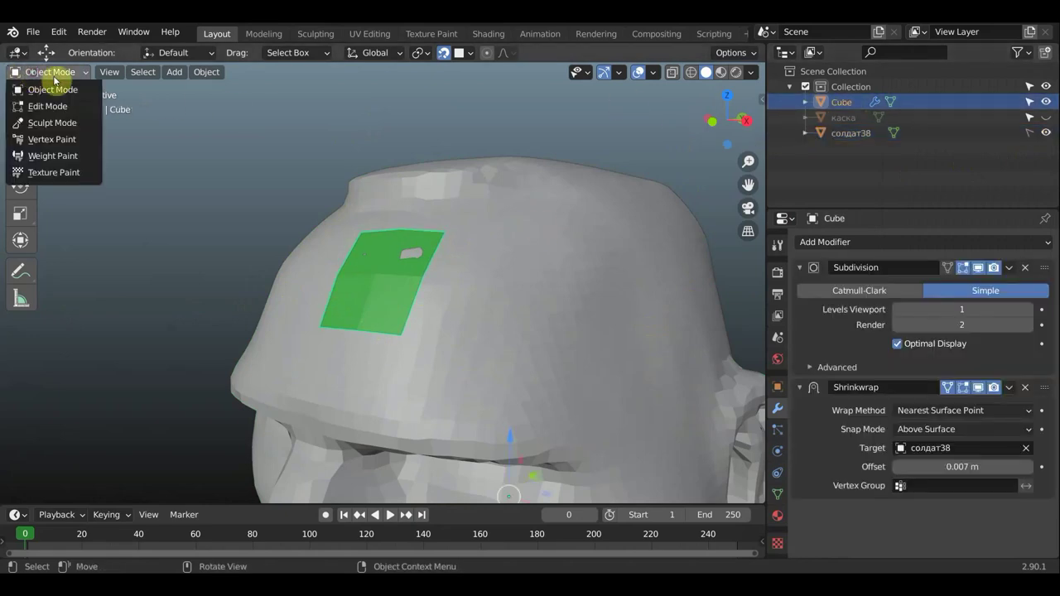
{"action": "left_click", "coordinate": [47, 106]}
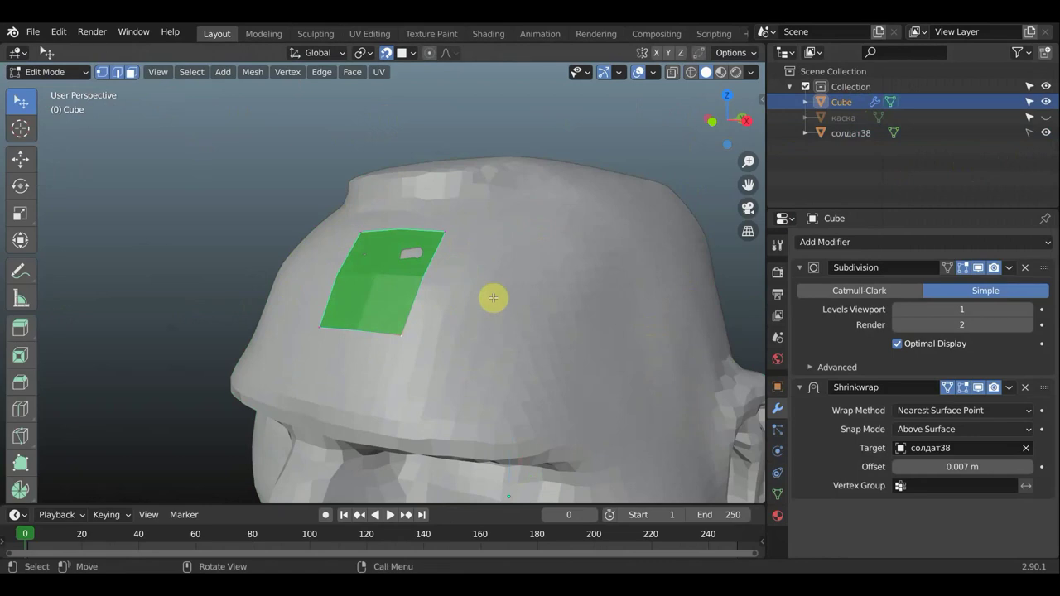
{"action": "scroll", "coordinate": [494, 290], "scroll_direction": "down", "scroll_amount": 3}
{"action": "mouse_move", "coordinate": [495, 290]}
{"action": "middle_mouse_down"}
{"action": "mouse_move", "coordinate": [557, 271]}
{"action": "mouse_move", "coordinate": [419, 235]}
{"action": "middle_mouse_up"}
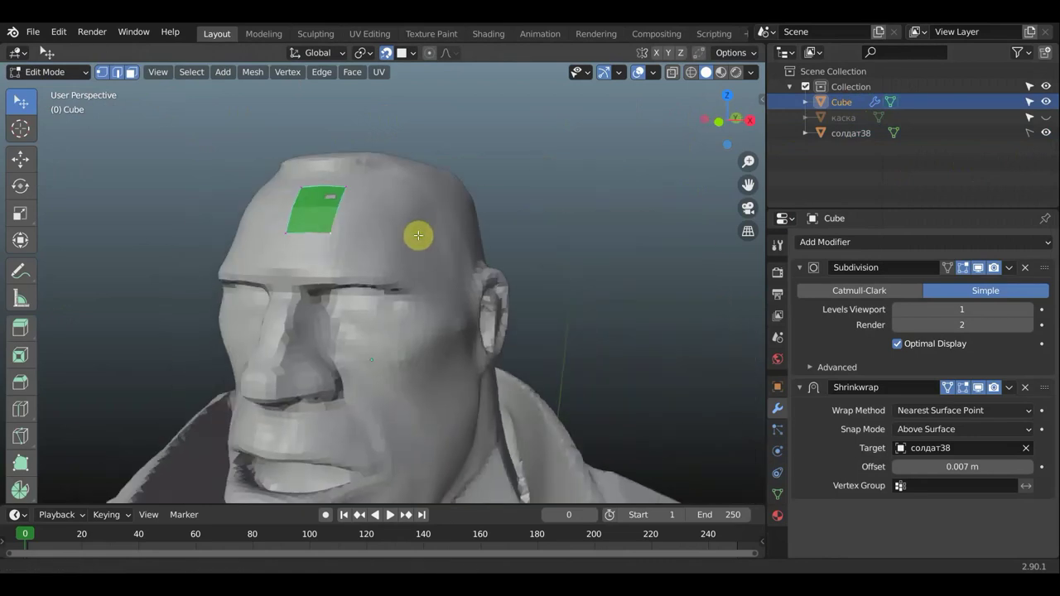
{"action": "key", "text": "KP_1"}
{"action": "scroll", "coordinate": [567, 286], "scroll_direction": "up", "scroll_amount": 3}
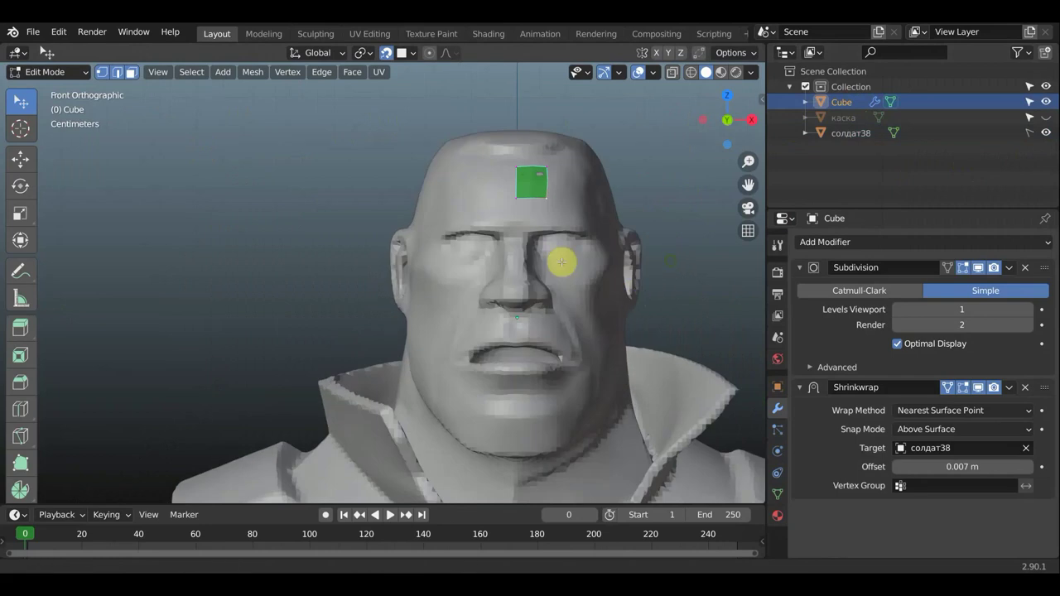
{"action": "mouse_move", "coordinate": [556, 256]}
{"action": "middle_mouse_down", "text": "shift"}
{"action": "mouse_move", "coordinate": [486, 289]}
{"action": "mouse_move", "coordinate": [508, 318]}
{"action": "mouse_move", "coordinate": [568, 304]}
{"action": "middle_mouse_up", "text": "shift"}
{"action": "scroll", "coordinate": [510, 307], "scroll_direction": "up", "scroll_amount": 2}
{"action": "scroll", "coordinate": [514, 302], "scroll_direction": "up", "scroll_amount": 1}
Step: Add a Mirror modifier to the green patch
{"action": "left_click", "coordinate": [929, 241]}
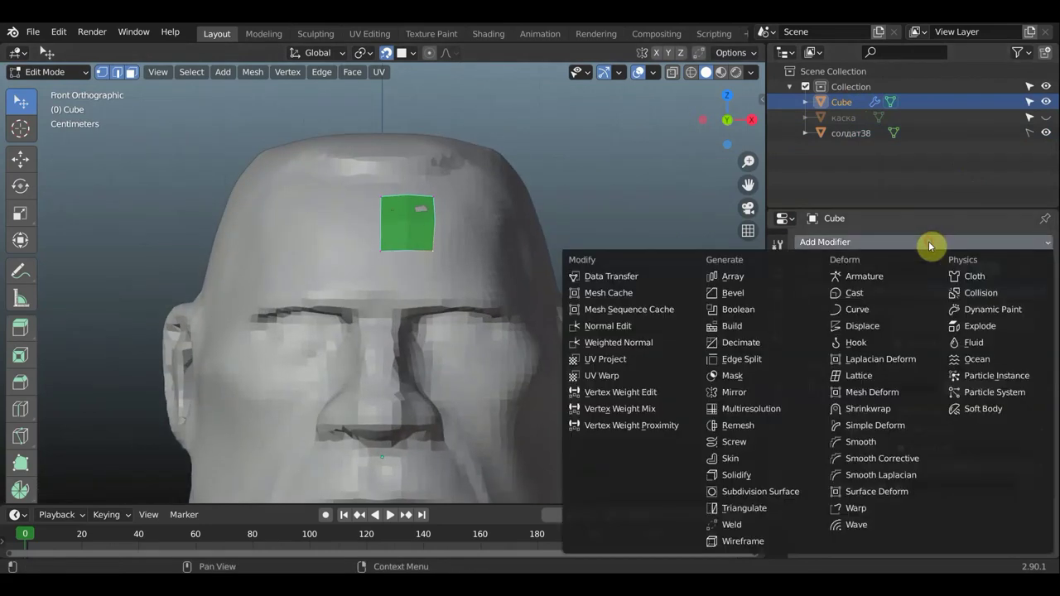
{"action": "left_click", "coordinate": [746, 392]}
{"action": "scroll", "coordinate": [412, 217], "scroll_direction": "up", "scroll_amount": 2}
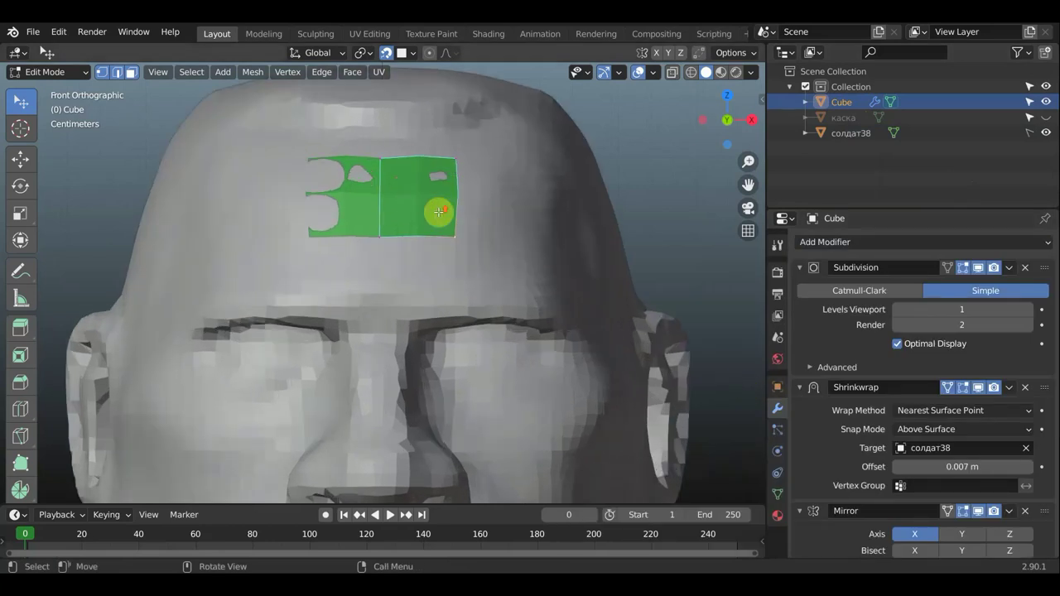
{"action": "scroll", "coordinate": [433, 208], "scroll_direction": "up", "scroll_amount": 2}
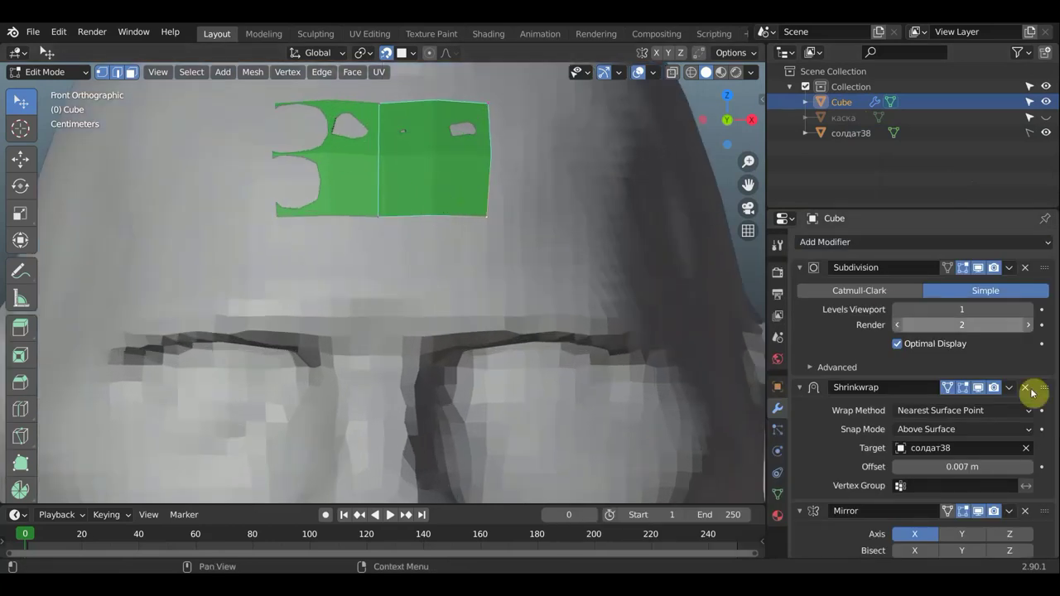
{"action": "scroll", "coordinate": [1007, 400], "scroll_direction": "down", "scroll_amount": 3}
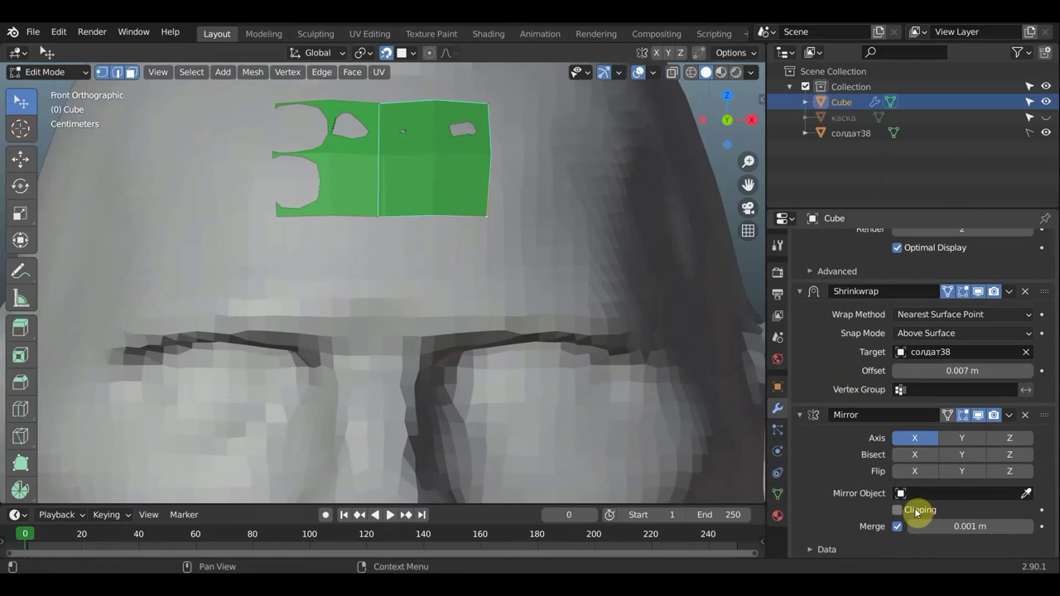
Step: Reposition the right face and slide the patch so its halves meet at the centre line
{"action": "left_click", "coordinate": [428, 165]}
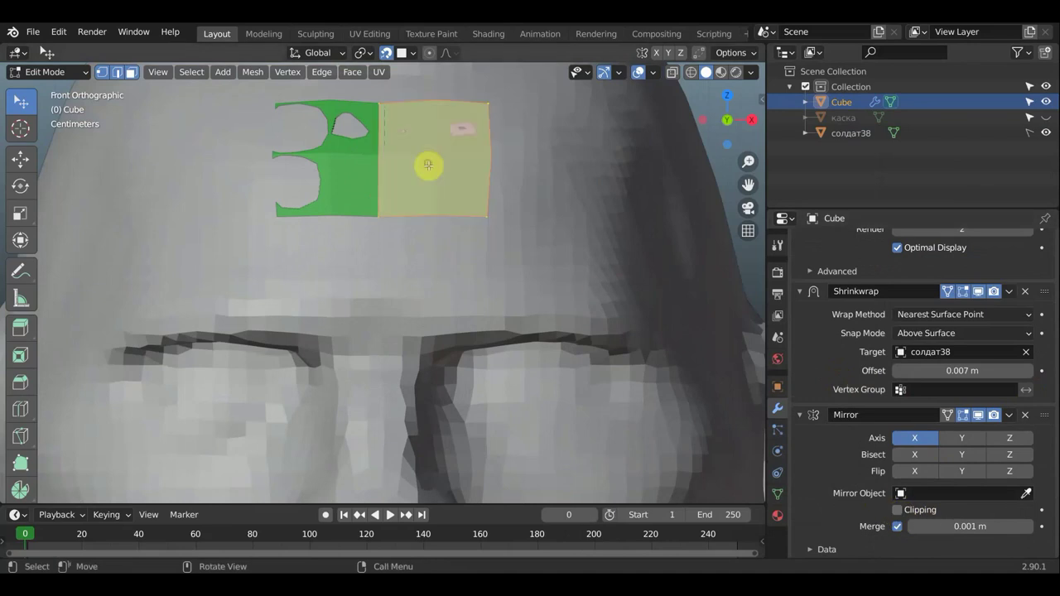
{"action": "key", "text": "g"}
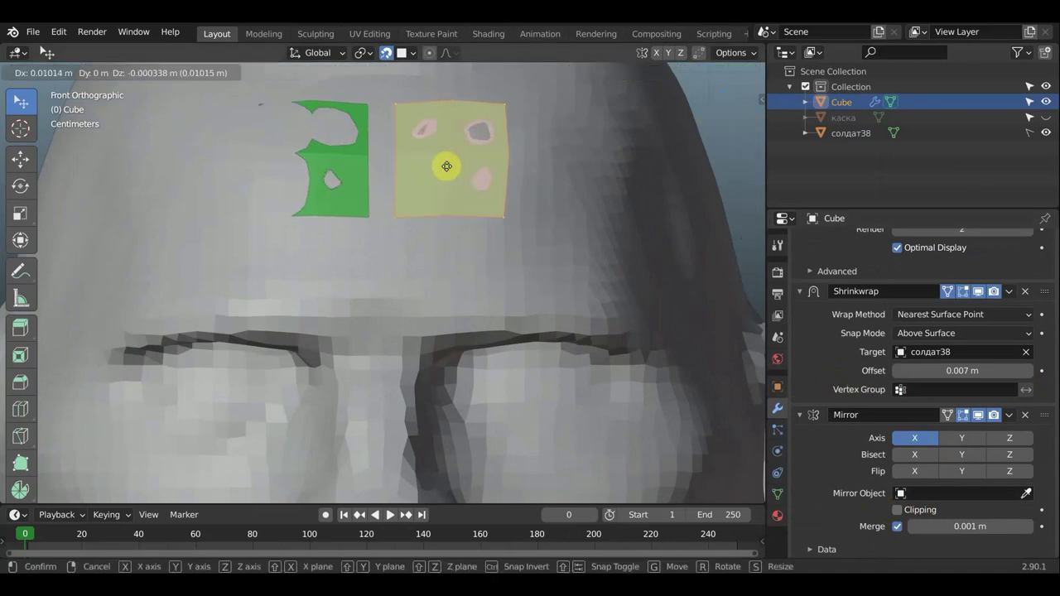
{"action": "left_click", "coordinate": [445, 166]}
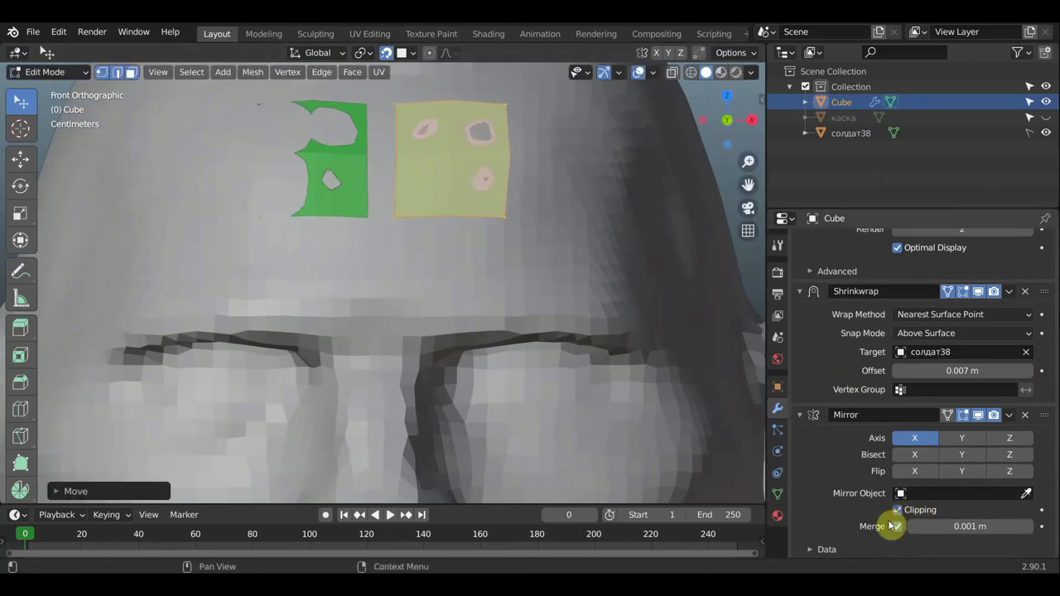
{"action": "key", "text": "g"}
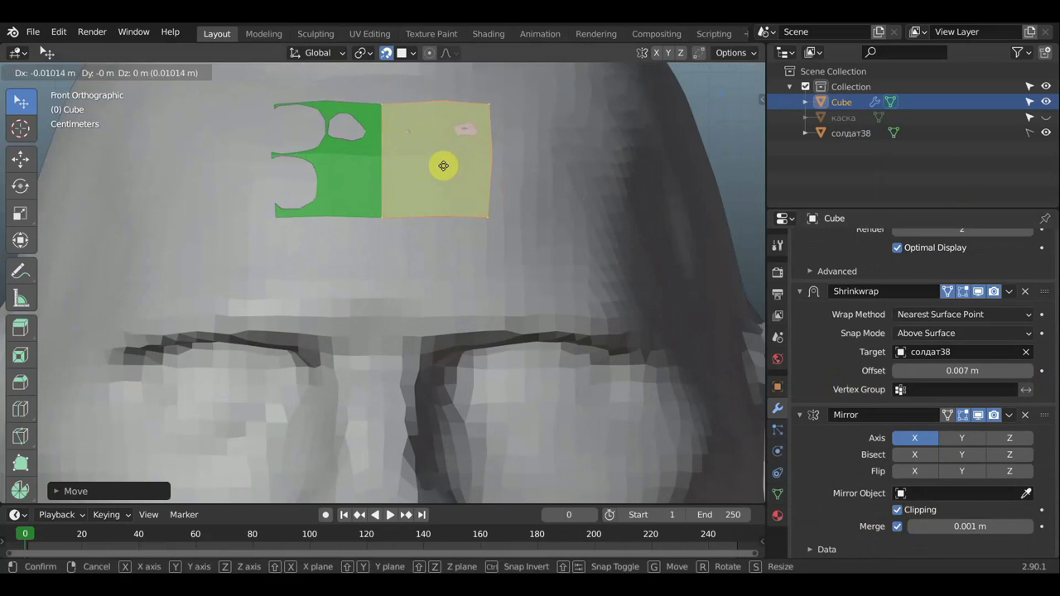
{"action": "left_click", "coordinate": [444, 166]}
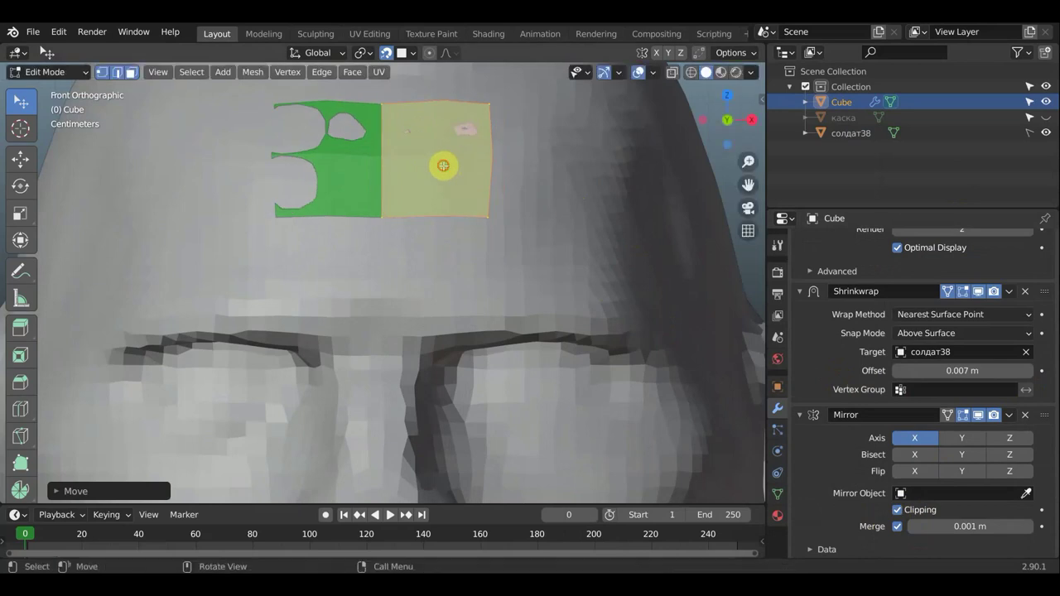
{"action": "left_click", "coordinate": [493, 167]}
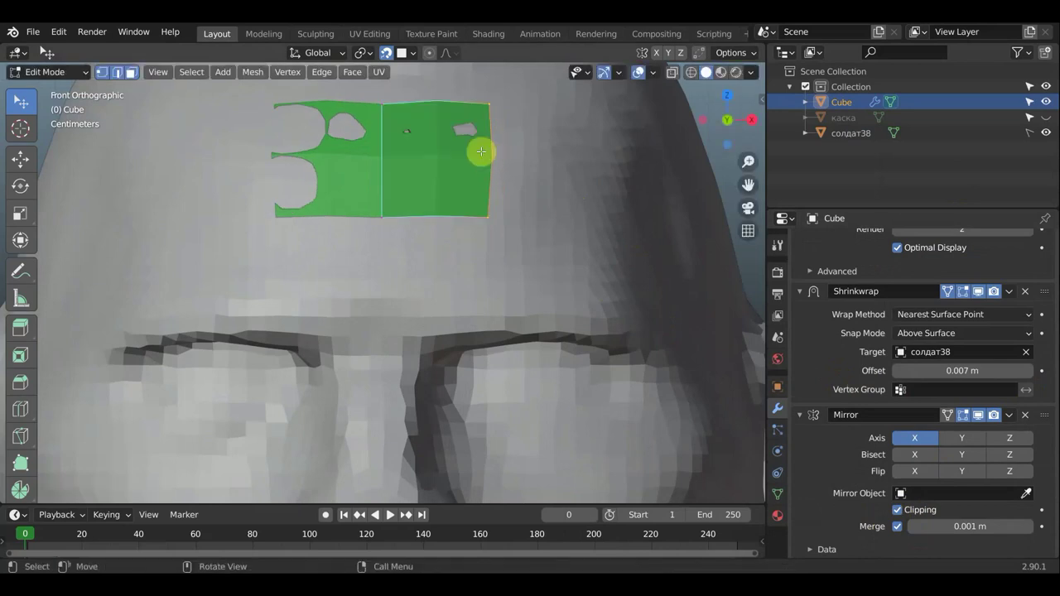
{"action": "key", "text": "g"}
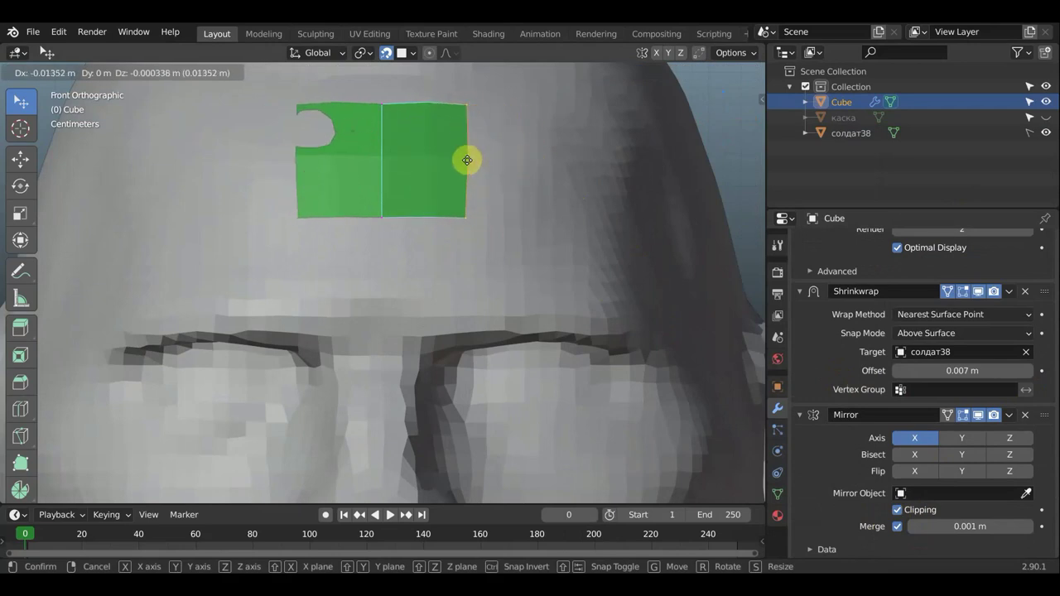
Step: Place the moved patch and zoom out to frame the whole forehead
{"action": "left_click", "coordinate": [469, 160]}
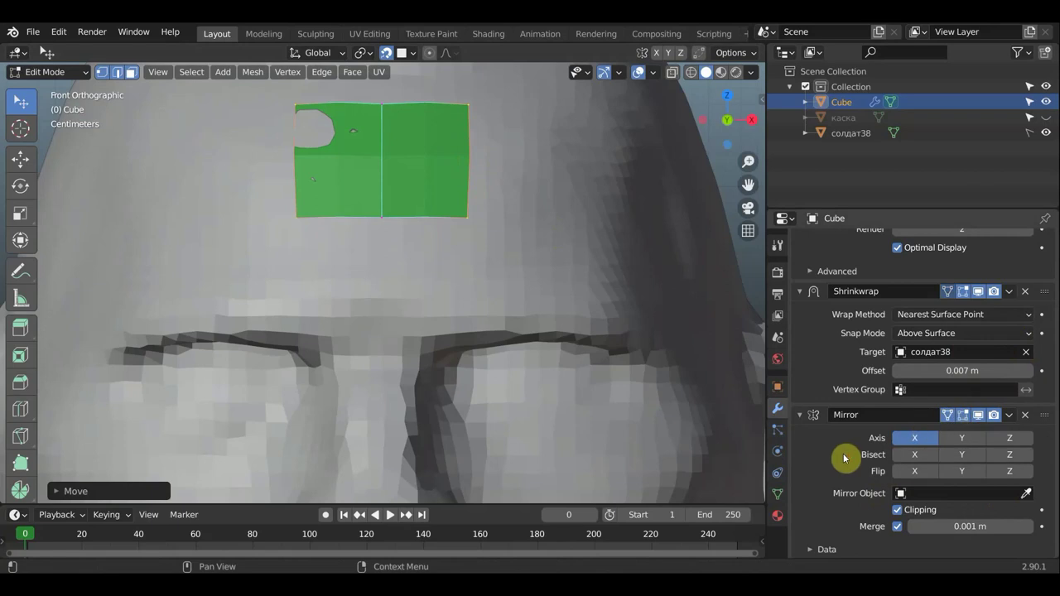
{"action": "scroll", "coordinate": [507, 291], "scroll_direction": "down", "scroll_amount": 1}
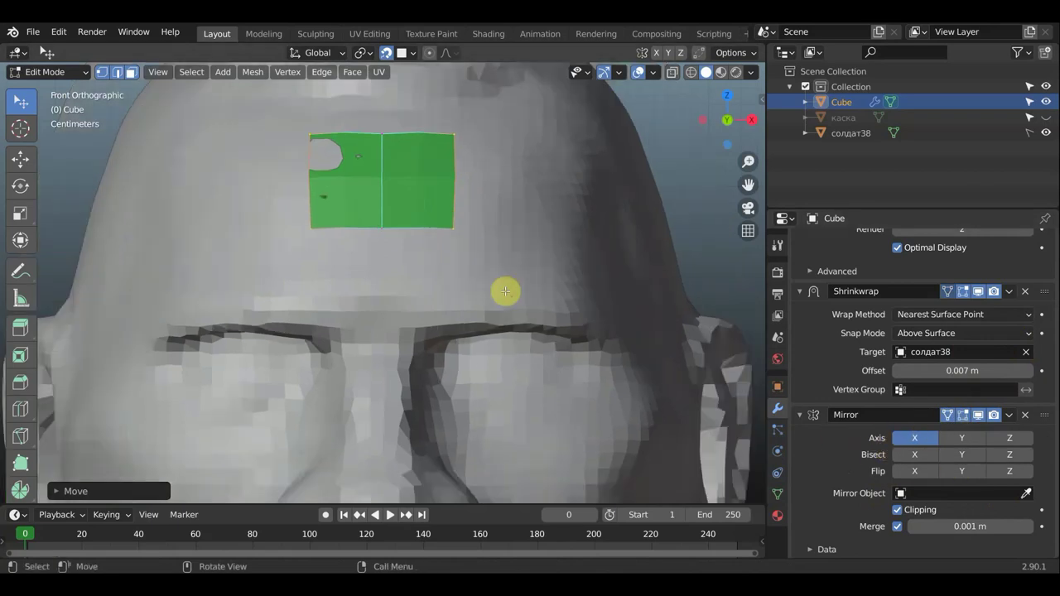
{"action": "scroll", "coordinate": [505, 291], "scroll_direction": "up", "scroll_amount": 2}
{"action": "scroll", "coordinate": [505, 288], "scroll_direction": "down", "scroll_amount": 2}
{"action": "scroll", "coordinate": [522, 271], "scroll_direction": "down", "scroll_amount": 1}
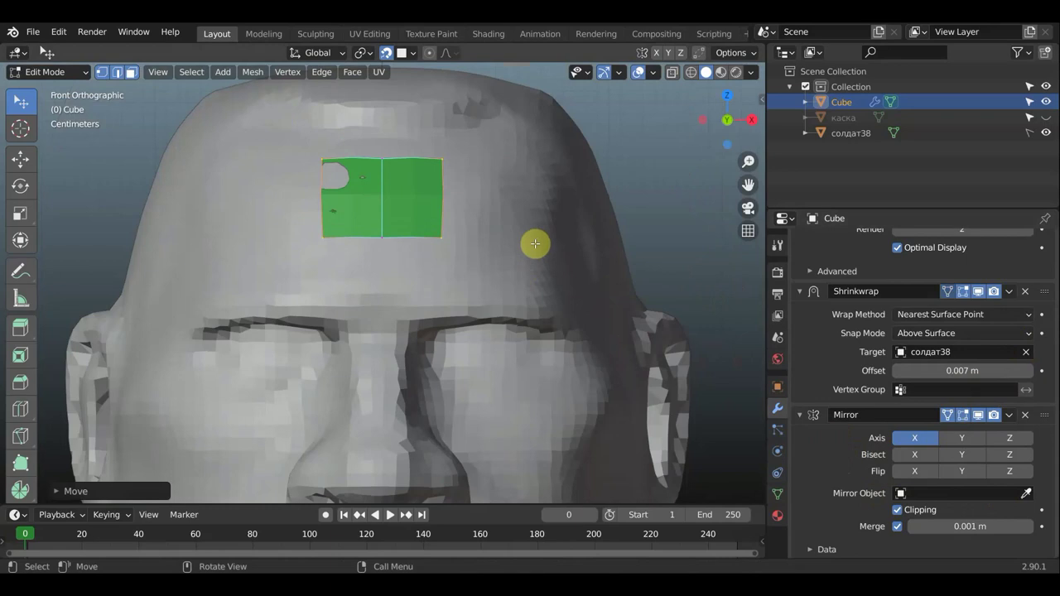
{"action": "middle_click_drag", "start_coordinate": [535, 243], "coordinate": [526, 343], "text": "shift"}
{"action": "scroll", "coordinate": [526, 307], "scroll_direction": "up", "scroll_amount": 1}
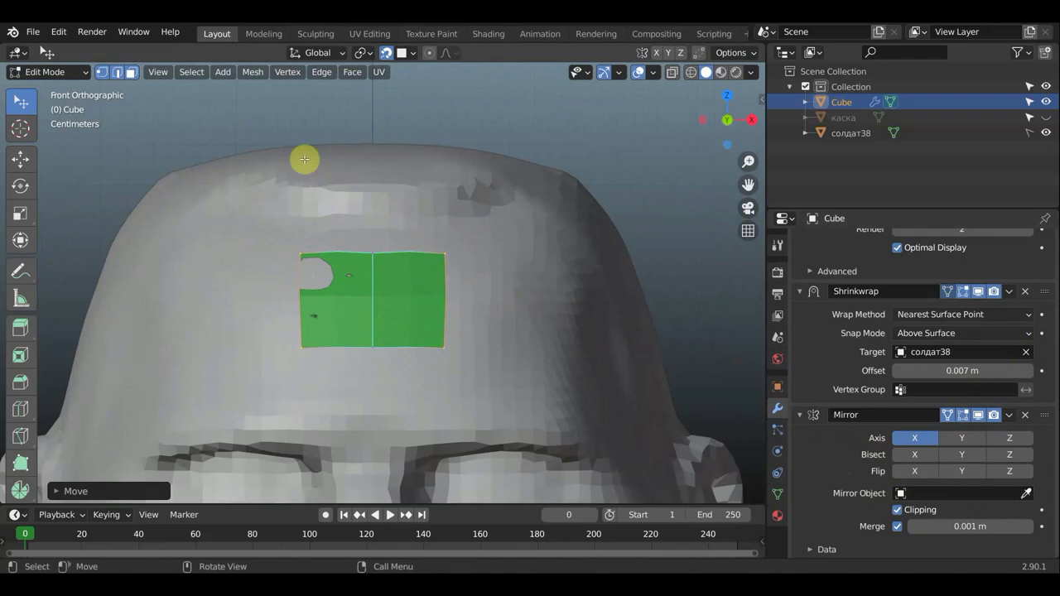
Step: Merge the selected vertices at center and turn snapping off
{"action": "left_click", "coordinate": [253, 72]}
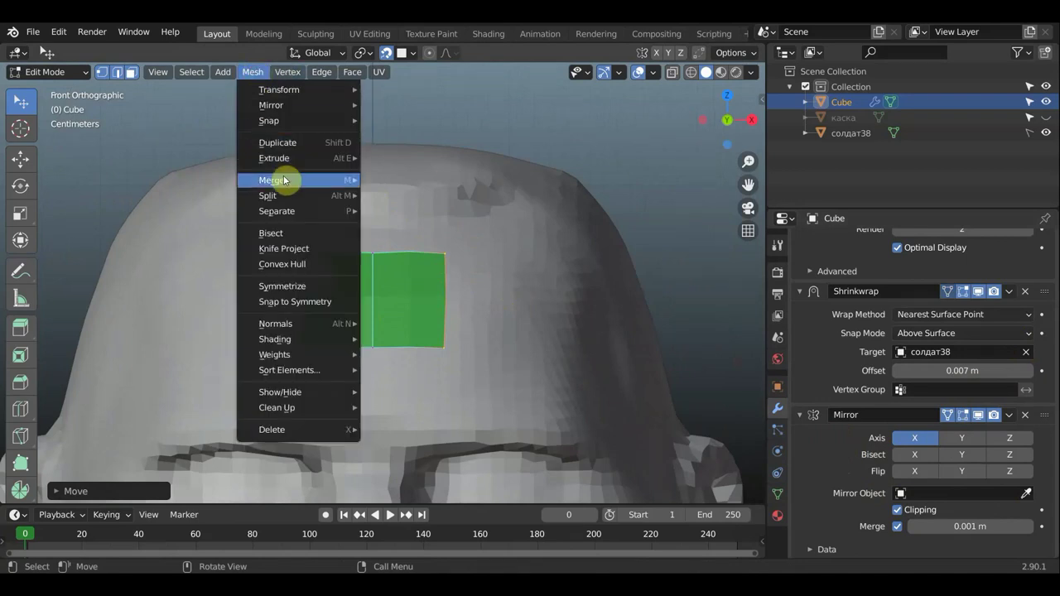
{"action": "mouse_move", "coordinate": [272, 180]}
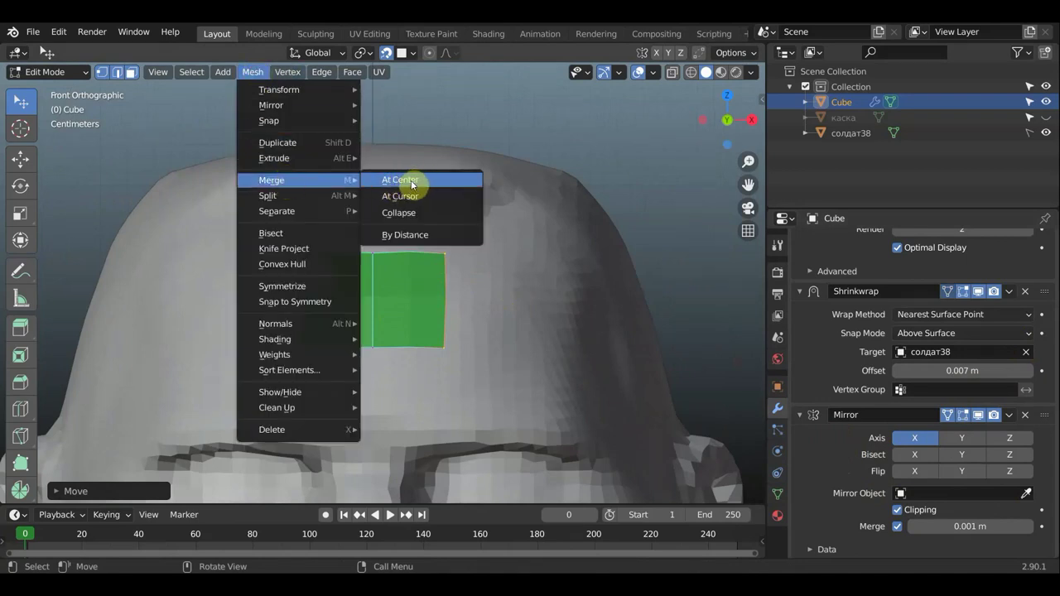
{"action": "left_click", "coordinate": [415, 180]}
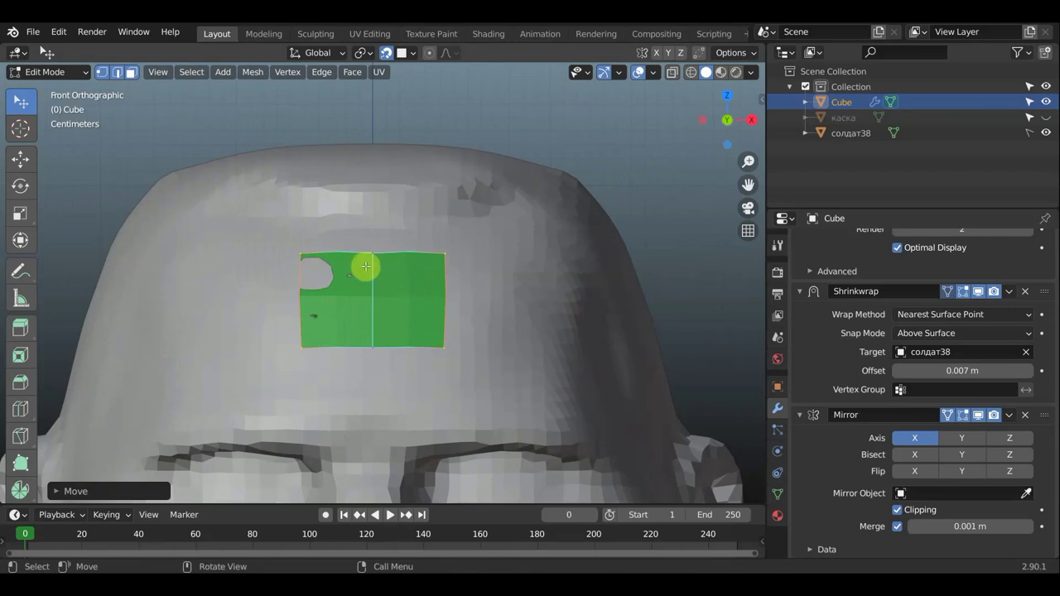
{"action": "left_click", "coordinate": [385, 53]}
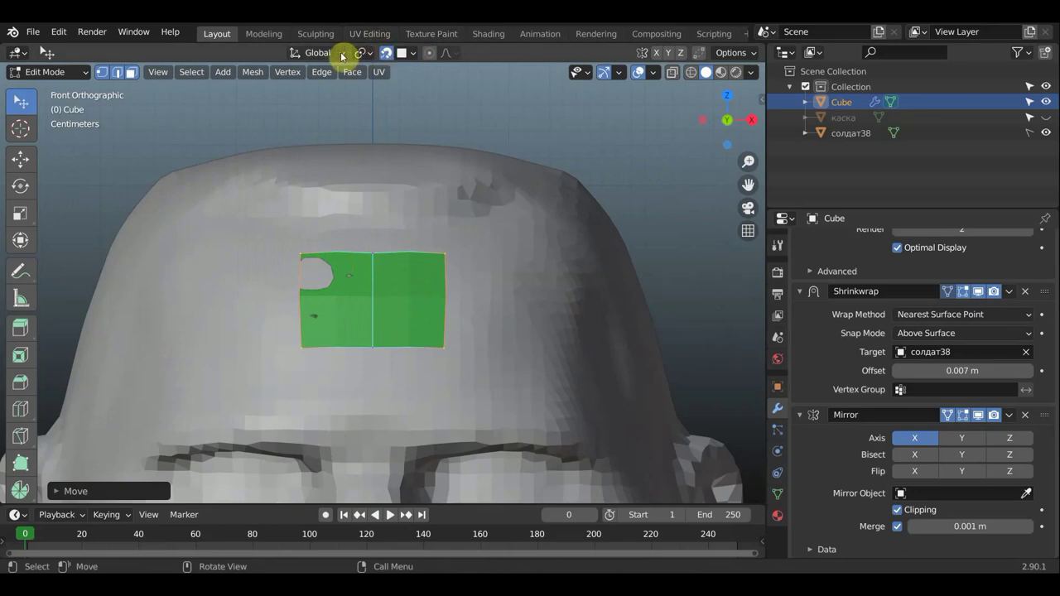
{"action": "left_click", "coordinate": [342, 54]}
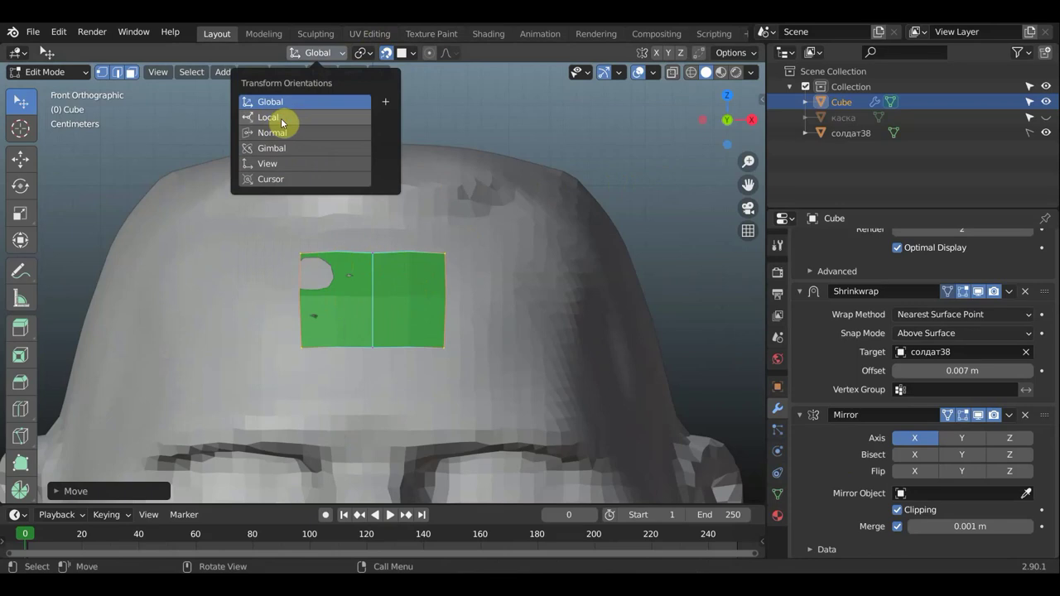
{"action": "left_click", "coordinate": [280, 118]}
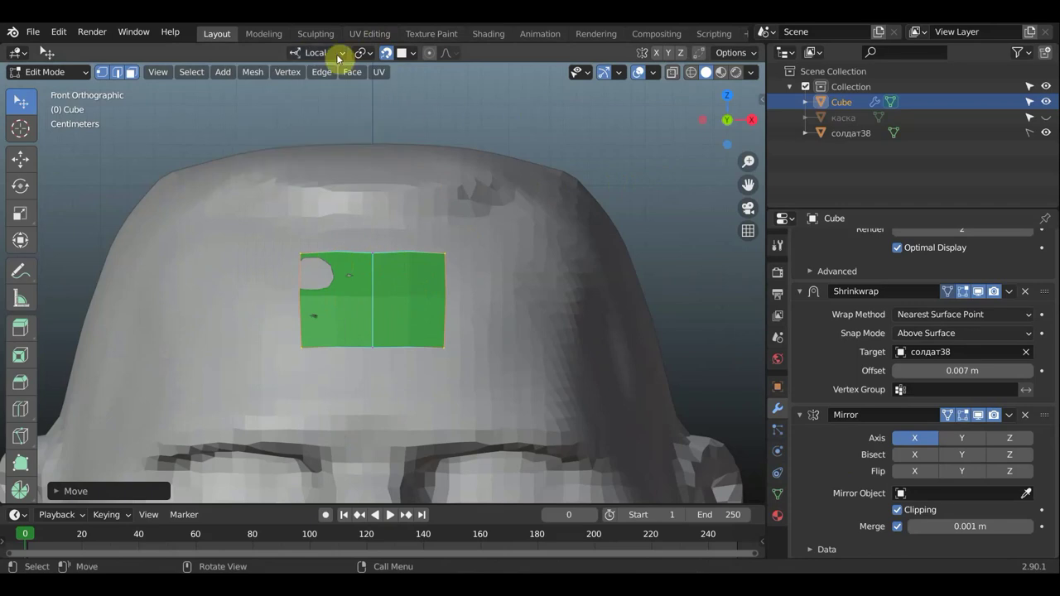
{"action": "left_click", "coordinate": [338, 54]}
{"action": "left_click", "coordinate": [276, 102]}
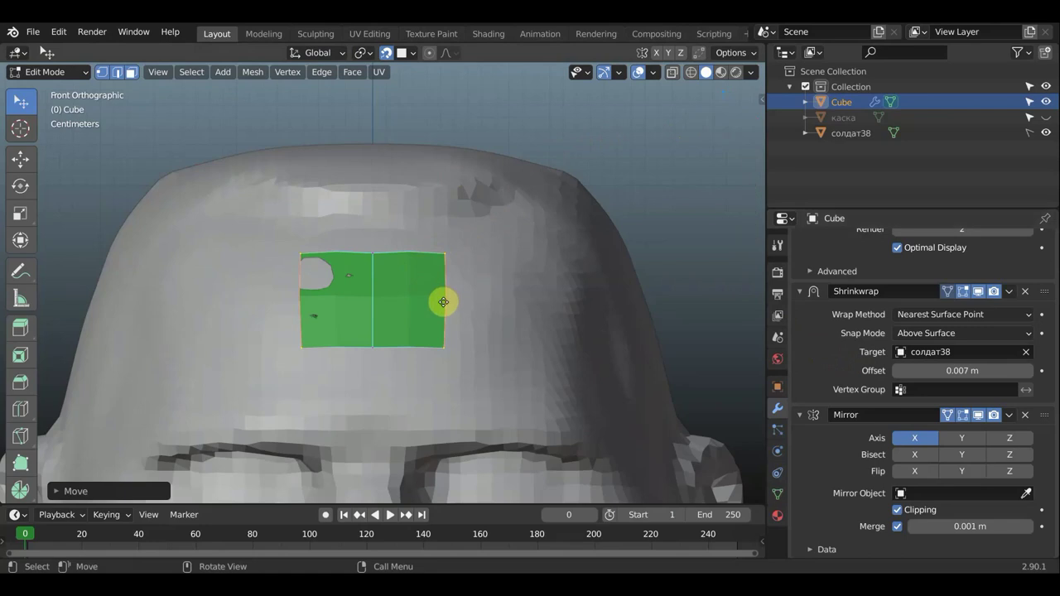
Step: Extrude the patch's right edge outward and its bottom edge down into a new row
{"action": "key", "text": "e"}
{"action": "left_click", "coordinate": [511, 309]}
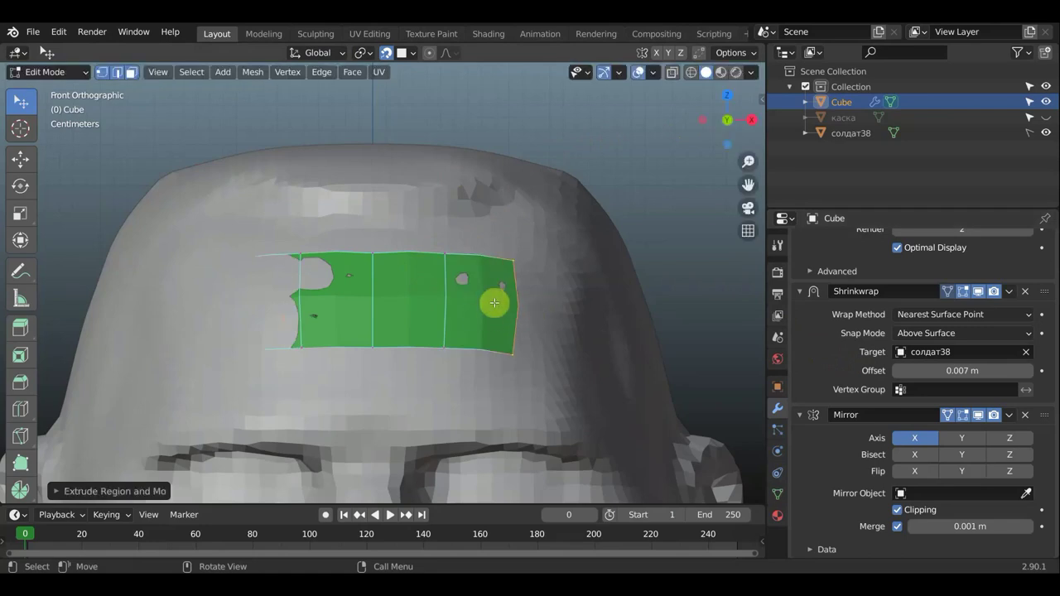
{"action": "left_click", "coordinate": [416, 348], "text": "alt"}
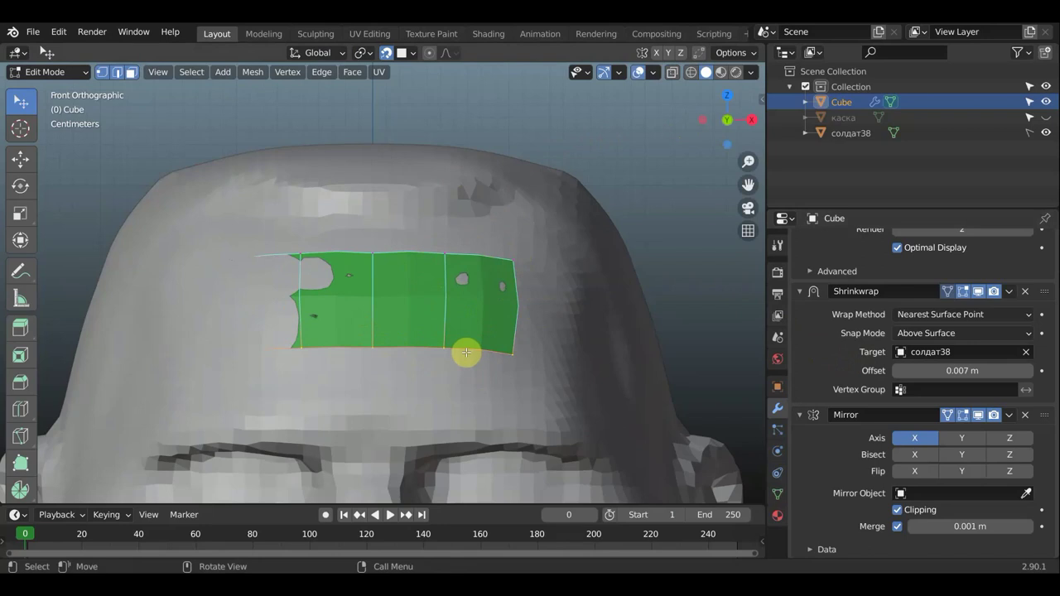
{"action": "key", "text": "e"}
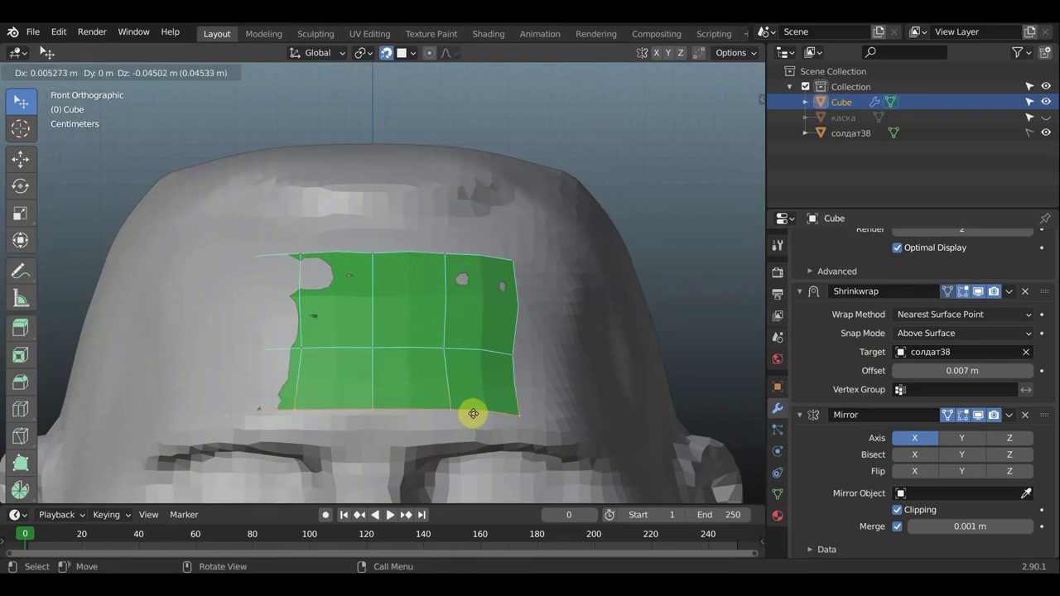
{"action": "left_click", "coordinate": [473, 414]}
{"action": "middle_click_drag", "start_coordinate": [474, 414], "coordinate": [453, 409]}
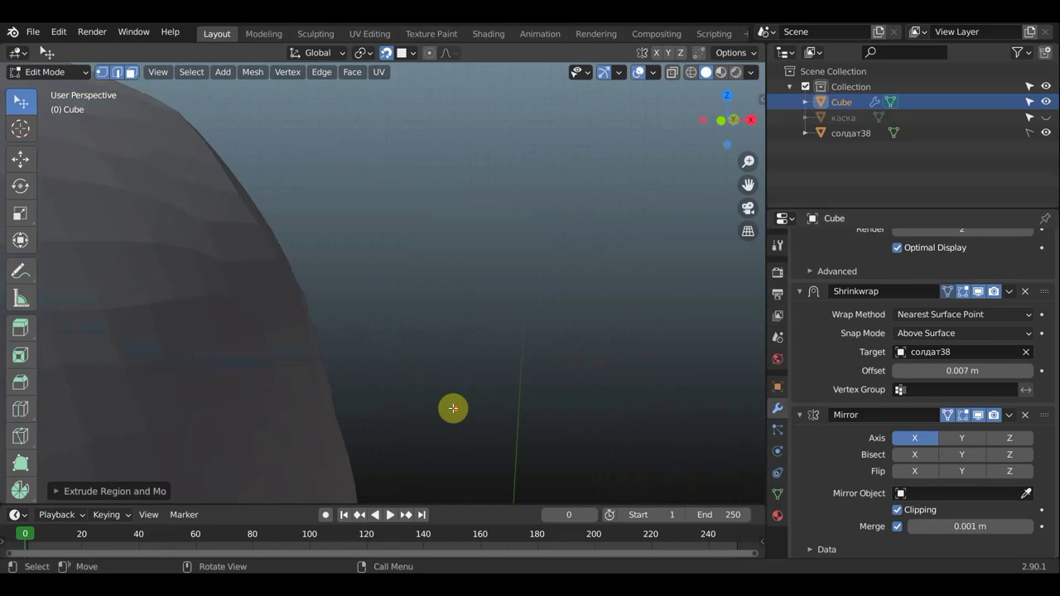
{"action": "key", "text": "KP_1"}
{"action": "scroll", "coordinate": [464, 406], "scroll_direction": "up", "scroll_amount": 3}
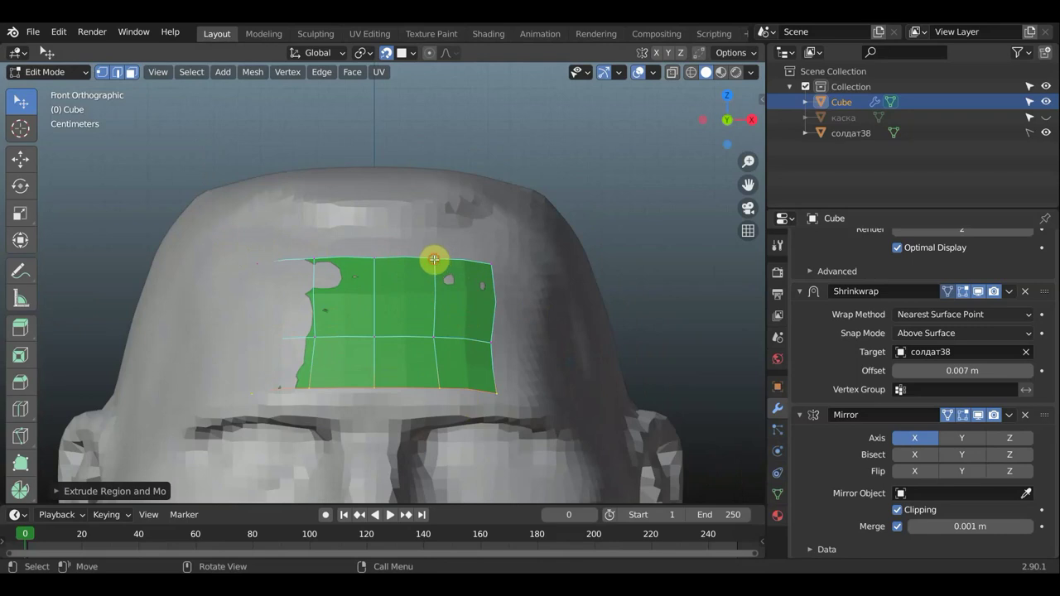
Step: Extrude the top edge and a top corner vertex upward to start a new row
{"action": "left_click", "coordinate": [447, 266]}
{"action": "key", "text": "e"}
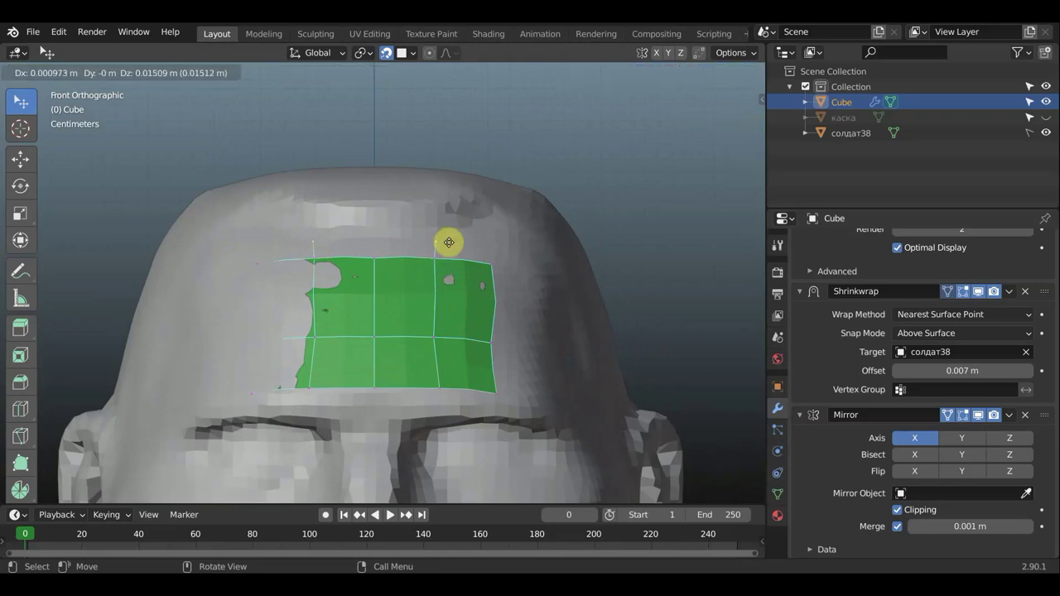
{"action": "left_click", "coordinate": [447, 210]}
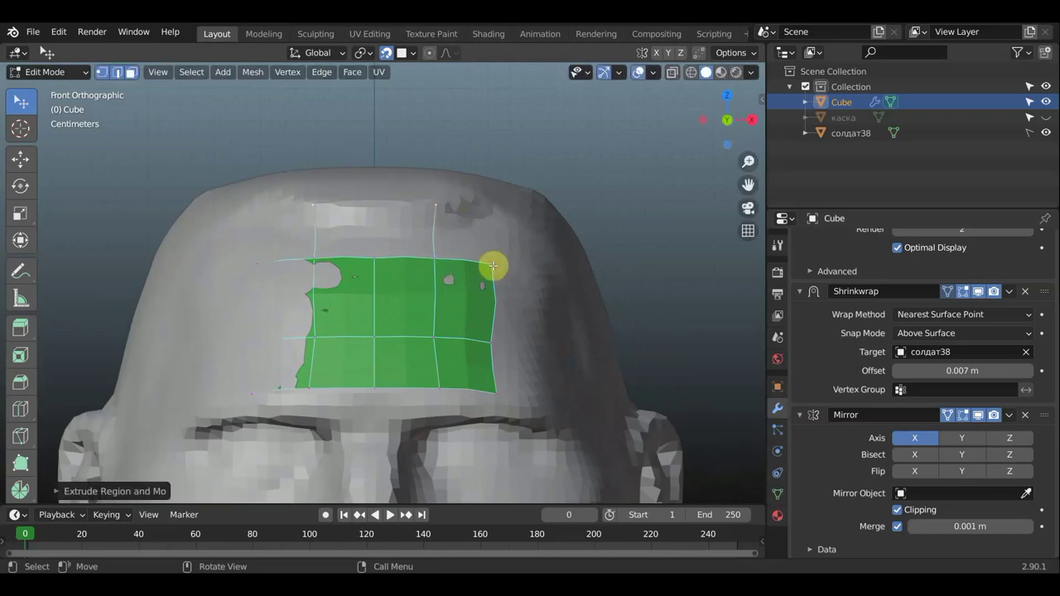
{"action": "left_click", "coordinate": [494, 265]}
{"action": "key", "text": "e"}
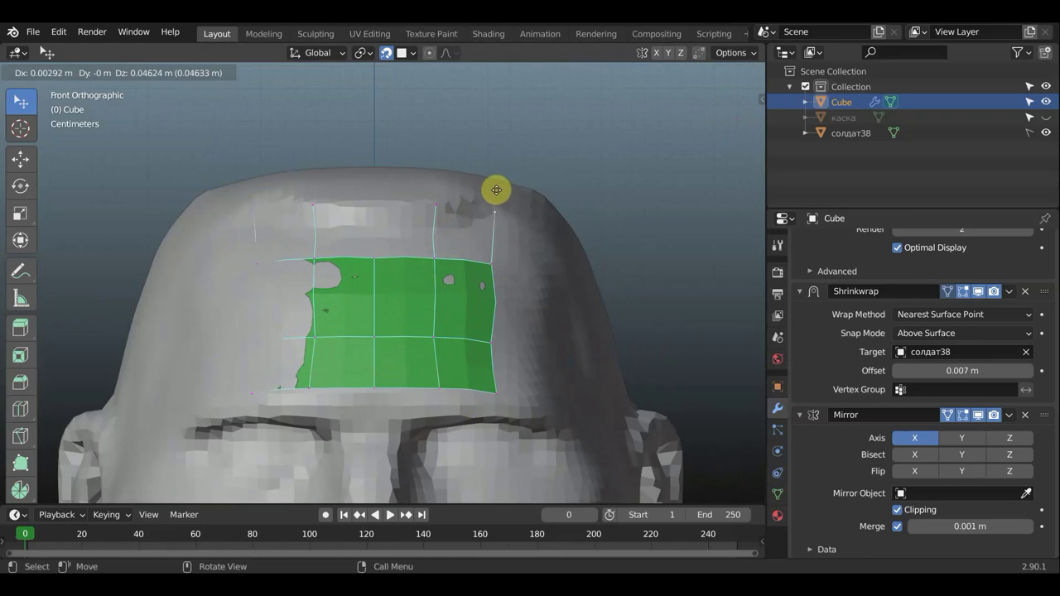
{"action": "left_click", "coordinate": [493, 191]}
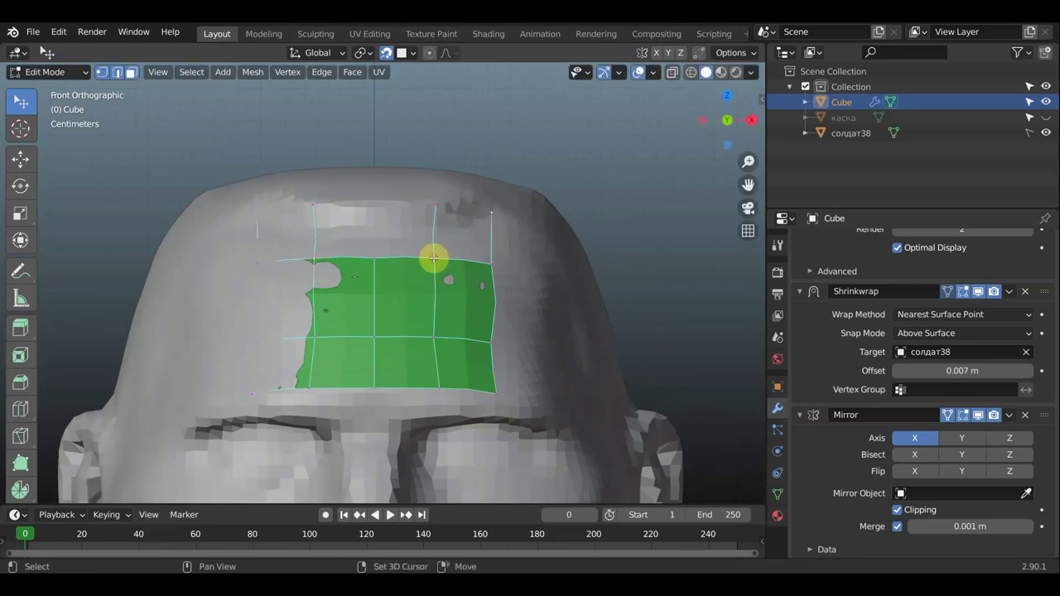
Step: Pull the new top corner vertex leftward into place and fill the missing top-row faces
{"action": "left_click", "coordinate": [492, 264], "text": "shift"}
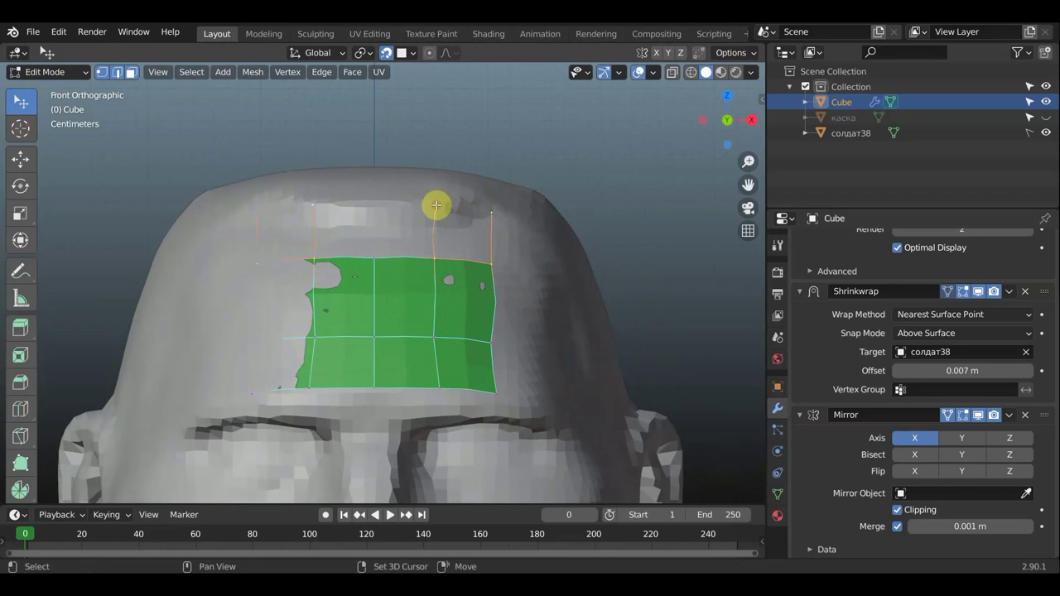
{"action": "left_click", "coordinate": [436, 205], "text": "shift"}
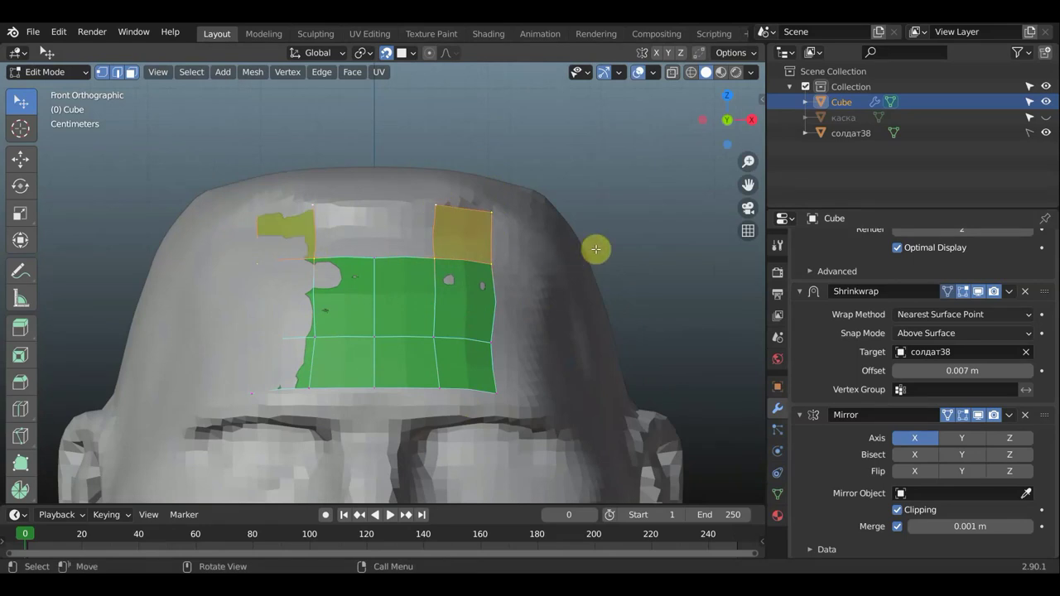
{"action": "left_click", "coordinate": [375, 257]}
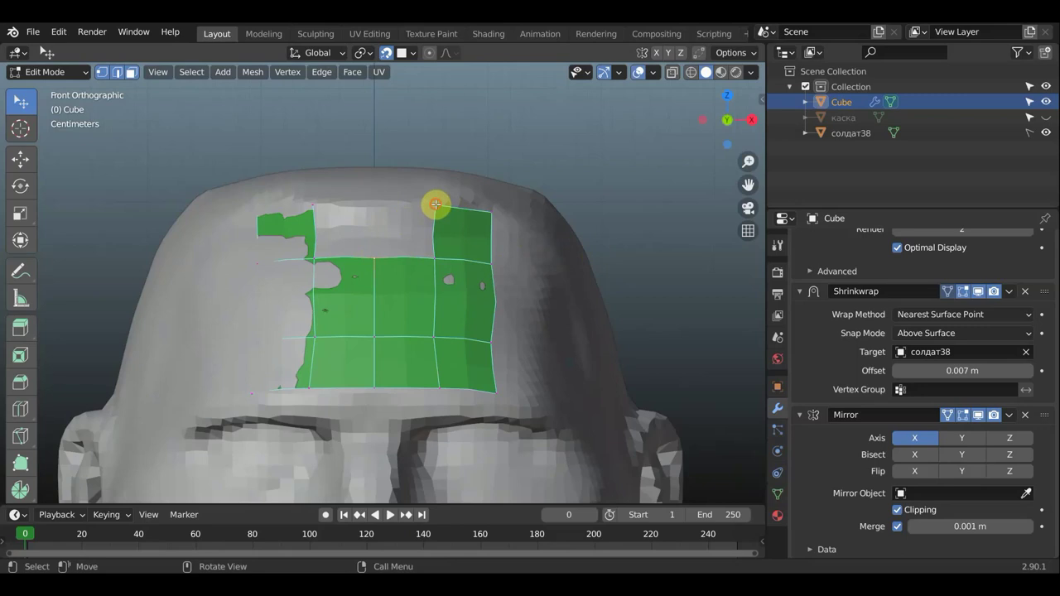
{"action": "left_click_drag", "start_coordinate": [434, 211], "coordinate": [384, 210]}
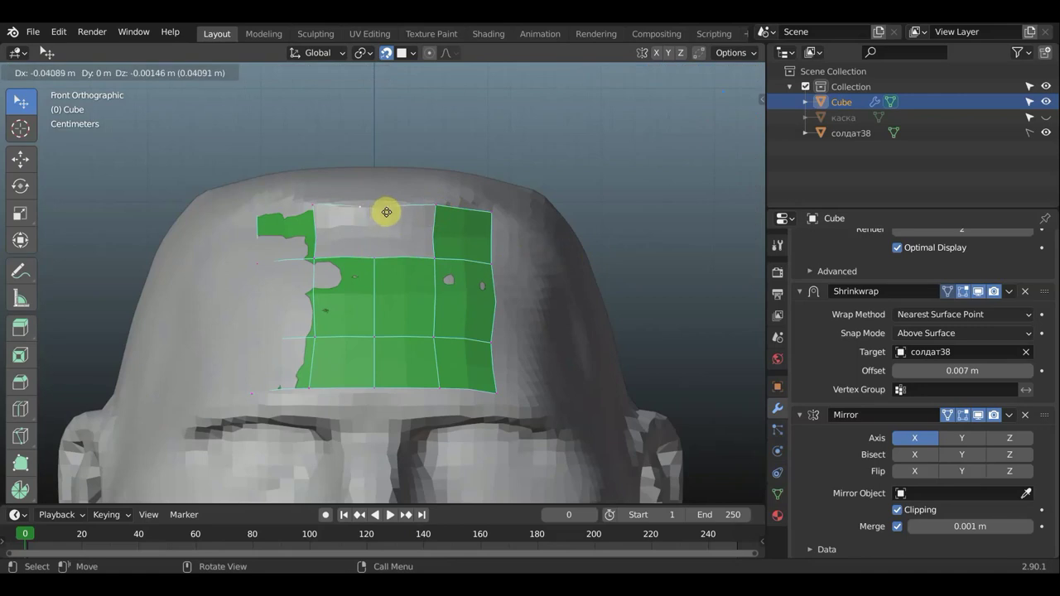
{"action": "left_click_drag", "start_coordinate": [390, 216], "coordinate": [380, 216]}
{"action": "right_click", "coordinate": [377, 216]}
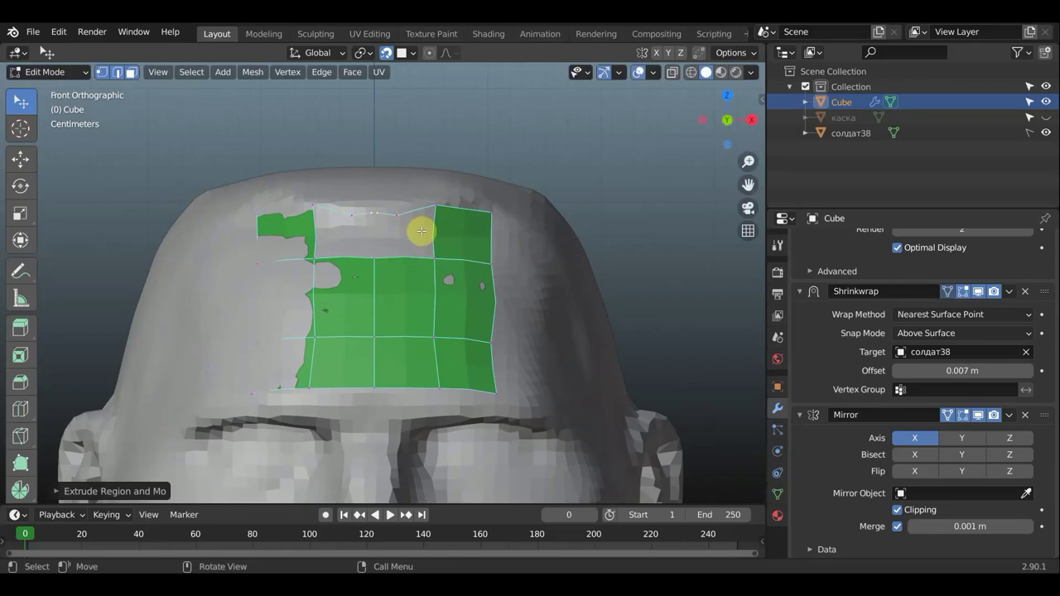
{"action": "key", "text": "ctrl"}
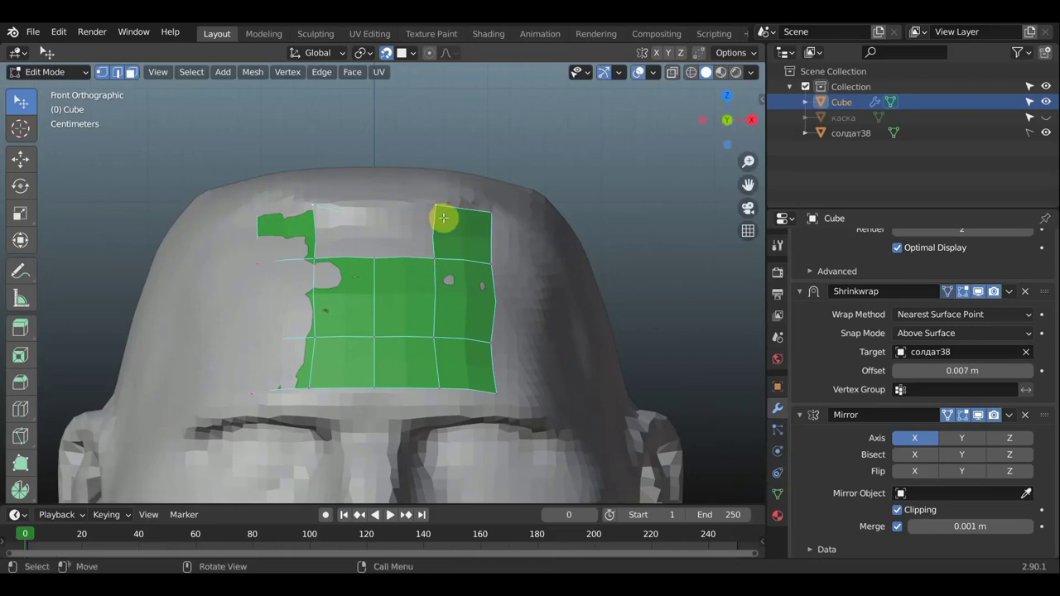
{"action": "left_click_drag", "start_coordinate": [449, 215], "coordinate": [391, 215]}
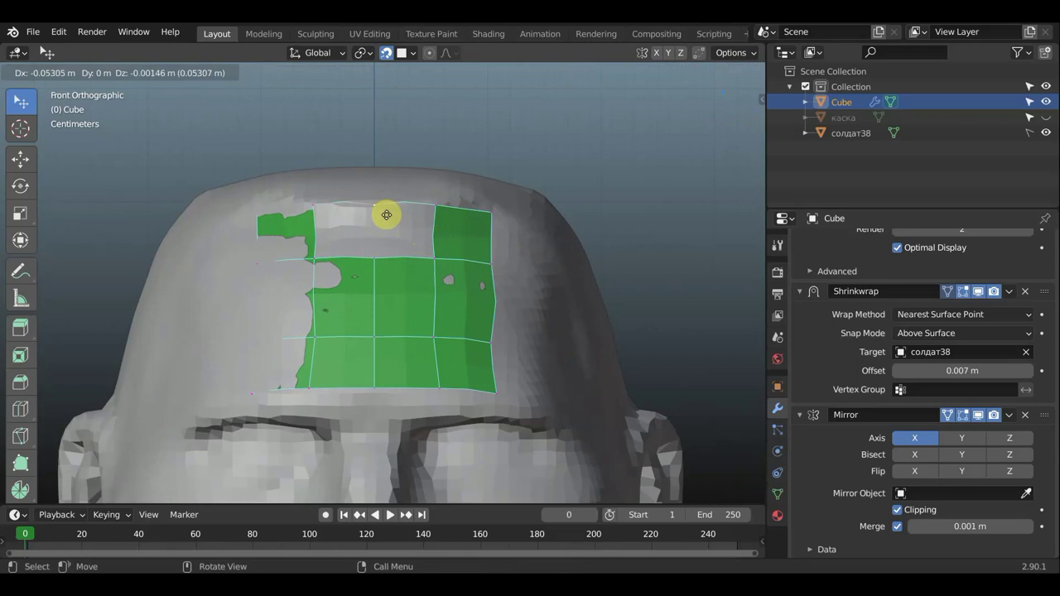
{"action": "left_click", "coordinate": [386, 215]}
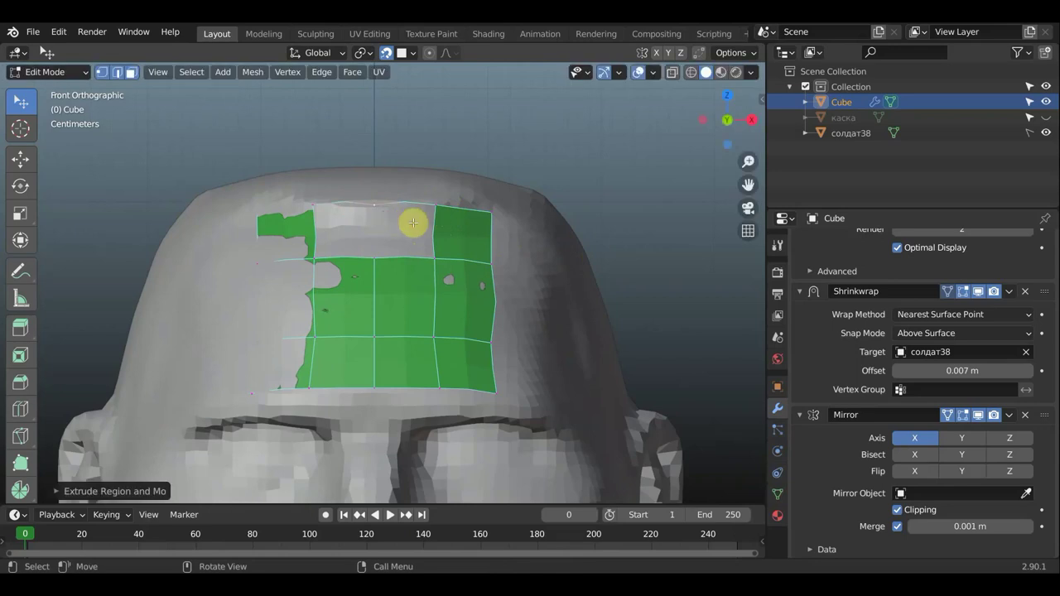
{"action": "left_click", "coordinate": [374, 260]}
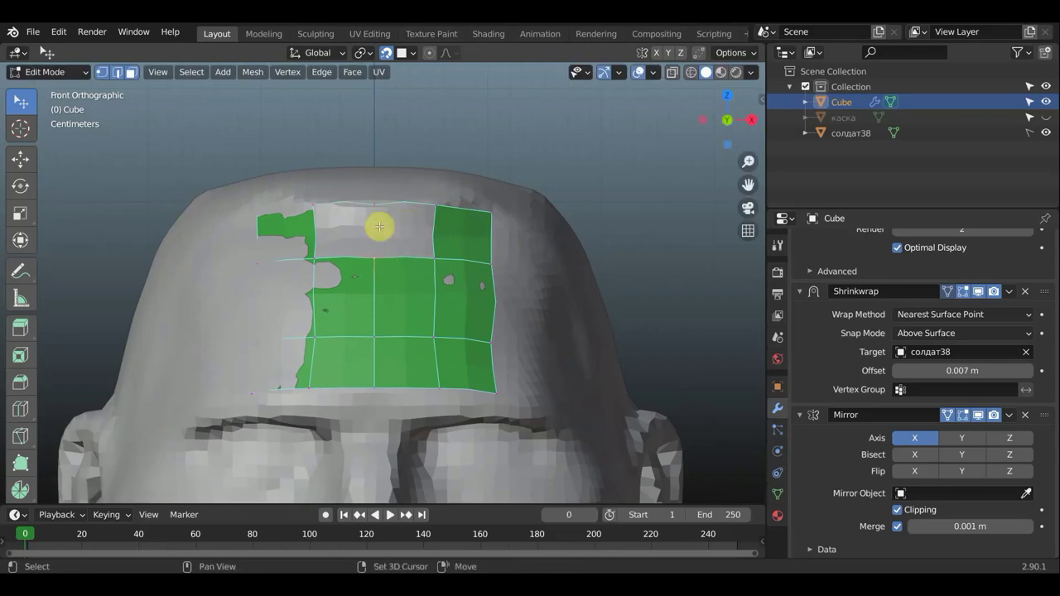
{"action": "left_click", "coordinate": [436, 204], "text": "shift"}
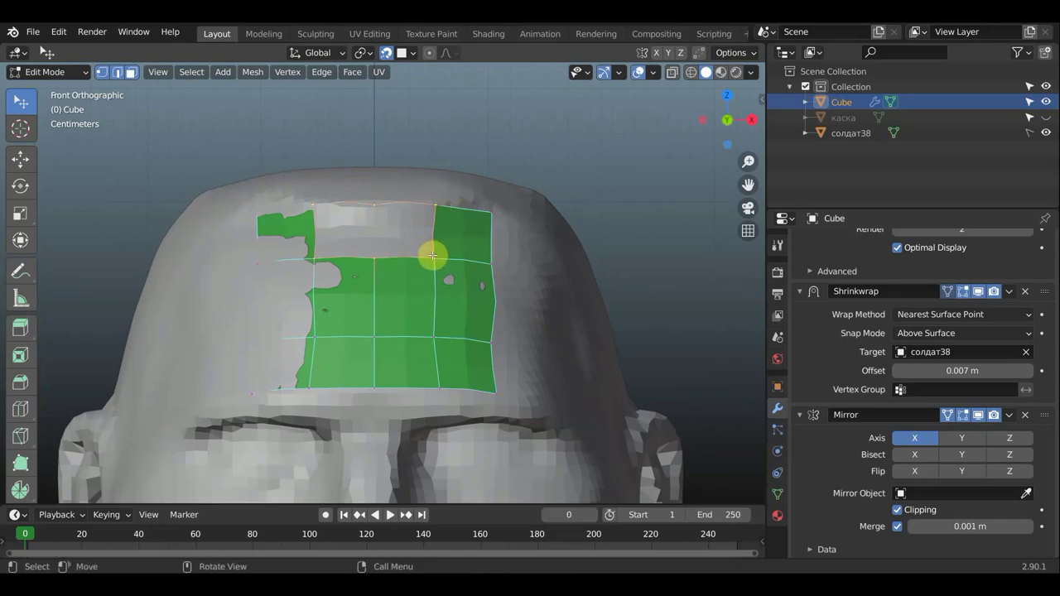
{"action": "key", "text": "ctrl+KP_Add"}
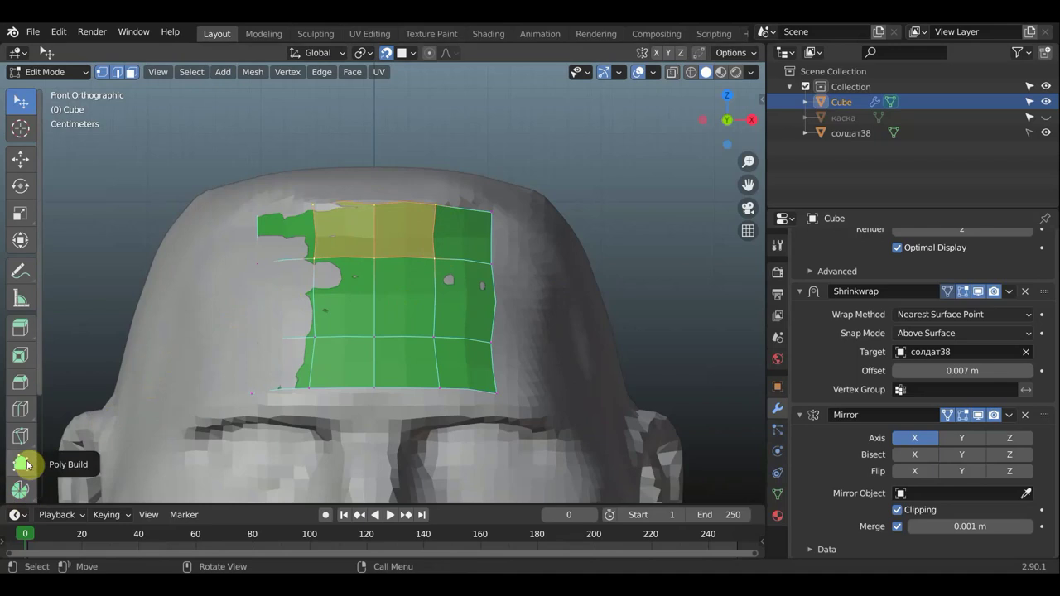
Step: Move the patch's right border edge loop so it hugs the head surface
{"action": "left_click", "coordinate": [495, 300], "text": "alt"}
{"action": "key", "text": "g"}
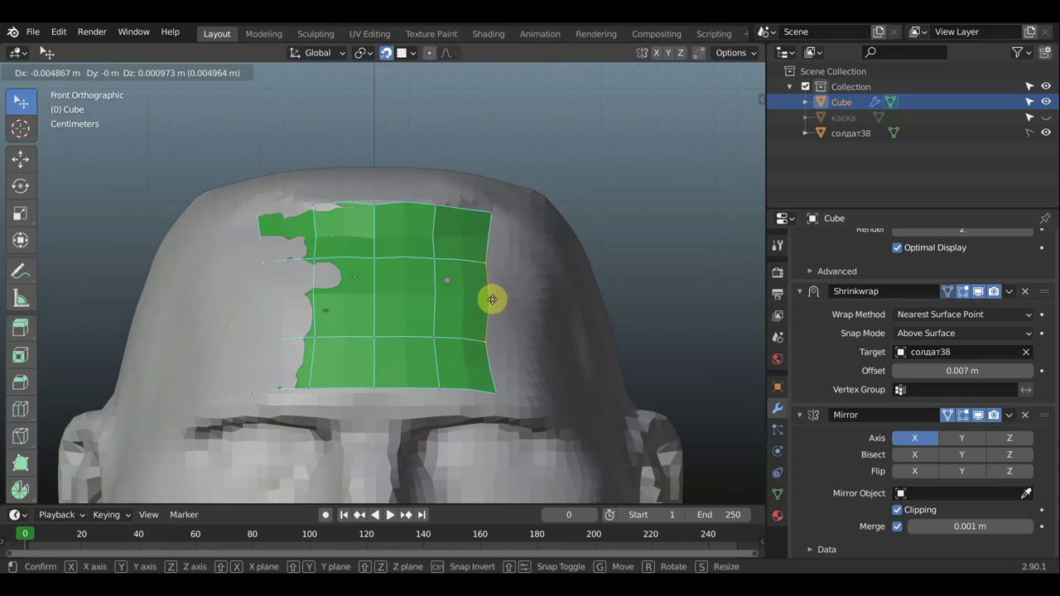
{"action": "left_click", "coordinate": [492, 303]}
{"action": "key", "text": "g"}
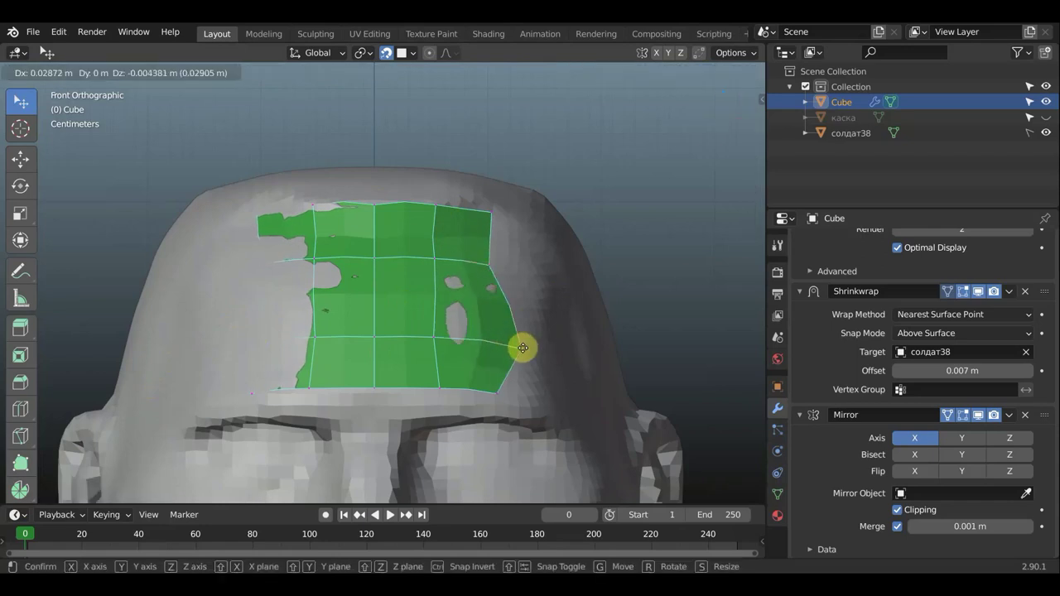
{"action": "left_click", "coordinate": [497, 344]}
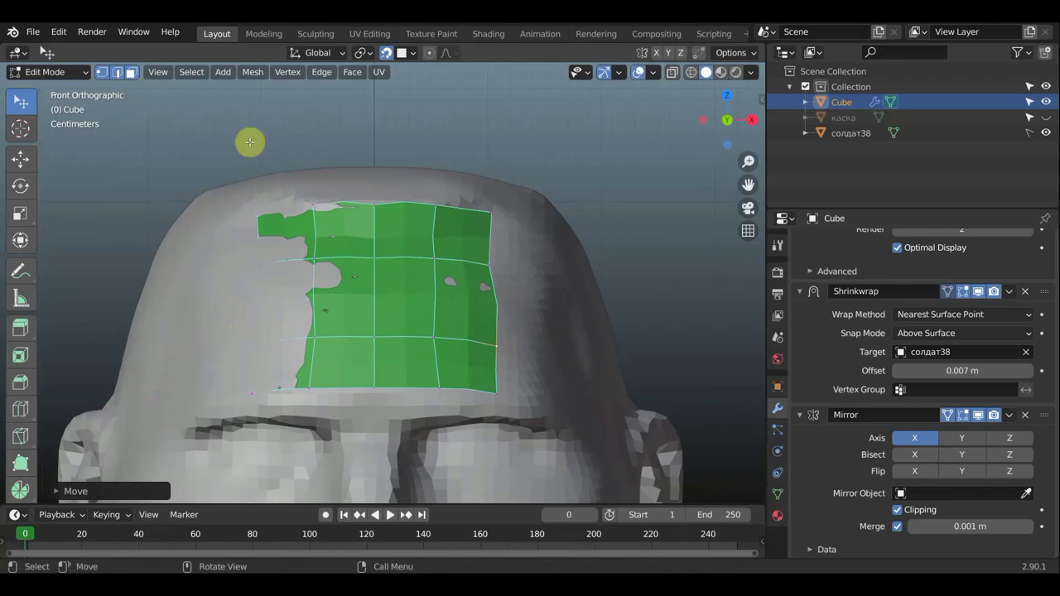
Step: With Poly Build, extrude a new row of faces below the forehead patch
{"action": "left_click", "coordinate": [21, 468]}
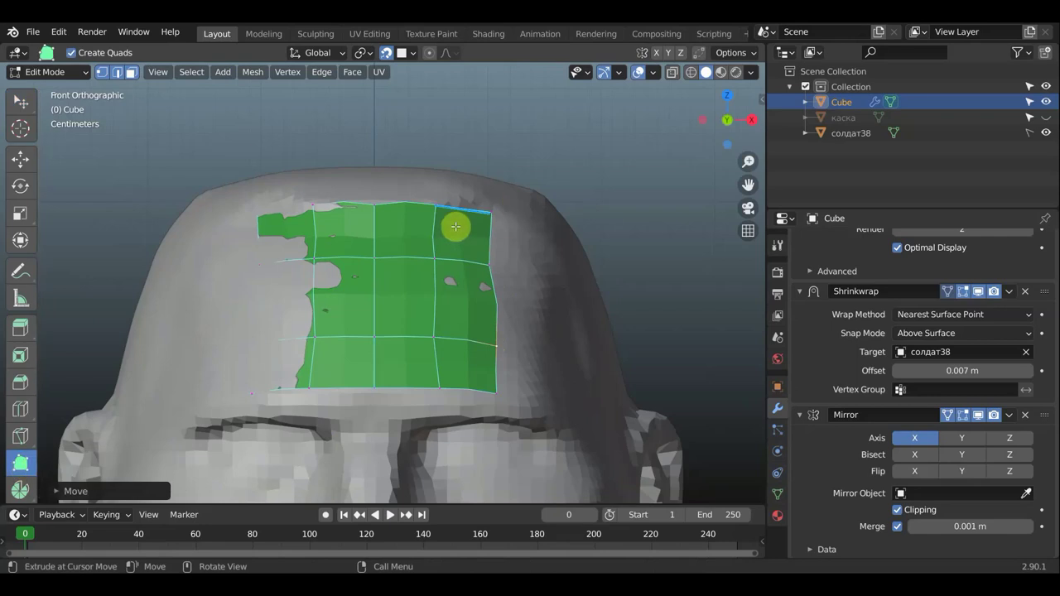
{"action": "scroll", "coordinate": [573, 251], "scroll_direction": "down", "scroll_amount": 3}
{"action": "mouse_move", "coordinate": [573, 251]}
{"action": "middle_mouse_down"}
{"action": "mouse_move", "coordinate": [558, 251]}
{"action": "mouse_move", "coordinate": [561, 221]}
{"action": "mouse_move", "coordinate": [549, 232]}
{"action": "middle_mouse_up"}
{"action": "scroll", "coordinate": [561, 254], "scroll_direction": "up", "scroll_amount": 5}
{"action": "scroll", "coordinate": [562, 256], "scroll_direction": "down", "scroll_amount": 3}
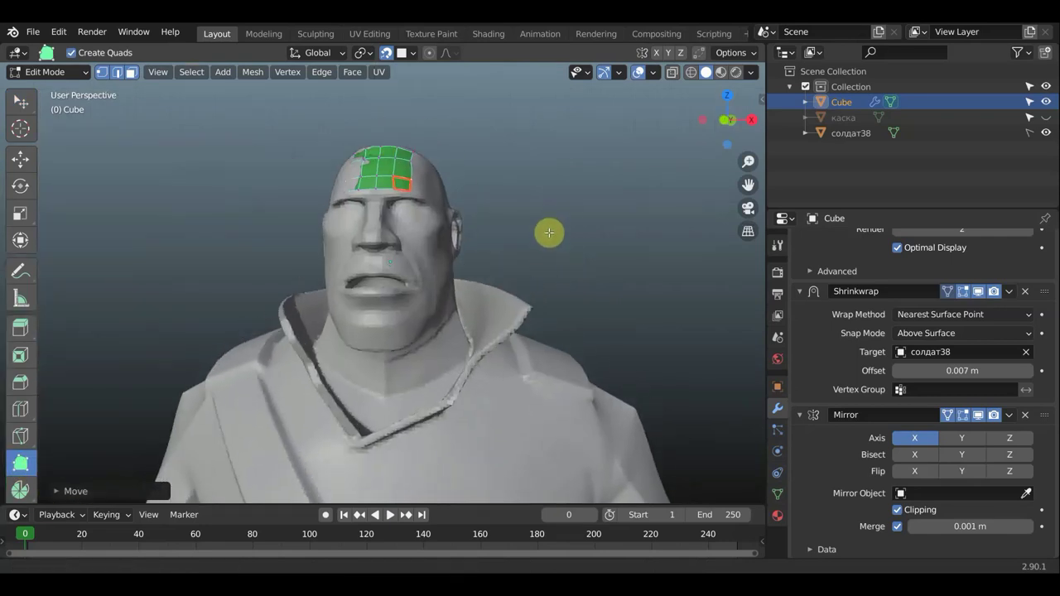
{"action": "scroll", "coordinate": [550, 232], "scroll_direction": "up", "scroll_amount": 3}
{"action": "mouse_move", "coordinate": [586, 184]}
{"action": "middle_mouse_down"}
{"action": "mouse_move", "coordinate": [559, 307]}
{"action": "mouse_move", "coordinate": [571, 244]}
{"action": "mouse_move", "coordinate": [603, 257]}
{"action": "middle_mouse_up"}
{"action": "scroll", "coordinate": [571, 244], "scroll_direction": "up", "scroll_amount": 4}
{"action": "scroll", "coordinate": [615, 230], "scroll_direction": "down", "scroll_amount": 4}
{"action": "scroll", "coordinate": [603, 258], "scroll_direction": "up", "scroll_amount": 2}
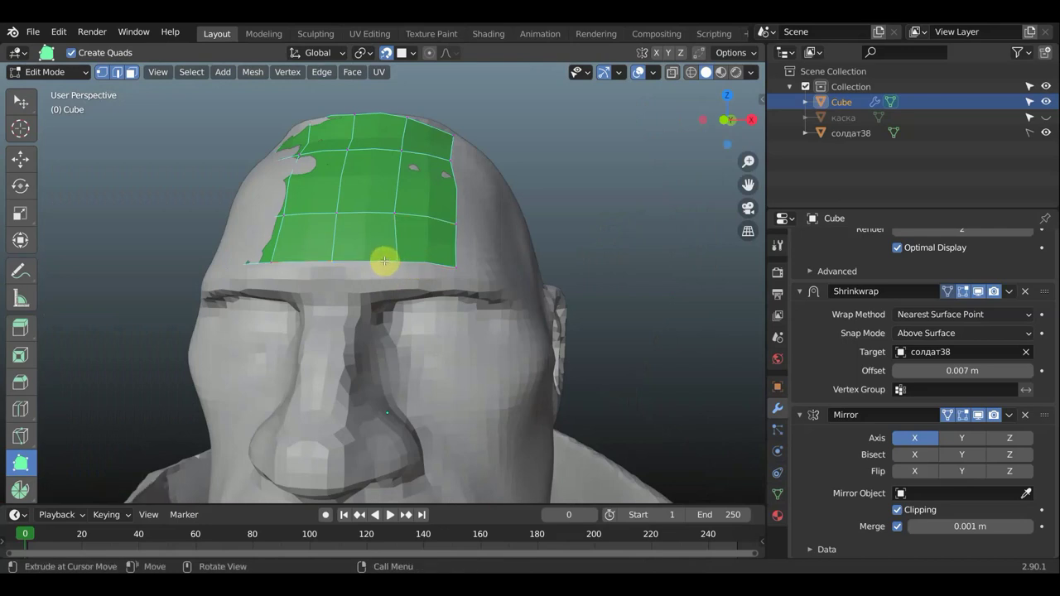
{"action": "left_click_drag", "start_coordinate": [367, 263], "coordinate": [361, 303]}
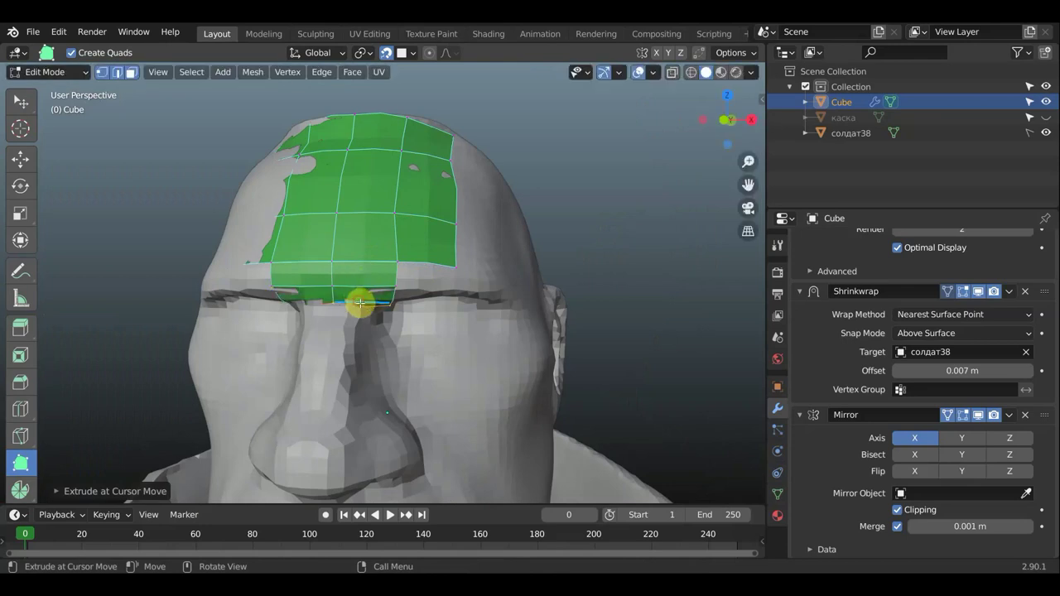
Step: Scale the new bottom edge narrower and lower its vertex toward the brow
{"action": "key", "text": "s"}
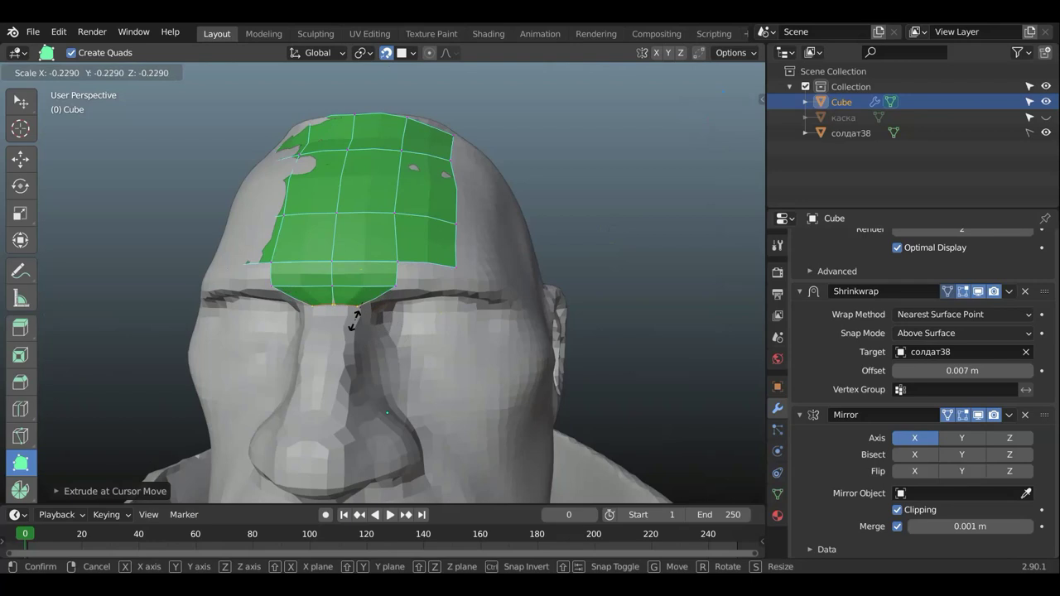
{"action": "left_click", "coordinate": [355, 320]}
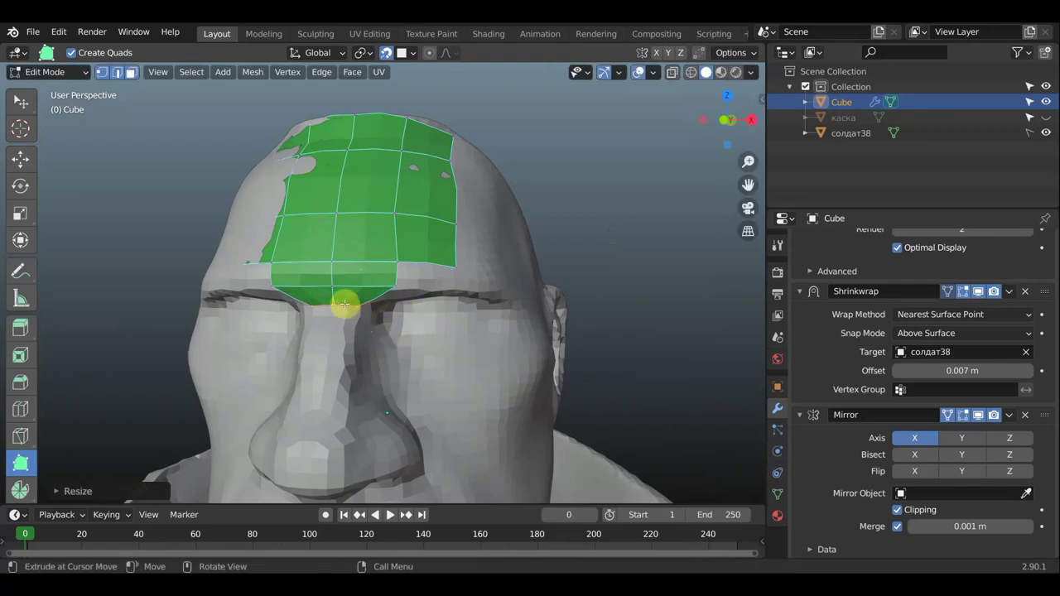
{"action": "key", "text": "g"}
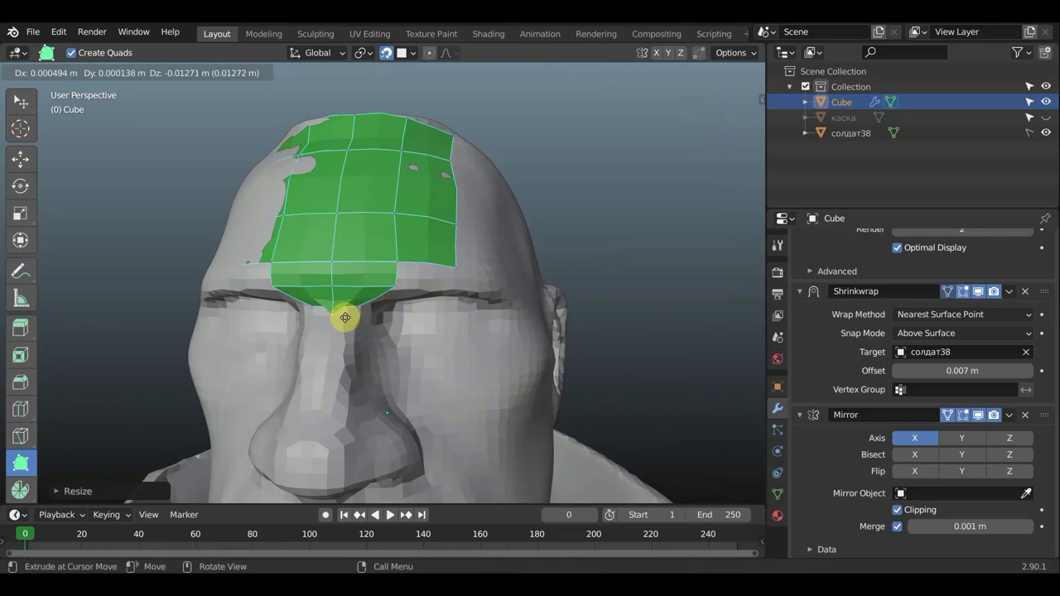
{"action": "left_click", "coordinate": [346, 314]}
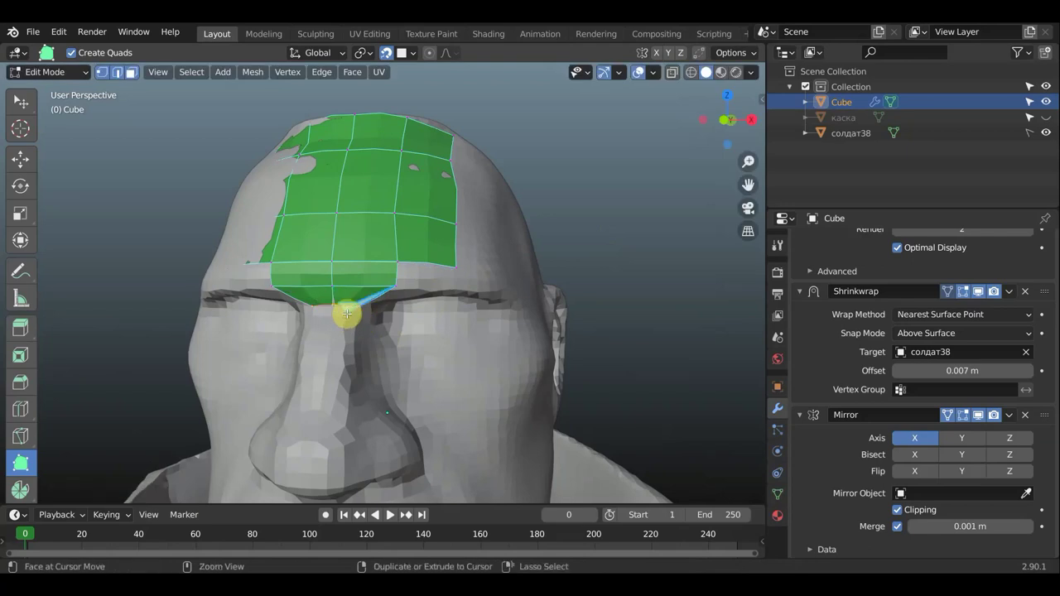
{"action": "scroll", "coordinate": [364, 308], "scroll_direction": "up", "scroll_amount": 8}
{"action": "scroll", "coordinate": [357, 313], "scroll_direction": "down", "scroll_amount": 3}
{"action": "left_click", "coordinate": [284, 345]}
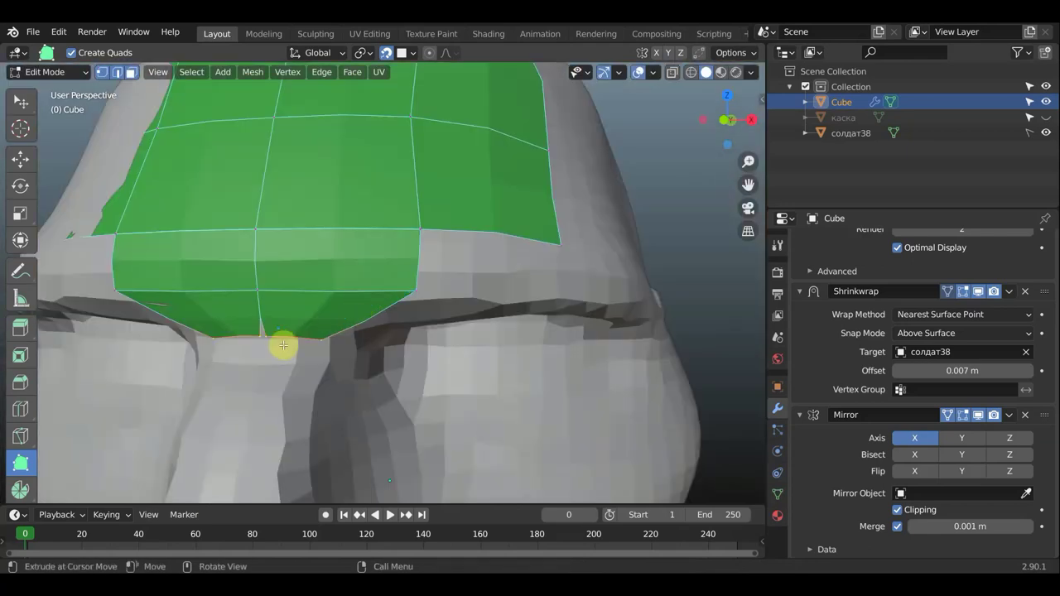
{"action": "middle_click_drag", "start_coordinate": [269, 339], "coordinate": [296, 306]}
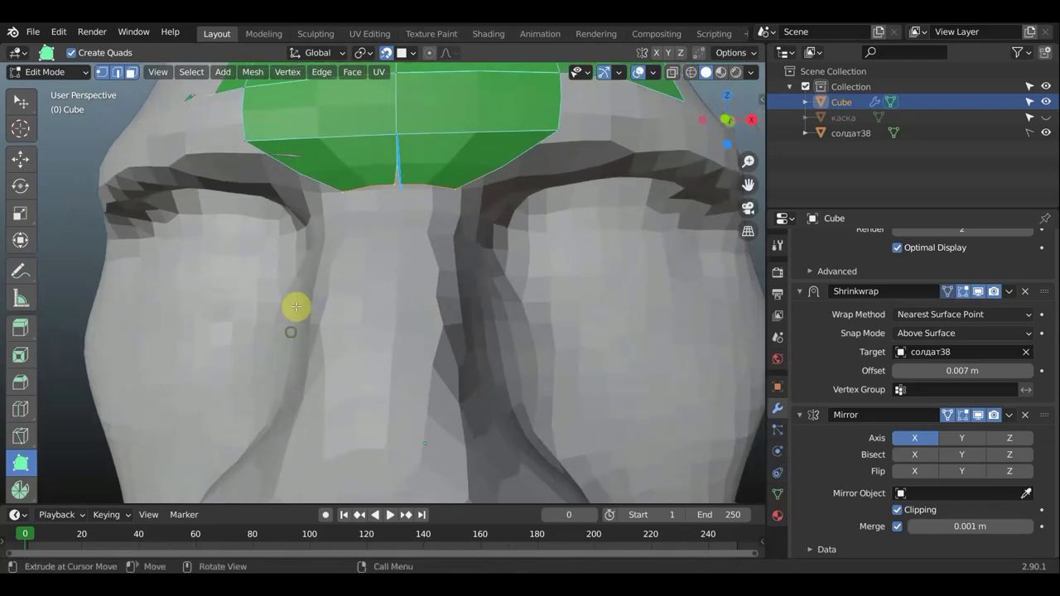
Step: Reposition the patch's bottom centre vertex between the brows
{"action": "left_click", "coordinate": [21, 101]}
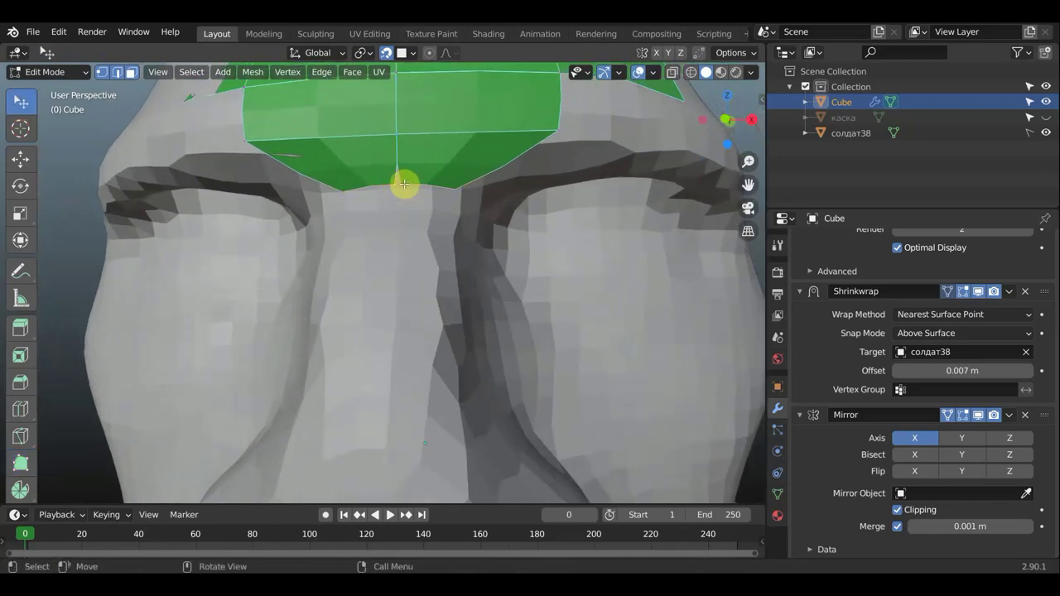
{"action": "left_click", "coordinate": [402, 183]}
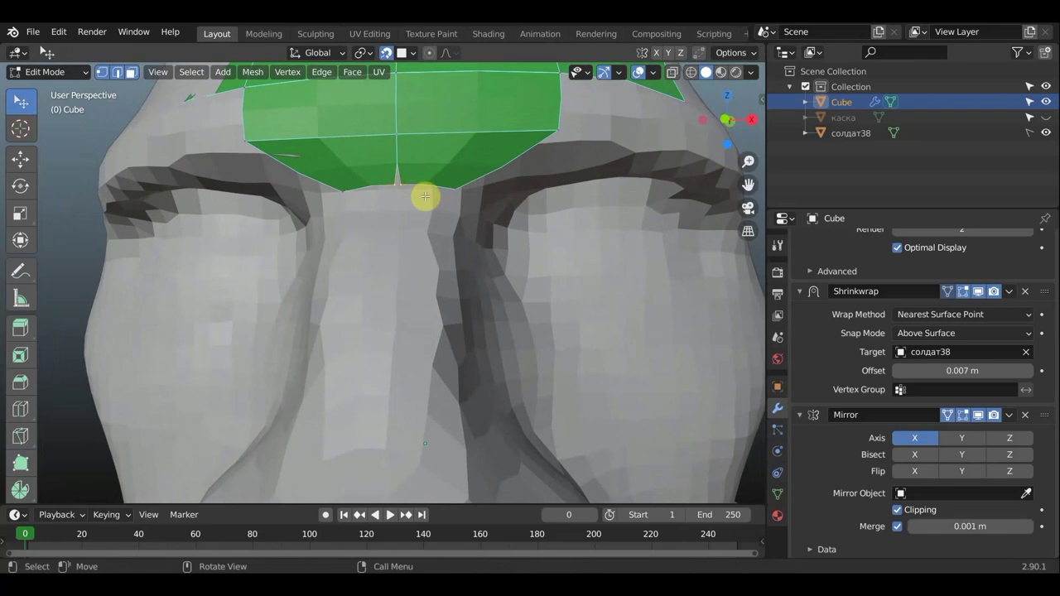
{"action": "key", "text": "g"}
{"action": "left_click", "coordinate": [442, 190]}
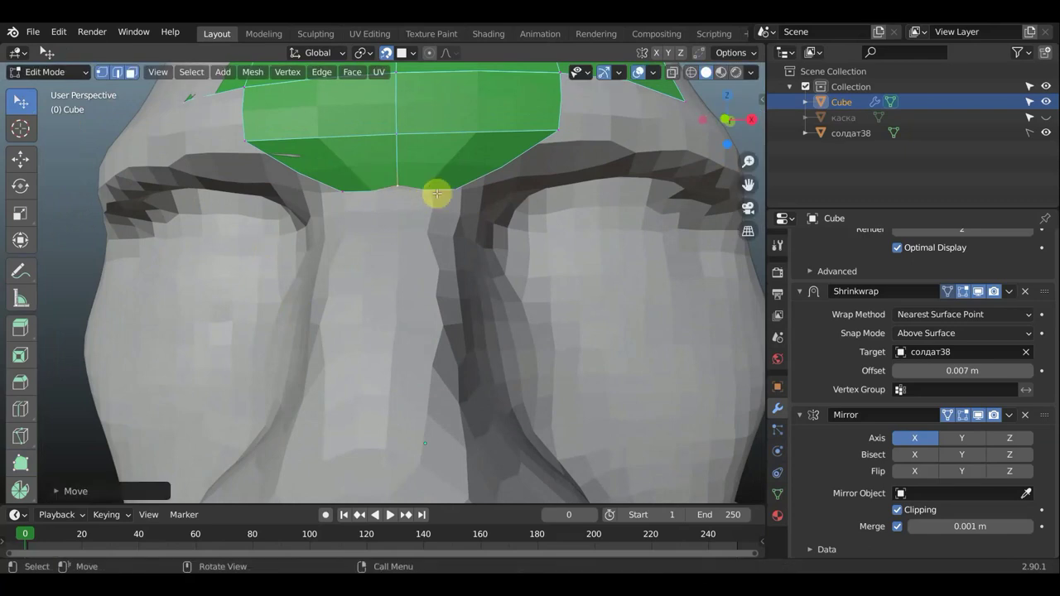
{"action": "scroll", "coordinate": [431, 199], "scroll_direction": "down", "scroll_amount": 4}
{"action": "scroll", "coordinate": [434, 208], "scroll_direction": "down", "scroll_amount": 3}
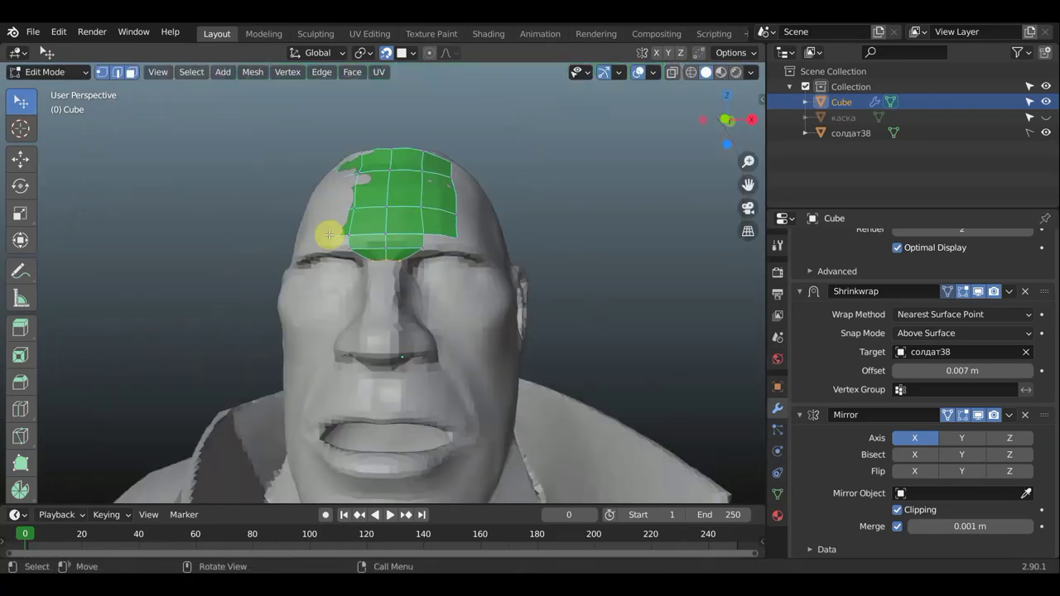
Step: Extrude the bottom edge down onto the nose bridge with Poly Build
{"action": "left_click", "coordinate": [25, 468]}
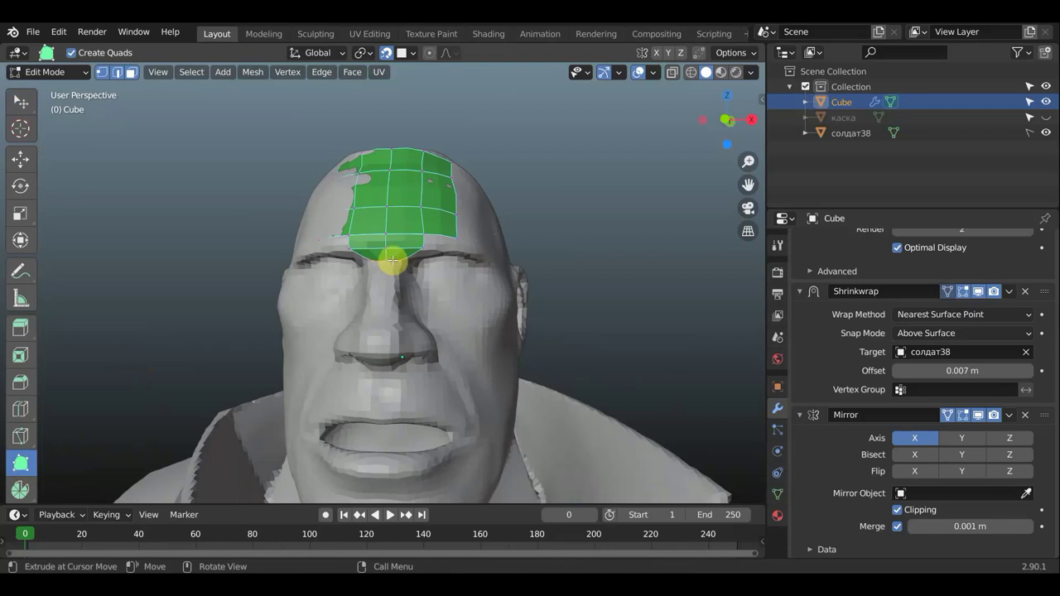
{"action": "scroll", "coordinate": [394, 260], "scroll_direction": "up", "scroll_amount": 5}
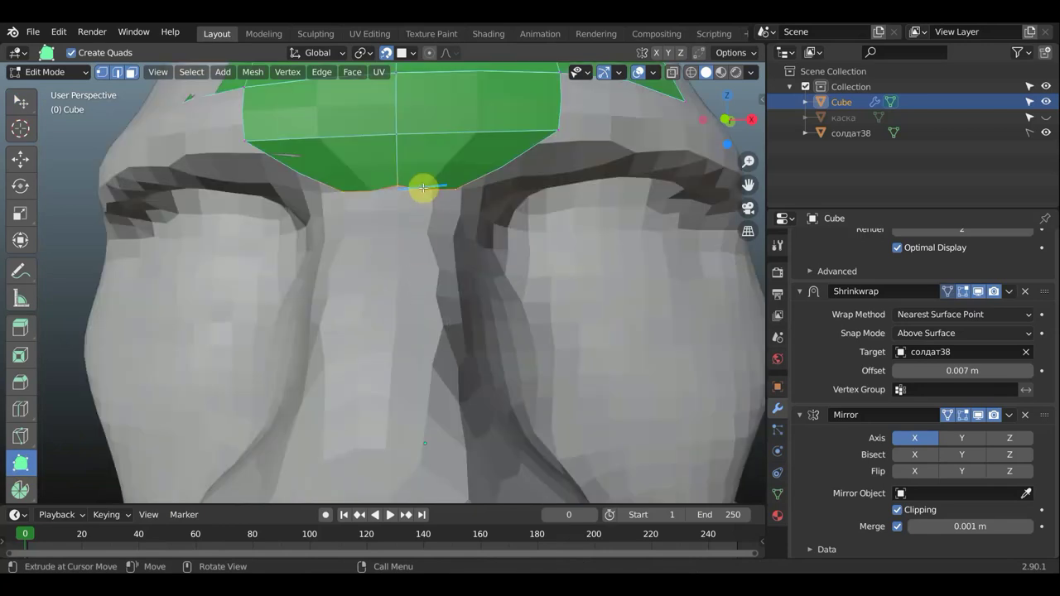
{"action": "mouse_move", "coordinate": [423, 189]}
{"action": "left_mouse_down"}
{"action": "mouse_move", "coordinate": [418, 273]}
{"action": "mouse_move", "coordinate": [398, 286]}
{"action": "mouse_move", "coordinate": [398, 275]}
{"action": "left_mouse_up"}
{"action": "scroll", "coordinate": [418, 275], "scroll_direction": "down", "scroll_amount": 5}
Step: Poly Build-extrude the strip's bottom edge down onto the nose bridge
{"action": "scroll", "coordinate": [402, 279], "scroll_direction": "up", "scroll_amount": 3}
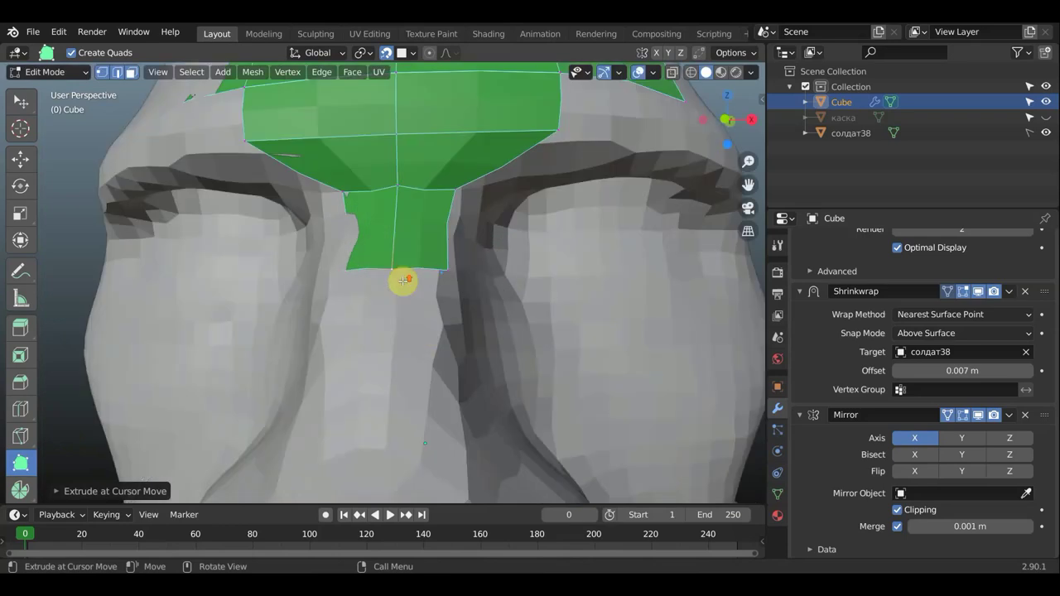
{"action": "scroll", "coordinate": [406, 283], "scroll_direction": "up", "scroll_amount": 5}
{"action": "scroll", "coordinate": [406, 283], "scroll_direction": "down", "scroll_amount": 5}
{"action": "scroll", "coordinate": [443, 208], "scroll_direction": "up", "scroll_amount": 4}
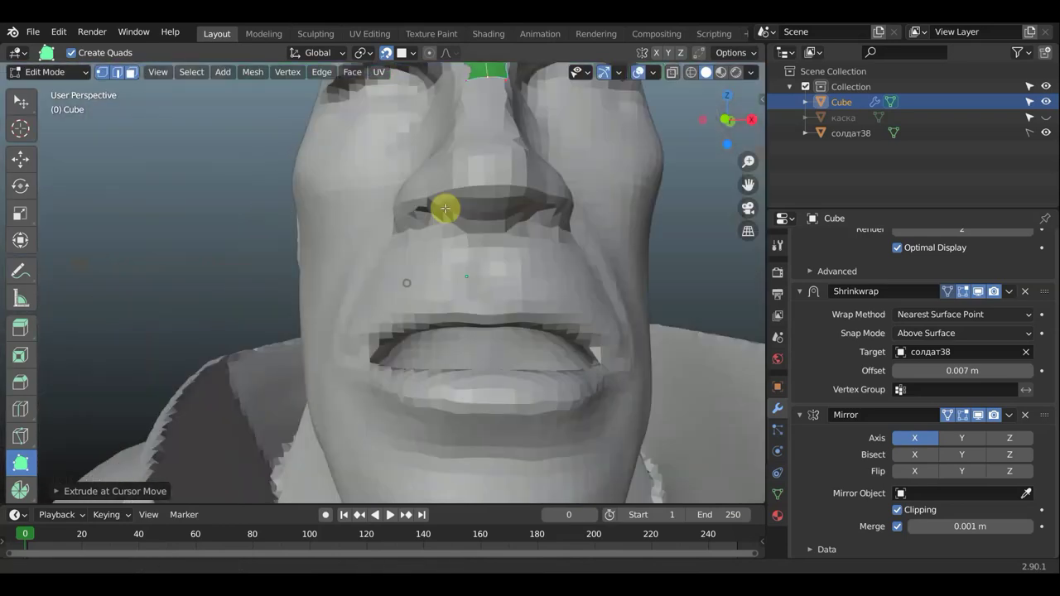
{"action": "mouse_move", "coordinate": [450, 222]}
{"action": "middle_mouse_down"}
{"action": "mouse_move", "coordinate": [415, 230]}
{"action": "mouse_move", "coordinate": [532, 301]}
{"action": "mouse_move", "coordinate": [516, 256]}
{"action": "middle_mouse_up"}
{"action": "left_click", "coordinate": [516, 256]}
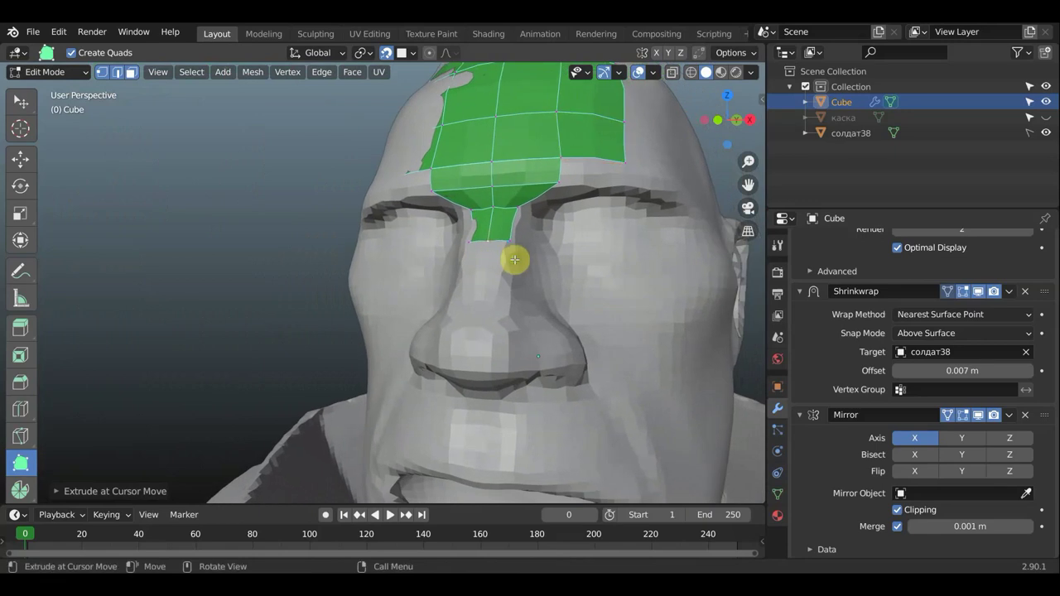
{"action": "scroll", "coordinate": [539, 251], "scroll_direction": "up", "scroll_amount": 3}
{"action": "scroll", "coordinate": [560, 250], "scroll_direction": "down", "scroll_amount": 3}
{"action": "scroll", "coordinate": [505, 239], "scroll_direction": "up", "scroll_amount": 4}
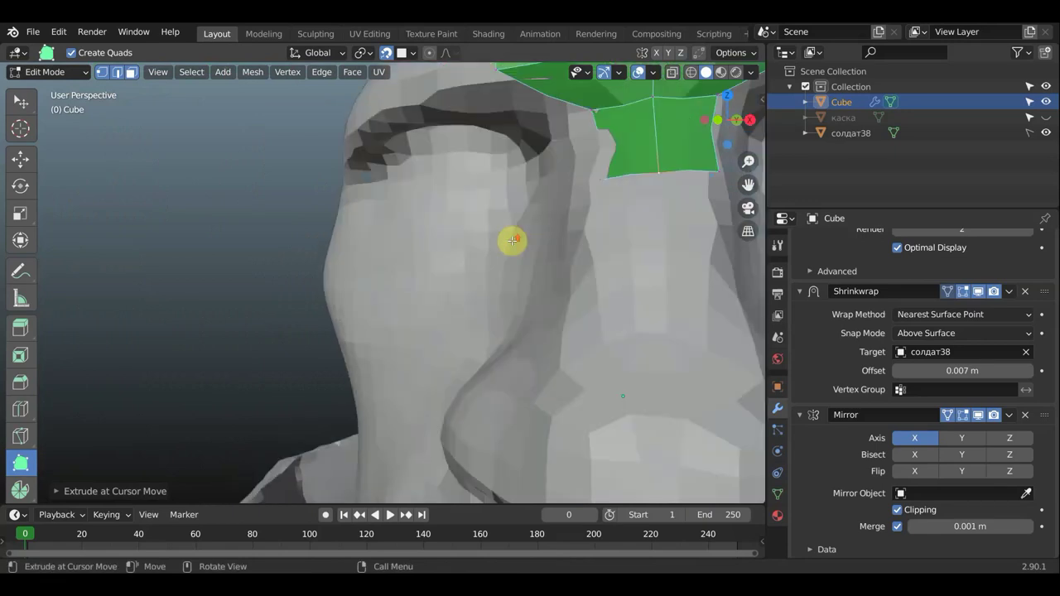
{"action": "left_click_drag", "start_coordinate": [681, 176], "coordinate": [680, 234]}
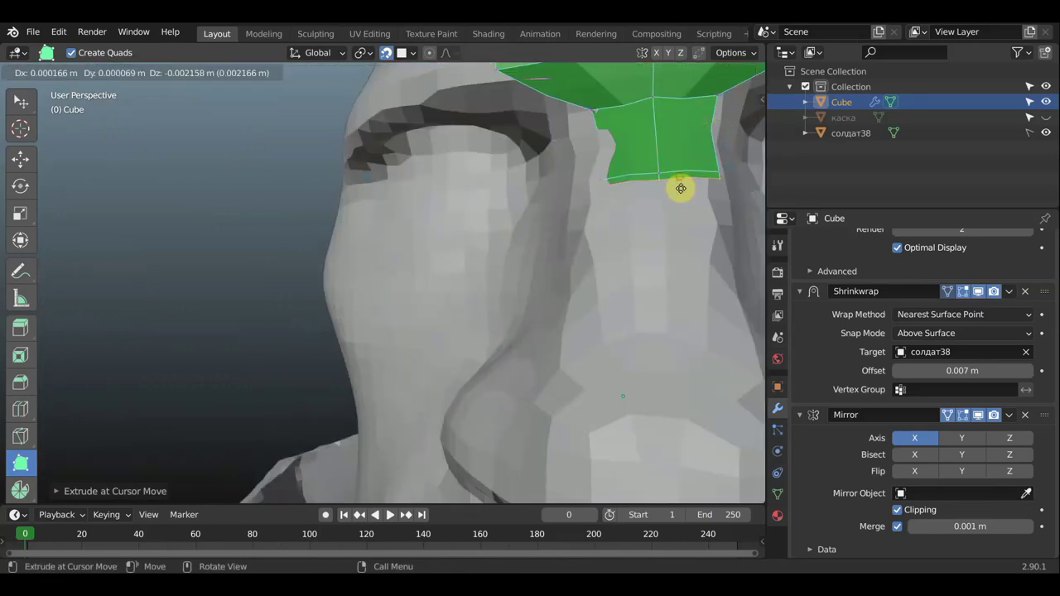
{"action": "scroll", "coordinate": [680, 233], "scroll_direction": "down", "scroll_amount": 5}
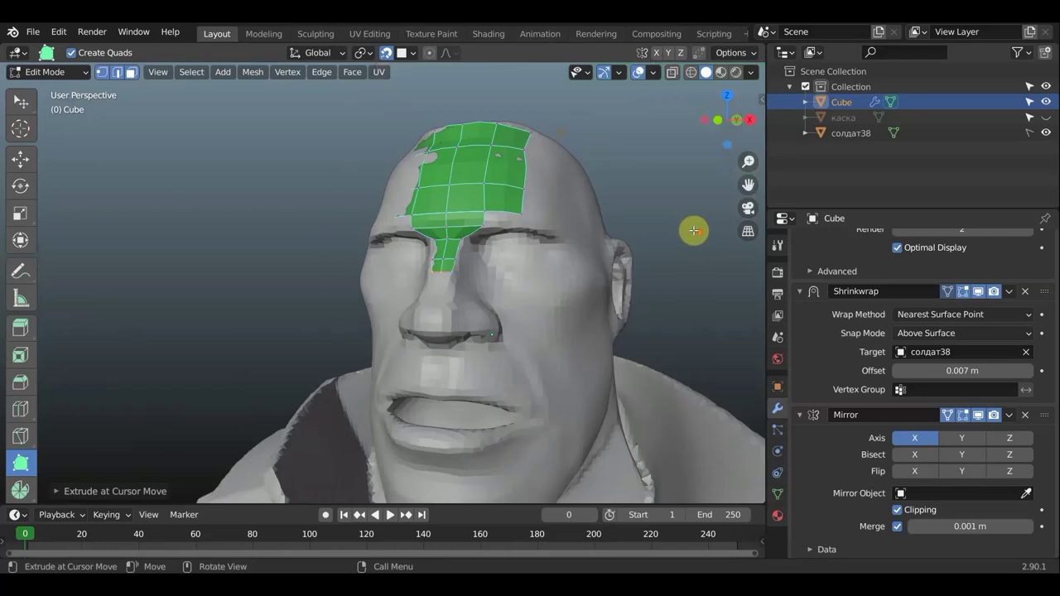
{"action": "middle_click_drag", "start_coordinate": [693, 229], "coordinate": [652, 239]}
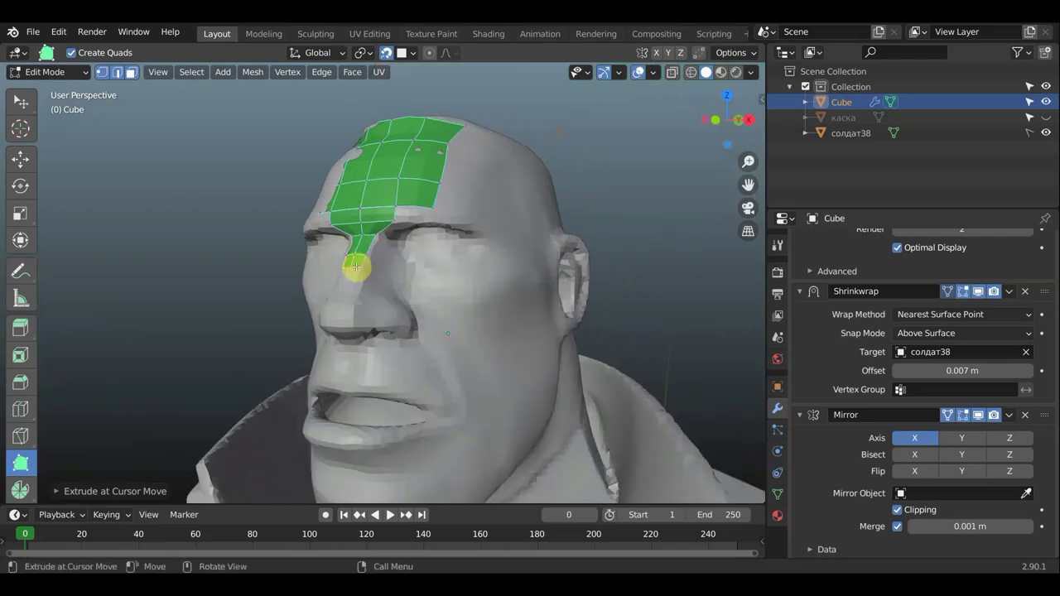
{"action": "scroll", "coordinate": [356, 267], "scroll_direction": "up", "scroll_amount": 3}
{"action": "scroll", "coordinate": [331, 248], "scroll_direction": "up", "scroll_amount": 4}
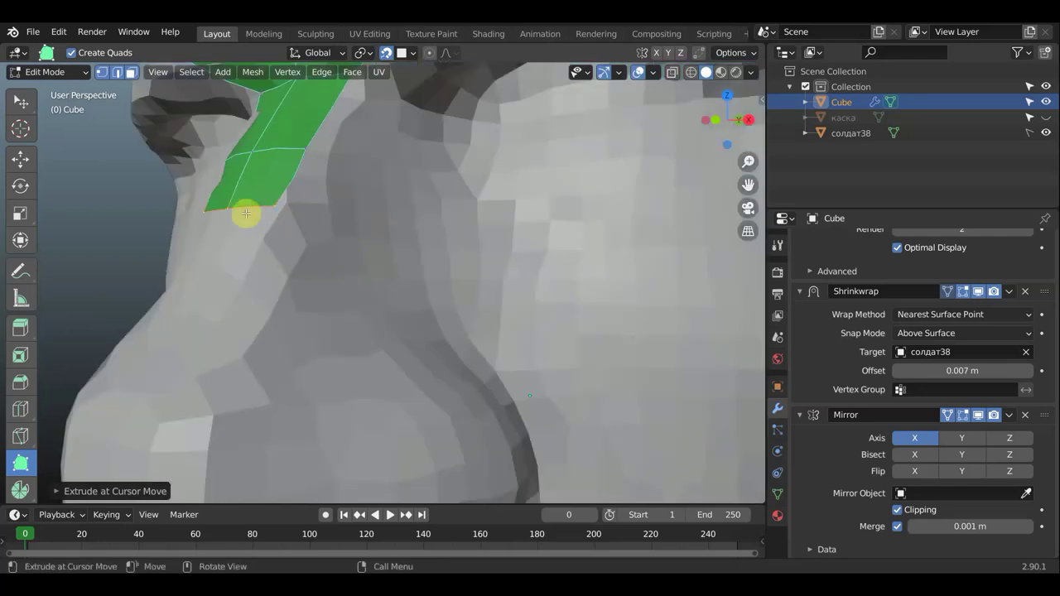
Step: Stretch the strip further down the nose bridge toward the nose tip
{"action": "left_click_drag", "start_coordinate": [249, 226], "coordinate": [192, 343]}
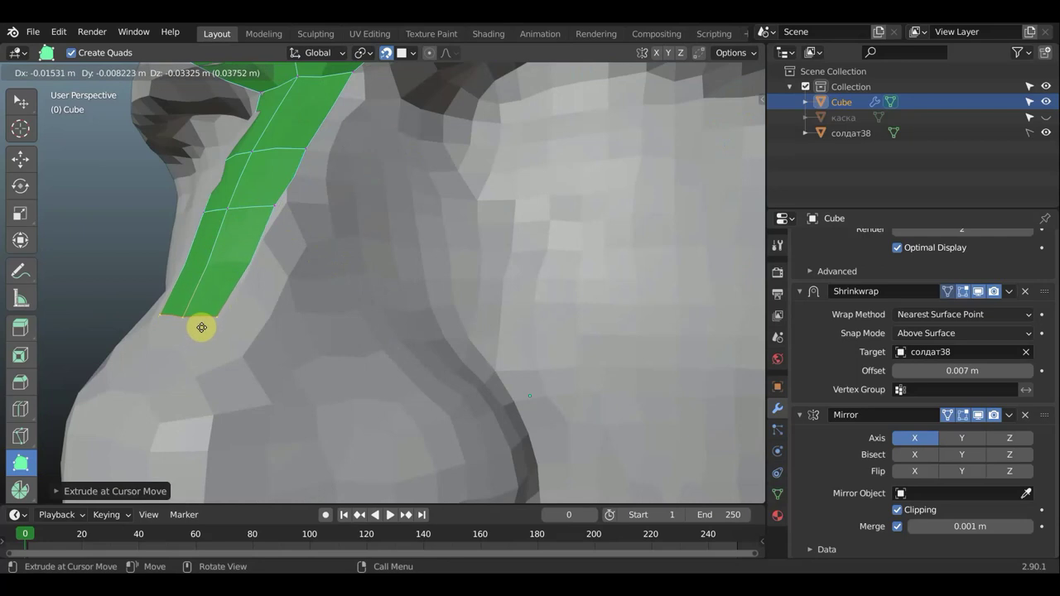
{"action": "left_click_drag", "start_coordinate": [191, 343], "coordinate": [205, 319]}
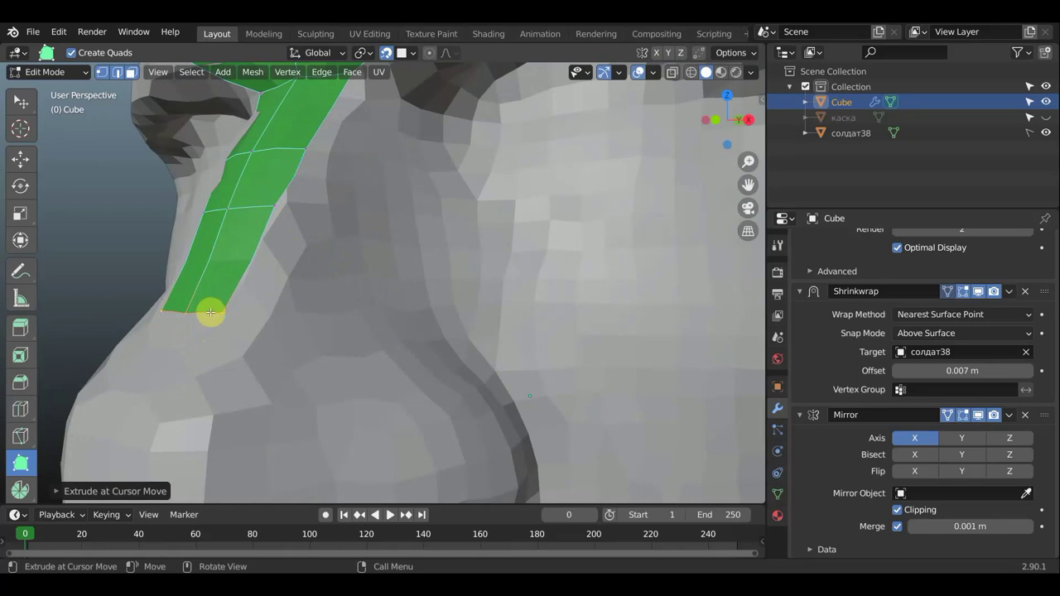
{"action": "left_click_drag", "start_coordinate": [208, 306], "coordinate": [136, 381]}
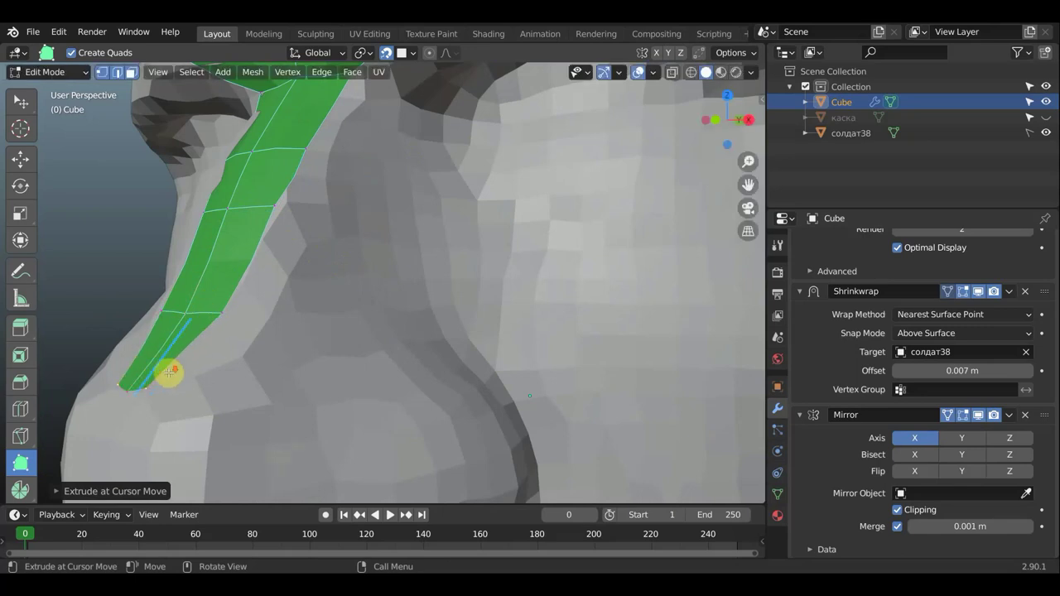
{"action": "scroll", "coordinate": [171, 372], "scroll_direction": "down", "scroll_amount": 6}
{"action": "mouse_move", "coordinate": [417, 343]}
{"action": "middle_mouse_down"}
{"action": "mouse_move", "coordinate": [516, 351]}
{"action": "mouse_move", "coordinate": [413, 328]}
{"action": "mouse_move", "coordinate": [415, 319]}
{"action": "mouse_move", "coordinate": [448, 323]}
{"action": "middle_mouse_up"}
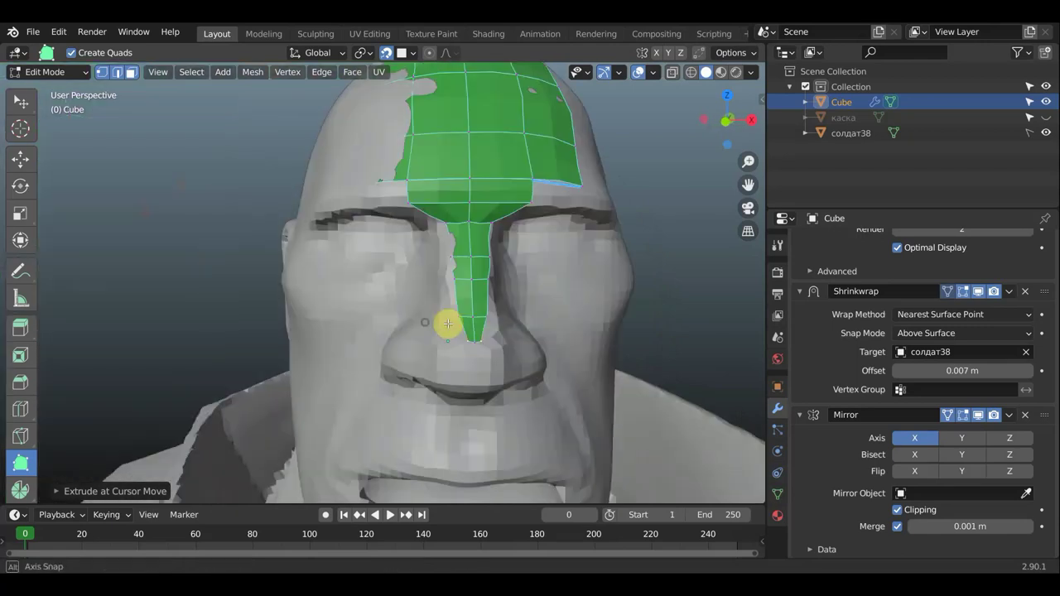
{"action": "scroll", "coordinate": [442, 320], "scroll_direction": "up", "scroll_amount": 1}
{"action": "scroll", "coordinate": [442, 322], "scroll_direction": "up", "scroll_amount": 2}
{"action": "scroll", "coordinate": [441, 322], "scroll_direction": "up", "scroll_amount": 5}
{"action": "scroll", "coordinate": [440, 319], "scroll_direction": "down", "scroll_amount": 3}
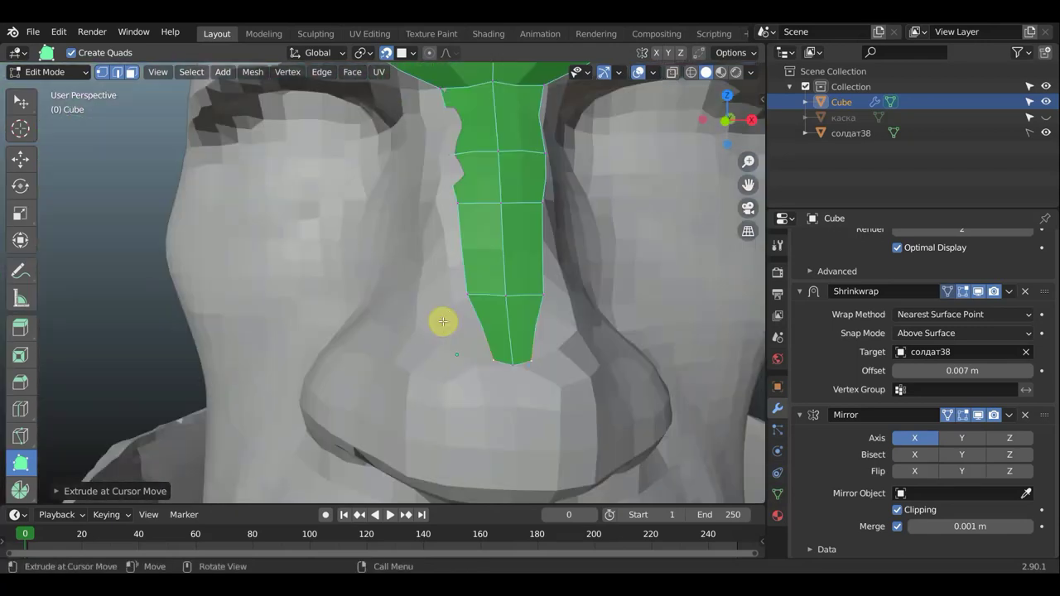
Step: Switch to Select Box and widen the strip's bottom edge across the nose
{"action": "left_click", "coordinate": [14, 100]}
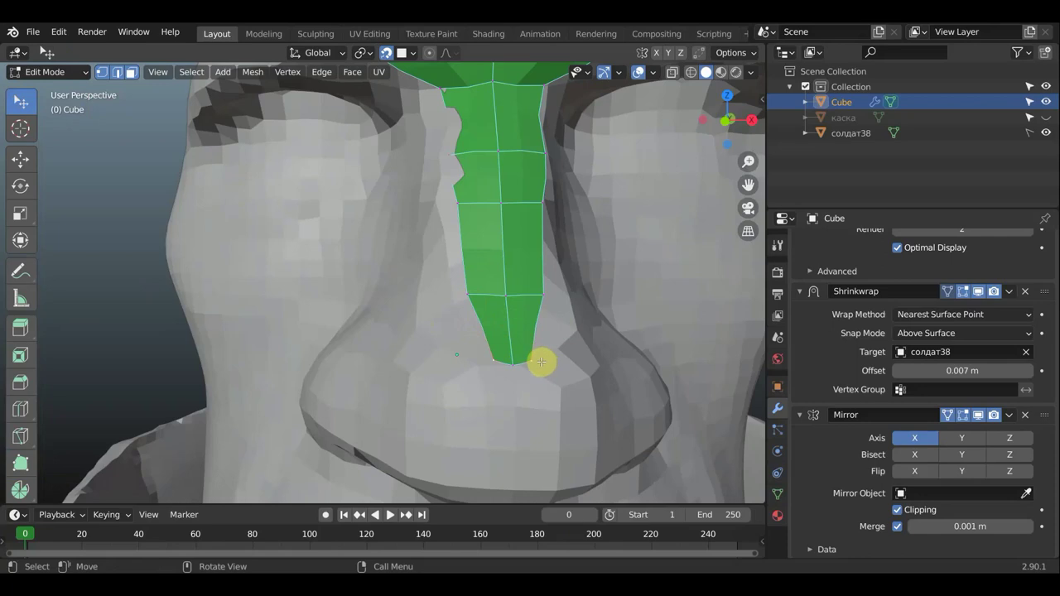
{"action": "mouse_move", "coordinate": [541, 362]}
{"action": "left_mouse_down"}
{"action": "mouse_move", "coordinate": [581, 353]}
{"action": "mouse_move", "coordinate": [572, 355]}
{"action": "left_mouse_up"}
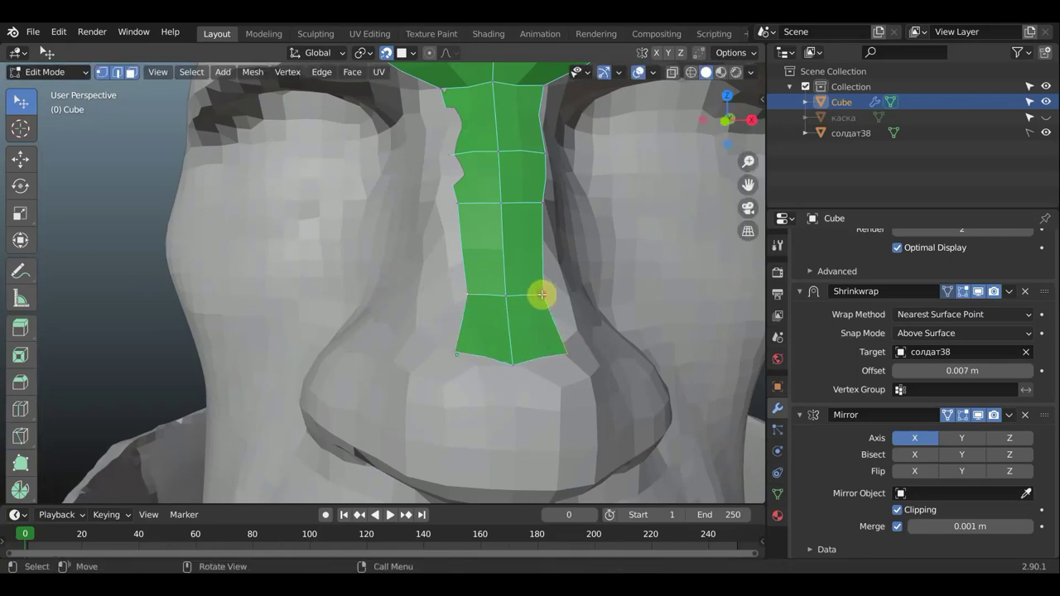
{"action": "left_click_drag", "start_coordinate": [541, 294], "coordinate": [549, 297]}
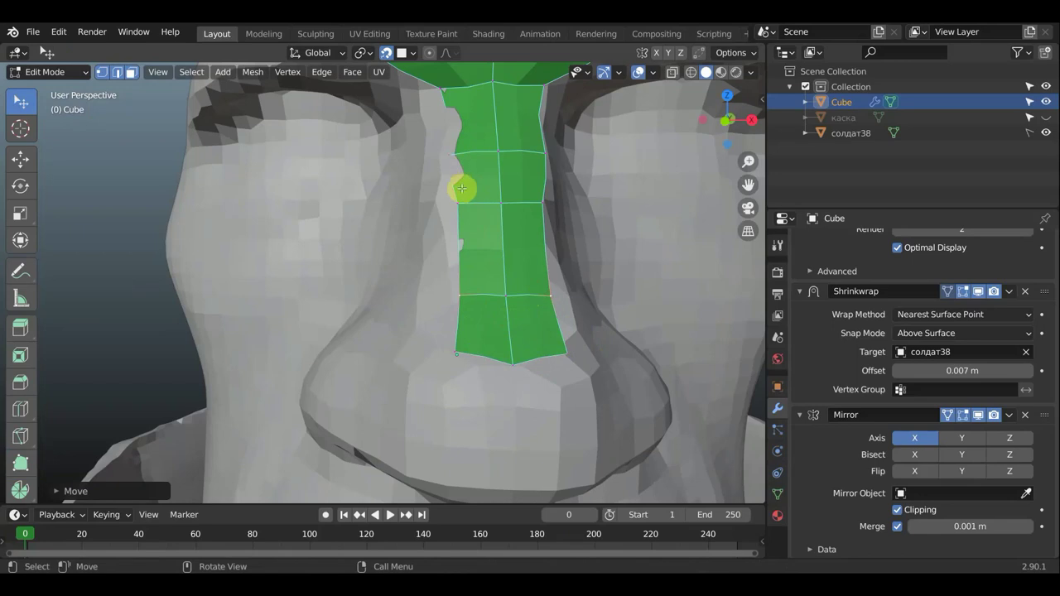
Step: Nudge the strip's side and upper vertices outward so it hugs the nose
{"action": "middle_click_drag", "start_coordinate": [535, 208], "coordinate": [596, 229]}
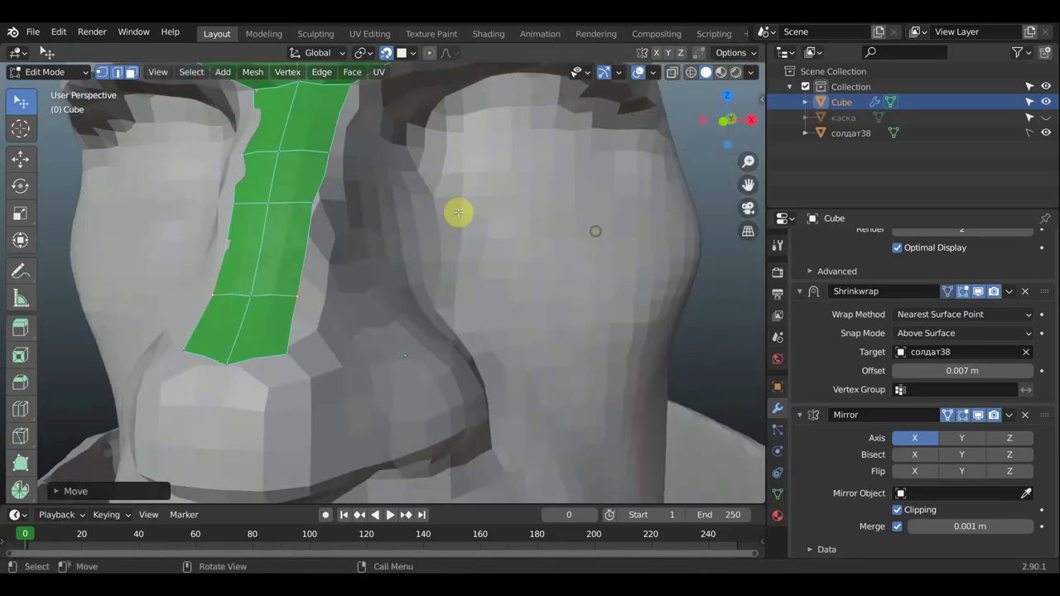
{"action": "left_click_drag", "start_coordinate": [310, 203], "coordinate": [318, 205]}
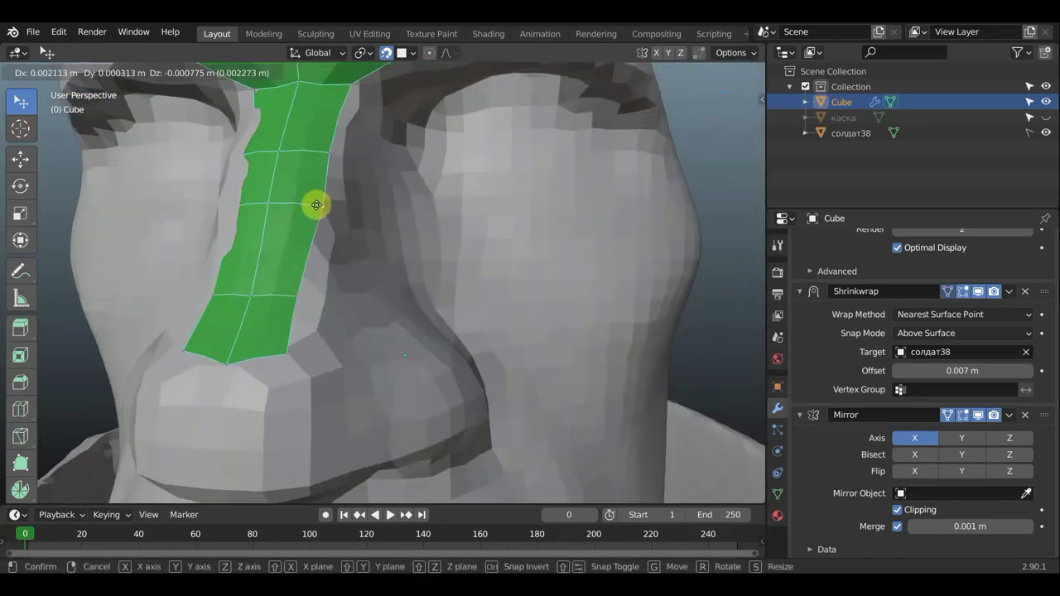
{"action": "left_click_drag", "start_coordinate": [328, 153], "coordinate": [332, 154]}
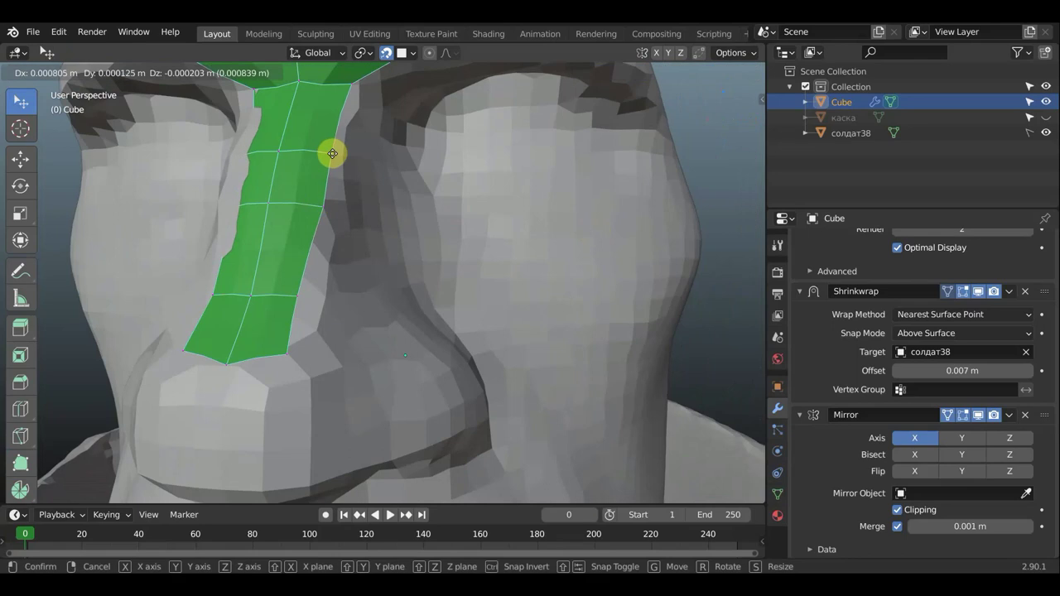
{"action": "scroll", "coordinate": [319, 200], "scroll_direction": "up", "scroll_amount": 3}
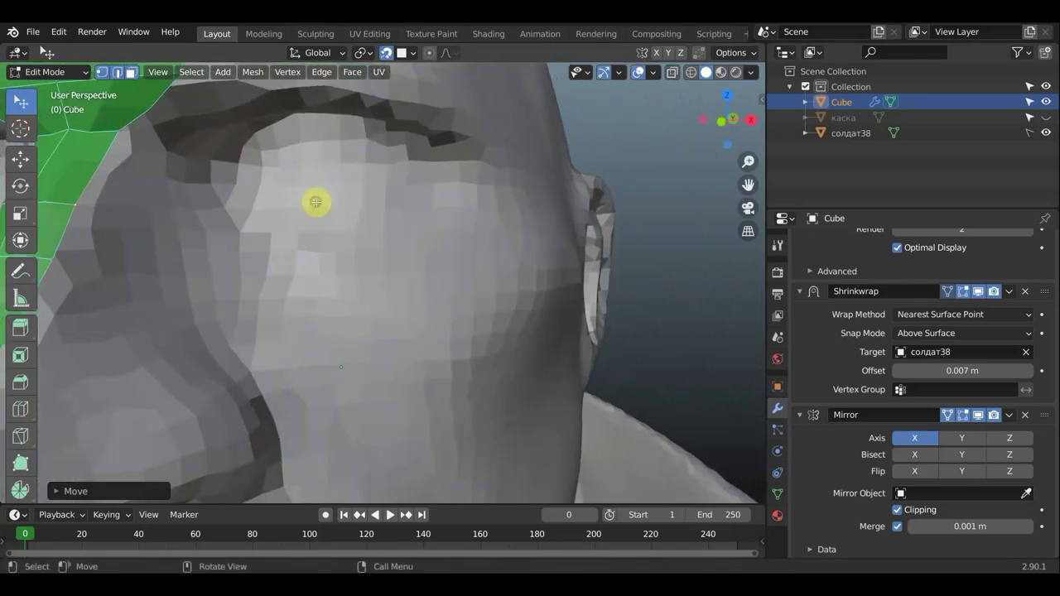
{"action": "scroll", "coordinate": [331, 199], "scroll_direction": "down", "scroll_amount": 6}
{"action": "mouse_move", "coordinate": [351, 197]}
{"action": "middle_mouse_down"}
{"action": "mouse_move", "coordinate": [426, 241]}
{"action": "mouse_move", "coordinate": [442, 237]}
{"action": "mouse_move", "coordinate": [403, 230]}
{"action": "mouse_move", "coordinate": [476, 223]}
{"action": "mouse_move", "coordinate": [422, 219]}
{"action": "middle_mouse_up"}
{"action": "scroll", "coordinate": [390, 227], "scroll_direction": "up", "scroll_amount": 3}
{"action": "scroll", "coordinate": [390, 227], "scroll_direction": "down", "scroll_amount": 3}
{"action": "scroll", "coordinate": [388, 225], "scroll_direction": "down", "scroll_amount": 2}
{"action": "scroll", "coordinate": [421, 219], "scroll_direction": "up", "scroll_amount": 3}
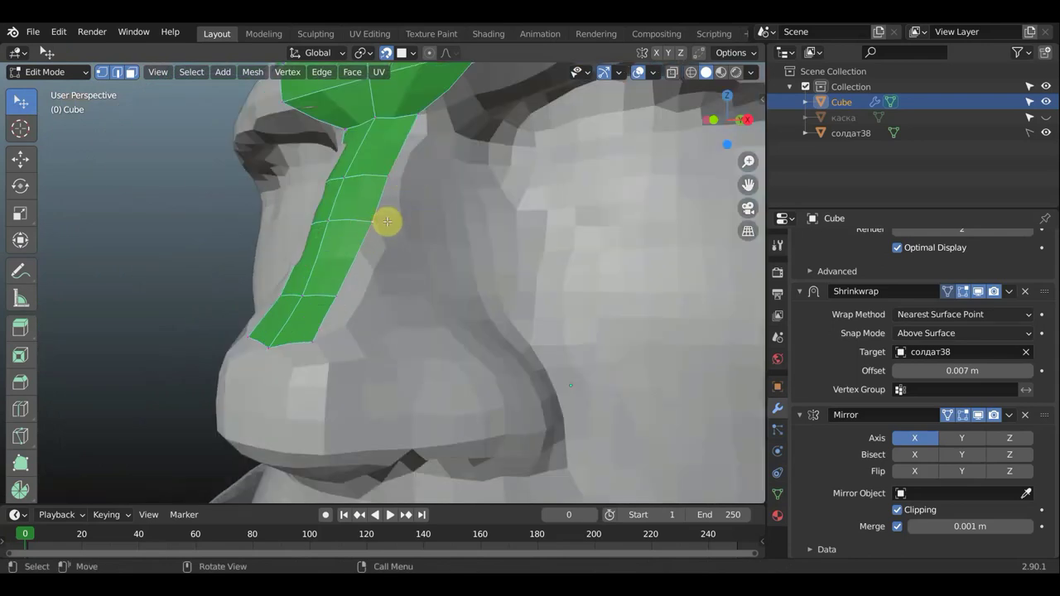
{"action": "scroll", "coordinate": [451, 120], "scroll_direction": "down", "scroll_amount": 3}
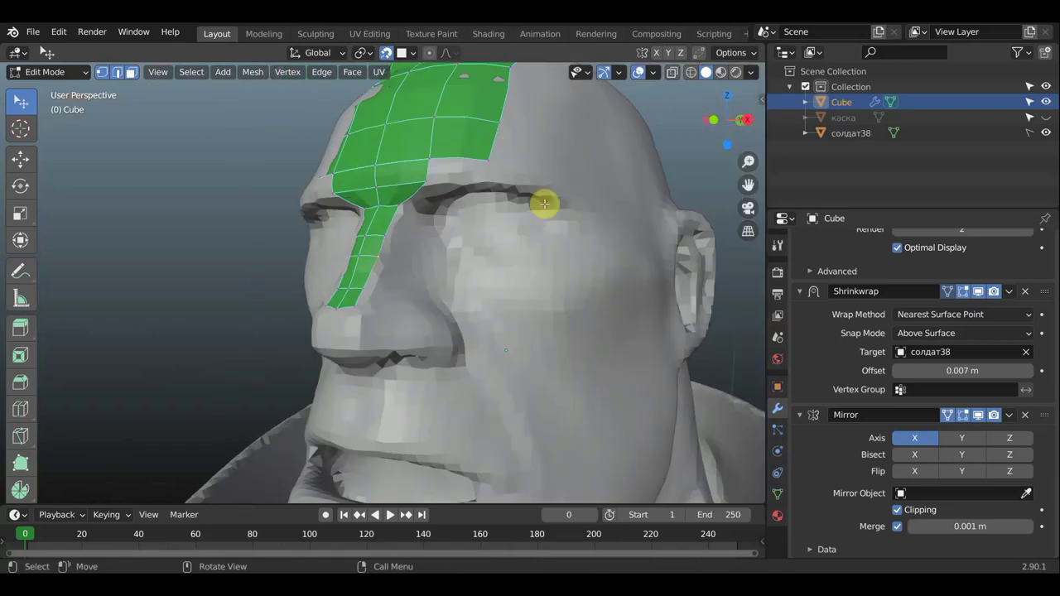
{"action": "mouse_move", "coordinate": [544, 204]}
{"action": "middle_mouse_down"}
{"action": "mouse_move", "coordinate": [497, 232]}
{"action": "mouse_move", "coordinate": [540, 229]}
{"action": "mouse_move", "coordinate": [411, 232]}
{"action": "mouse_move", "coordinate": [478, 229]}
{"action": "middle_mouse_up"}
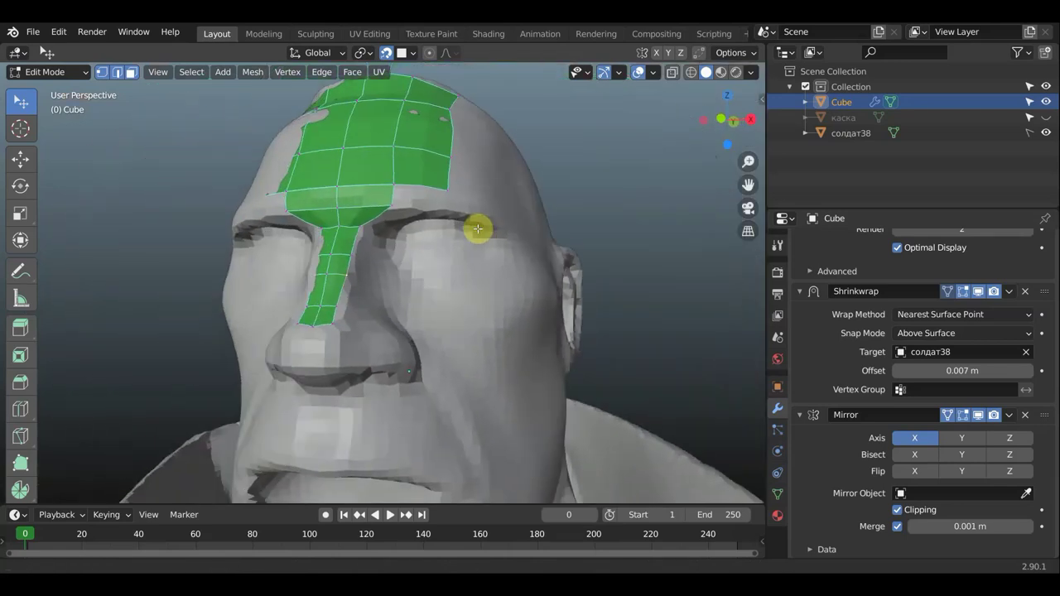
{"action": "scroll", "coordinate": [480, 230], "scroll_direction": "up", "scroll_amount": 5}
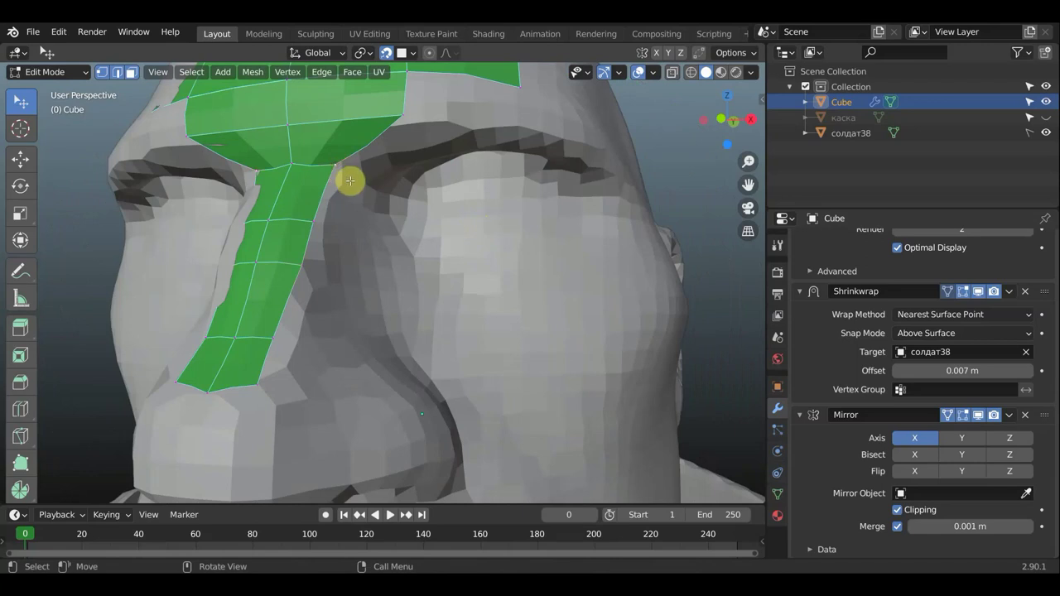
Step: Extrude four edges from the nose strip's side toward the eye socket and cheek
{"action": "left_click_drag", "start_coordinate": [349, 178], "coordinate": [384, 223]}
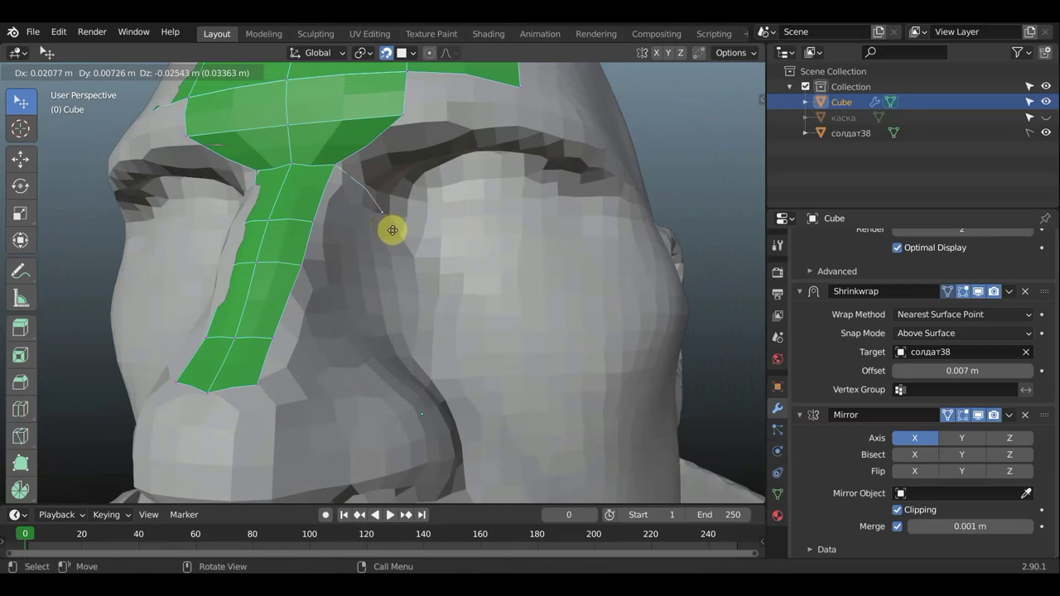
{"action": "left_click", "coordinate": [393, 232]}
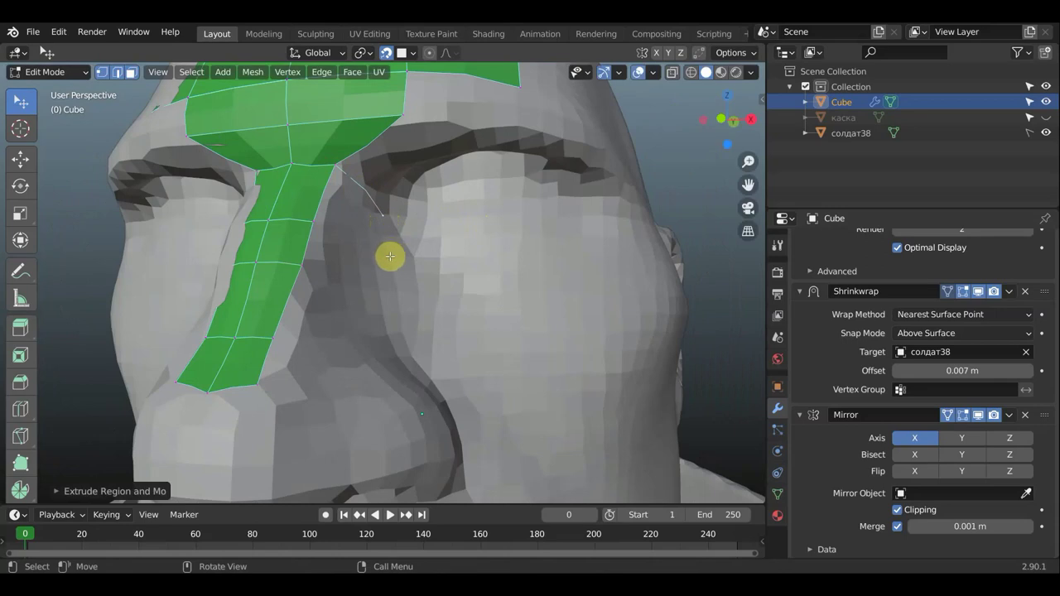
{"action": "left_click", "coordinate": [315, 222]}
{"action": "key", "text": "e"}
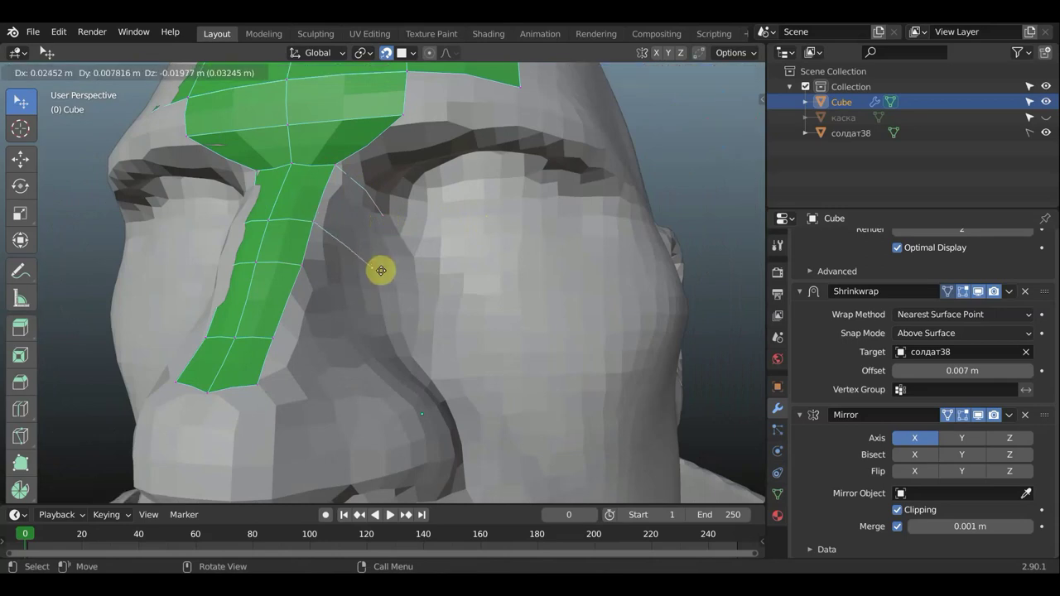
{"action": "left_click", "coordinate": [378, 268]}
{"action": "left_click", "coordinate": [304, 267]}
{"action": "key", "text": "e"}
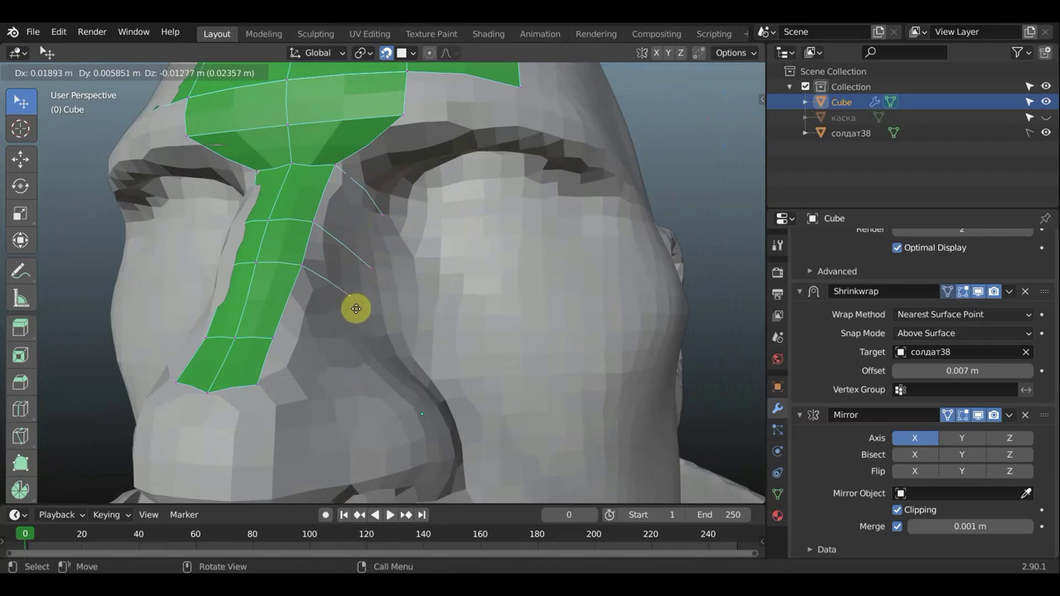
{"action": "left_click", "coordinate": [365, 324]}
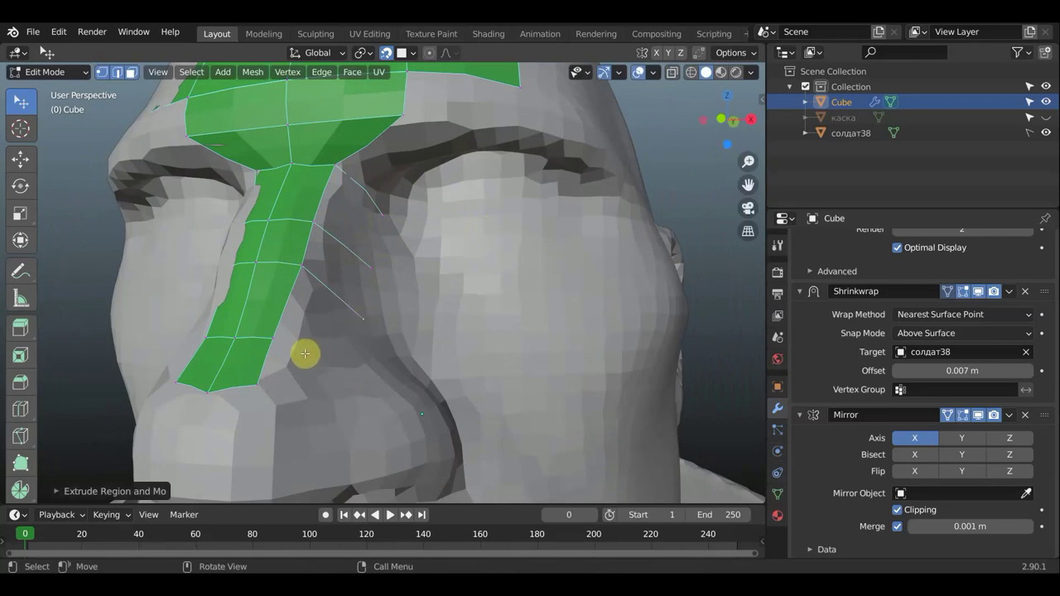
{"action": "left_click", "coordinate": [275, 337]}
{"action": "key", "text": "e"}
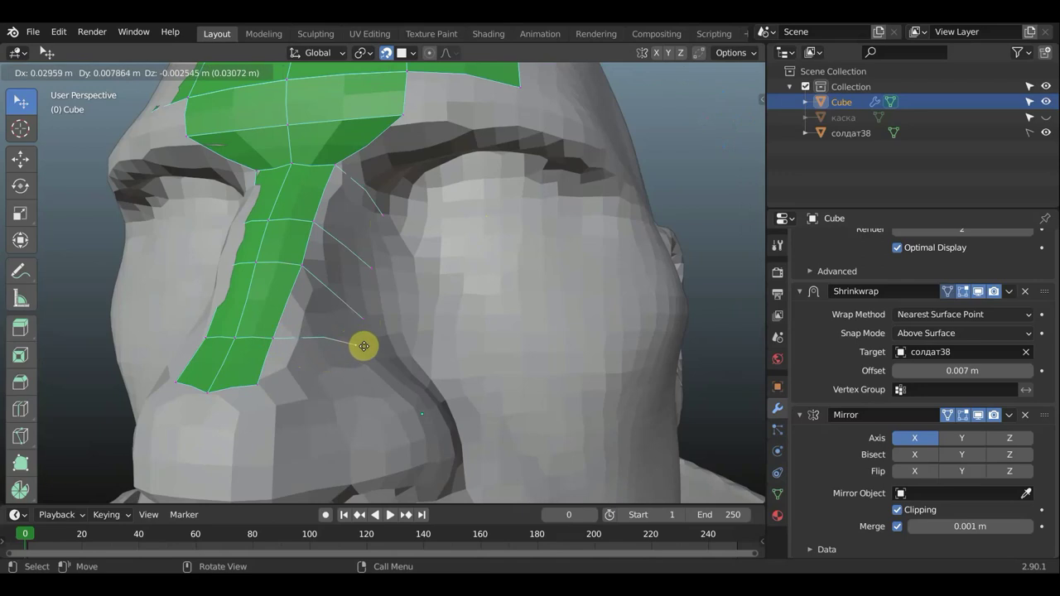
{"action": "left_click", "coordinate": [366, 346]}
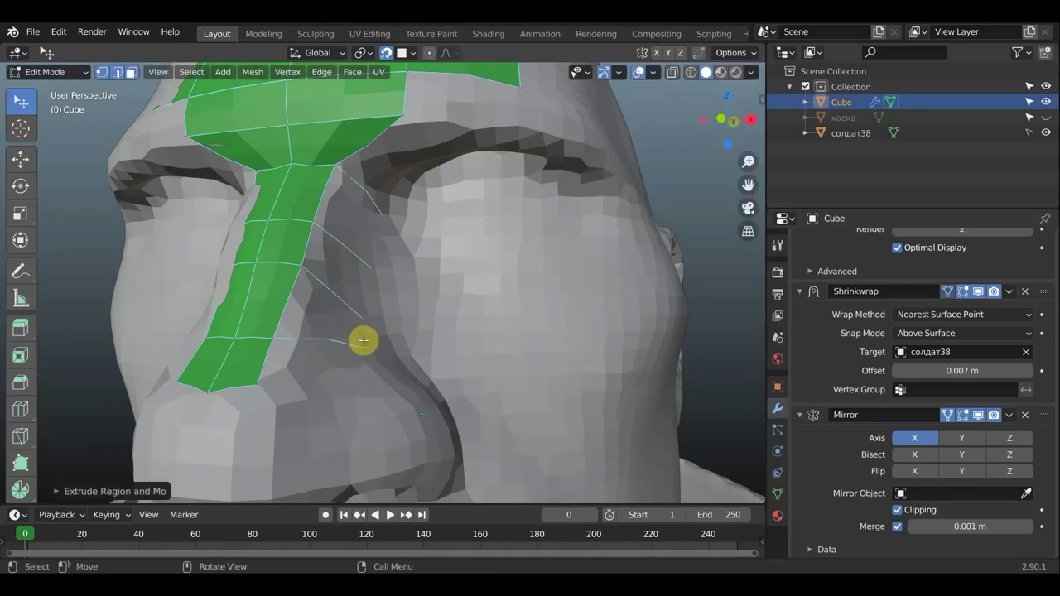
Step: Select two new edge ends and a strip vertex to frame the first face
{"action": "left_click", "coordinate": [365, 319], "text": "shift"}
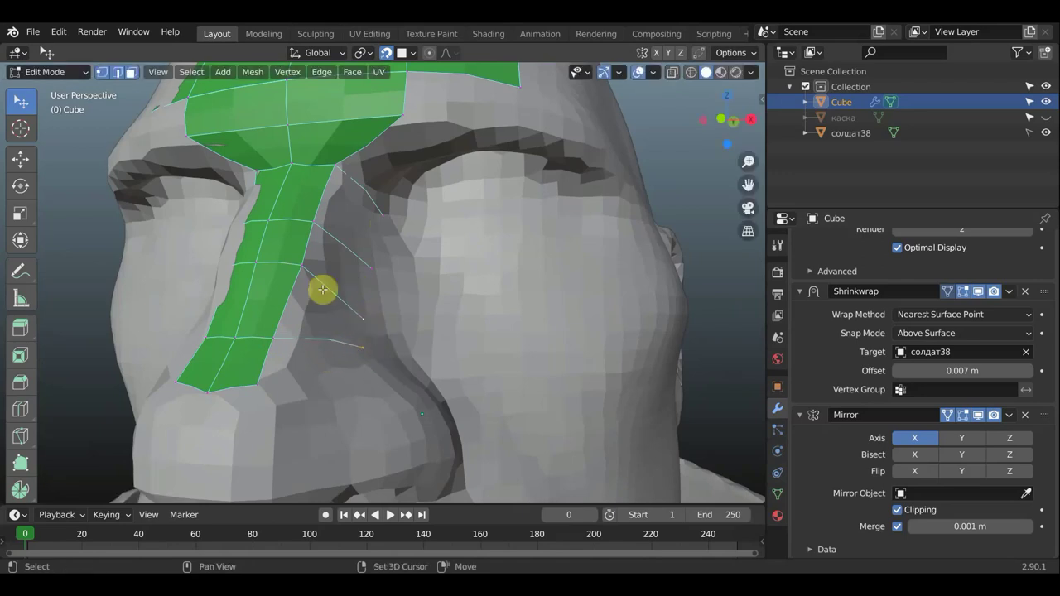
{"action": "left_click", "coordinate": [301, 265], "text": "shift"}
{"action": "left_click", "coordinate": [277, 335], "text": "shift"}
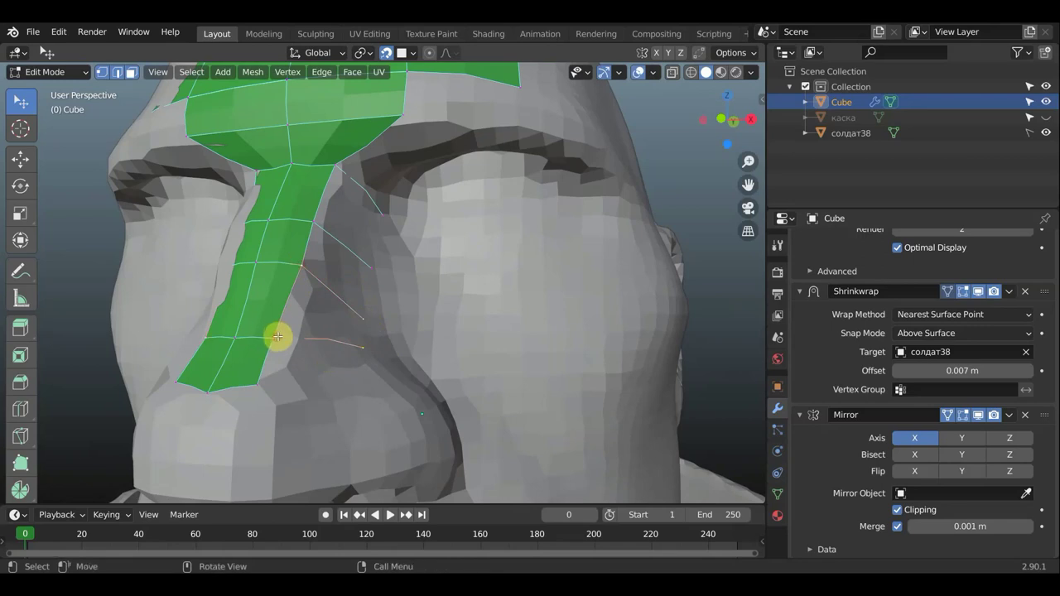
Step: Fill faces beside the nose strip, adding a corner vertex to close the gap toward the eye
{"action": "key", "text": "f"}
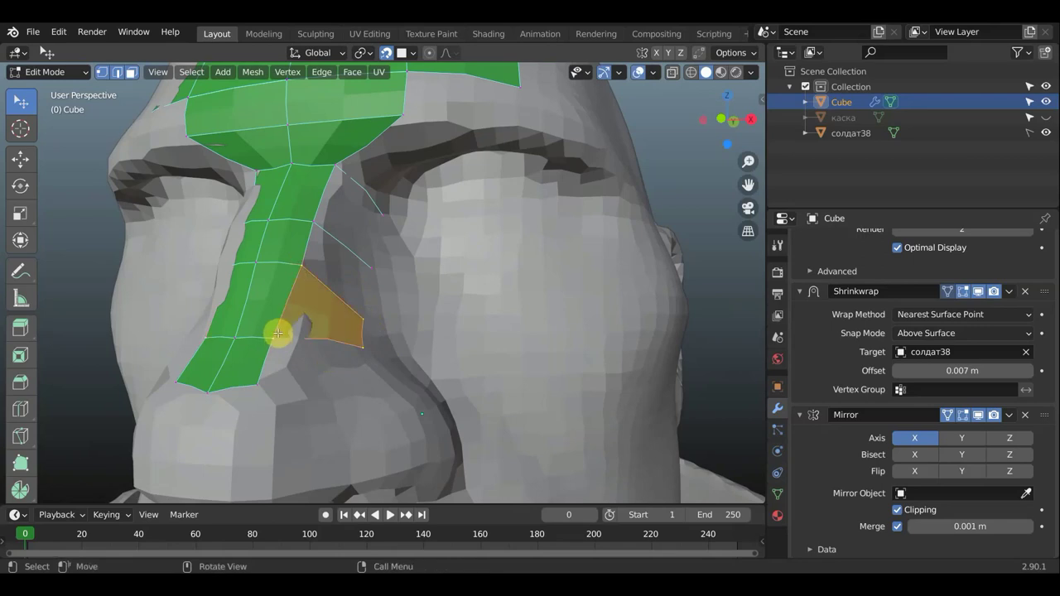
{"action": "key", "text": "alt+a"}
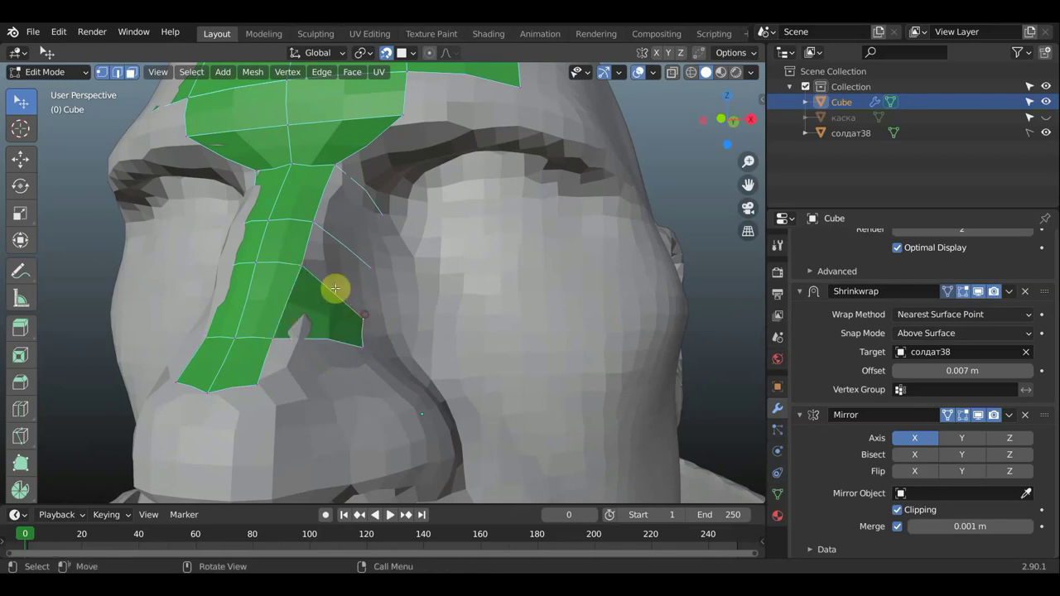
{"action": "left_click", "coordinate": [313, 222], "text": "shift"}
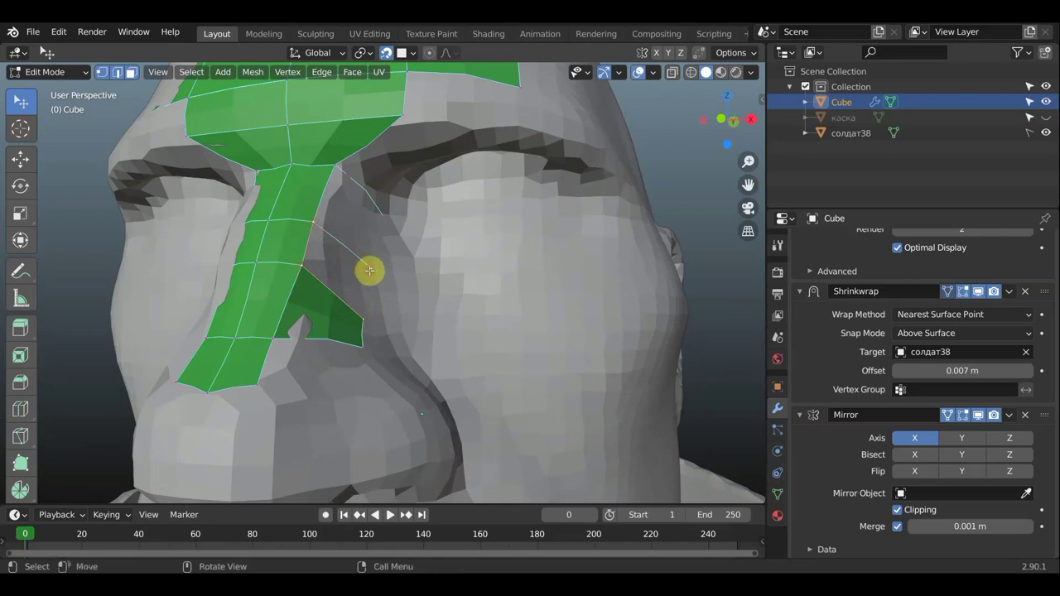
{"action": "key", "text": "f"}
{"action": "left_click", "coordinate": [365, 265]}
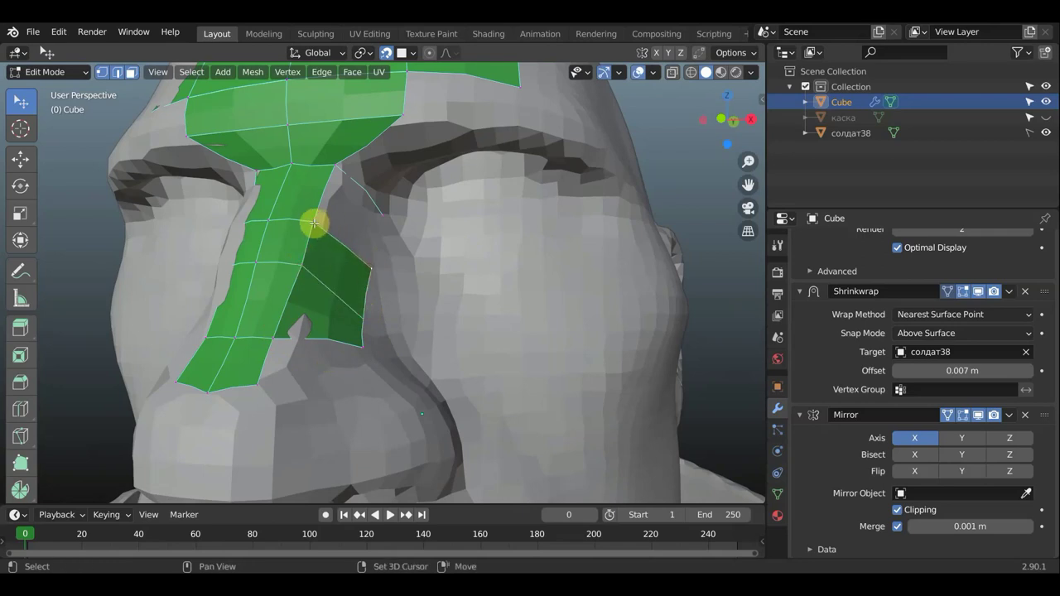
{"action": "right_click", "coordinate": [383, 215], "text": "ctrl"}
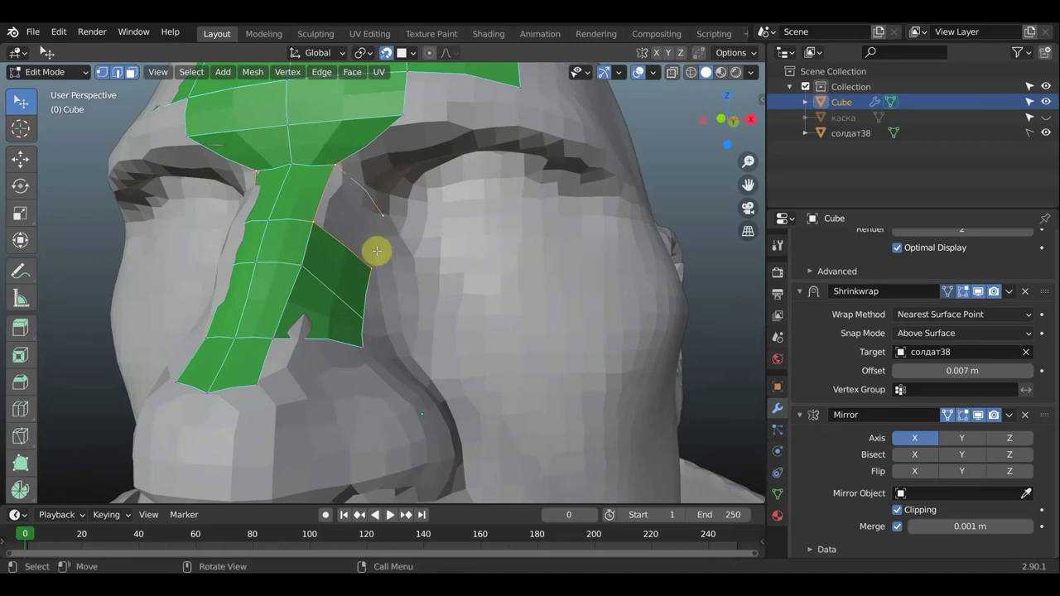
{"action": "key", "text": "f"}
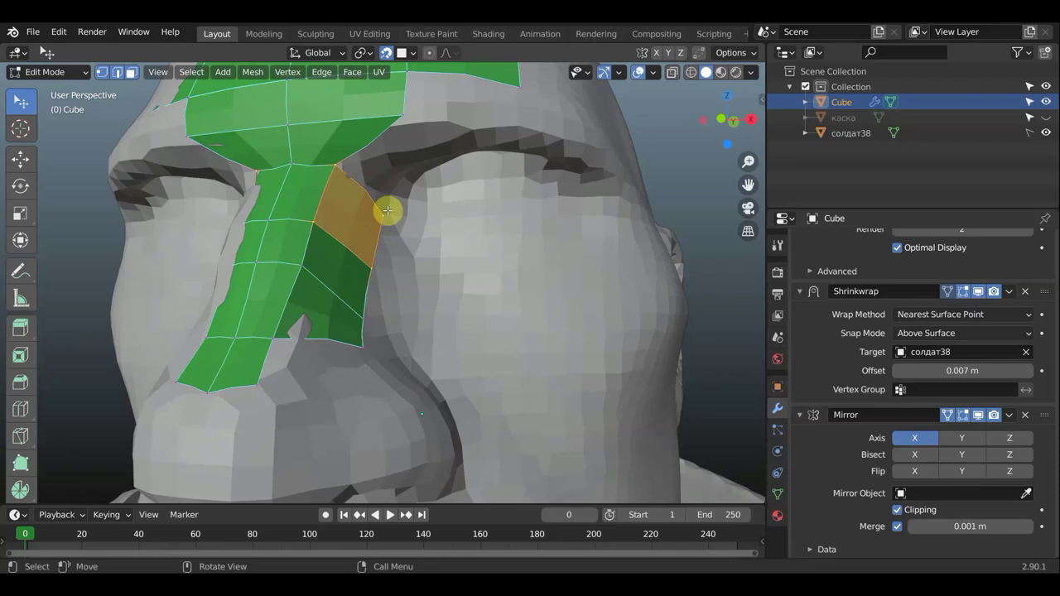
{"action": "left_click", "coordinate": [389, 222]}
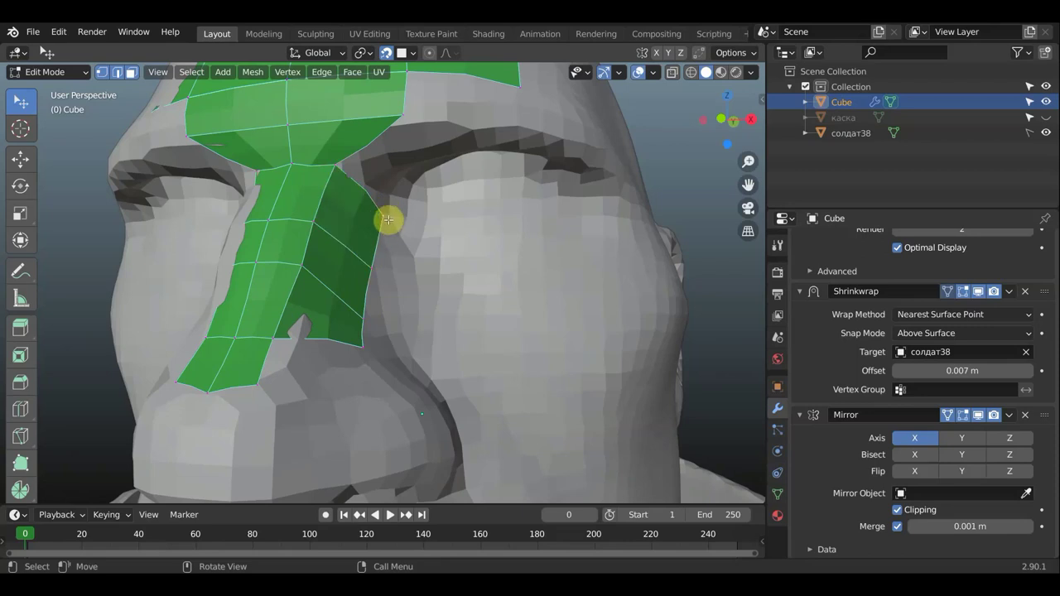
Step: Extrude a vertex chain from the patch corner along the eyebrow to the outer eye corner
{"action": "key", "text": "g"}
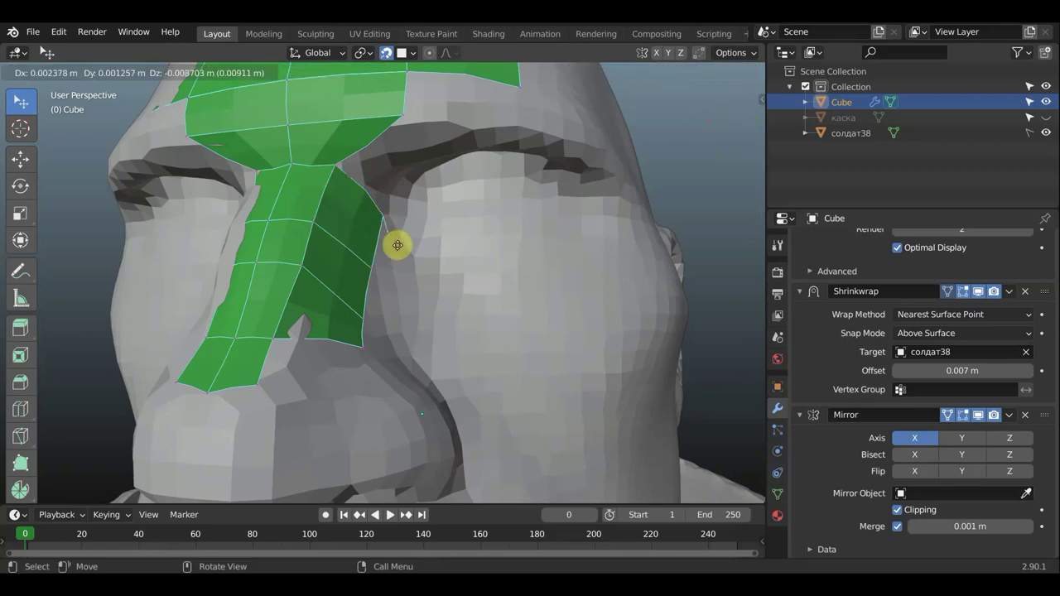
{"action": "left_click", "coordinate": [405, 251]}
{"action": "key", "text": "e"}
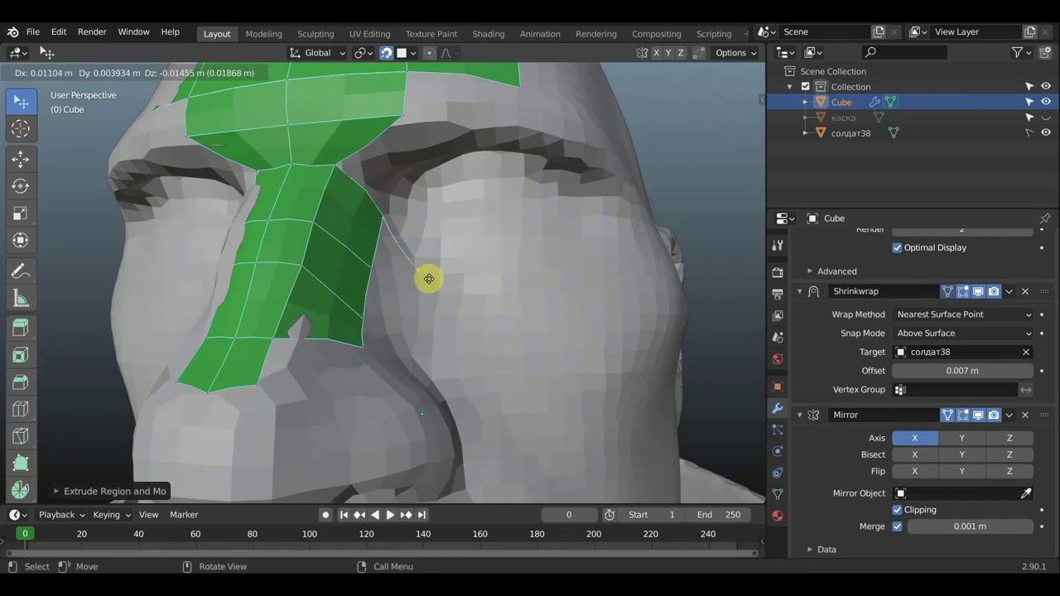
{"action": "left_click", "coordinate": [442, 277]}
{"action": "key", "text": "e"}
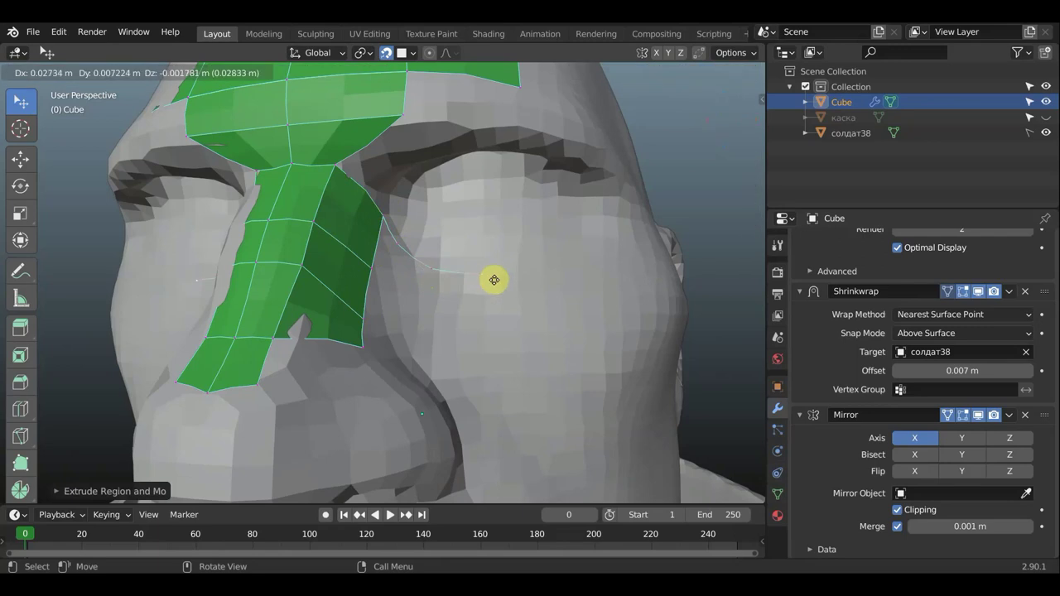
{"action": "left_click", "coordinate": [493, 277]}
{"action": "key", "text": "e"}
{"action": "left_click", "coordinate": [540, 265]}
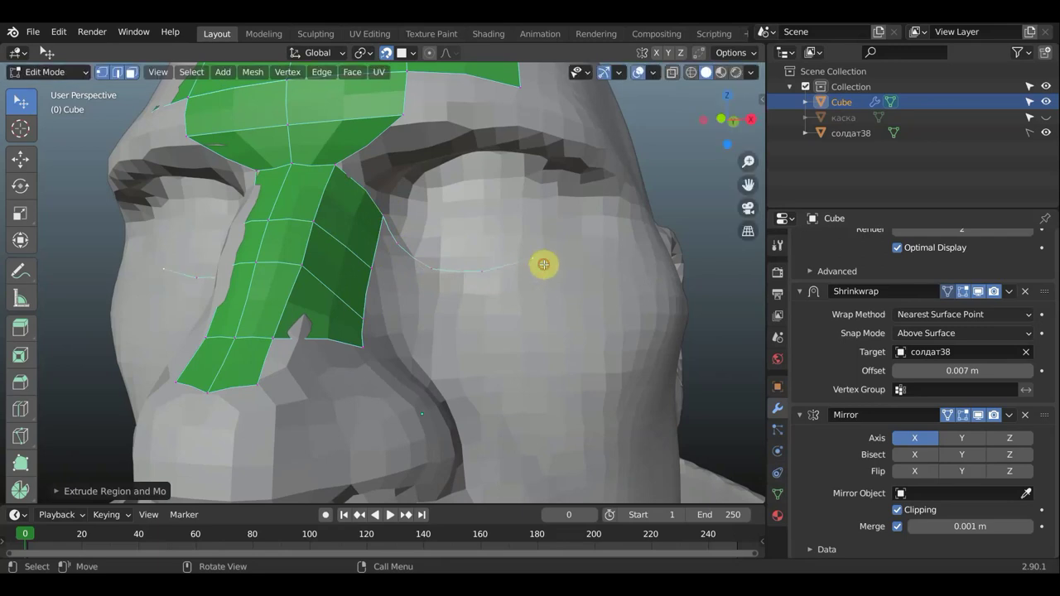
{"action": "key", "text": "e"}
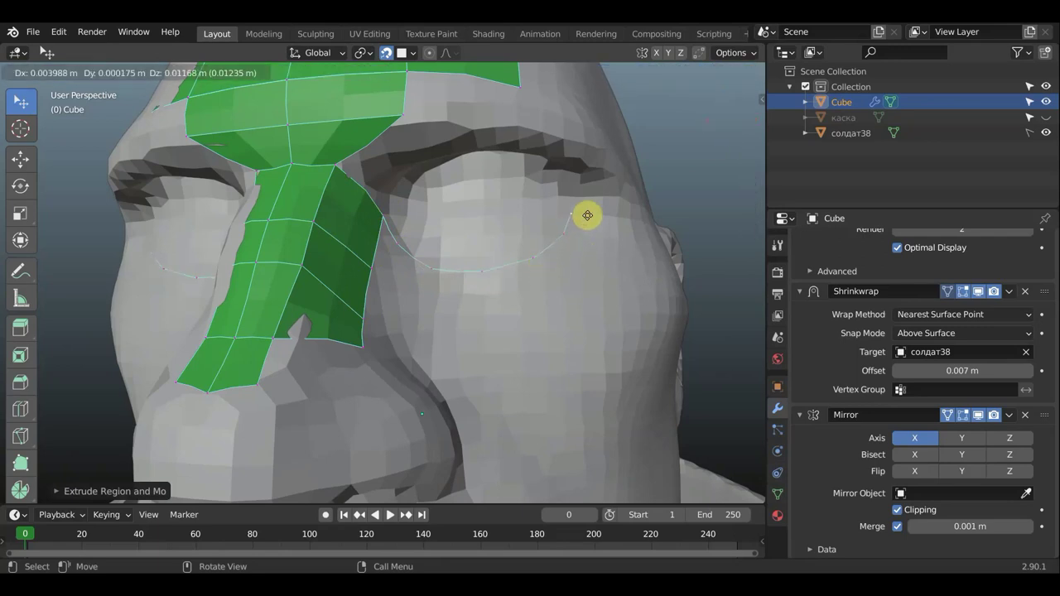
{"action": "left_click", "coordinate": [589, 210]}
Step: Continue the loop along the upper lid and grab-adjust the eye-loop vertices
{"action": "key", "text": "e"}
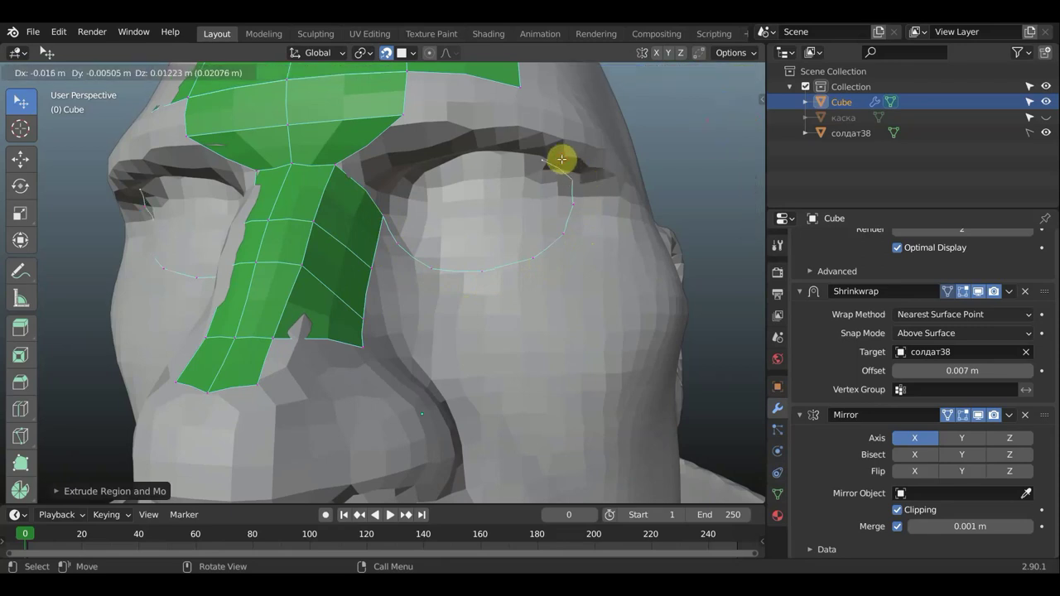
{"action": "left_click", "coordinate": [511, 152]}
{"action": "key", "text": "e"}
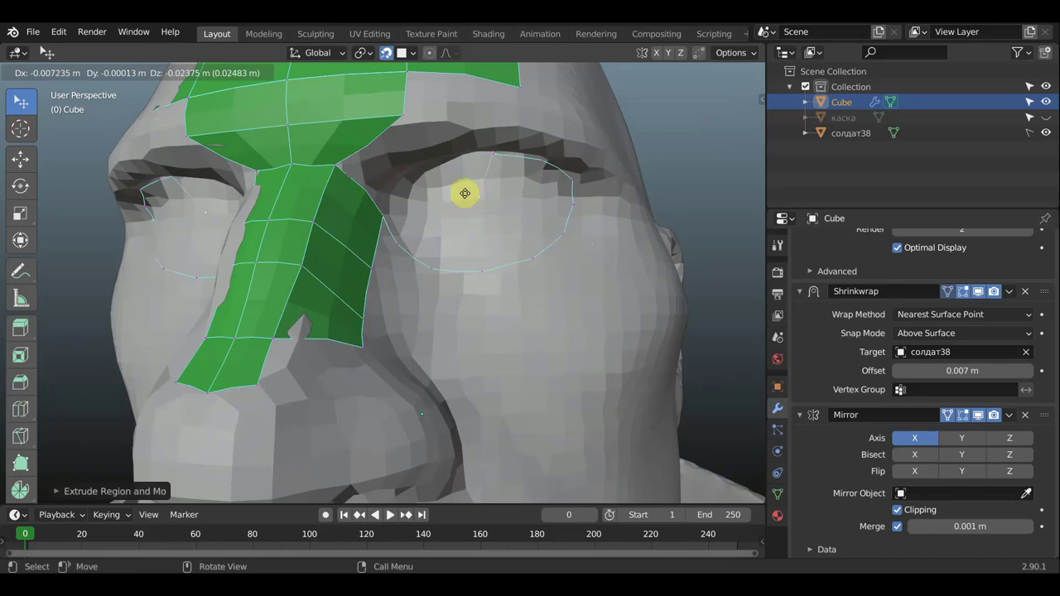
{"action": "left_click", "coordinate": [452, 159]}
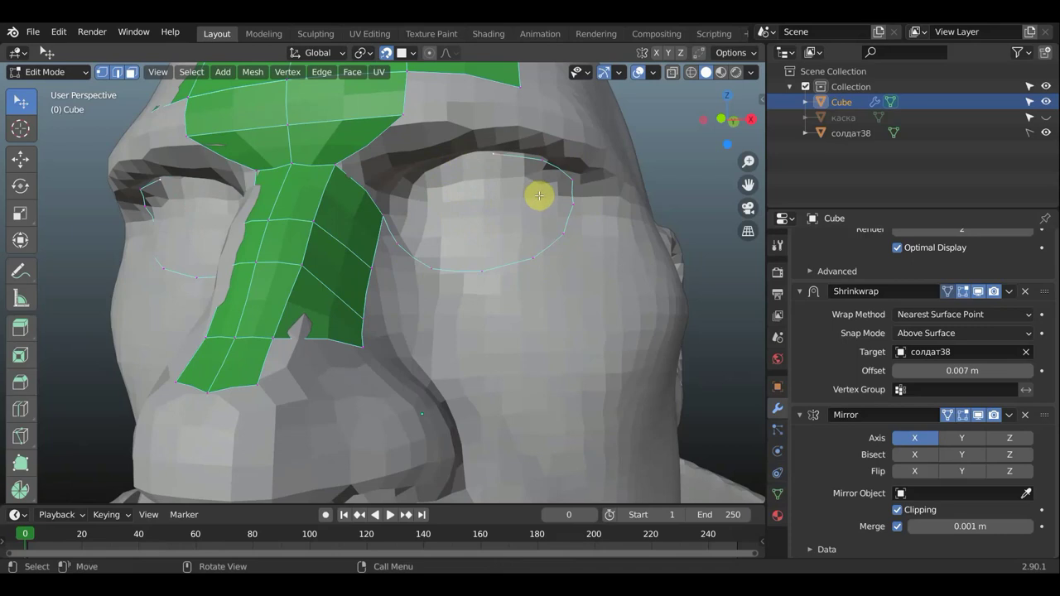
{"action": "key", "text": "g"}
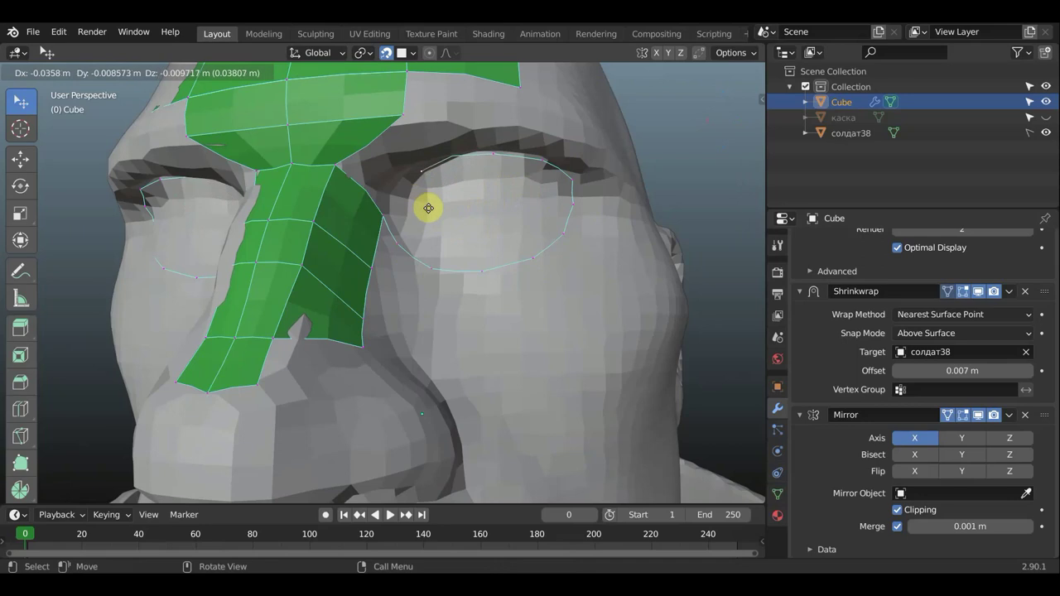
{"action": "left_click", "coordinate": [428, 206]}
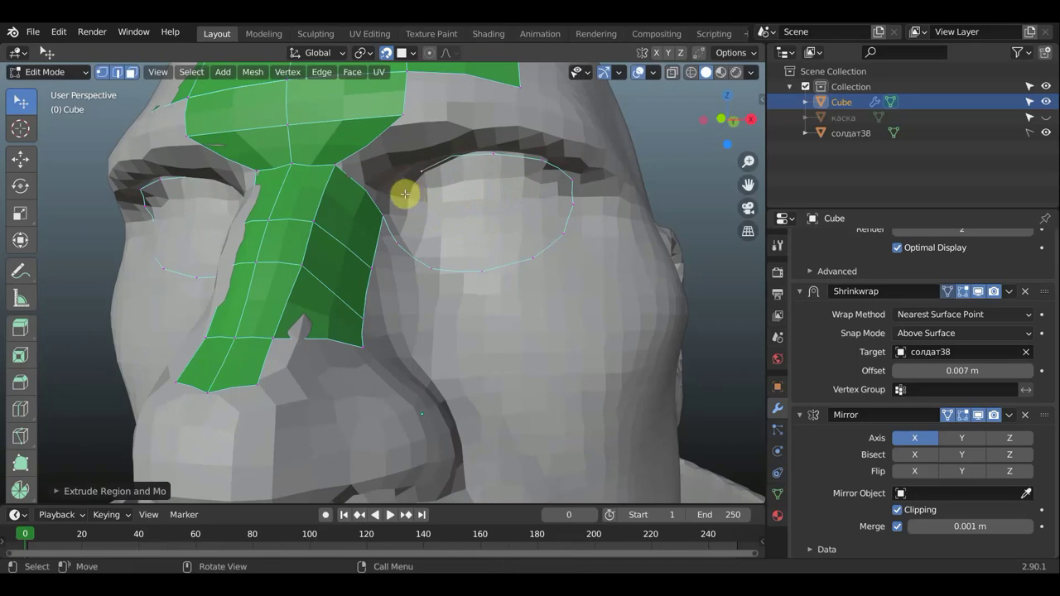
{"action": "key", "text": "g"}
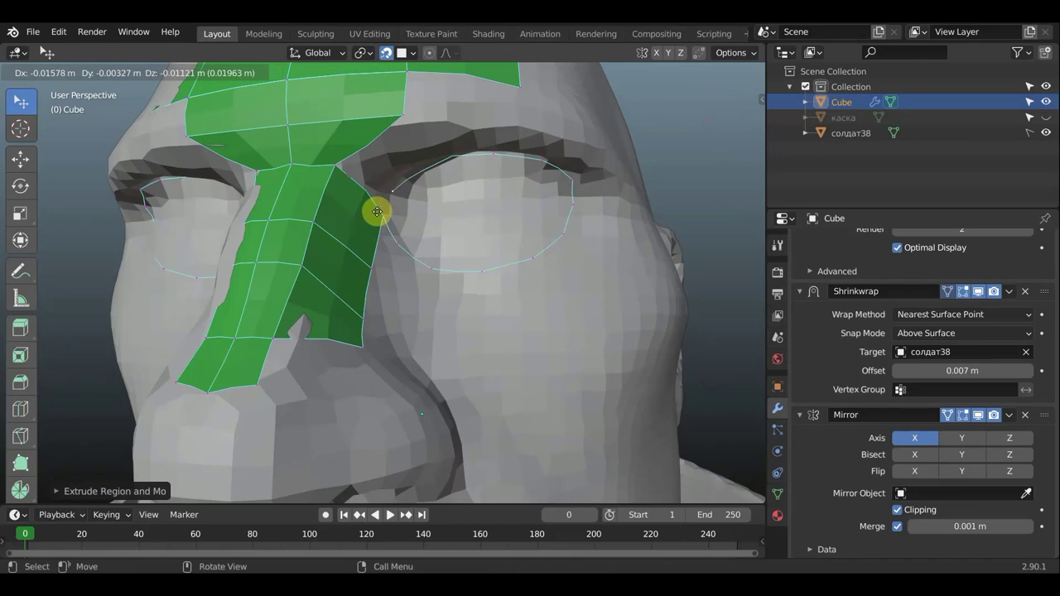
Step: Move the eye loop's end vertex next to the green patch's corner
{"action": "left_click", "coordinate": [373, 209]}
{"action": "scroll", "coordinate": [391, 204], "scroll_direction": "up", "scroll_amount": 5}
{"action": "scroll", "coordinate": [398, 203], "scroll_direction": "down", "scroll_amount": 5}
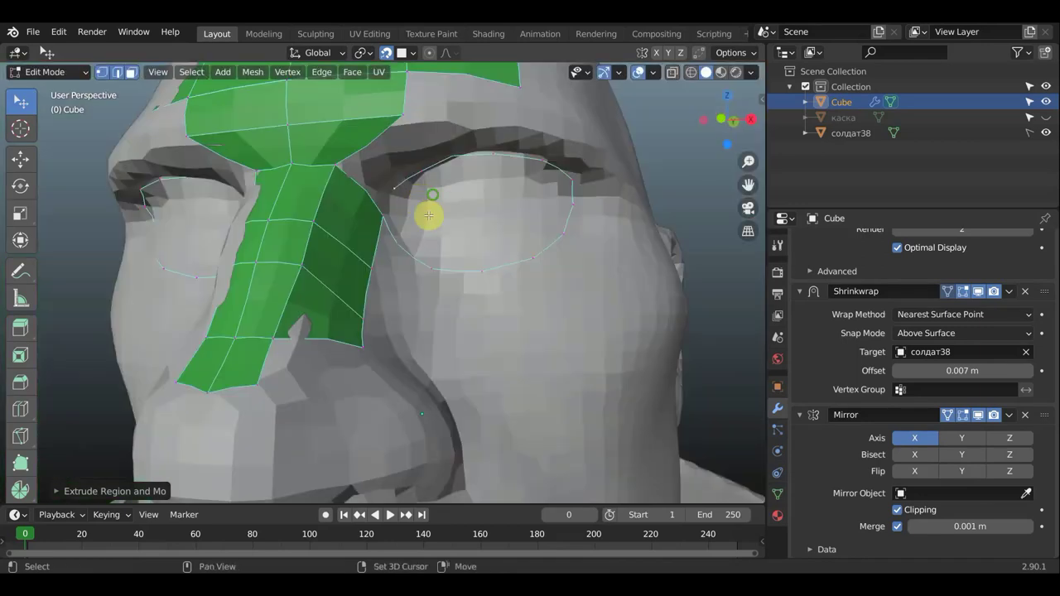
{"action": "middle_click_drag", "start_coordinate": [429, 215], "coordinate": [439, 231], "text": "ctrl"}
{"action": "scroll", "coordinate": [438, 229], "scroll_direction": "down", "scroll_amount": 2, "text": "shift"}
{"action": "scroll", "coordinate": [433, 226], "scroll_direction": "down", "scroll_amount": 3, "text": "shift"}
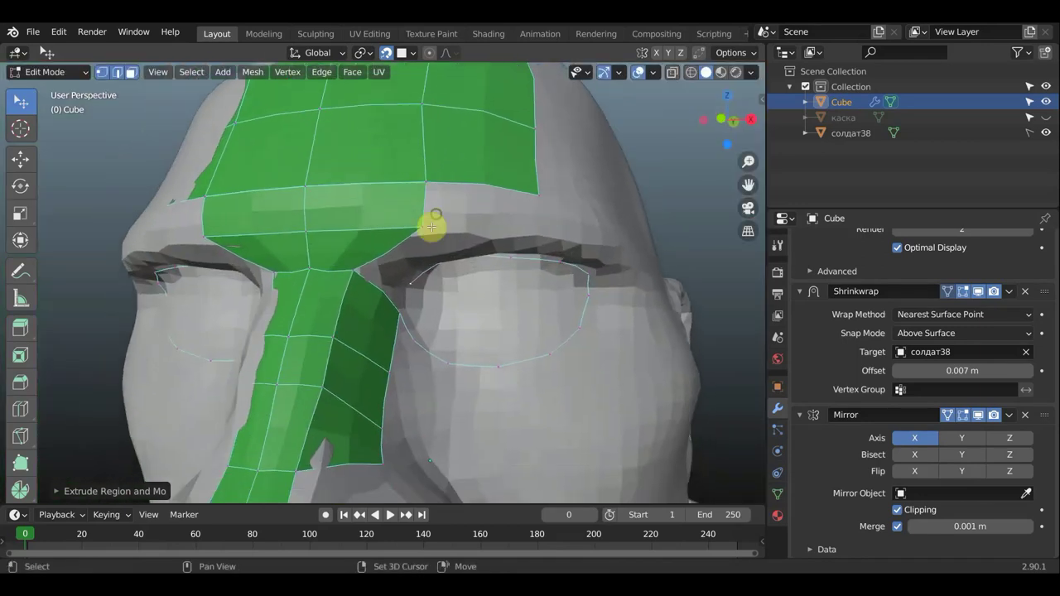
{"action": "scroll", "coordinate": [431, 227], "scroll_direction": "up", "scroll_amount": 5}
{"action": "scroll", "coordinate": [469, 278], "scroll_direction": "down", "scroll_amount": 5}
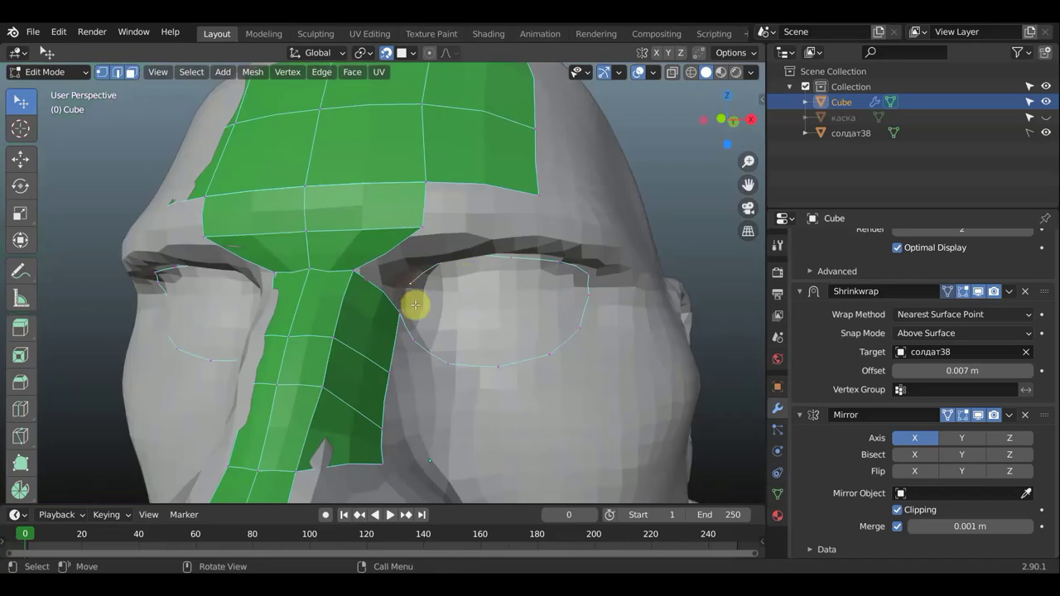
{"action": "key", "text": "g"}
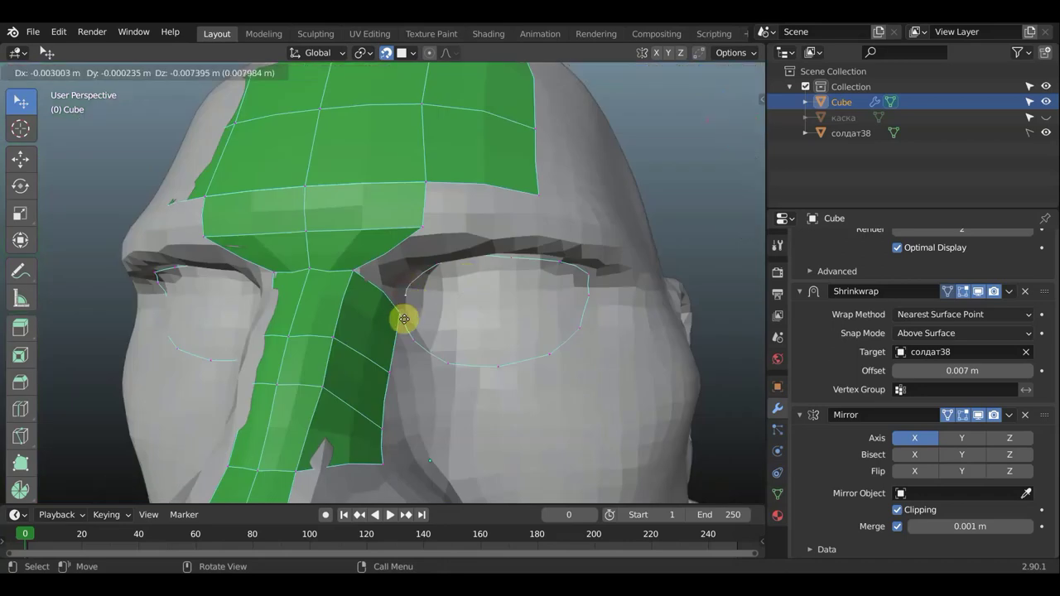
{"action": "left_click", "coordinate": [402, 319]}
{"action": "scroll", "coordinate": [406, 304], "scroll_direction": "up", "scroll_amount": 5}
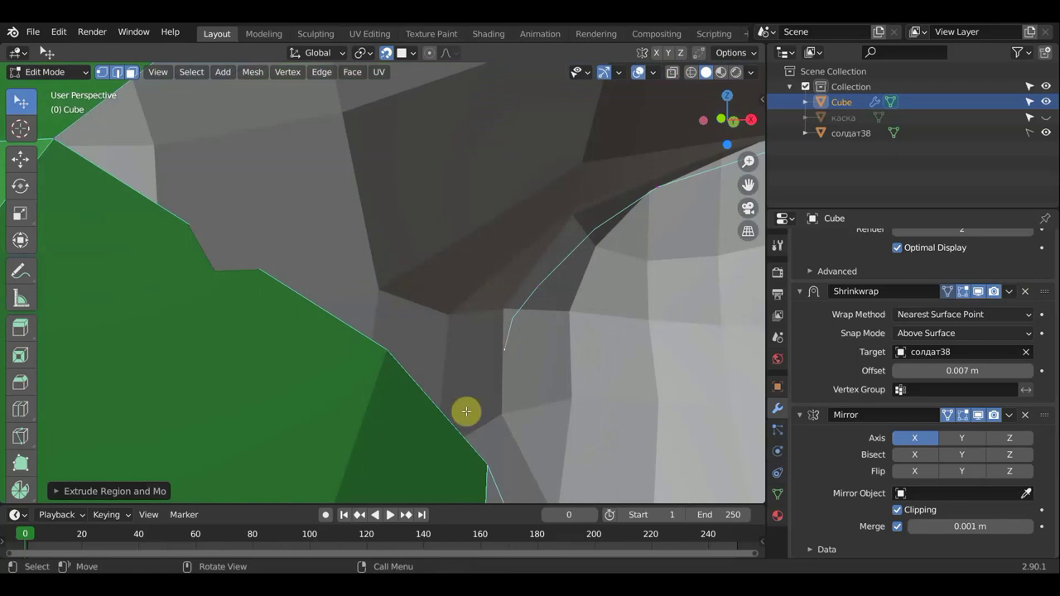
Step: Merge the end vertex into the patch corner using Mesh > Merge > At Last
{"action": "left_click", "coordinate": [486, 466]}
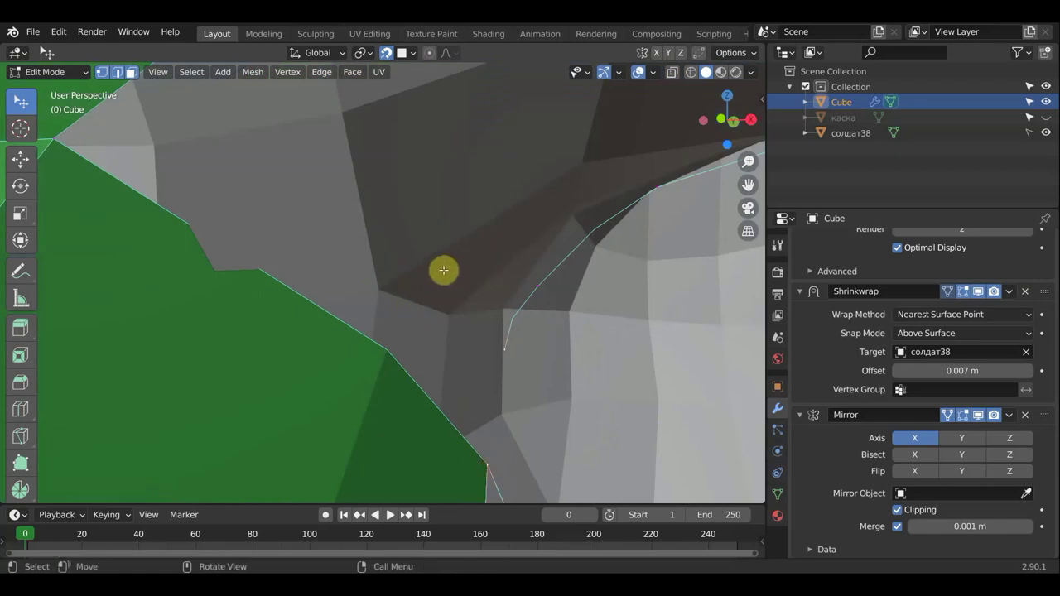
{"action": "left_click", "coordinate": [251, 73]}
{"action": "mouse_move", "coordinate": [272, 179]}
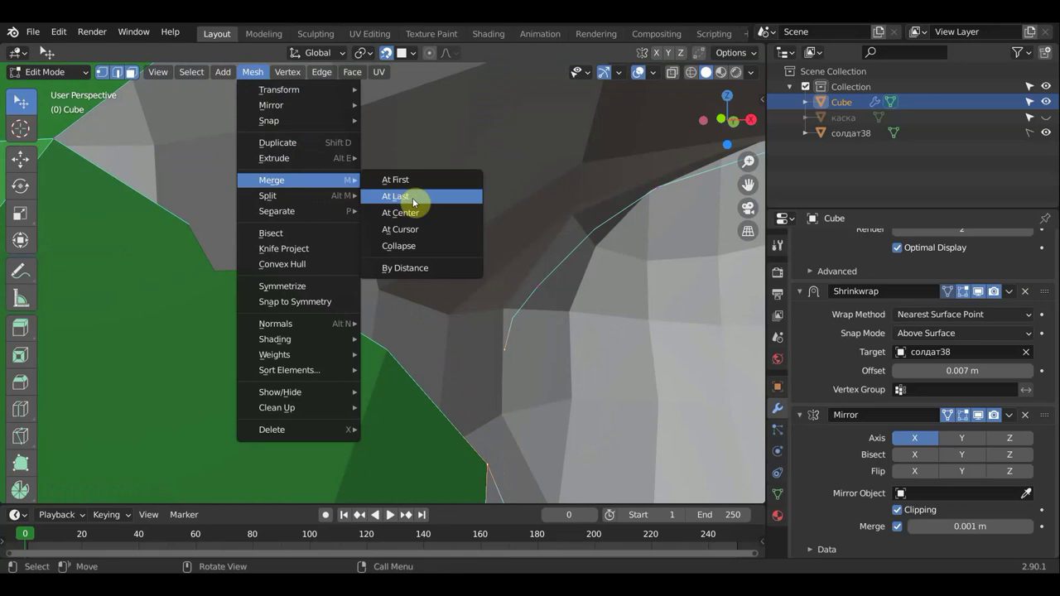
{"action": "left_click", "coordinate": [410, 218]}
{"action": "scroll", "coordinate": [491, 313], "scroll_direction": "down", "scroll_amount": 5}
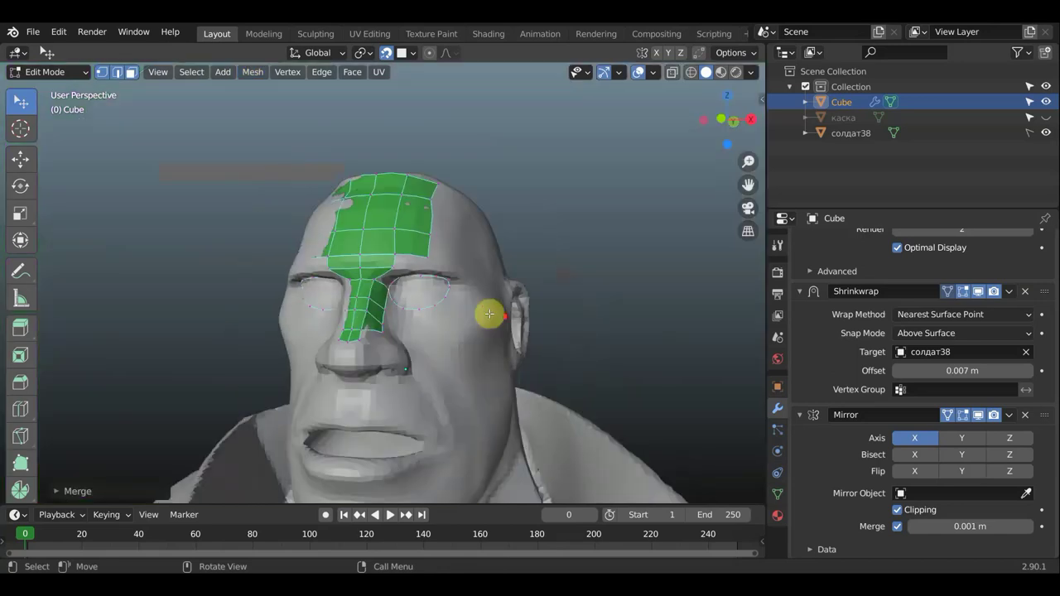
{"action": "scroll", "coordinate": [489, 311], "scroll_direction": "up", "scroll_amount": 3}
{"action": "scroll", "coordinate": [482, 311], "scroll_direction": "up", "scroll_amount": 2}
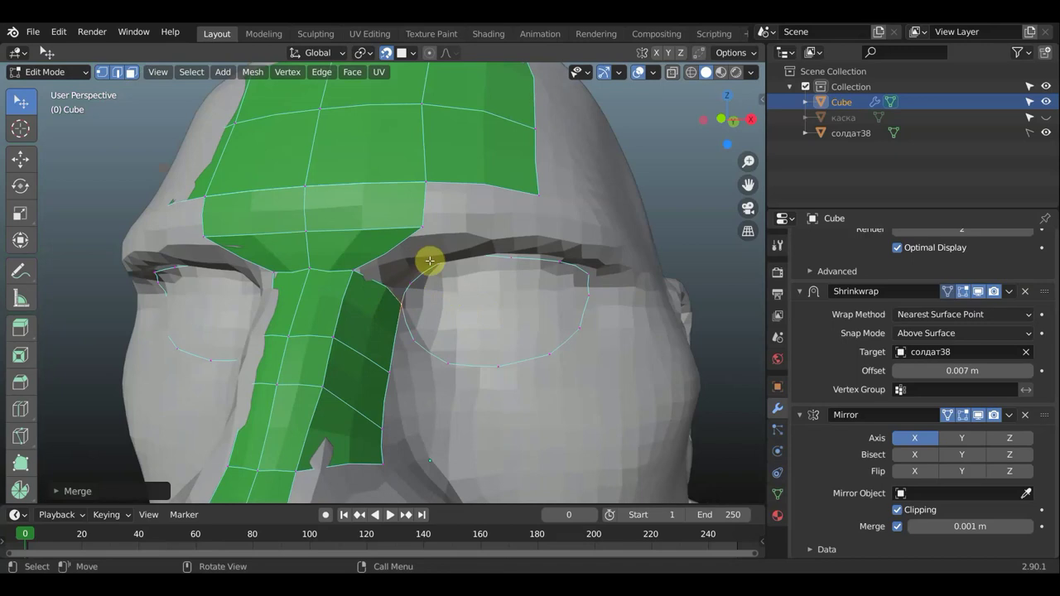
{"action": "scroll", "coordinate": [433, 268], "scroll_direction": "up", "scroll_amount": 4}
{"action": "scroll", "coordinate": [431, 267], "scroll_direction": "down", "scroll_amount": 4}
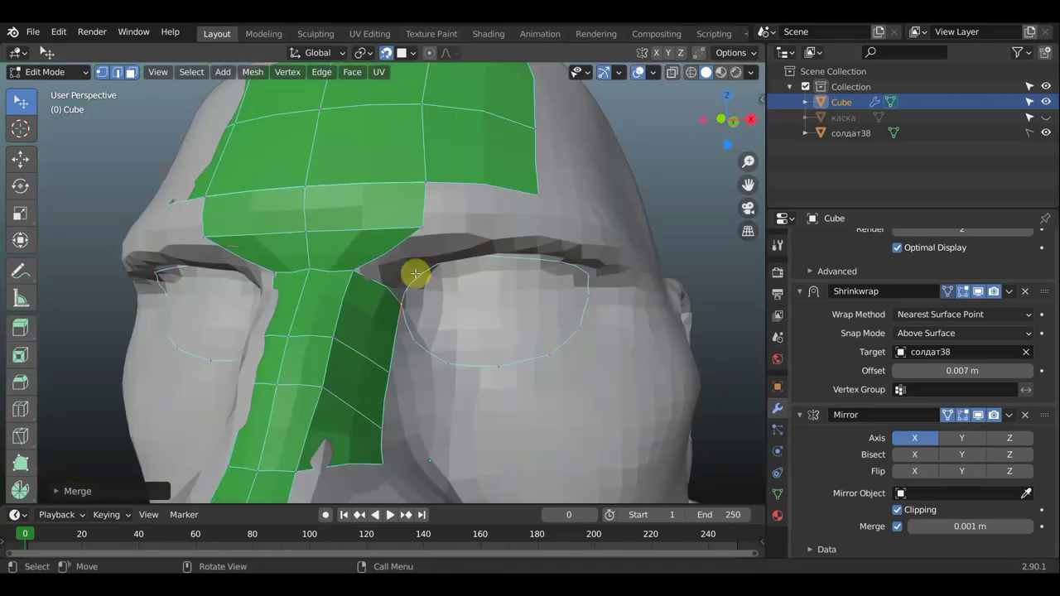
Step: Fill a face between the patch corner and the nose-bridge vertex
{"action": "left_click", "coordinate": [422, 225]}
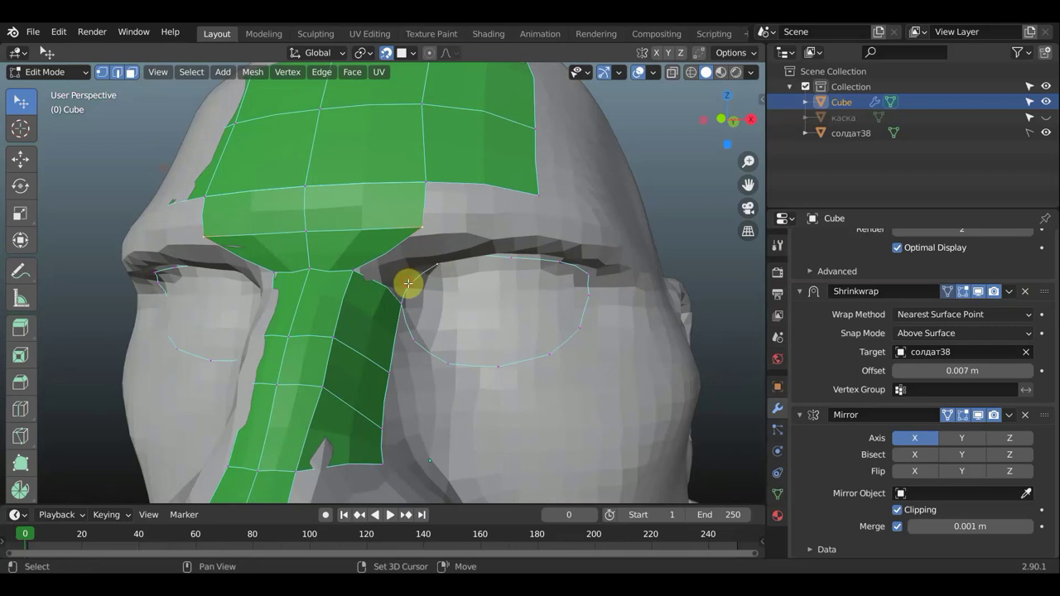
{"action": "left_click", "coordinate": [357, 271], "text": "shift"}
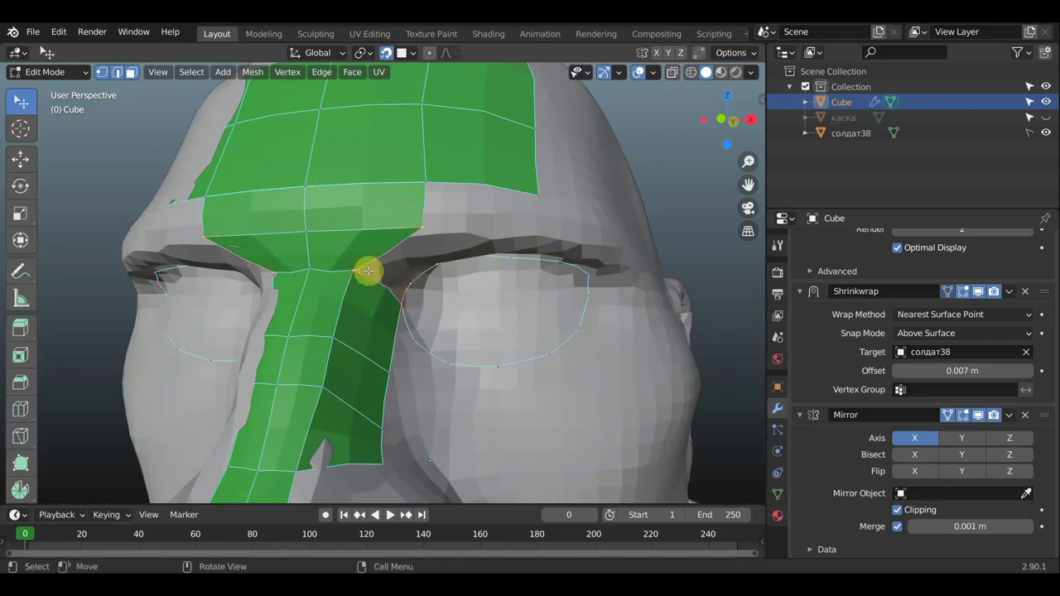
{"action": "key", "text": "f"}
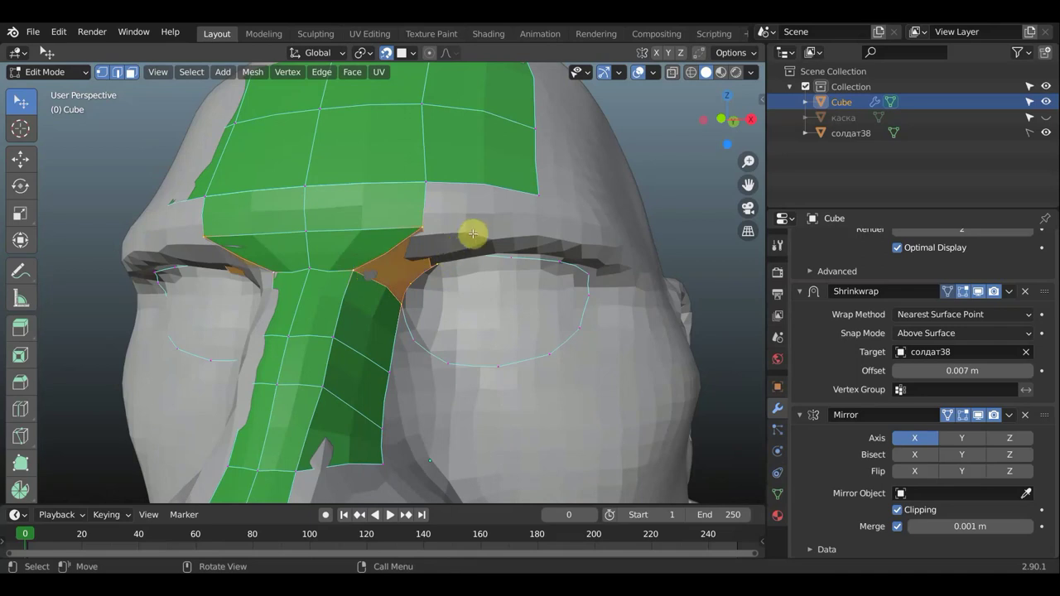
Step: Extrude a vertex under the eye loop, fill the bridging face, and grab the strip's tip vertex
{"action": "left_click", "coordinate": [391, 373]}
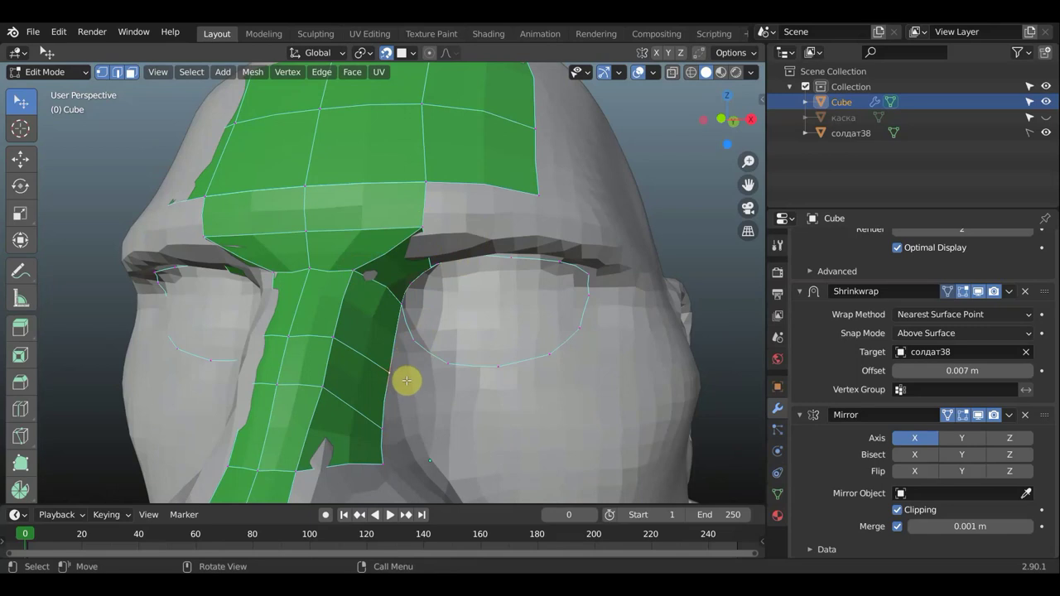
{"action": "key", "text": "e"}
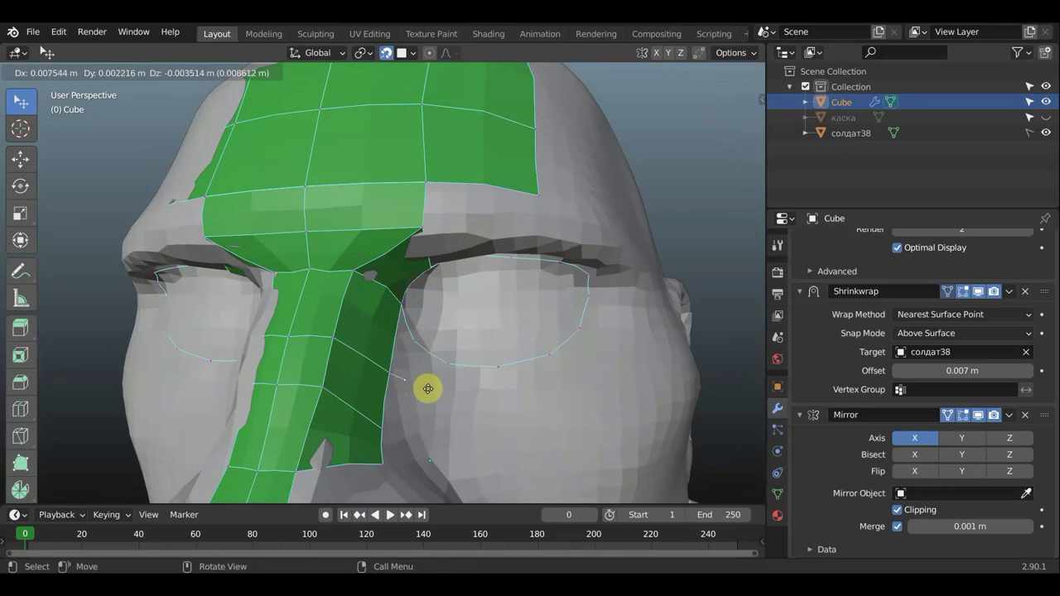
{"action": "left_click", "coordinate": [428, 389]}
{"action": "right_click", "coordinate": [414, 342], "text": "shift"}
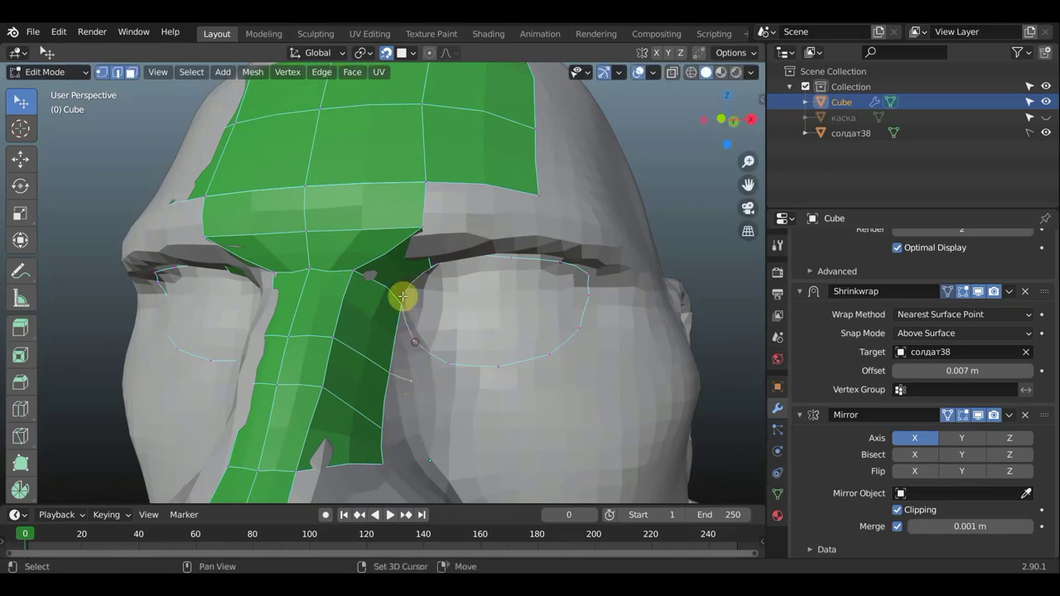
{"action": "left_click", "coordinate": [391, 374], "text": "shift"}
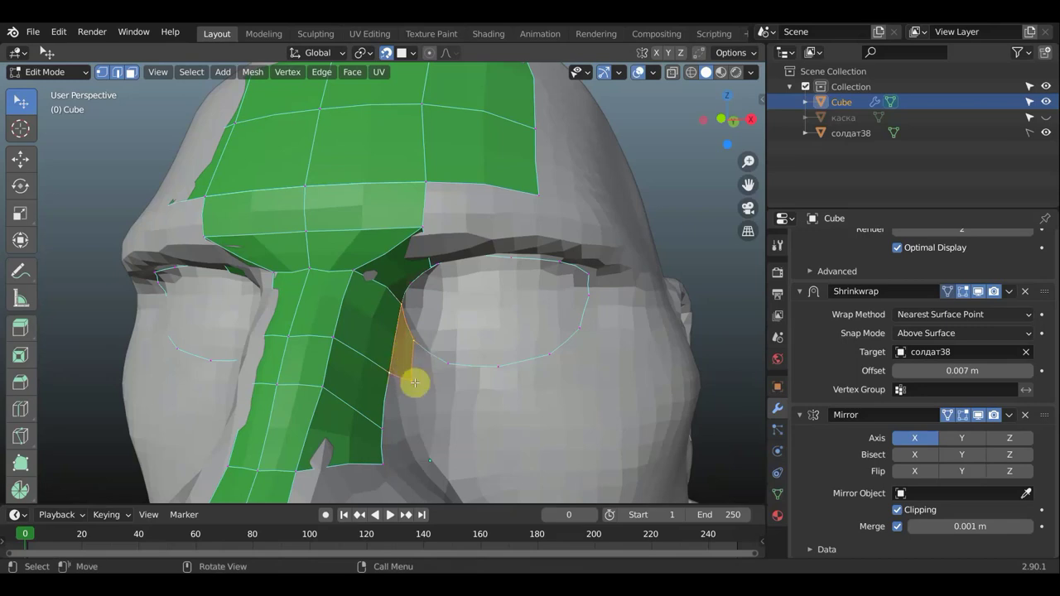
{"action": "key", "text": "f"}
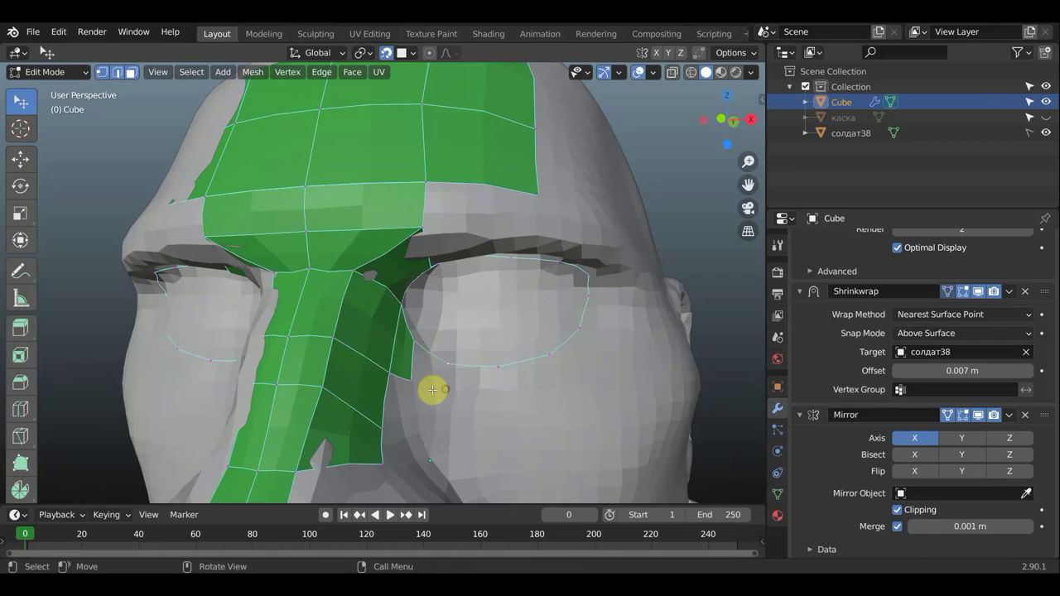
{"action": "left_click", "coordinate": [414, 383]}
{"action": "key", "text": "g"}
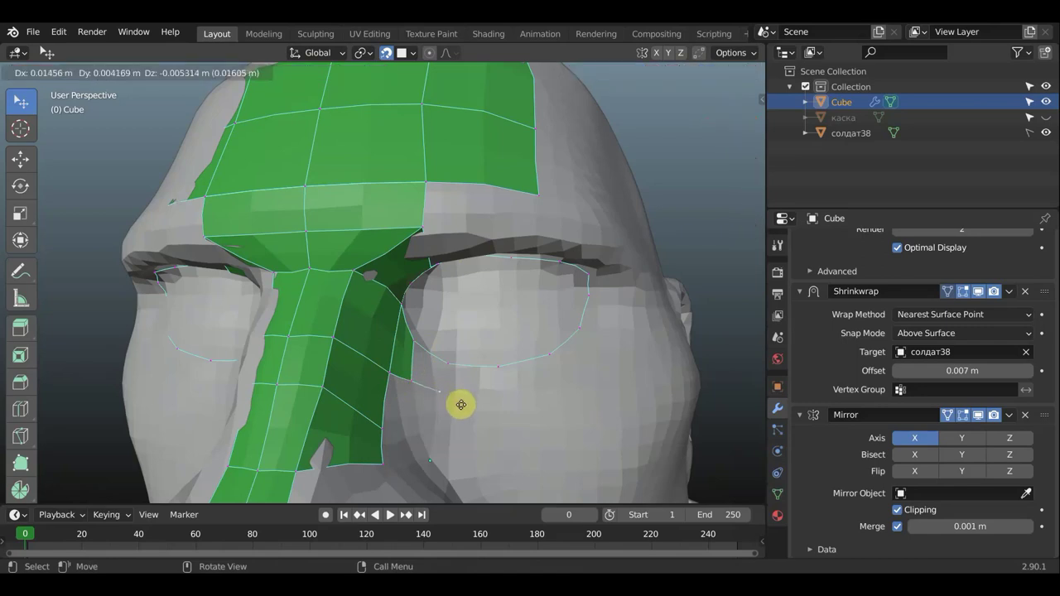
Step: Extrude a chain of vertices under the eye toward the outer eye corner
{"action": "left_click", "coordinate": [472, 403]}
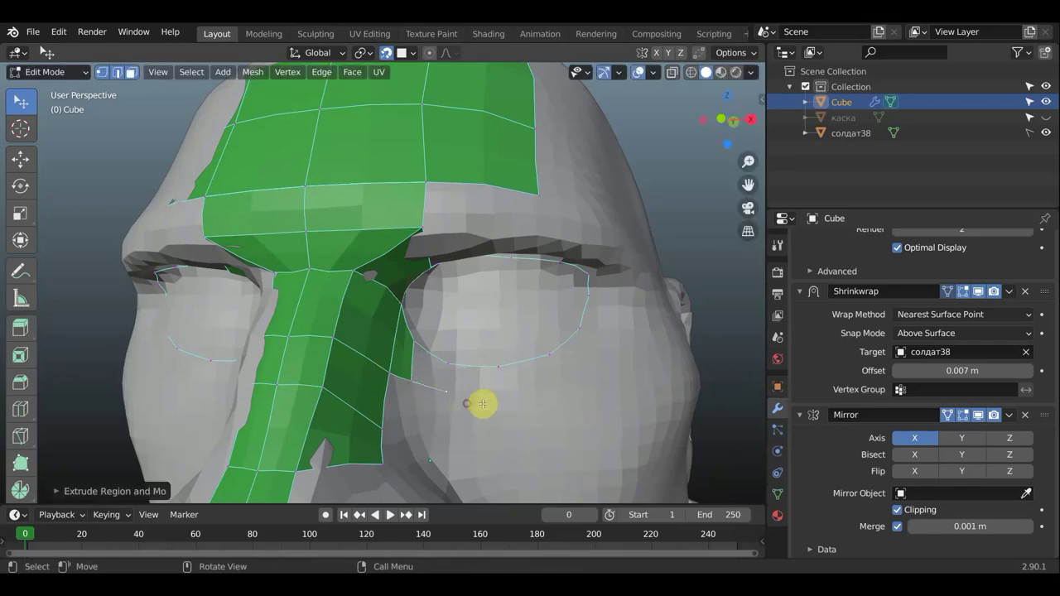
{"action": "key", "text": "e"}
{"action": "left_click", "coordinate": [540, 406]}
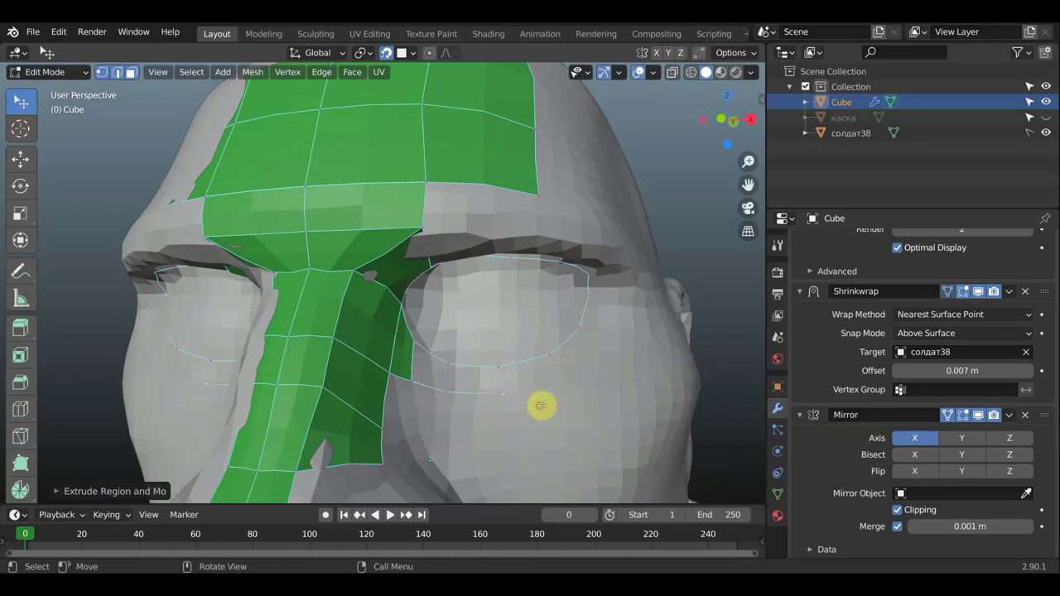
{"action": "key", "text": "e"}
{"action": "left_click", "coordinate": [598, 393]}
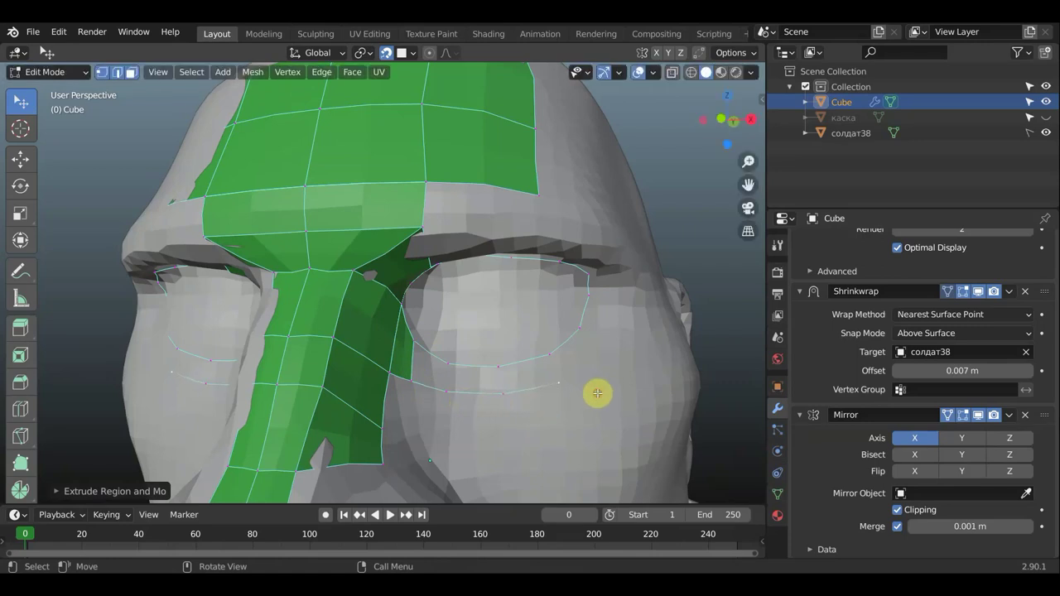
{"action": "key", "text": "e"}
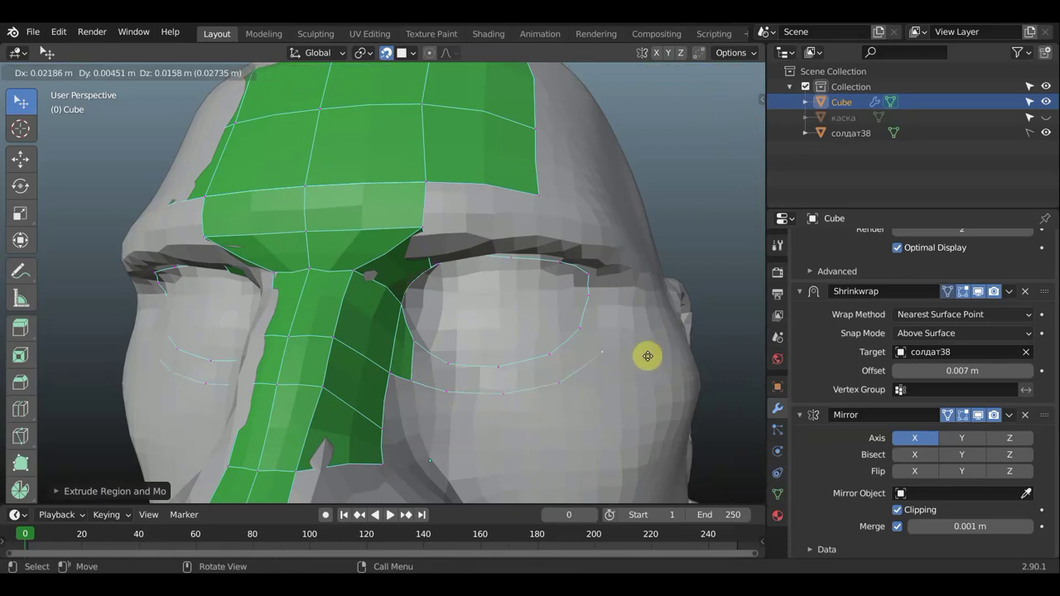
{"action": "left_click", "coordinate": [648, 360]}
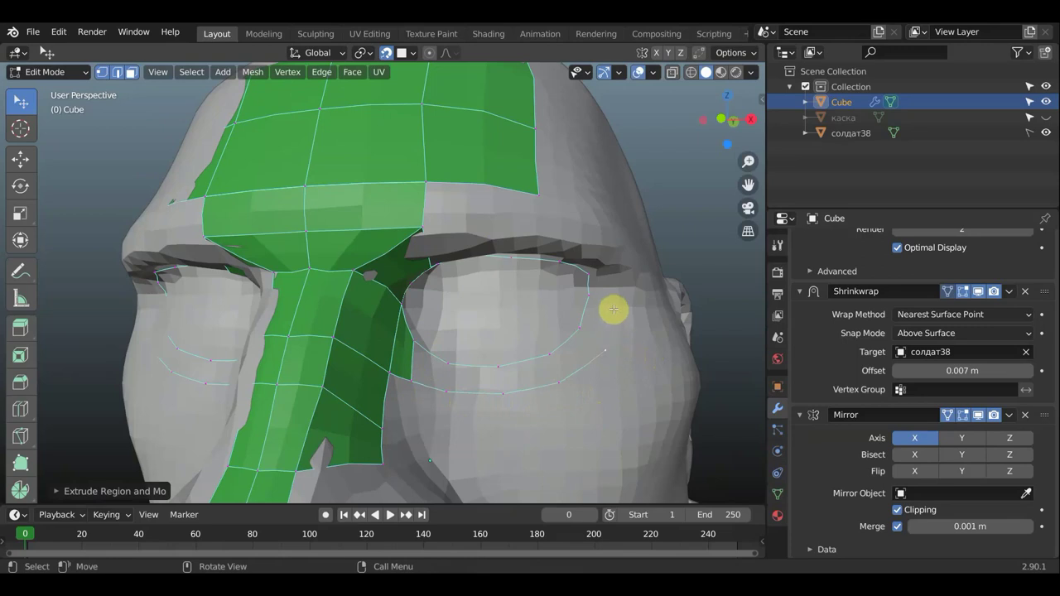
Step: Fill faces between the new chain and the lower eye loop along the socket rim
{"action": "right_click", "coordinate": [503, 393], "text": "shift"}
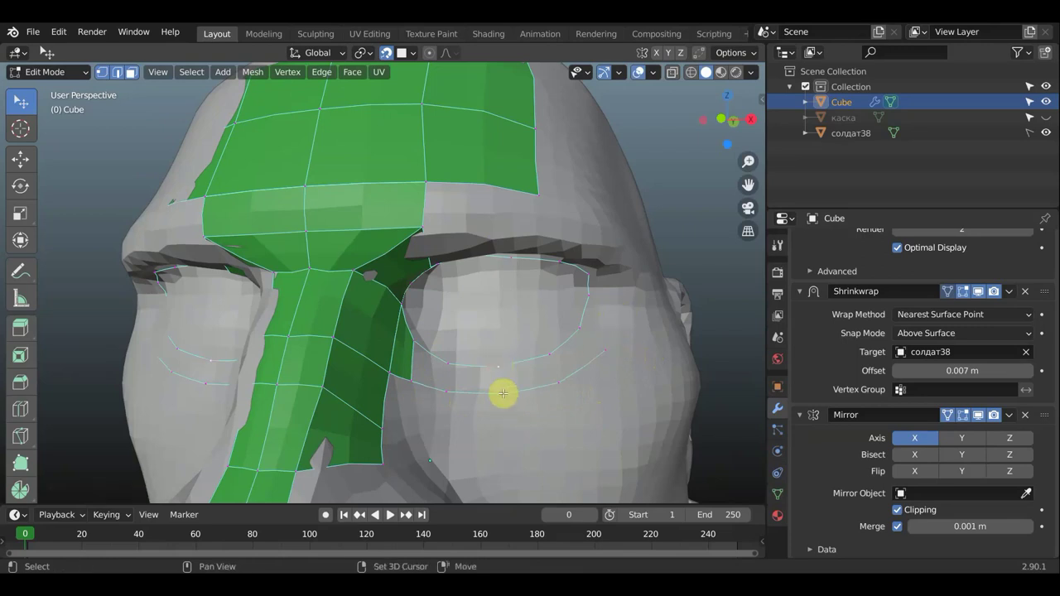
{"action": "left_click", "coordinate": [449, 366], "text": "shift"}
{"action": "key", "text": "f"}
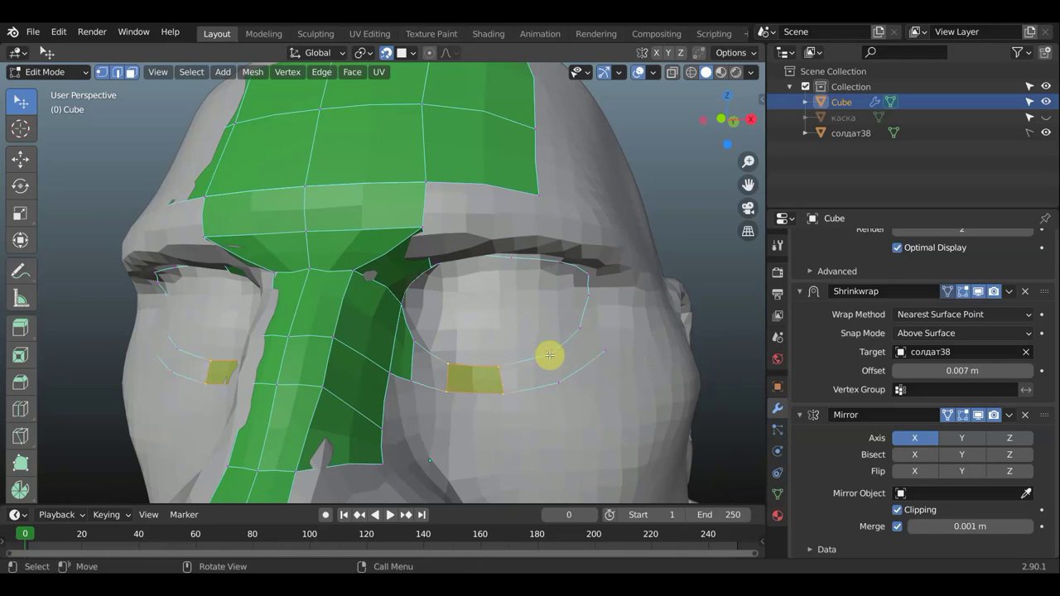
{"action": "left_click", "coordinate": [549, 354], "text": "shift"}
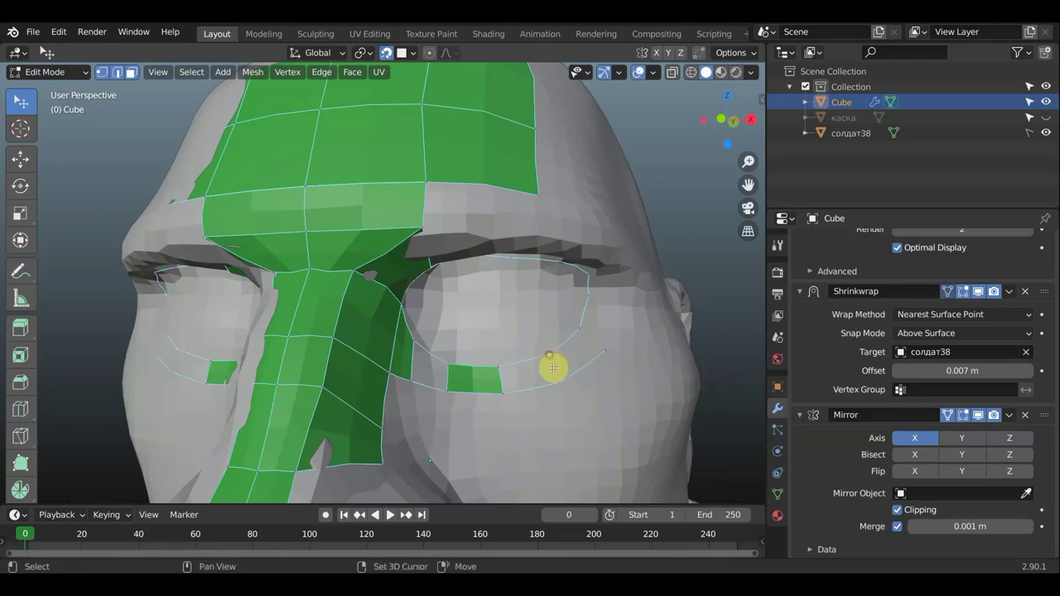
{"action": "left_click", "coordinate": [502, 392], "text": "shift"}
{"action": "key", "text": "f"}
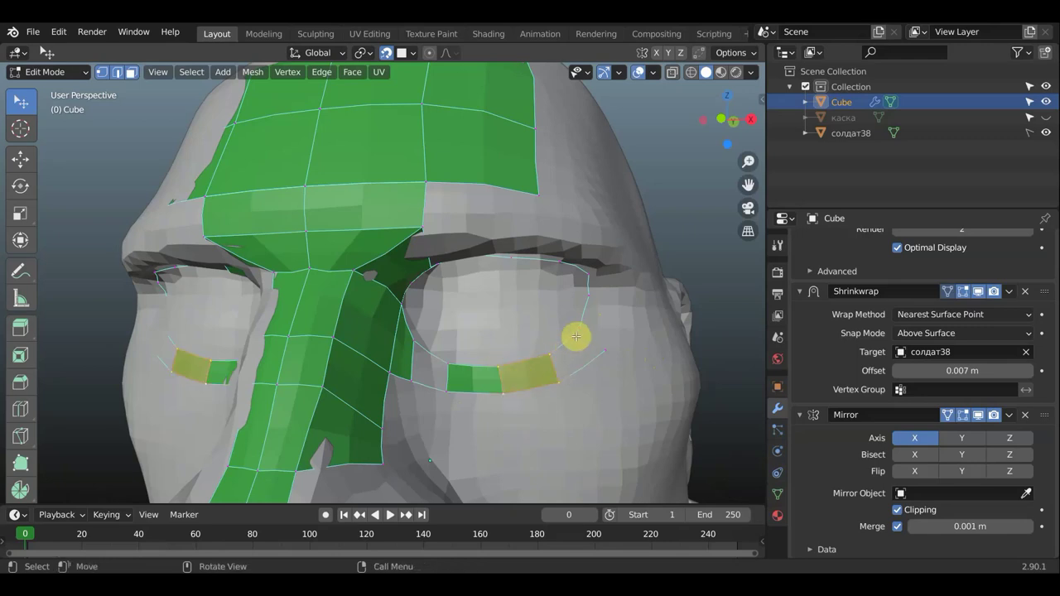
{"action": "key", "text": "f"}
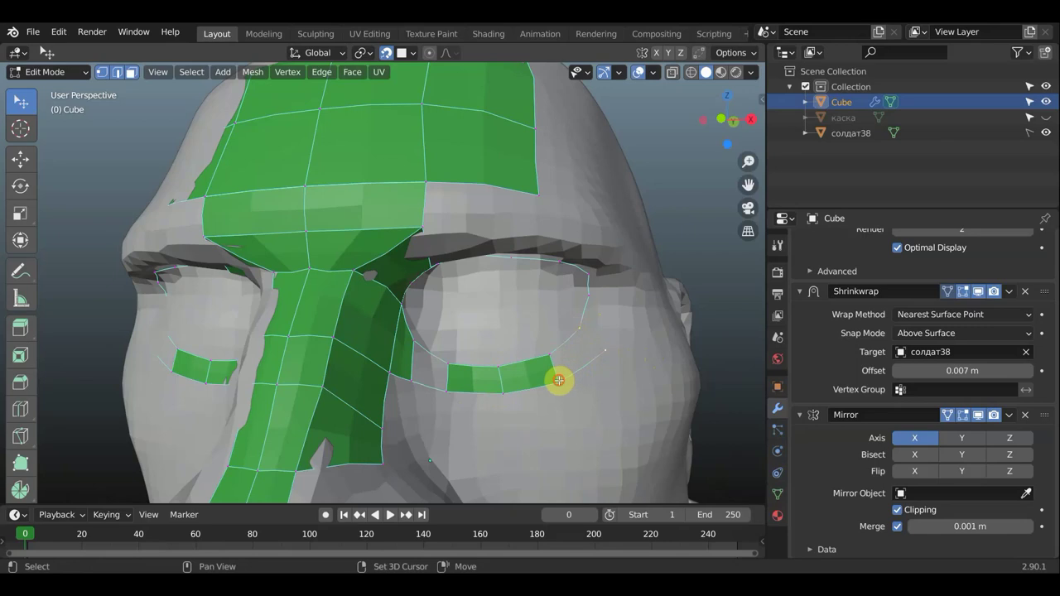
{"action": "left_click", "coordinate": [558, 380], "text": "shift"}
{"action": "key", "text": "f"}
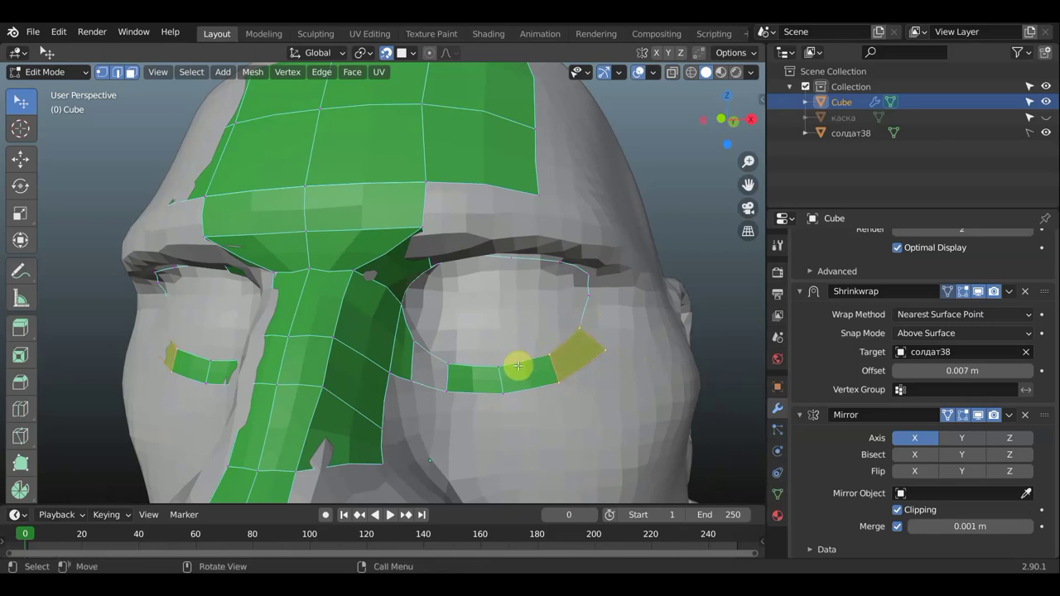
{"action": "left_click", "coordinate": [444, 364]}
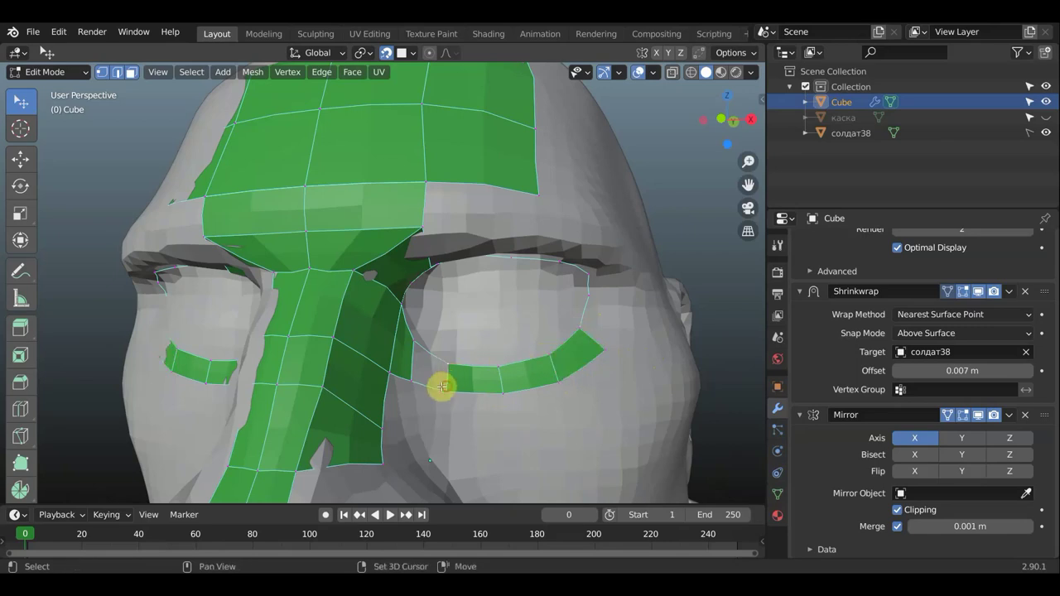
{"action": "left_click", "coordinate": [413, 342], "text": "shift"}
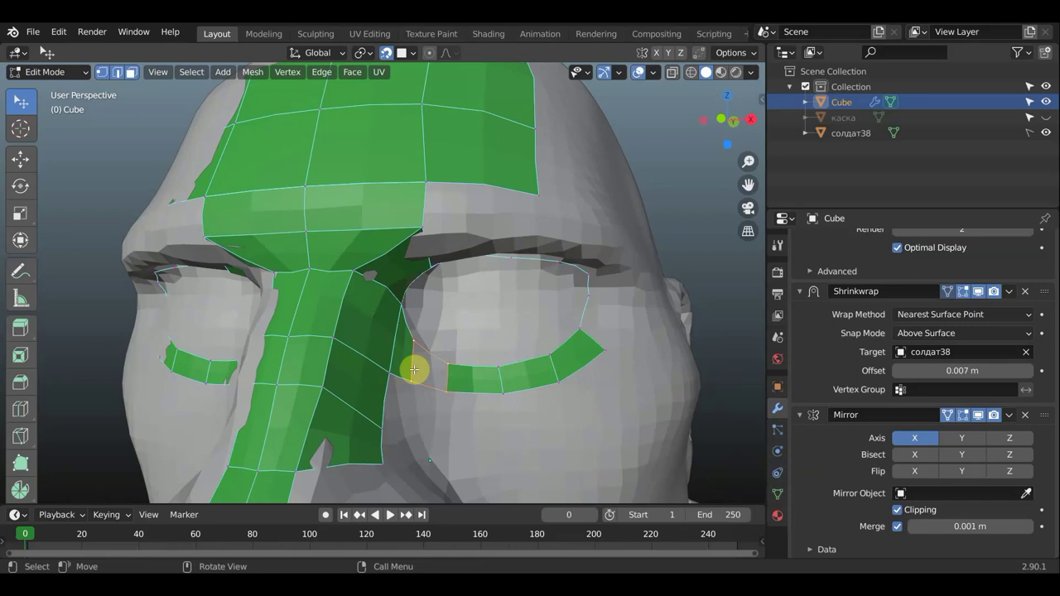
{"action": "key", "text": "f"}
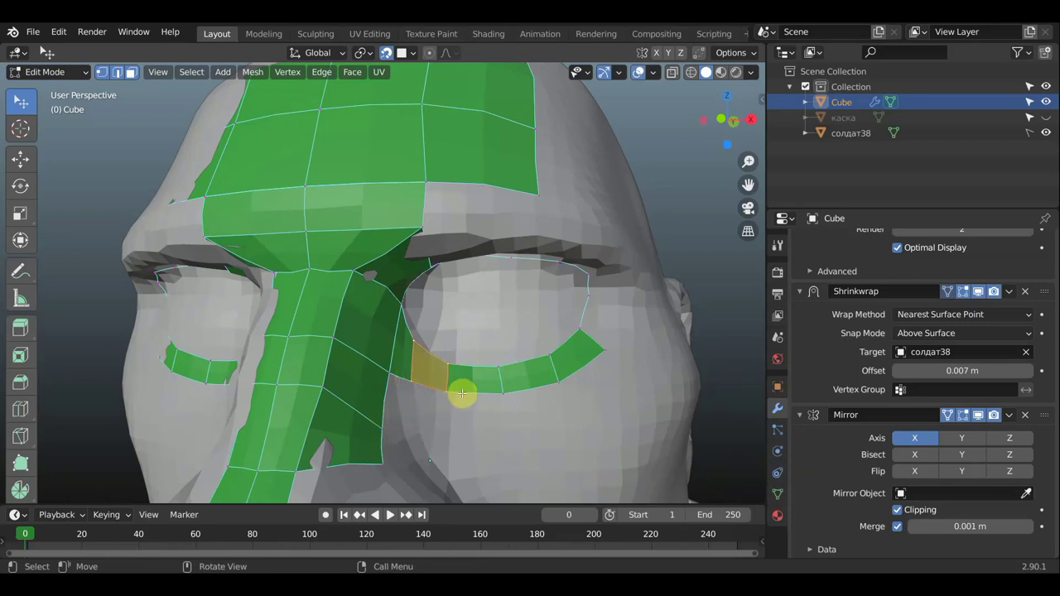
Step: Extrude the row's three lower edges down onto the cheek
{"action": "left_click", "coordinate": [431, 384]}
{"action": "left_click", "coordinate": [523, 394], "text": "shift"}
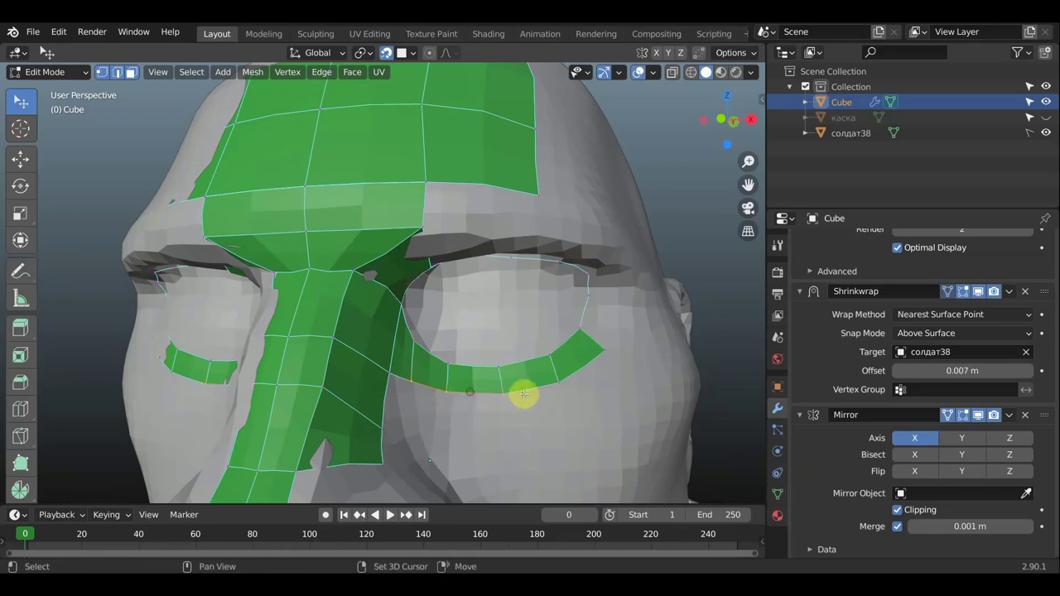
{"action": "left_click", "coordinate": [594, 367], "text": "shift"}
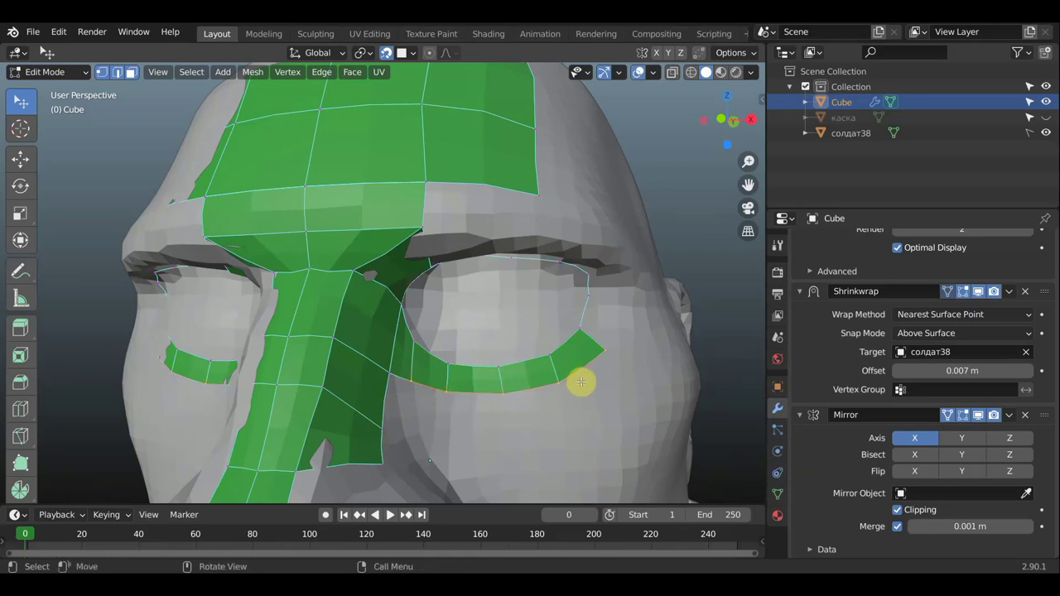
{"action": "key", "text": "e"}
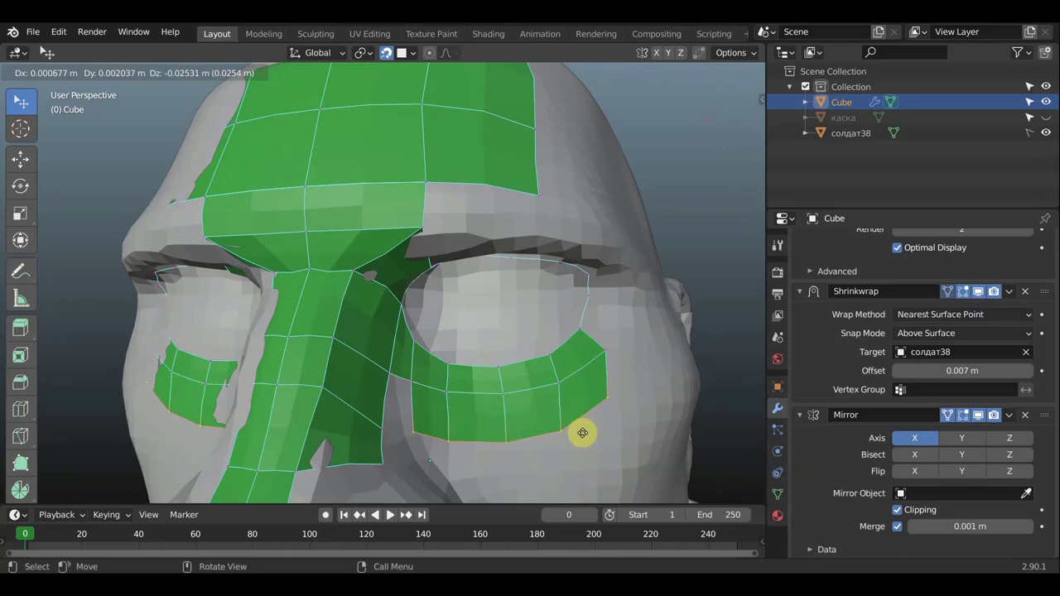
Step: Place the first cheek row, then extrude the lower edges down into a second row of cheek faces
{"action": "left_click", "coordinate": [582, 433]}
{"action": "key", "text": "e"}
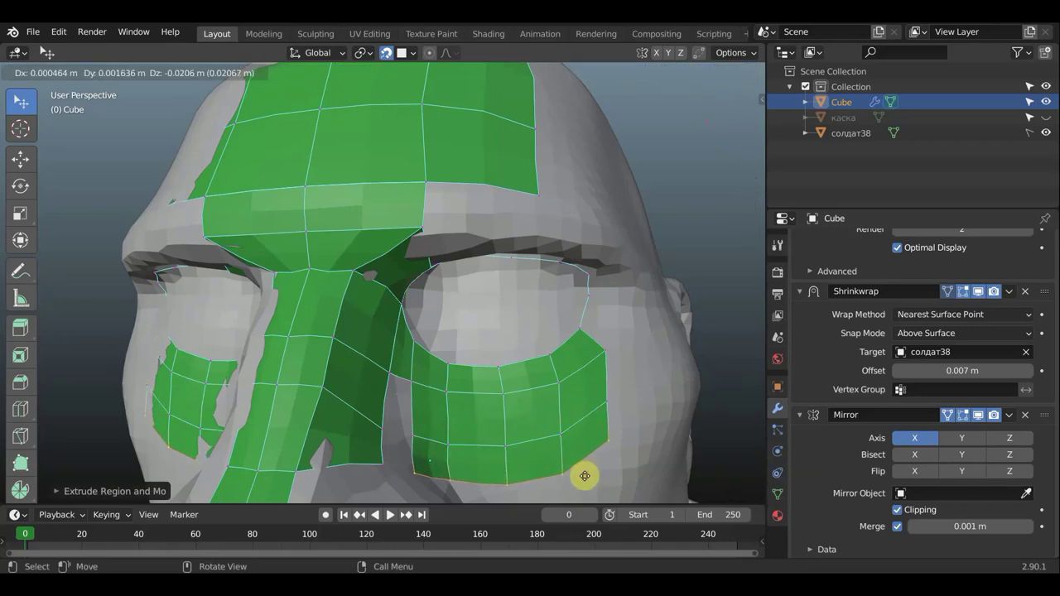
{"action": "left_click", "coordinate": [584, 472]}
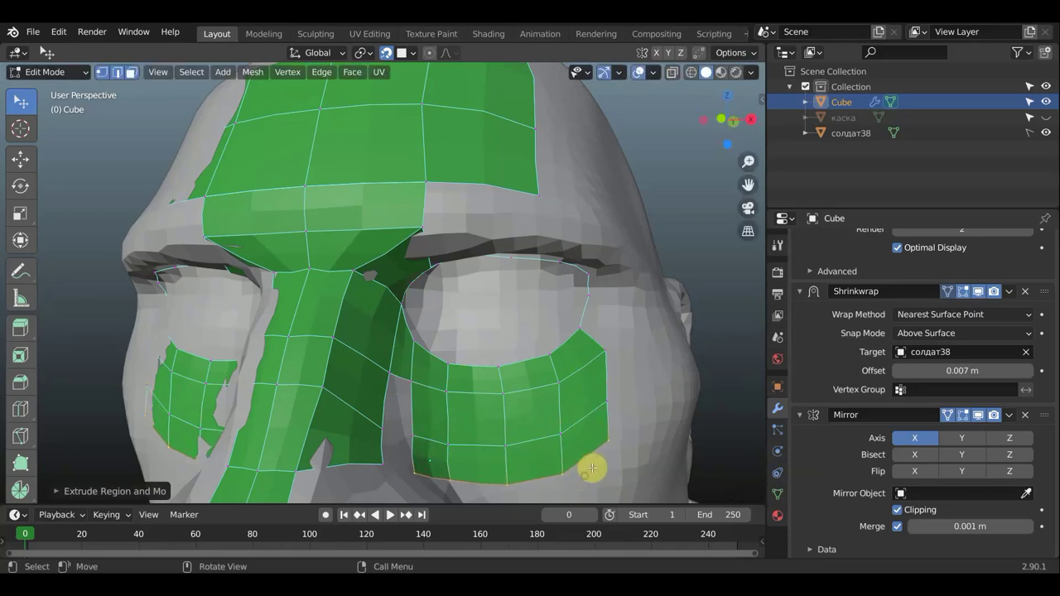
Step: Fill a face between the two edges beside the nose, bridging the under-eye ring and nose strip
{"action": "left_click", "coordinate": [412, 472]}
{"action": "left_click", "coordinate": [384, 464], "text": "shift"}
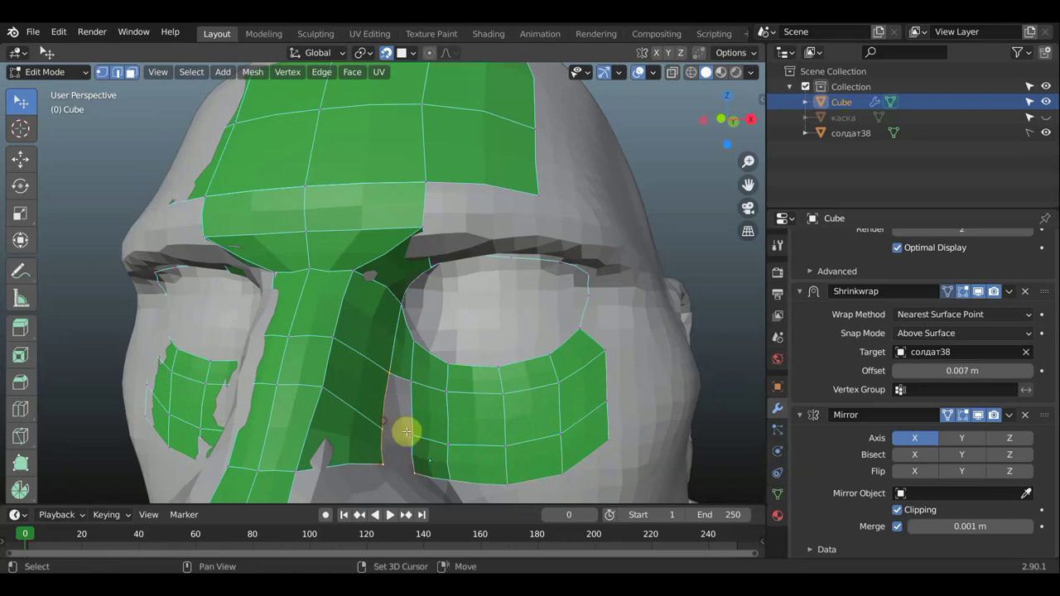
{"action": "key", "text": "f"}
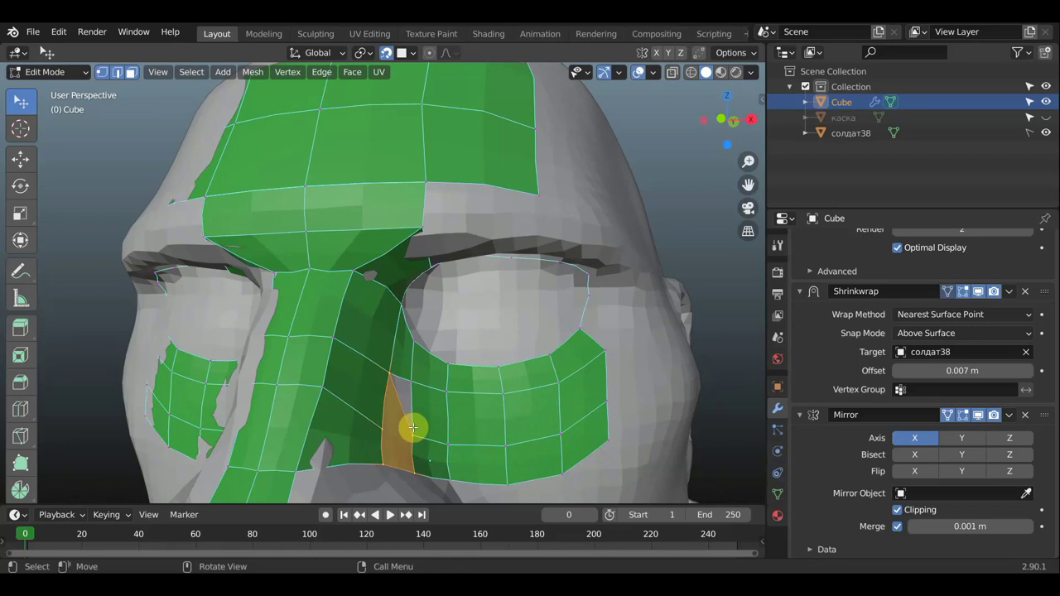
{"action": "key", "text": "ctrl+z"}
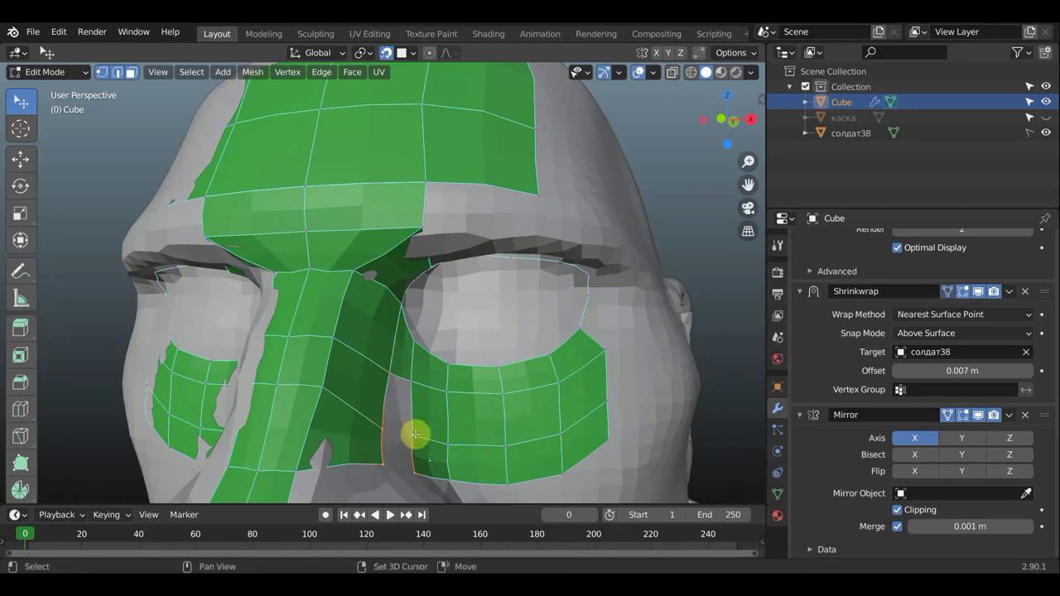
{"action": "key", "text": "f"}
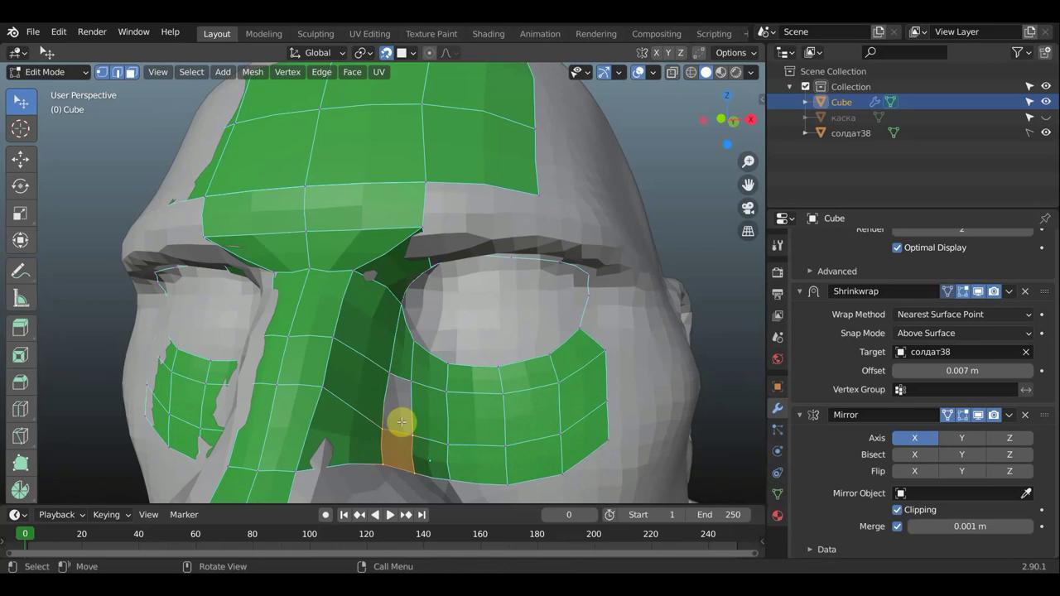
Step: Select the new face beside the nose and orbit to check the join from the side
{"action": "left_click", "coordinate": [402, 430]}
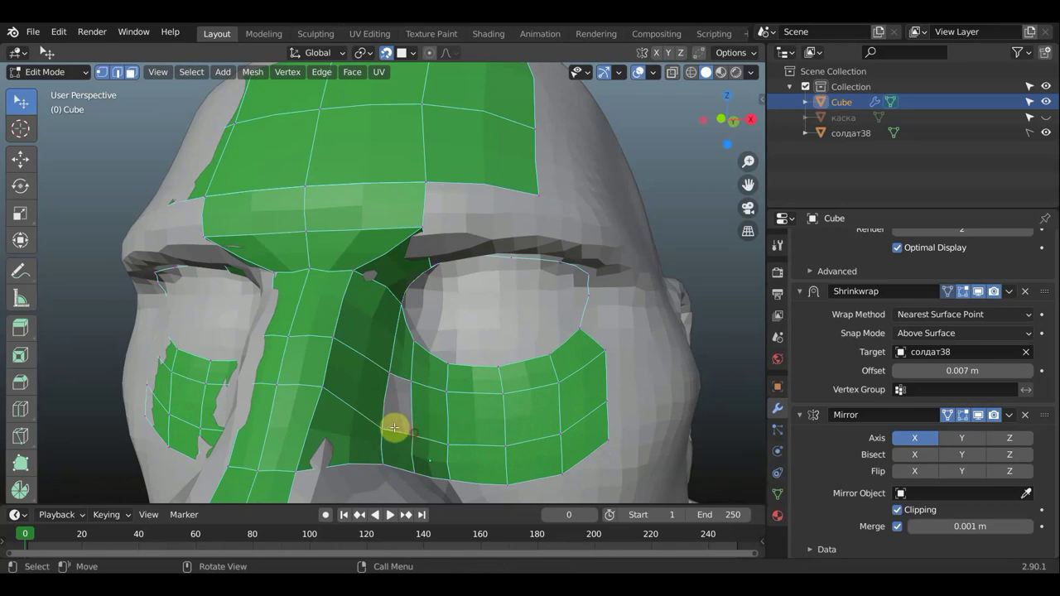
{"action": "left_click", "coordinate": [418, 388]}
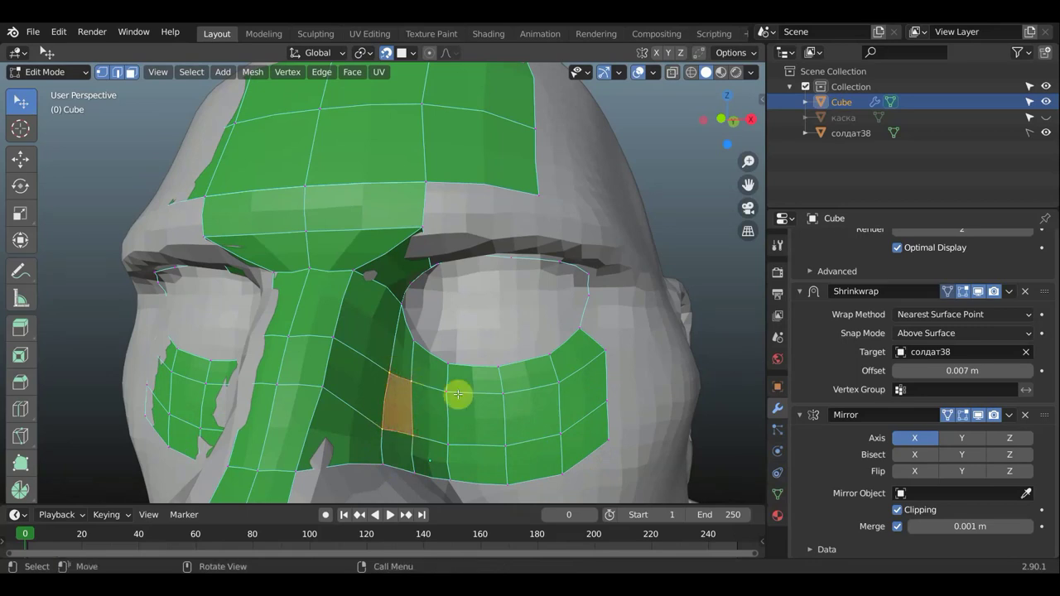
{"action": "scroll", "coordinate": [590, 365], "scroll_direction": "down", "scroll_amount": 5}
{"action": "middle_click_drag", "start_coordinate": [589, 364], "coordinate": [597, 321]}
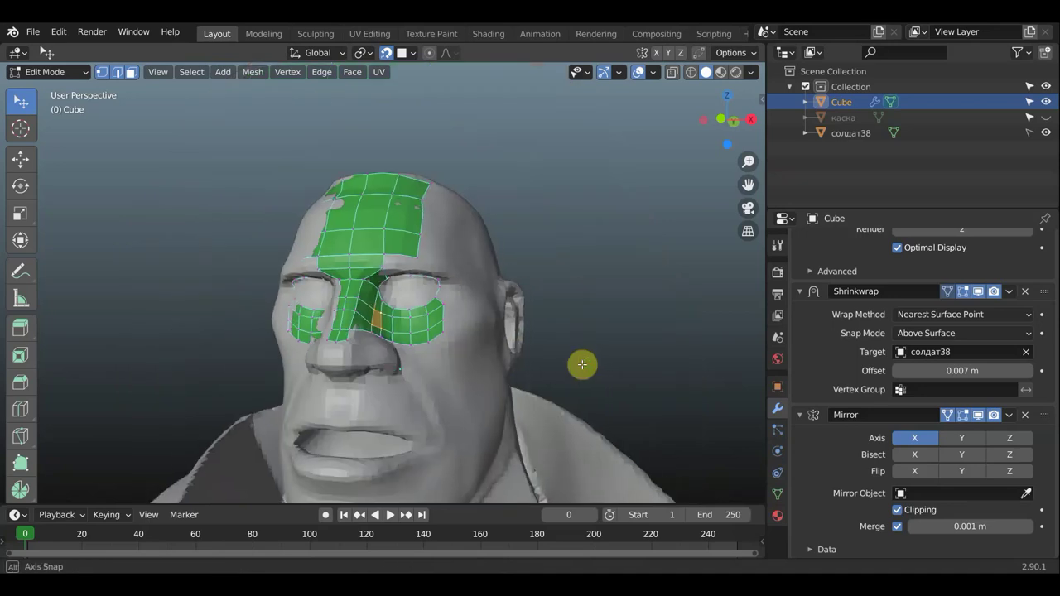
{"action": "scroll", "coordinate": [596, 322], "scroll_direction": "up", "scroll_amount": 3}
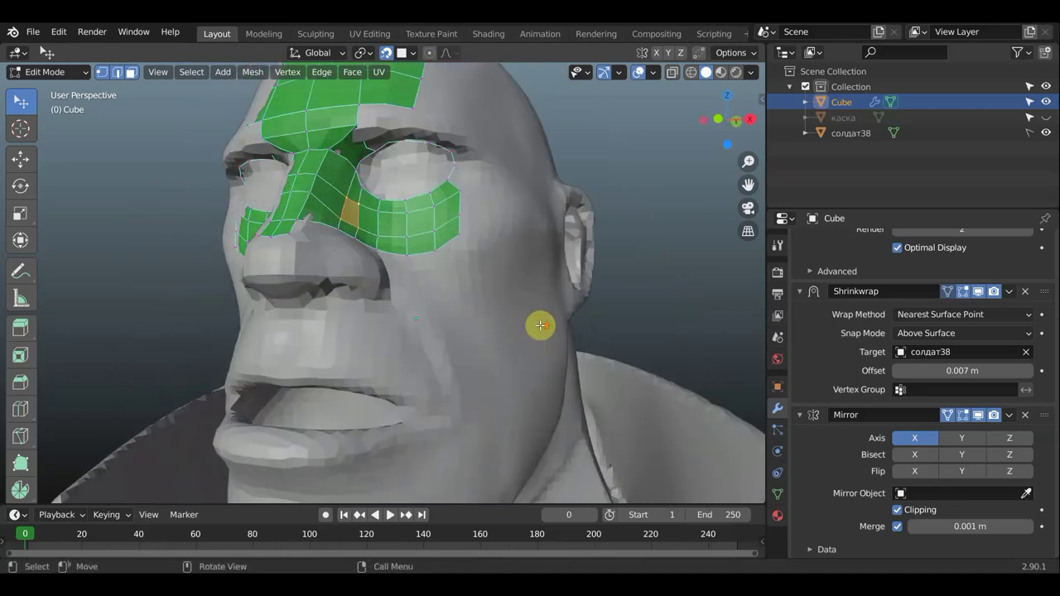
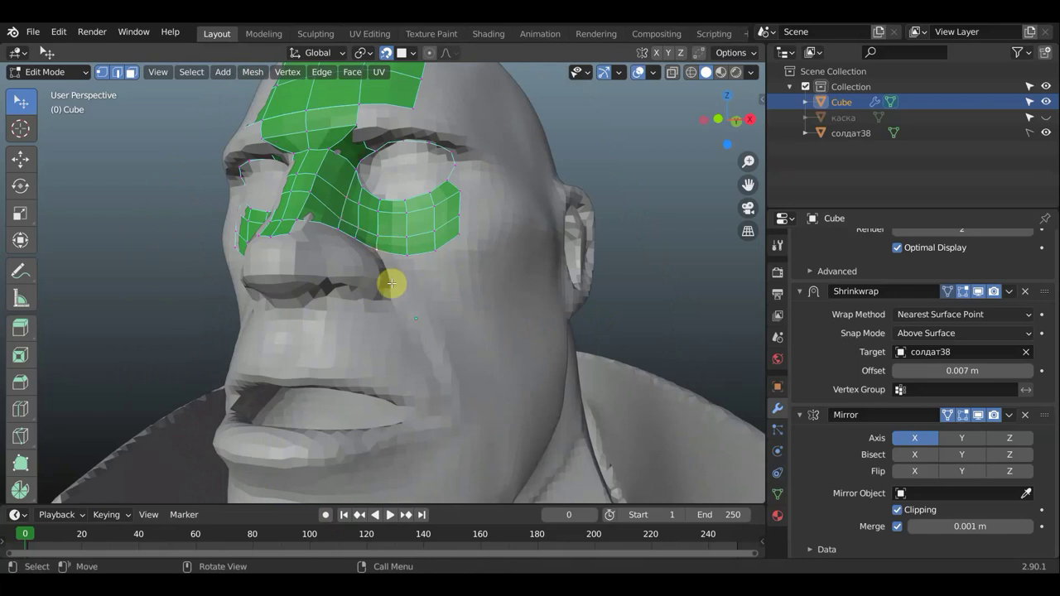
Step: Extend the edge chain from beside the nostril down the cheek, past the mouth corner
{"action": "key", "text": "g"}
{"action": "left_click", "coordinate": [407, 313]}
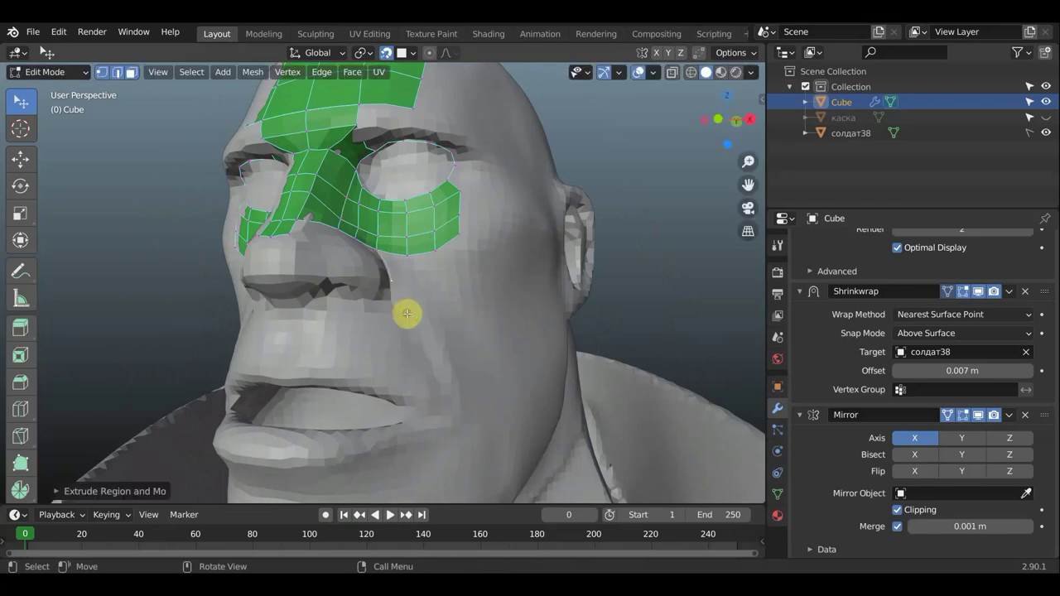
{"action": "key", "text": "g"}
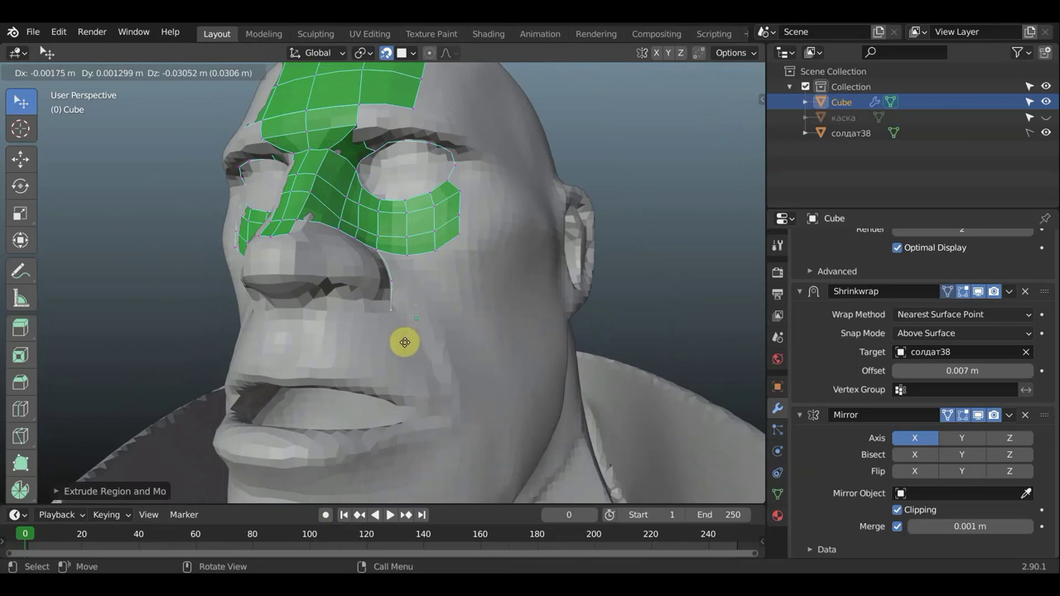
{"action": "left_click", "coordinate": [407, 334]}
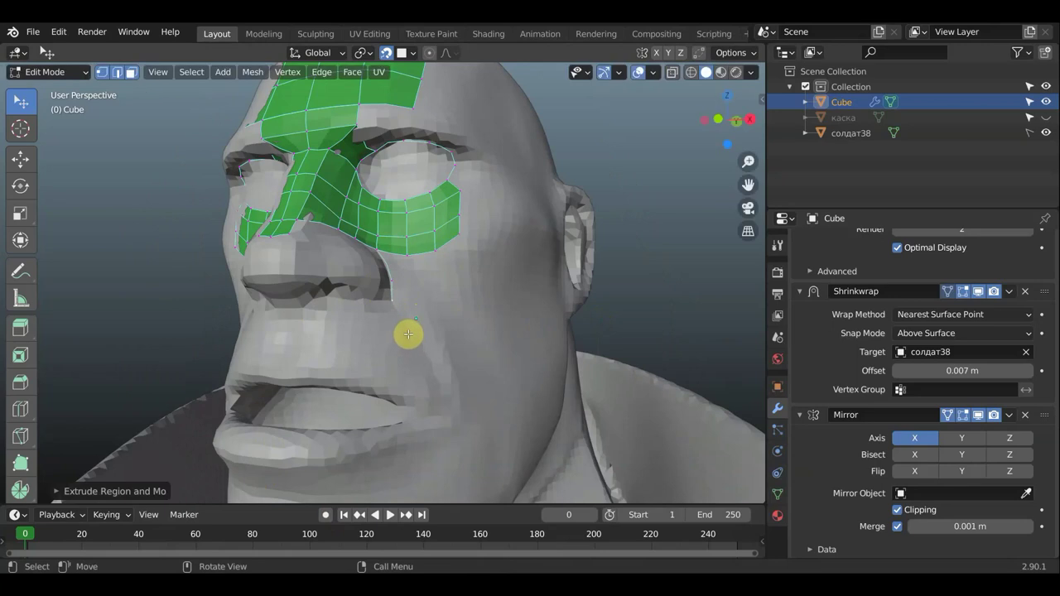
{"action": "key", "text": "g"}
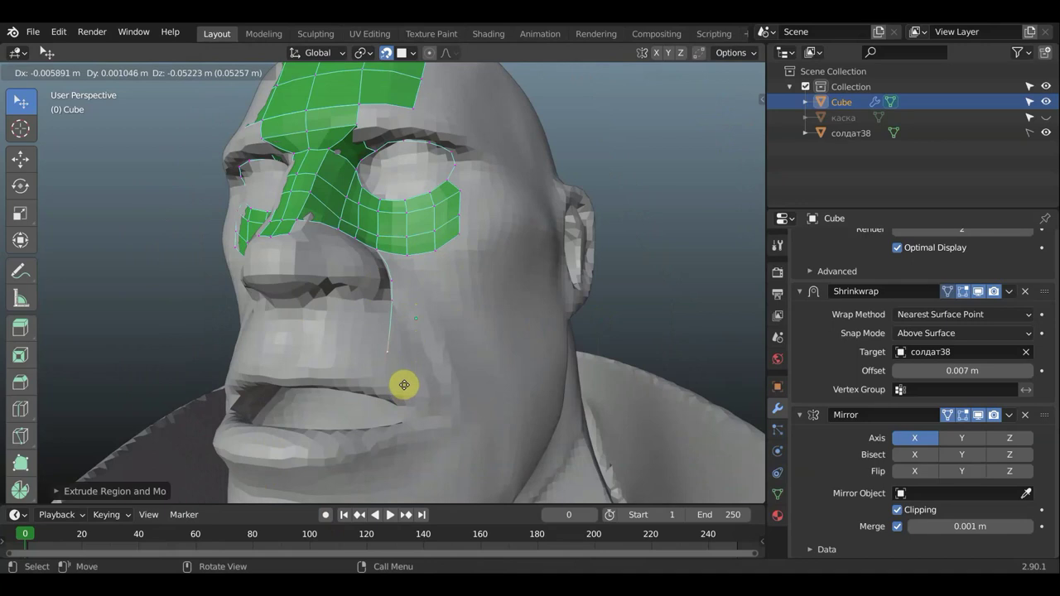
{"action": "left_click", "coordinate": [404, 384]}
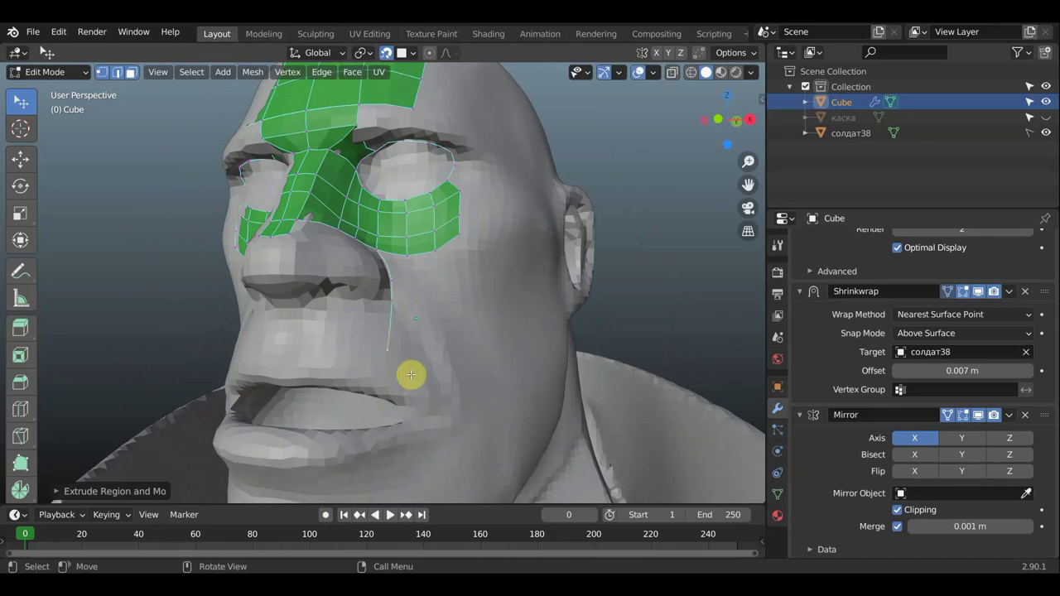
{"action": "key", "text": "e"}
{"action": "left_click", "coordinate": [442, 384]}
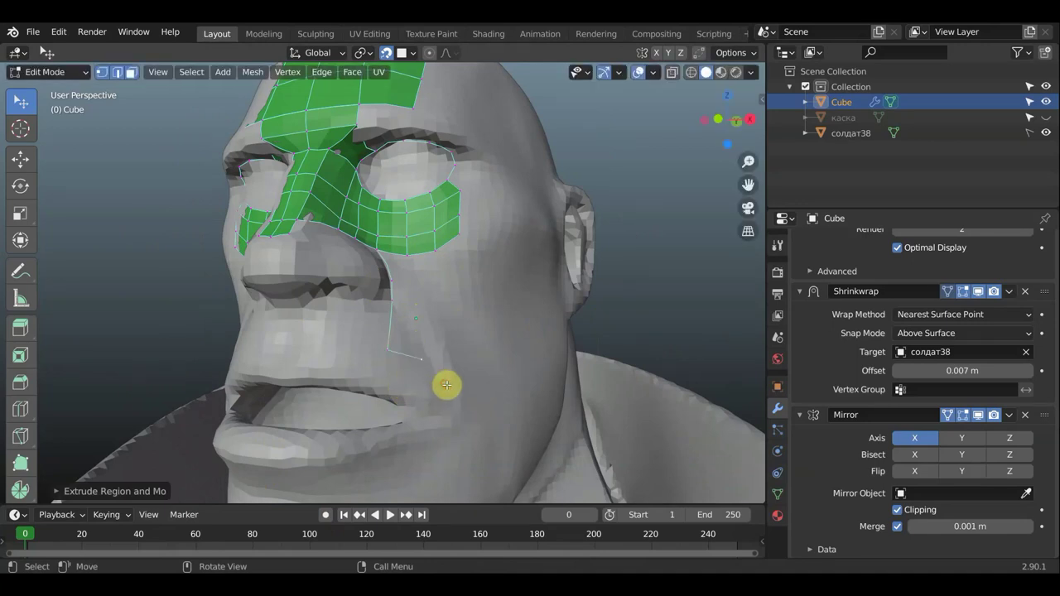
{"action": "key", "text": "e"}
{"action": "left_click", "coordinate": [472, 409]}
{"action": "key", "text": "e"}
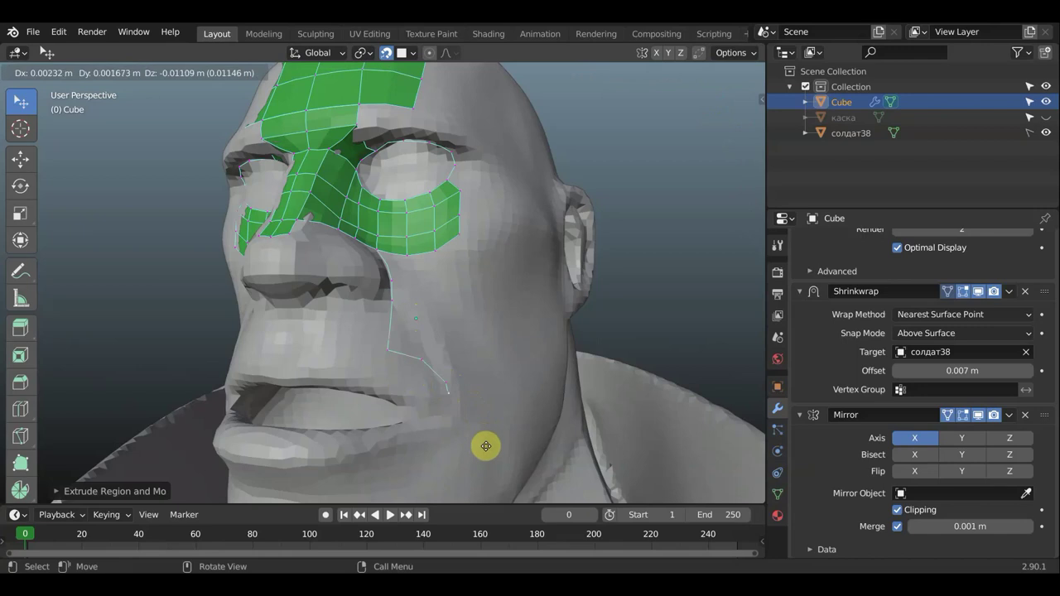
{"action": "left_click", "coordinate": [474, 491]}
Step: Continue the chain with three vertices running under the lower lip
{"action": "middle_click_drag", "start_coordinate": [541, 412], "coordinate": [478, 280]}
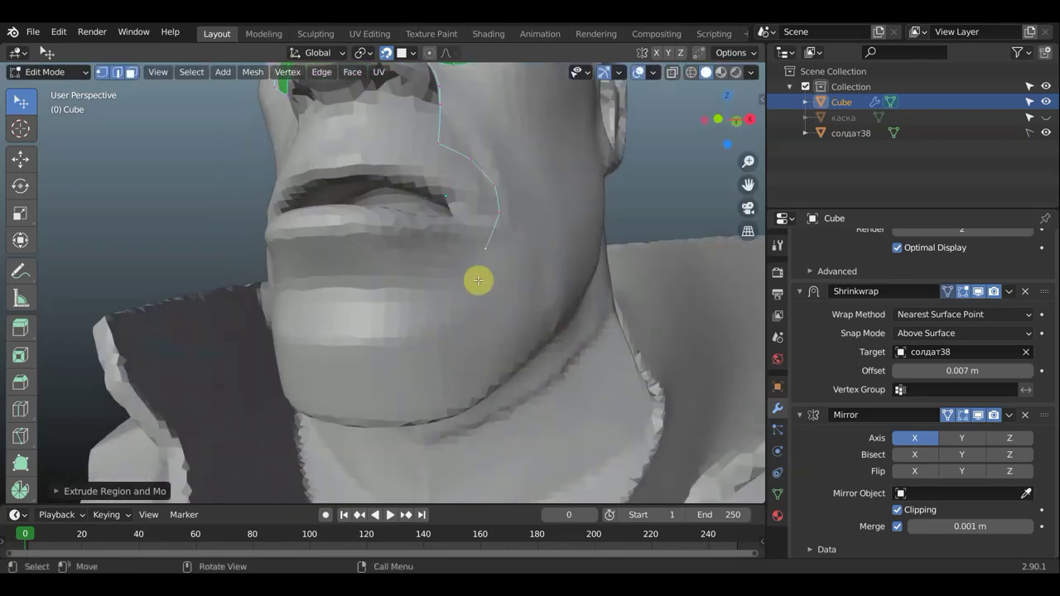
{"action": "key", "text": "e"}
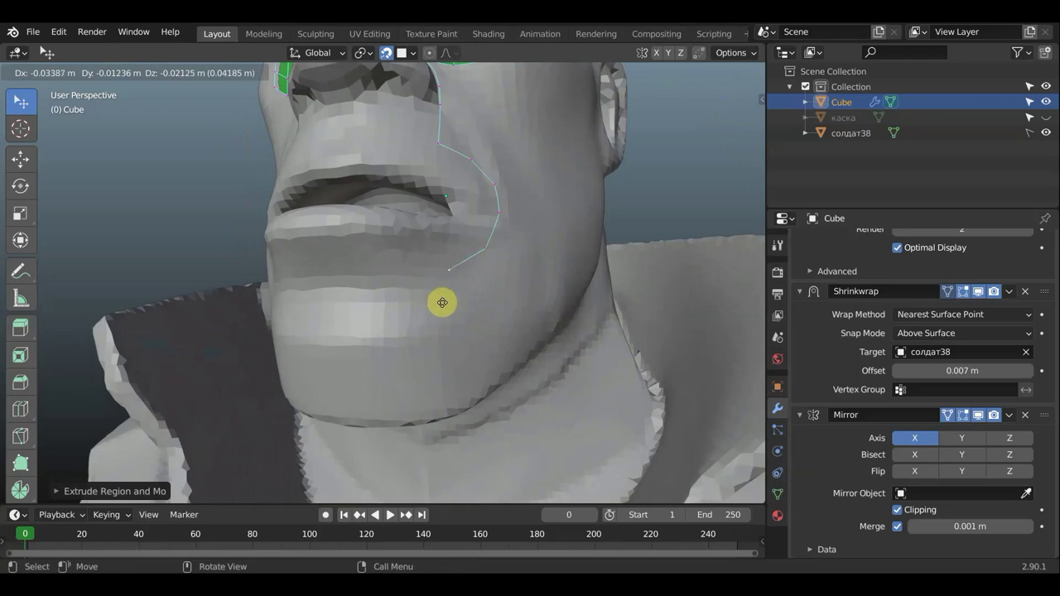
{"action": "left_click", "coordinate": [442, 302]}
{"action": "key", "text": "e"}
{"action": "left_click", "coordinate": [379, 307]}
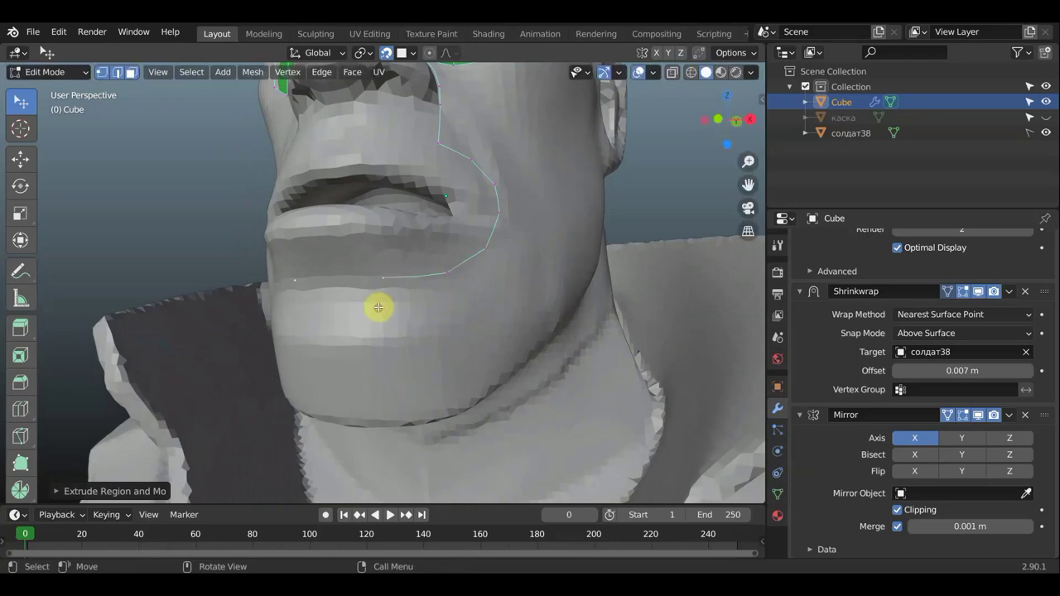
{"action": "key", "text": "e"}
{"action": "left_click", "coordinate": [342, 307]}
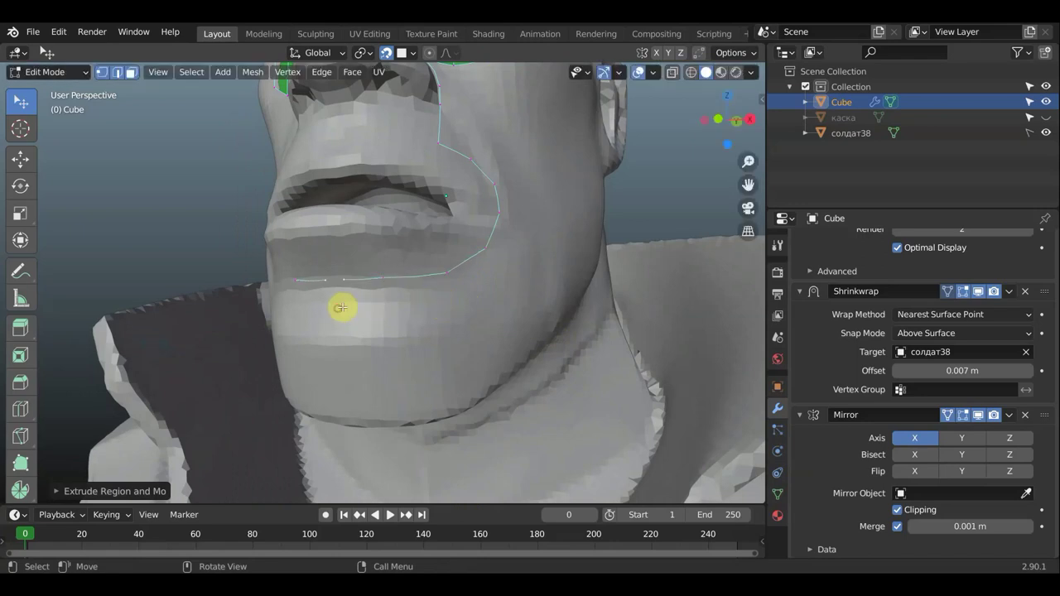
{"action": "middle_click_drag", "start_coordinate": [343, 307], "coordinate": [423, 308]}
Step: Reposition the lower-lip vertices and extrude two more toward the chin's centre line
{"action": "scroll", "coordinate": [448, 312], "scroll_direction": "up", "scroll_amount": 3}
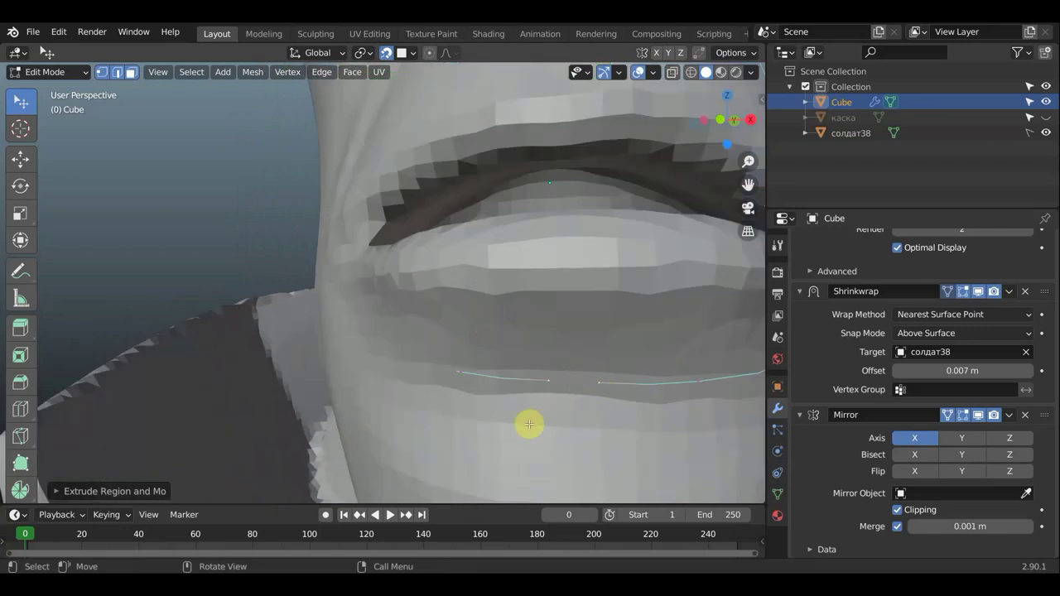
{"action": "key", "text": "g"}
{"action": "left_click", "coordinate": [578, 422]}
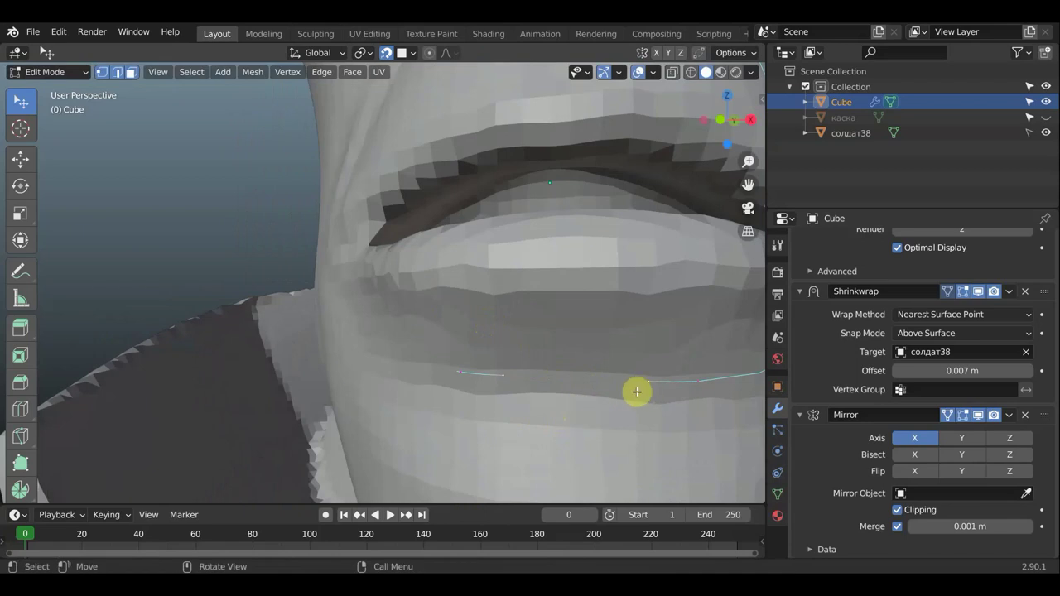
{"action": "key", "text": "e"}
{"action": "left_click", "coordinate": [577, 387]}
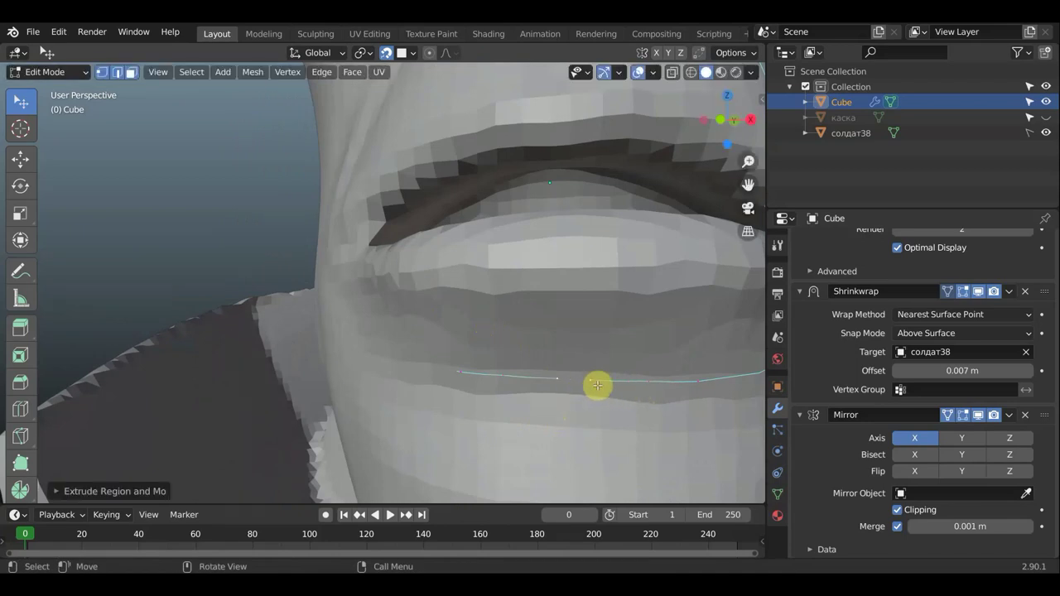
{"action": "key", "text": "e"}
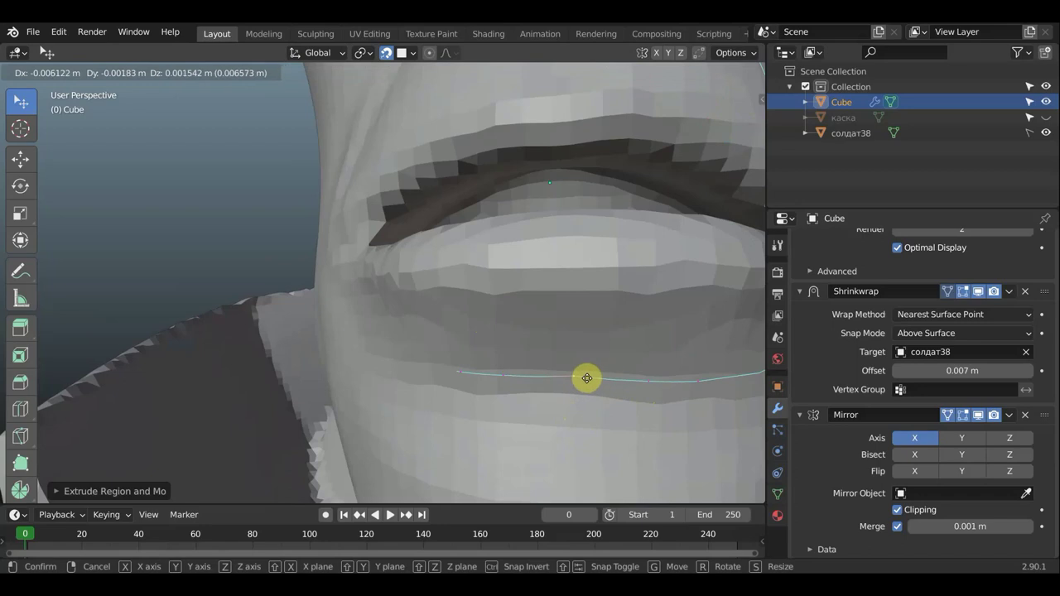
{"action": "left_click", "coordinate": [580, 379]}
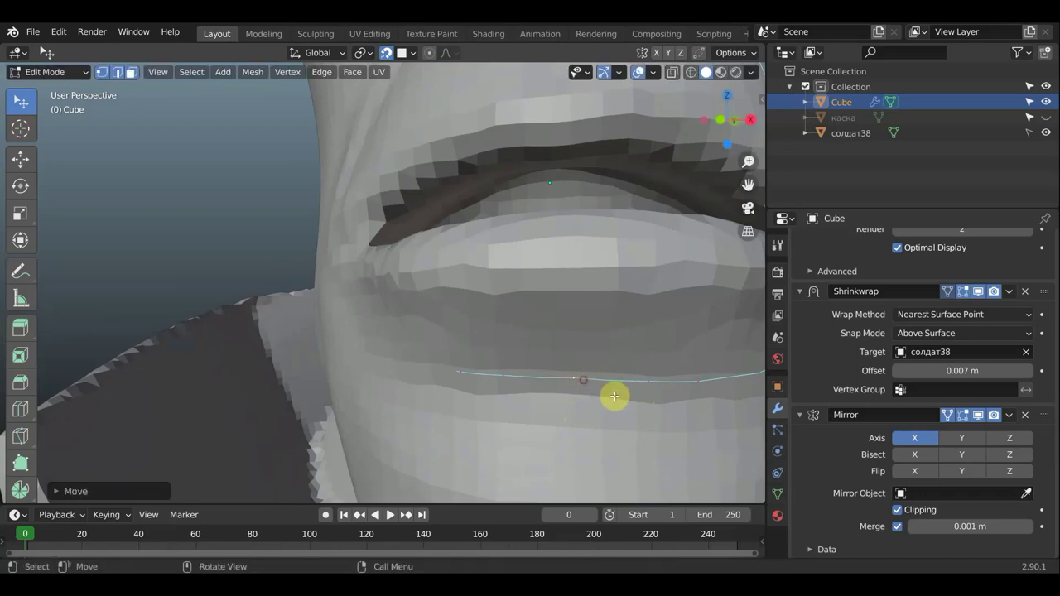
{"action": "scroll", "coordinate": [613, 393], "scroll_direction": "down", "scroll_amount": 3}
{"action": "middle_click_drag", "start_coordinate": [618, 381], "coordinate": [597, 381]}
{"action": "scroll", "coordinate": [571, 351], "scroll_direction": "up", "scroll_amount": 4}
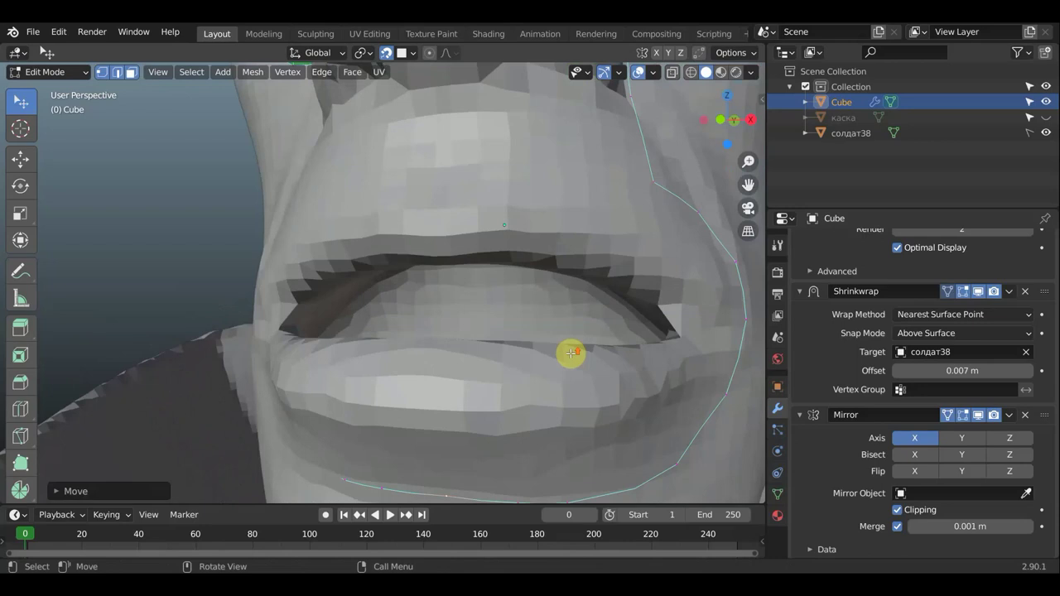
{"action": "scroll", "coordinate": [613, 326], "scroll_direction": "down", "scroll_amount": 3}
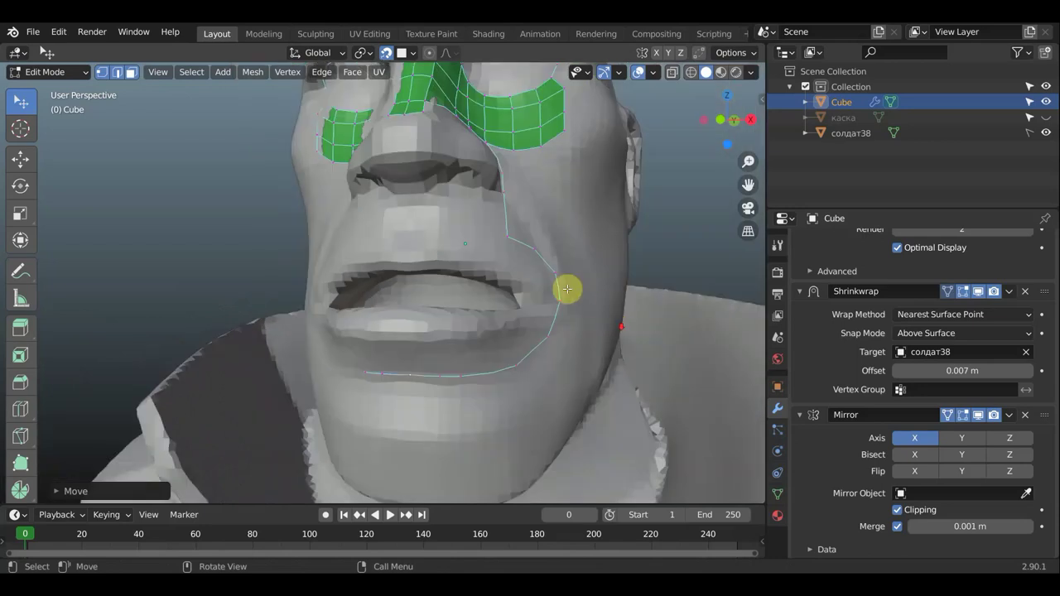
Step: Extend the chain from beside the nostril across the upper lip with three new vertices
{"action": "left_click", "coordinate": [507, 236]}
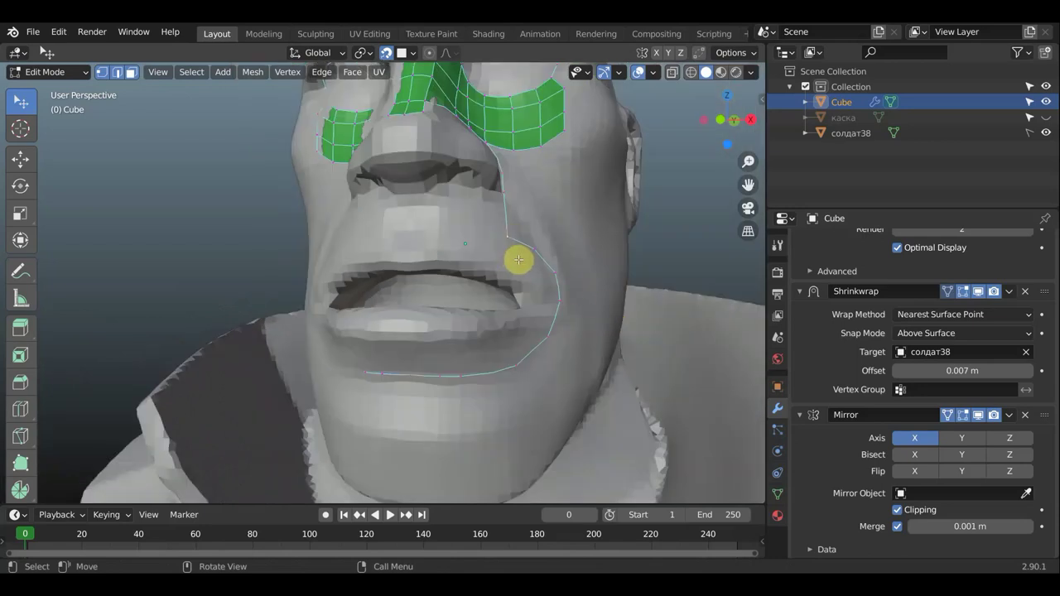
{"action": "key", "text": "g"}
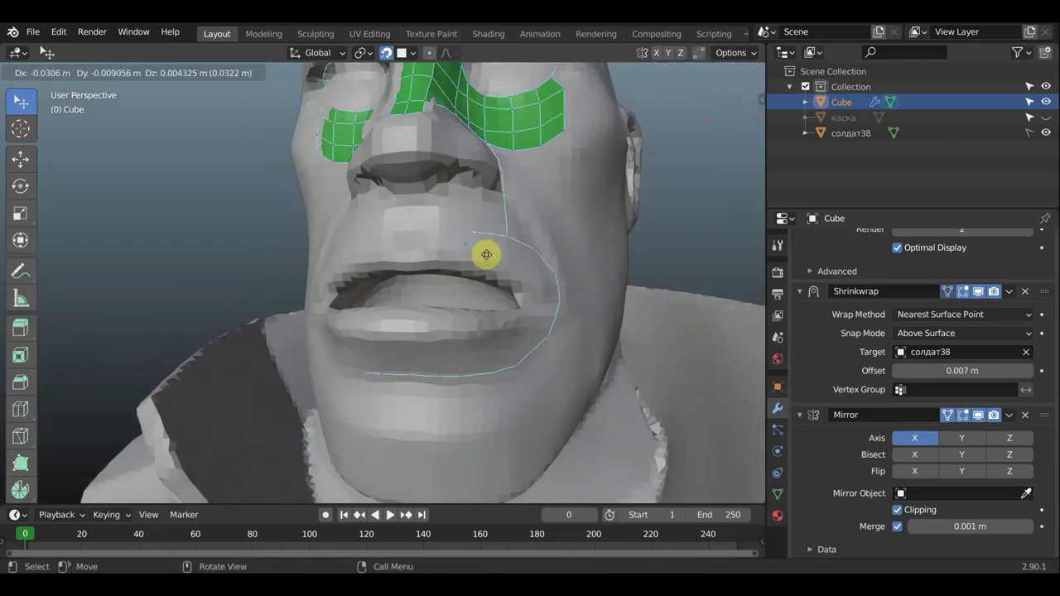
{"action": "left_click", "coordinate": [480, 252]}
{"action": "key", "text": "e"}
{"action": "left_click", "coordinate": [442, 248]}
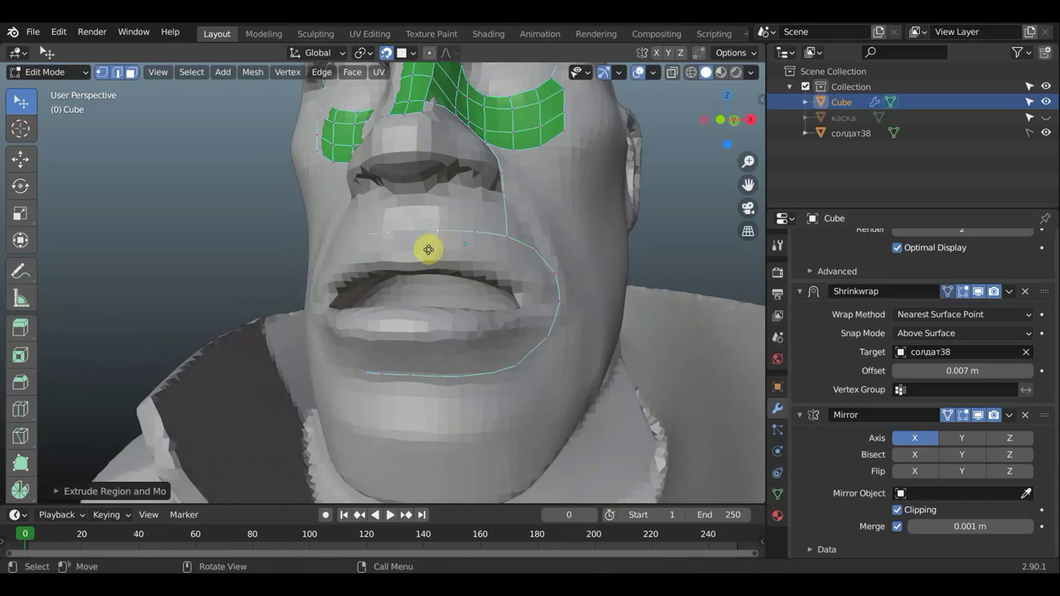
{"action": "key", "text": "e"}
{"action": "left_click", "coordinate": [408, 249]}
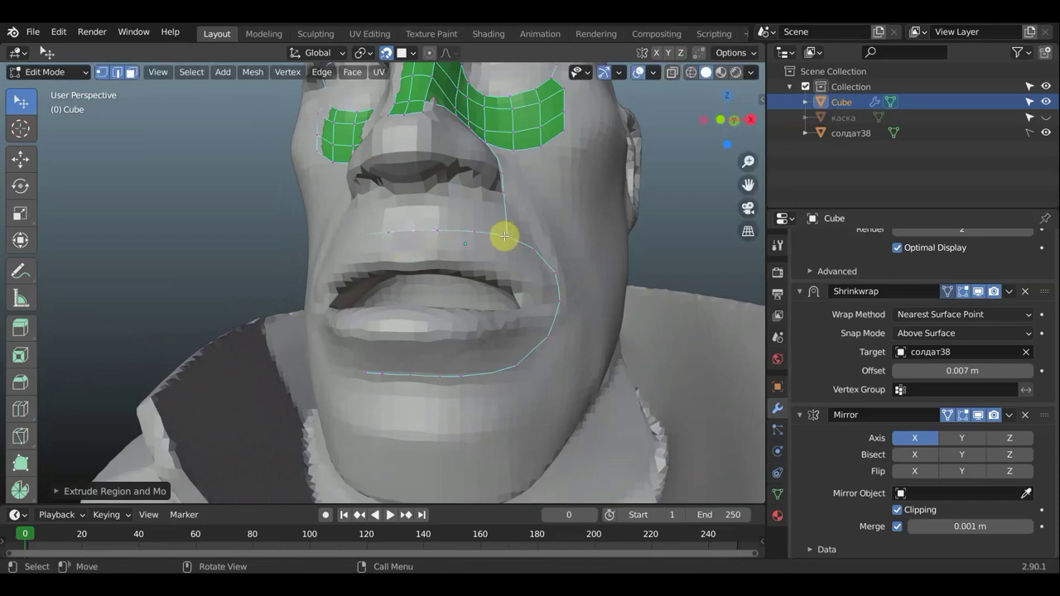
{"action": "scroll", "coordinate": [502, 241], "scroll_direction": "down", "scroll_amount": 2}
{"action": "scroll", "coordinate": [501, 266], "scroll_direction": "up", "scroll_amount": 5}
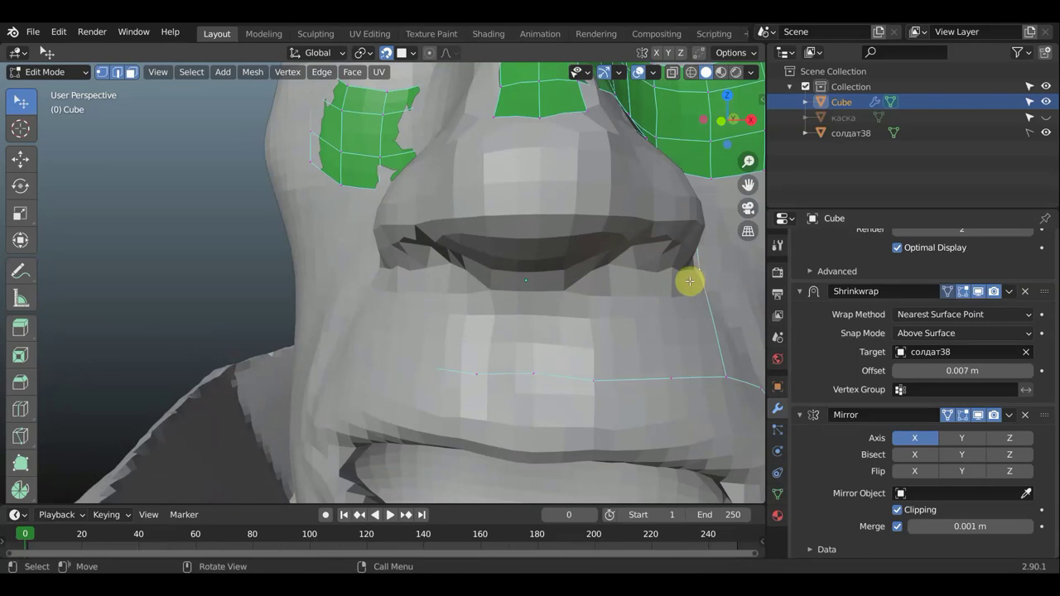
Step: Trace a second edge line under the nostril toward the nose edge
{"action": "left_click_drag", "start_coordinate": [690, 282], "coordinate": [650, 288]}
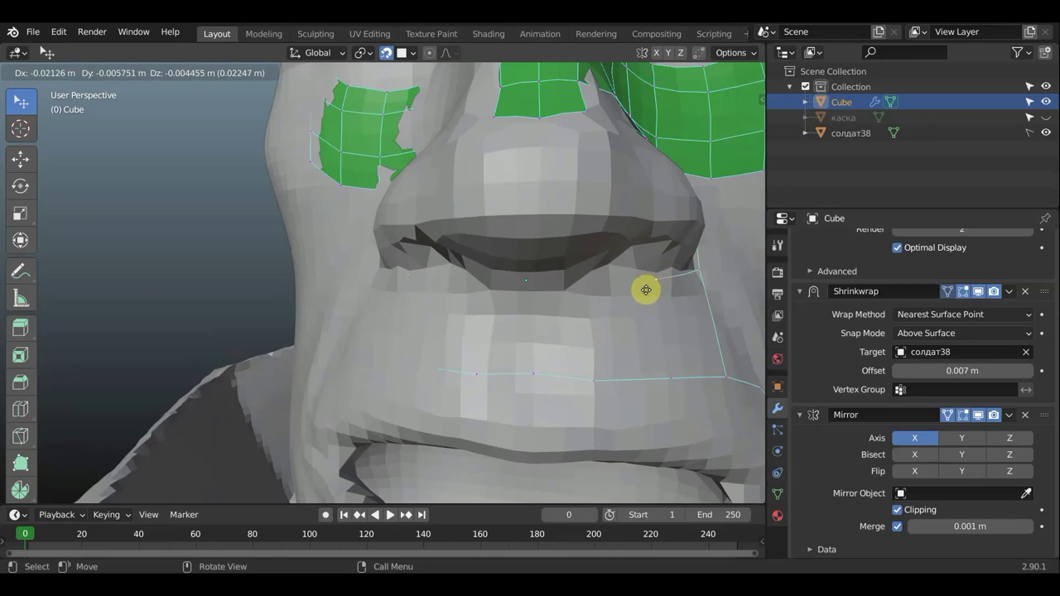
{"action": "left_click", "coordinate": [647, 290]}
{"action": "key", "text": "e"}
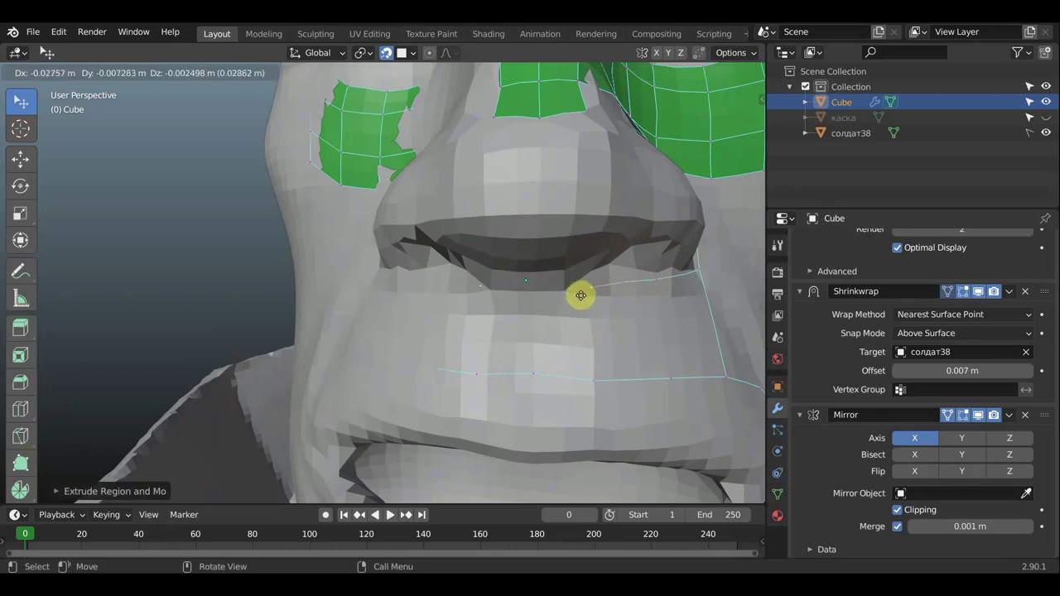
{"action": "left_click", "coordinate": [575, 295]}
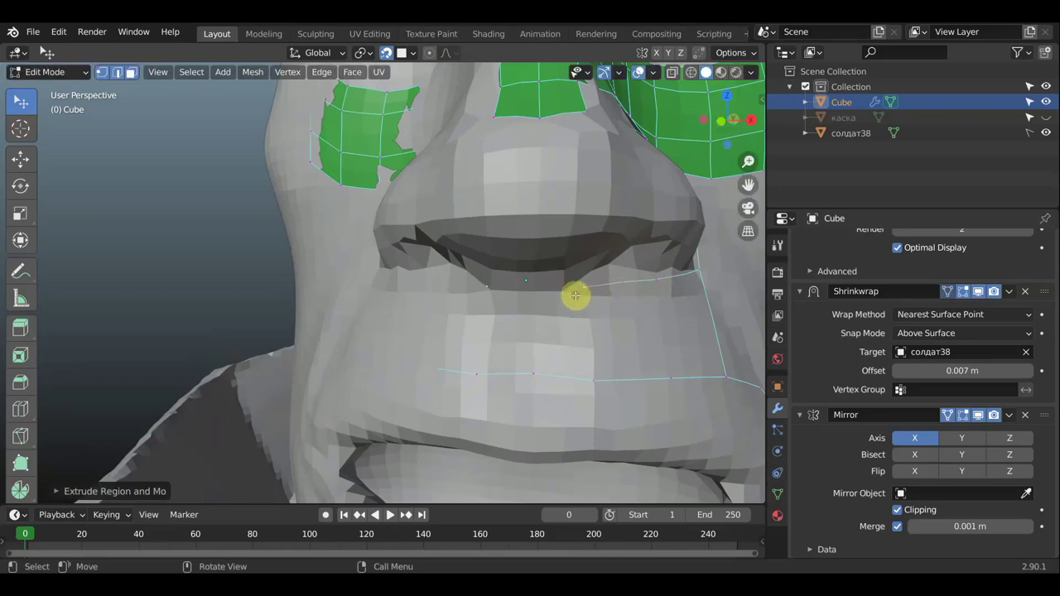
{"action": "key", "text": "e"}
{"action": "left_click", "coordinate": [525, 295]}
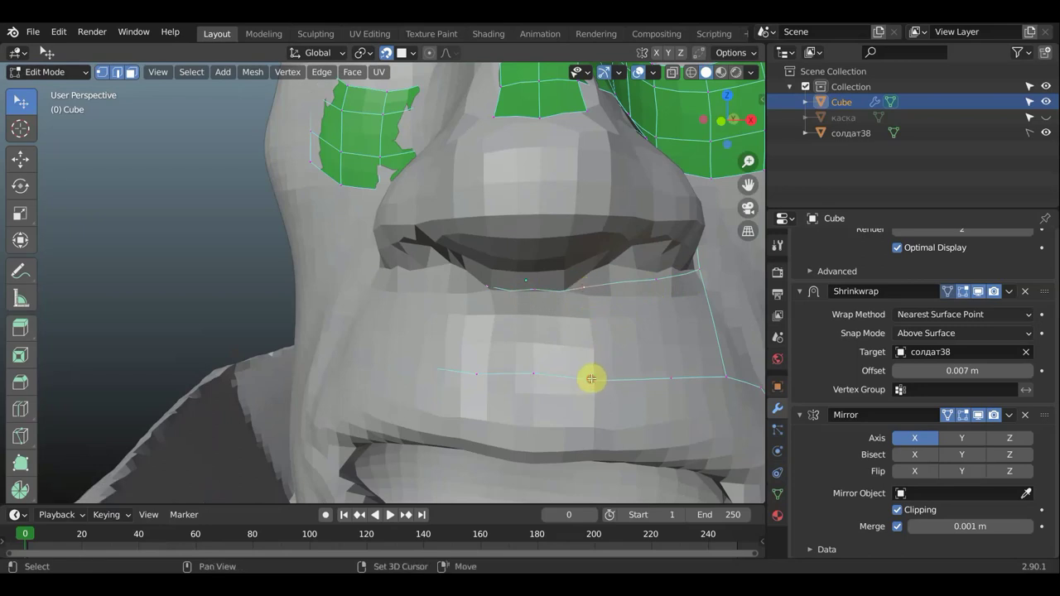
{"action": "left_click", "coordinate": [669, 377], "text": "shift"}
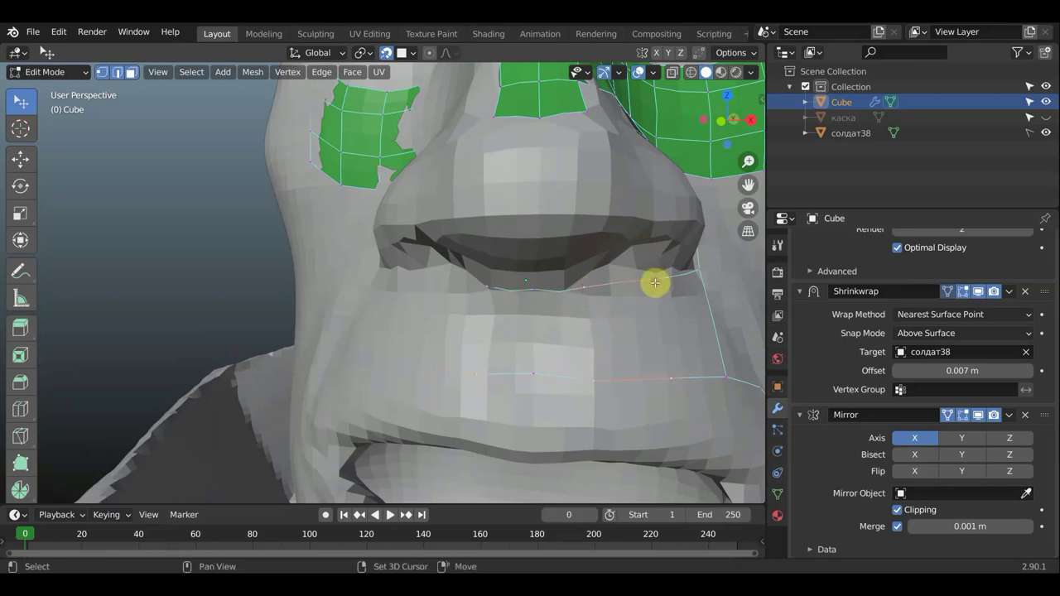
Step: Fill quad faces across the upper lip between the nose line and the lip line
{"action": "key", "text": "e"}
{"action": "left_click", "coordinate": [648, 296]}
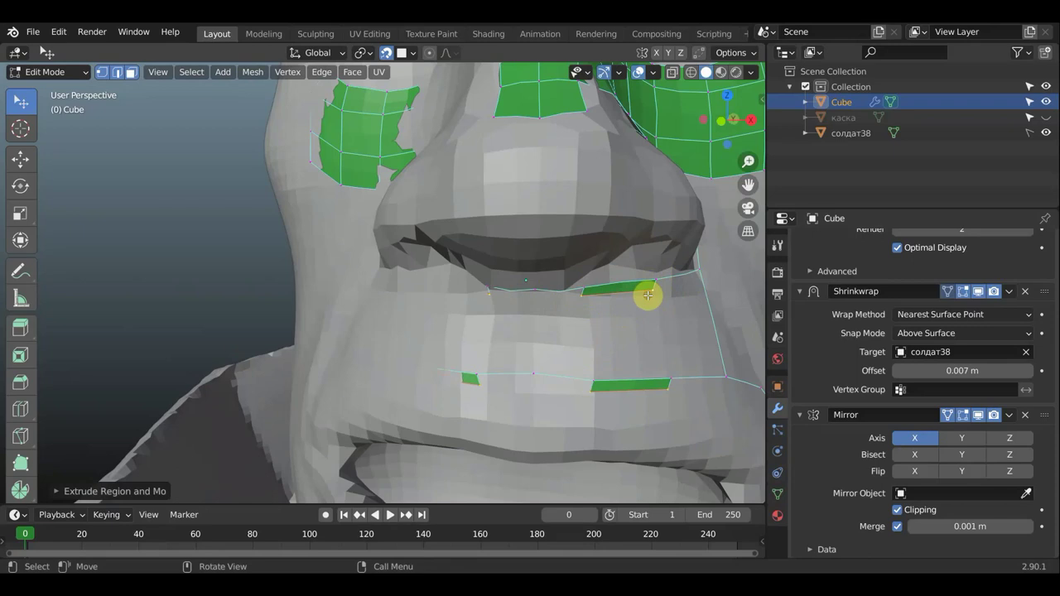
{"action": "key", "text": "ctrl+z"}
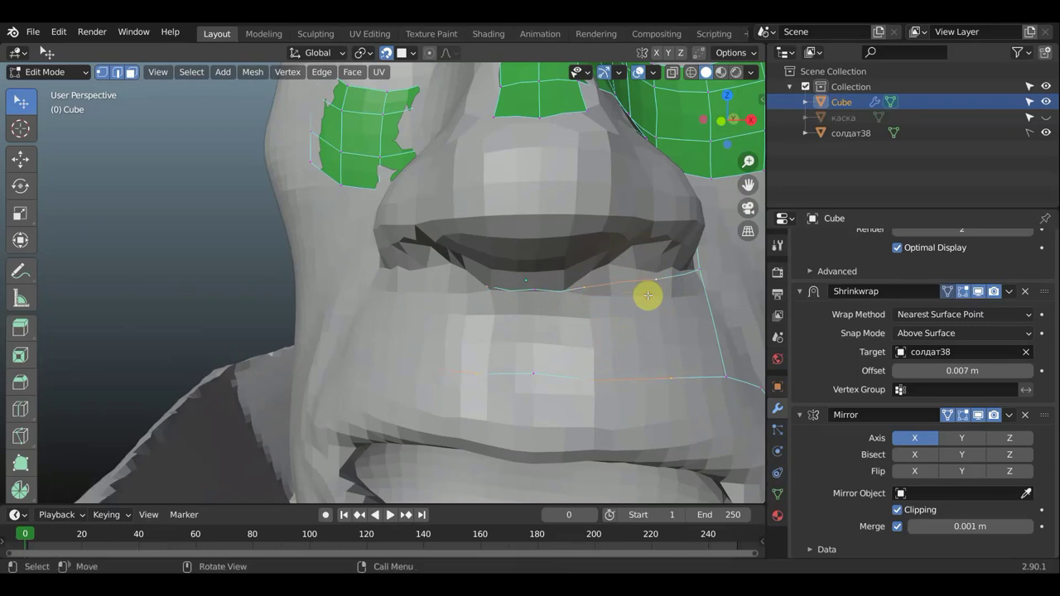
{"action": "key", "text": "f"}
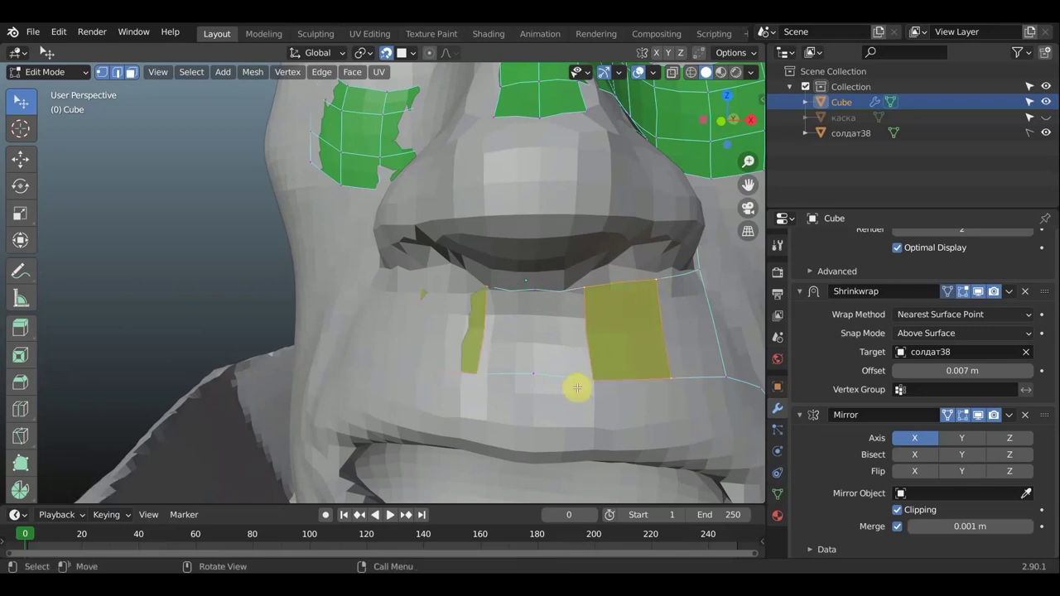
{"action": "left_click", "coordinate": [533, 372]}
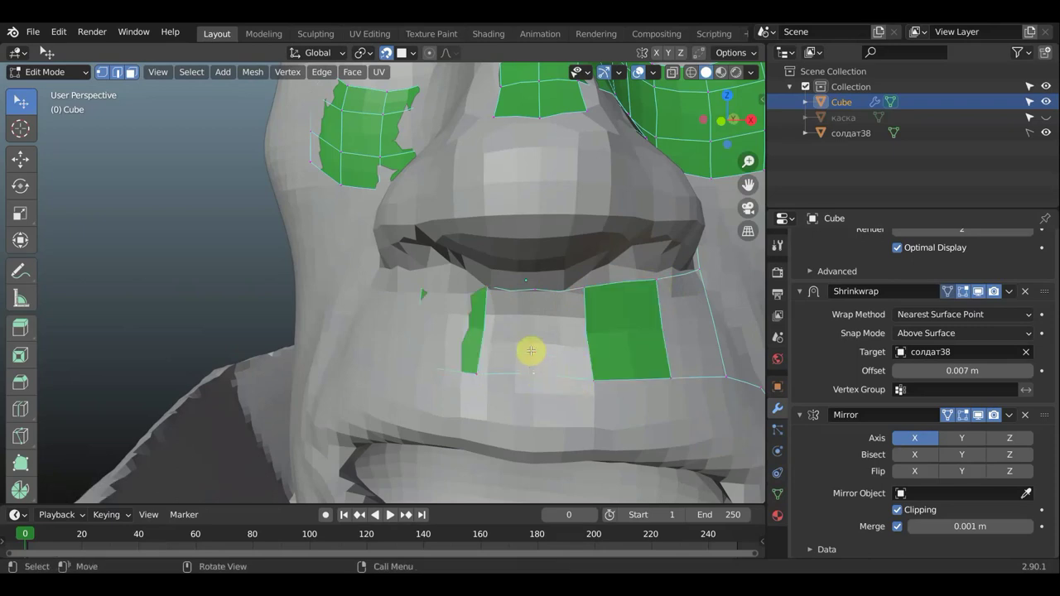
{"action": "left_click", "coordinate": [535, 290], "text": "shift"}
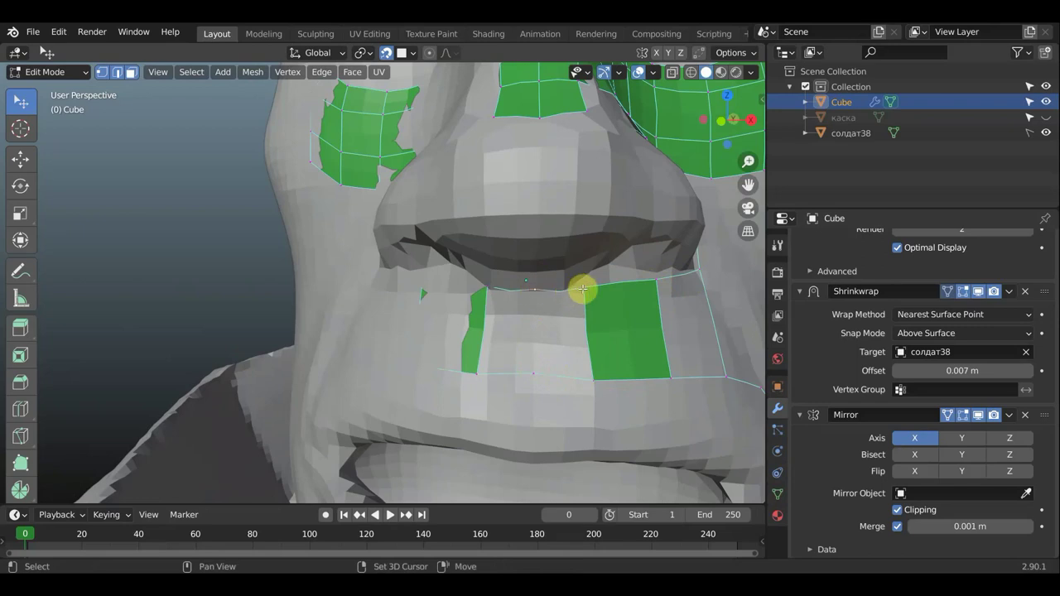
{"action": "left_click", "coordinate": [583, 288], "text": "shift"}
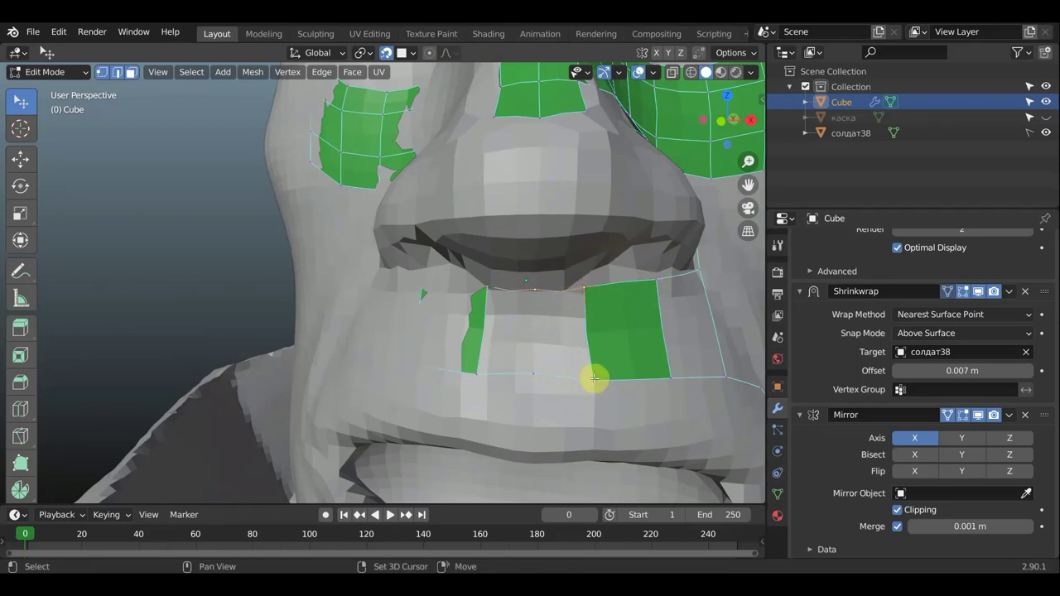
{"action": "left_click", "coordinate": [535, 373], "text": "shift"}
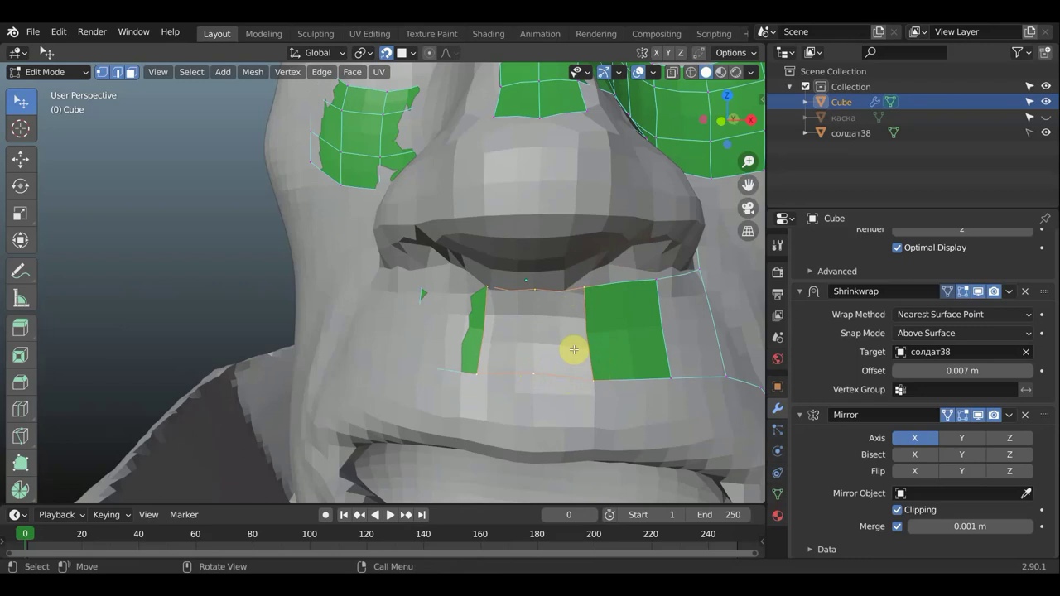
{"action": "key", "text": "f"}
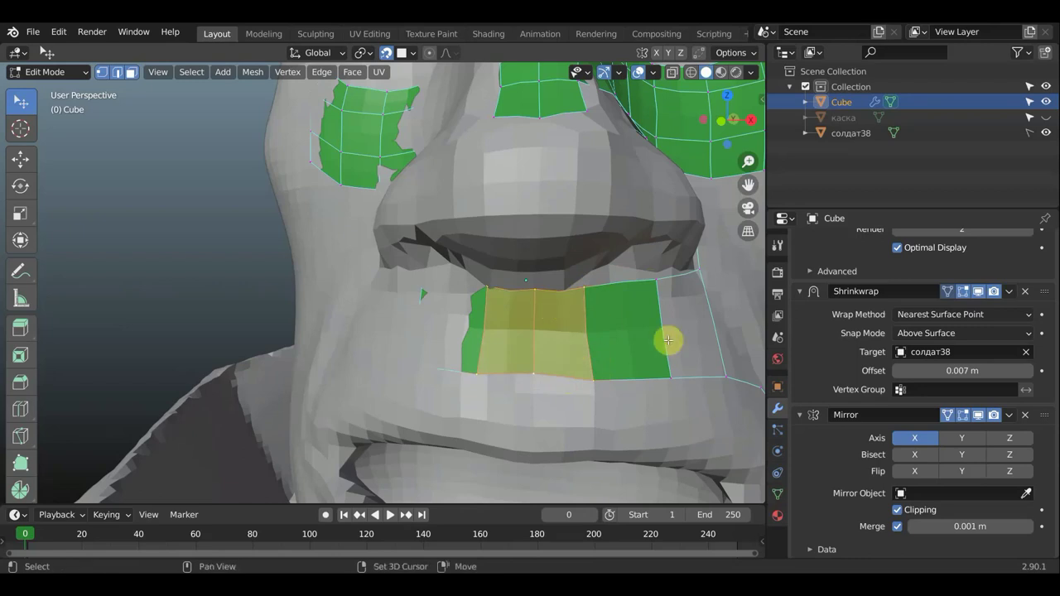
Step: Fill another quad beside the lip strip toward the mouth corner
{"action": "middle_click_drag", "start_coordinate": [663, 340], "coordinate": [580, 356]}
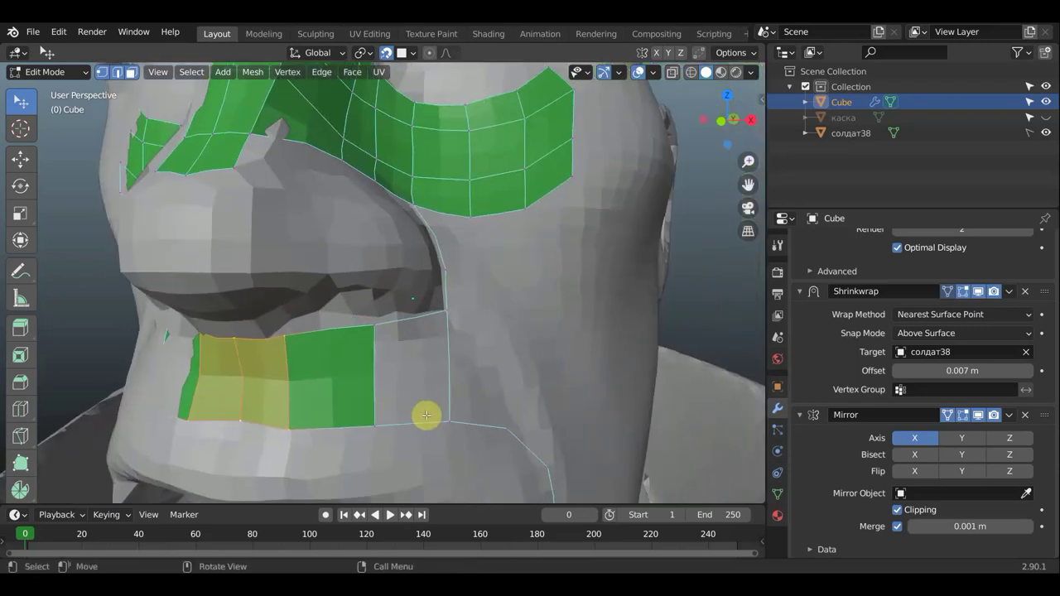
{"action": "left_click", "coordinate": [437, 427]}
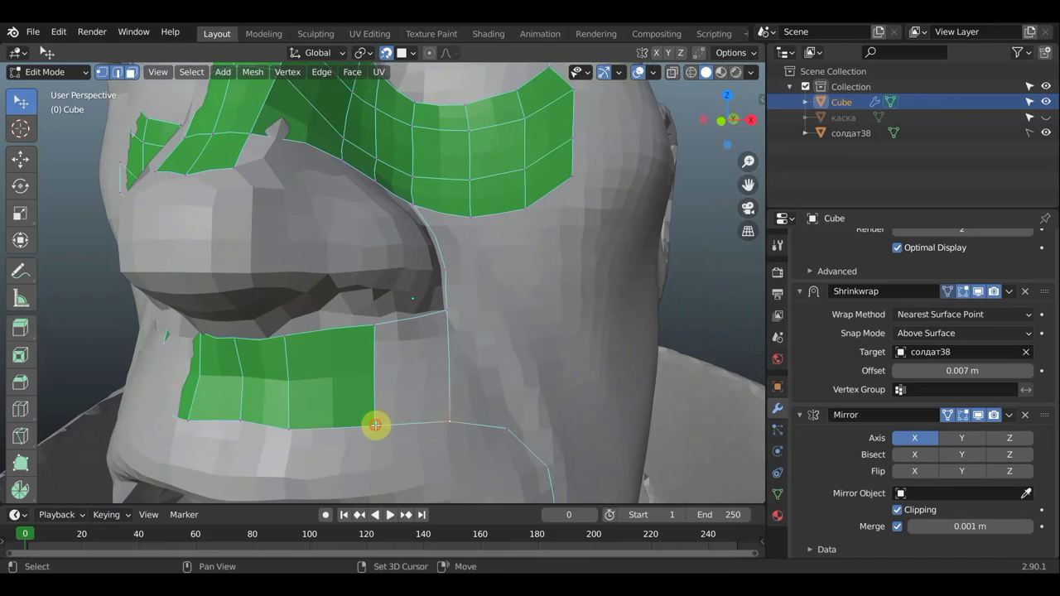
{"action": "left_click", "coordinate": [375, 425], "text": "shift"}
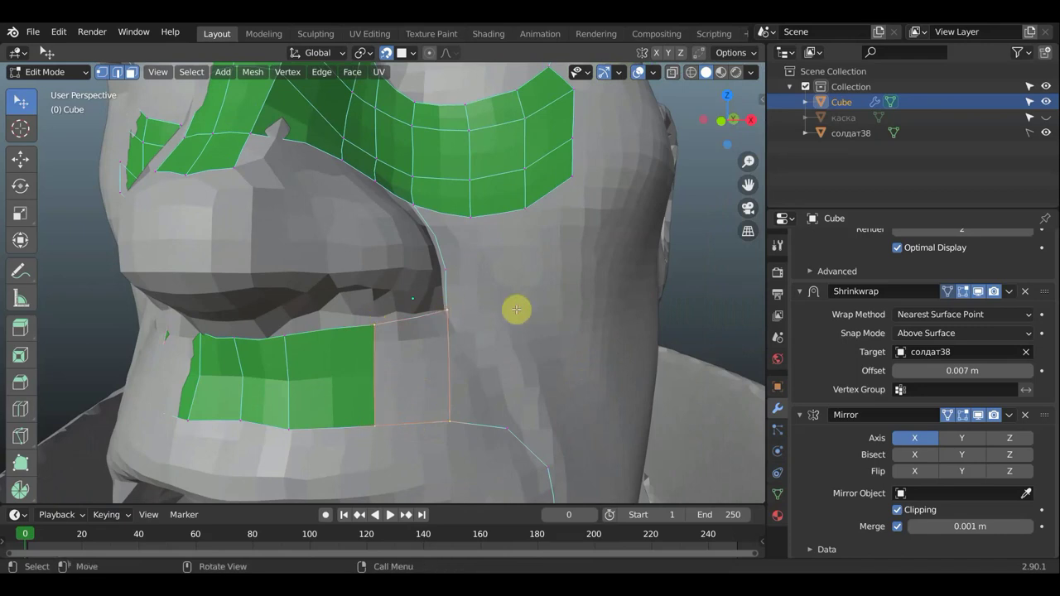
{"action": "key", "text": "f"}
{"action": "scroll", "coordinate": [509, 284], "scroll_direction": "down", "scroll_amount": 3}
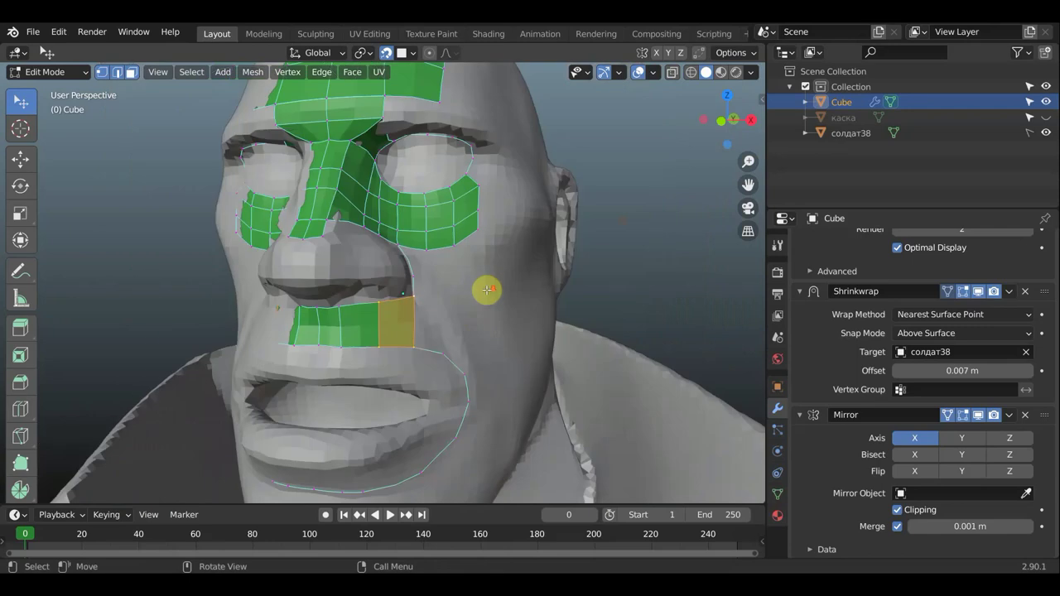
Step: Extrude the strip's corner vertex up the cheek and fill a quad from it
{"action": "middle_click_drag", "start_coordinate": [461, 343], "coordinate": [433, 337]}
{"action": "scroll", "coordinate": [431, 336], "scroll_direction": "up", "scroll_amount": 5}
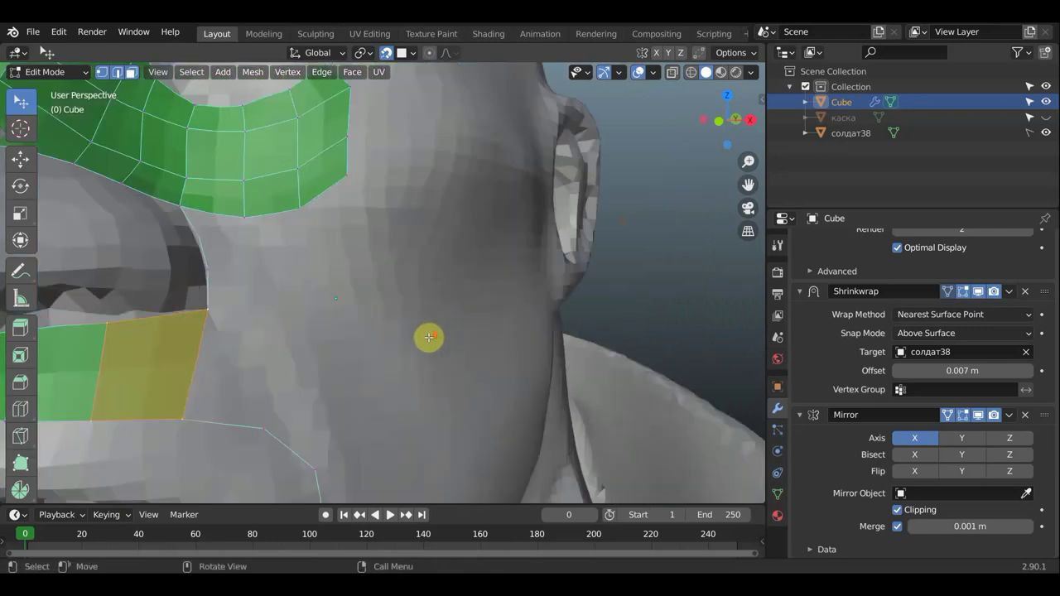
{"action": "left_click", "coordinate": [263, 430]}
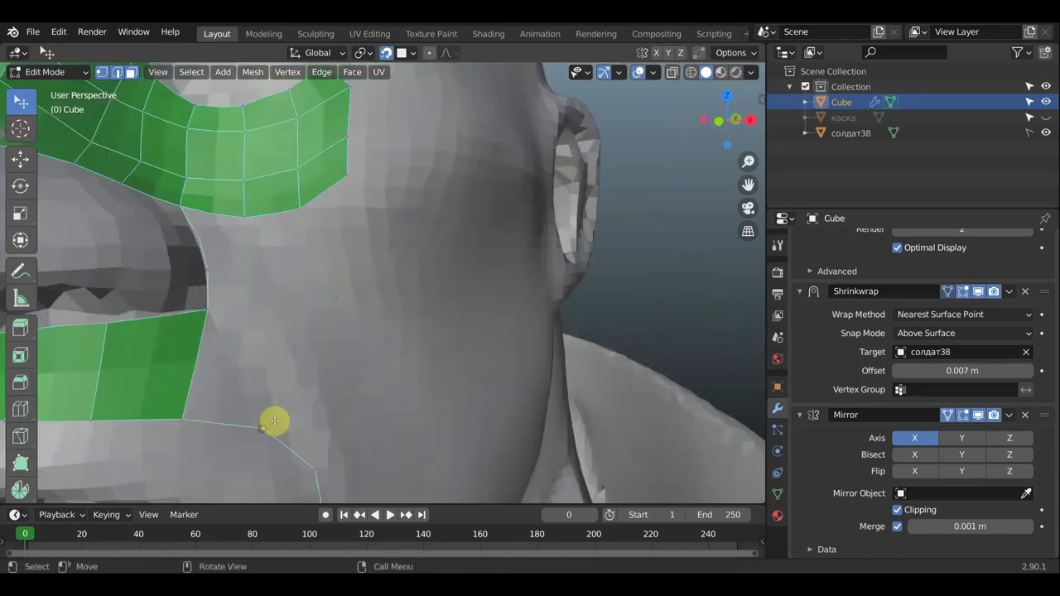
{"action": "scroll", "coordinate": [262, 422], "scroll_direction": "down", "scroll_amount": 3}
{"action": "scroll", "coordinate": [327, 363], "scroll_direction": "up", "scroll_amount": 3}
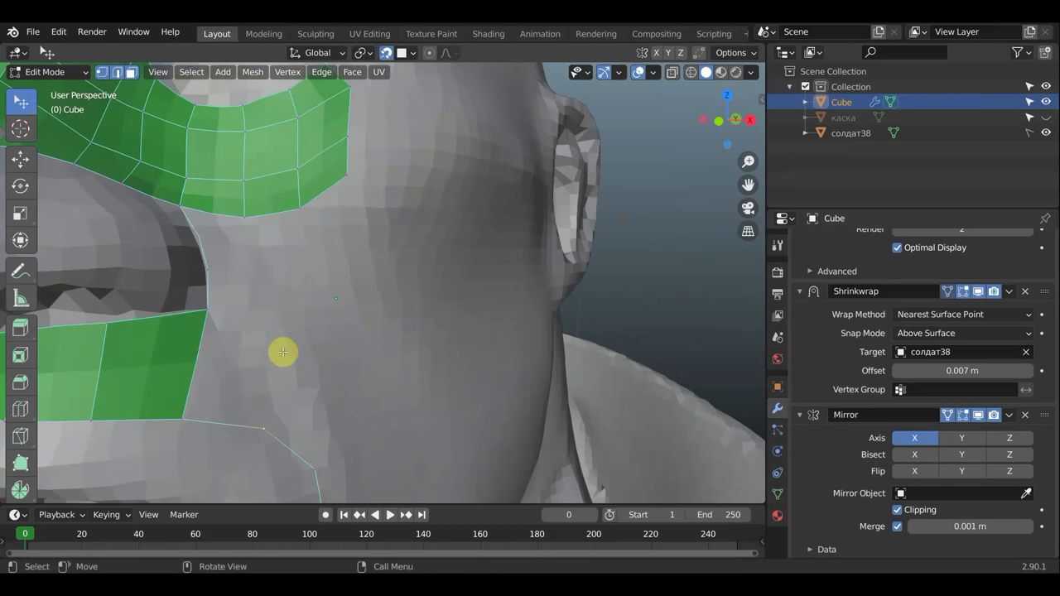
{"action": "key", "text": "e"}
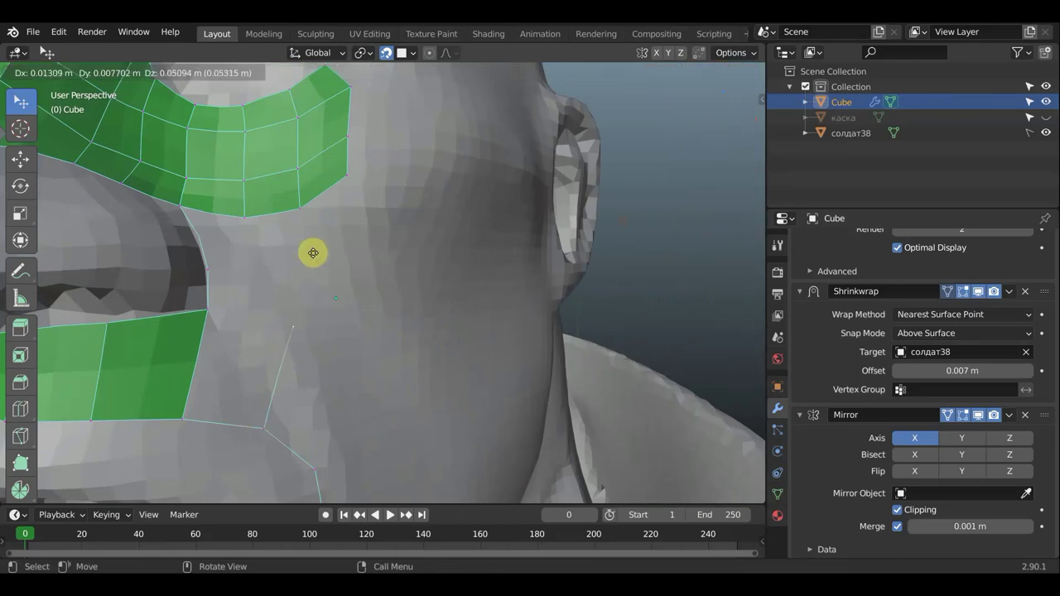
{"action": "left_click", "coordinate": [311, 248]}
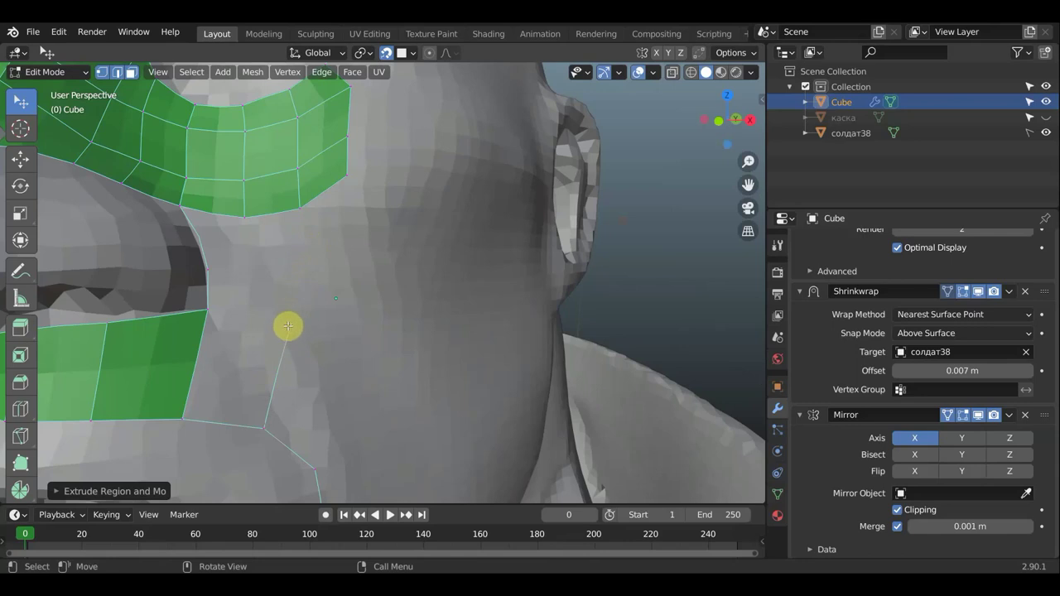
{"action": "left_click", "coordinate": [263, 428], "text": "shift"}
{"action": "left_click", "coordinate": [179, 419], "text": "shift"}
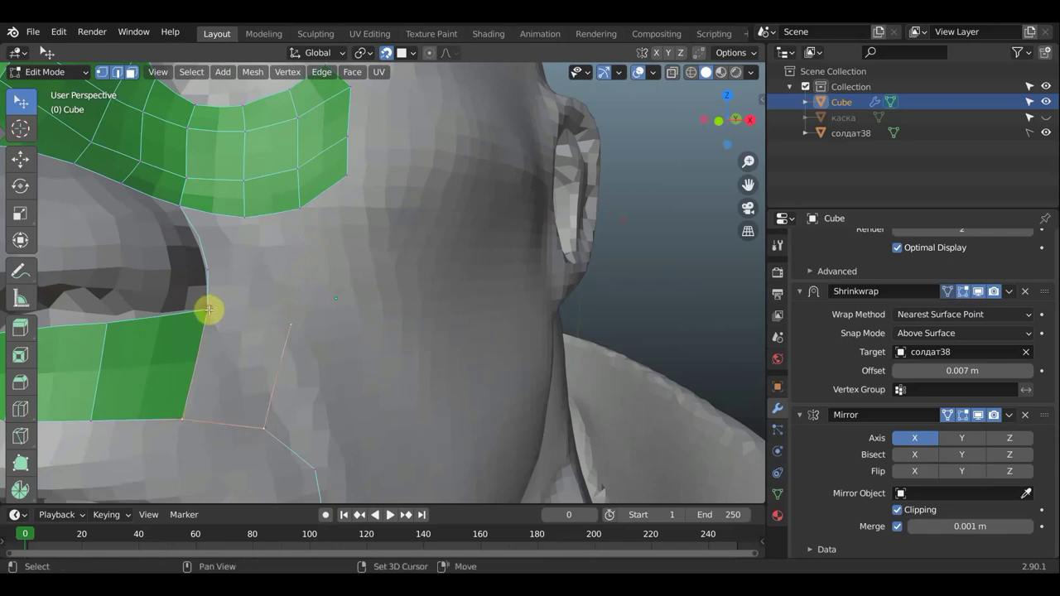
{"action": "key", "text": "f"}
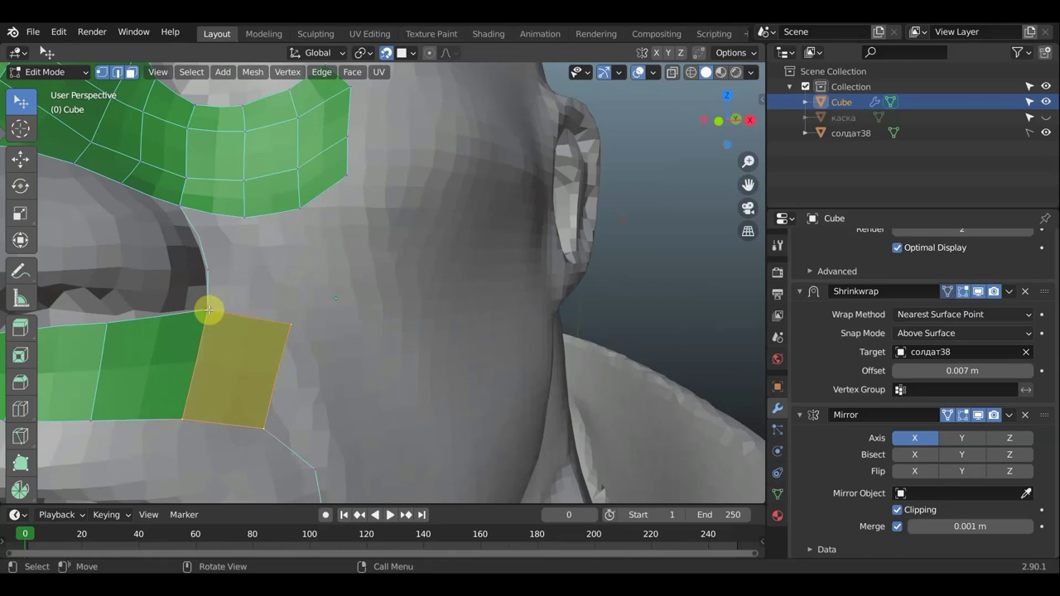
{"action": "key", "text": "alt+a"}
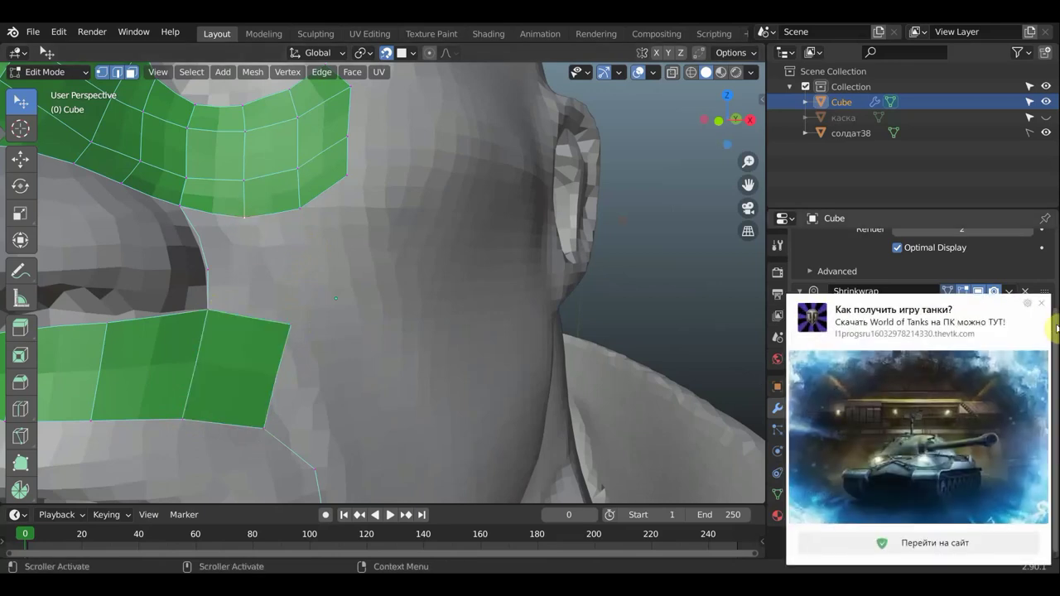
Step: Extrude a new two-segment edge from the cheek vertex beside the nostril and adjust its vertices
{"action": "left_click", "coordinate": [1041, 303]}
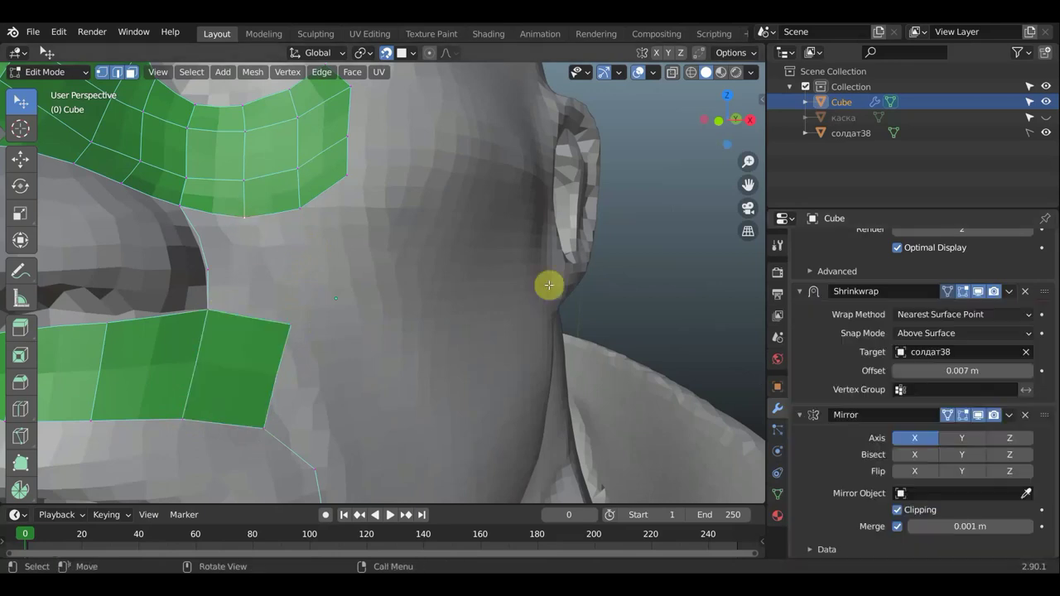
{"action": "left_click", "coordinate": [291, 325], "text": "shift"}
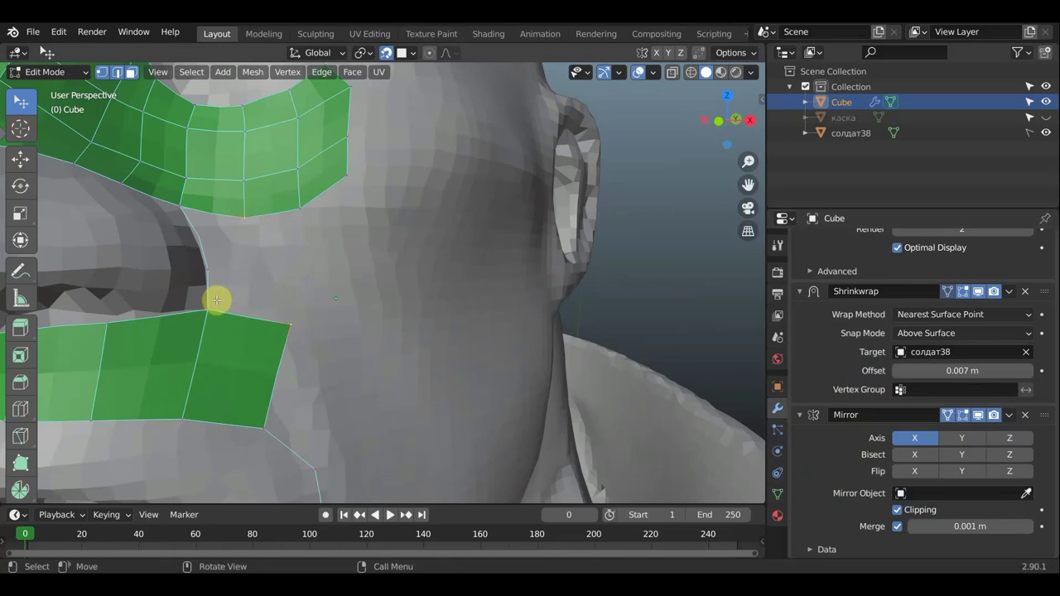
{"action": "left_click", "coordinate": [207, 268]}
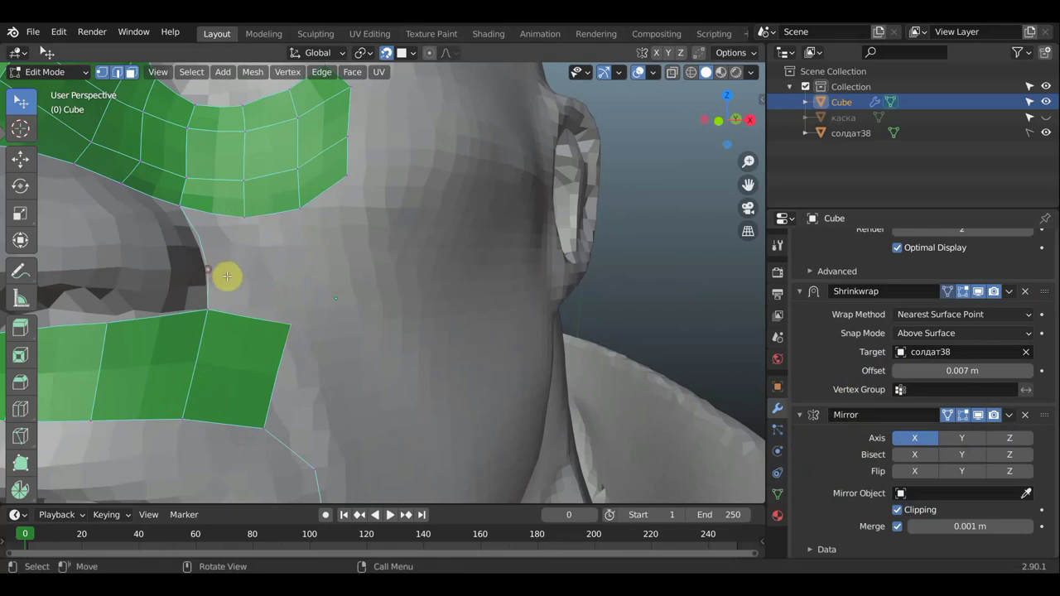
{"action": "key", "text": "e"}
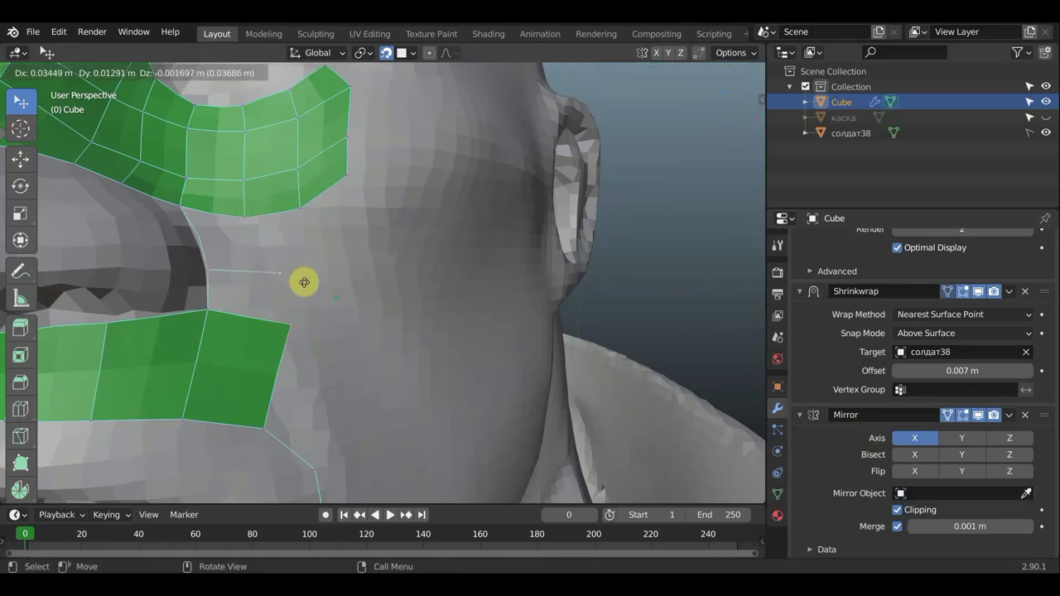
{"action": "left_click", "coordinate": [314, 282]}
{"action": "key", "text": "e"}
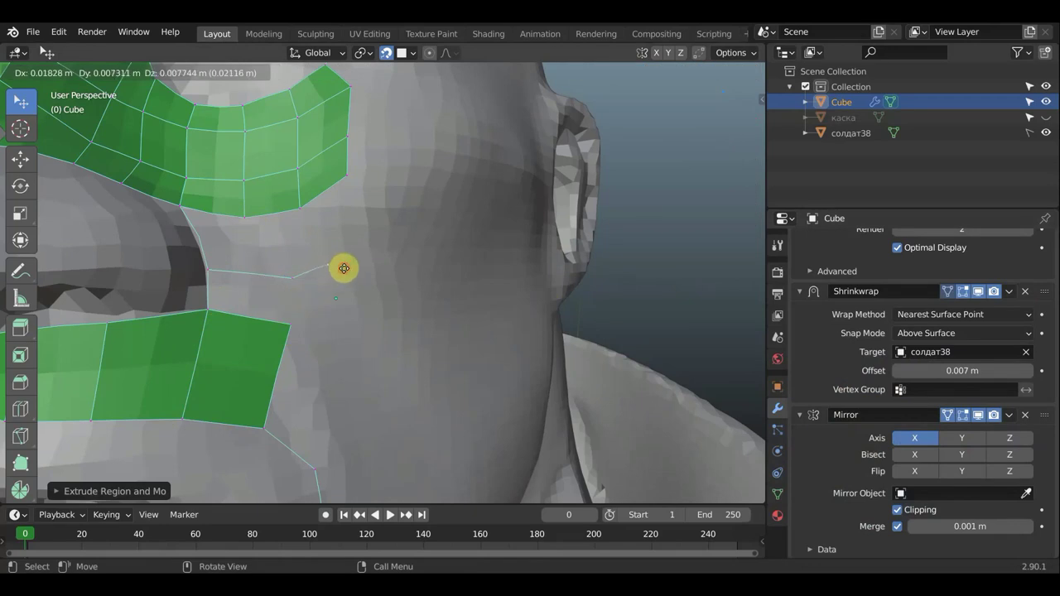
{"action": "left_click", "coordinate": [341, 269]}
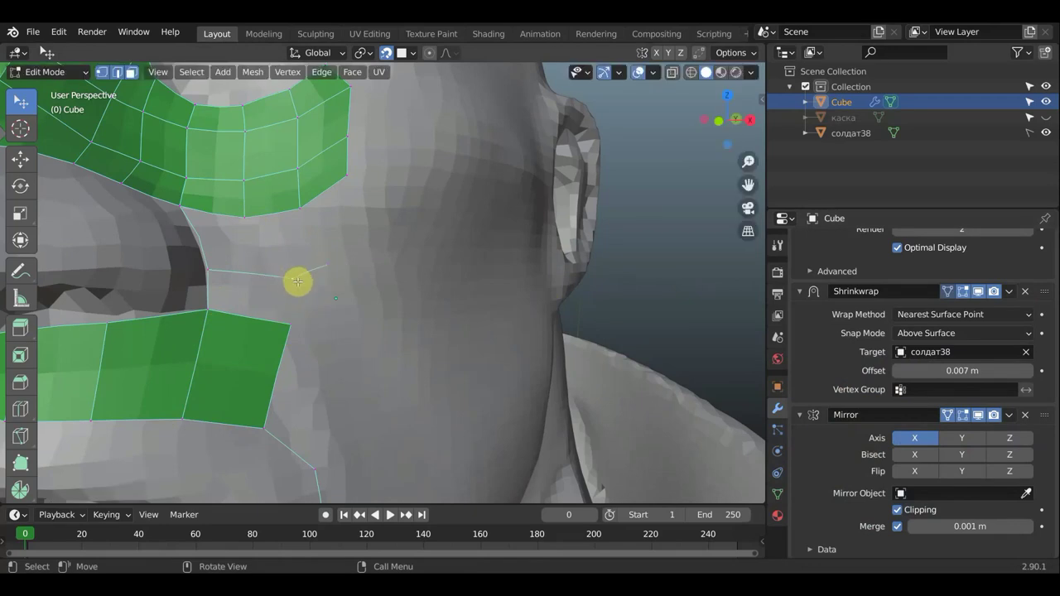
{"action": "left_click_drag", "start_coordinate": [297, 282], "coordinate": [258, 275]}
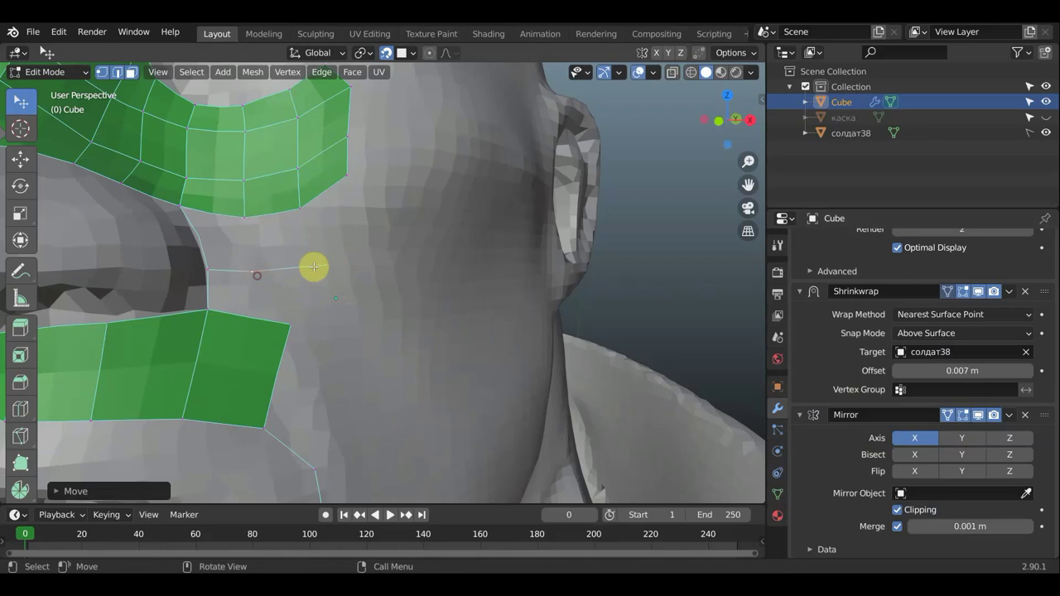
{"action": "left_click_drag", "start_coordinate": [326, 263], "coordinate": [302, 267]}
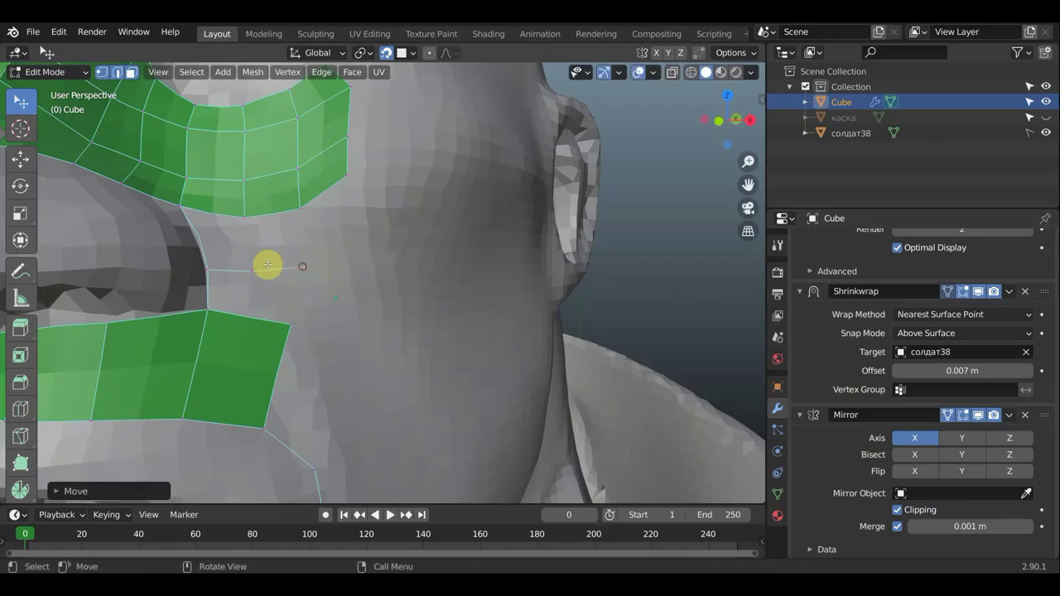
Step: Fill a quad face between the new edge and the upper strip's corner vertices
{"action": "left_click", "coordinate": [208, 269]}
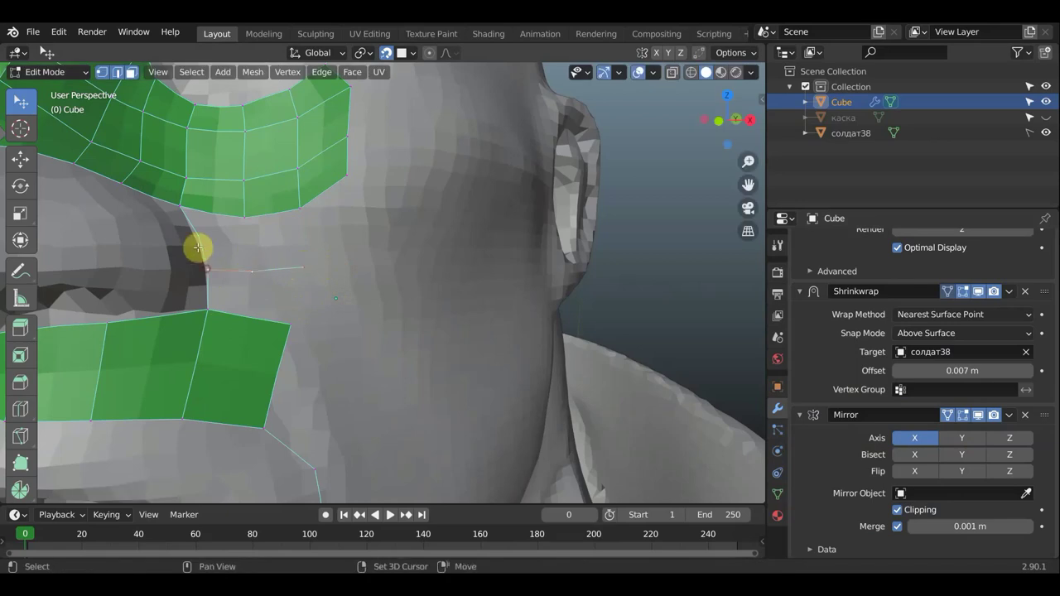
{"action": "left_click", "coordinate": [180, 204], "text": "shift"}
{"action": "left_click", "coordinate": [244, 217], "text": "shift"}
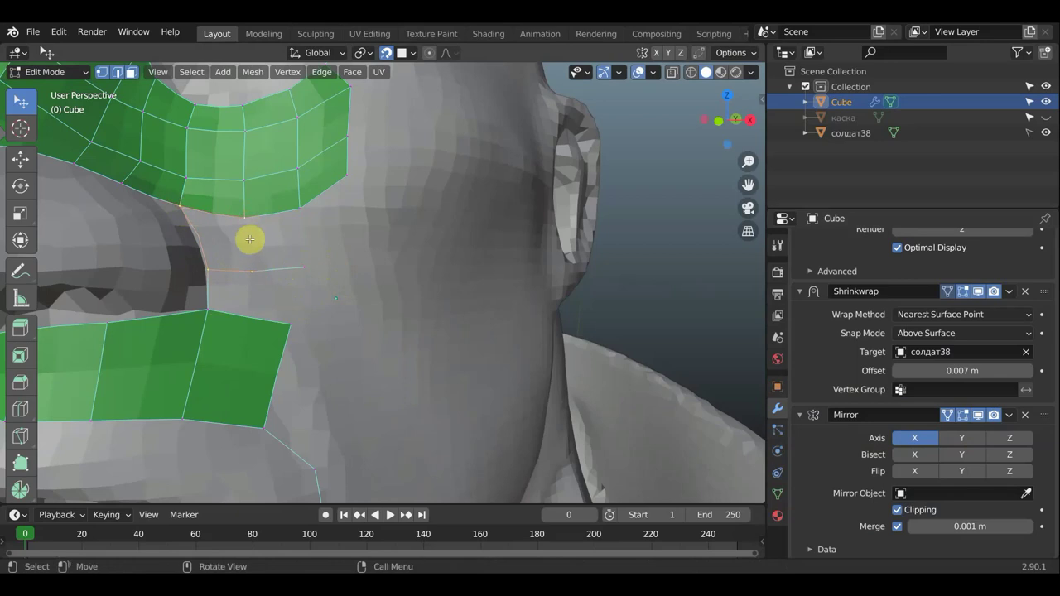
{"action": "key", "text": "f"}
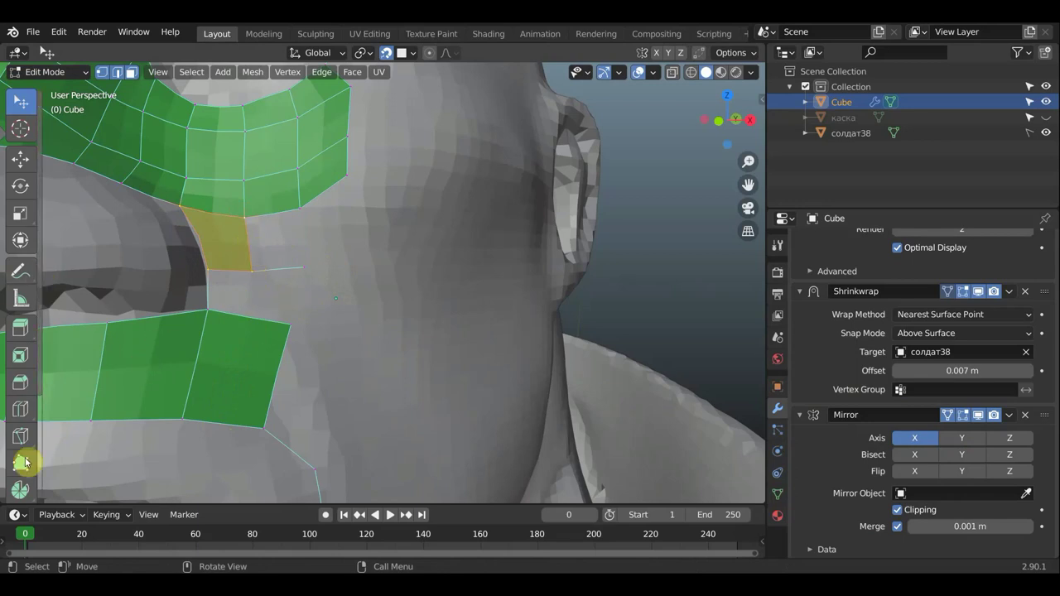
Step: Cut an edge loop through the lower face strip with the Loop Cut tool
{"action": "left_click", "coordinate": [22, 414]}
{"action": "left_click", "coordinate": [22, 412]}
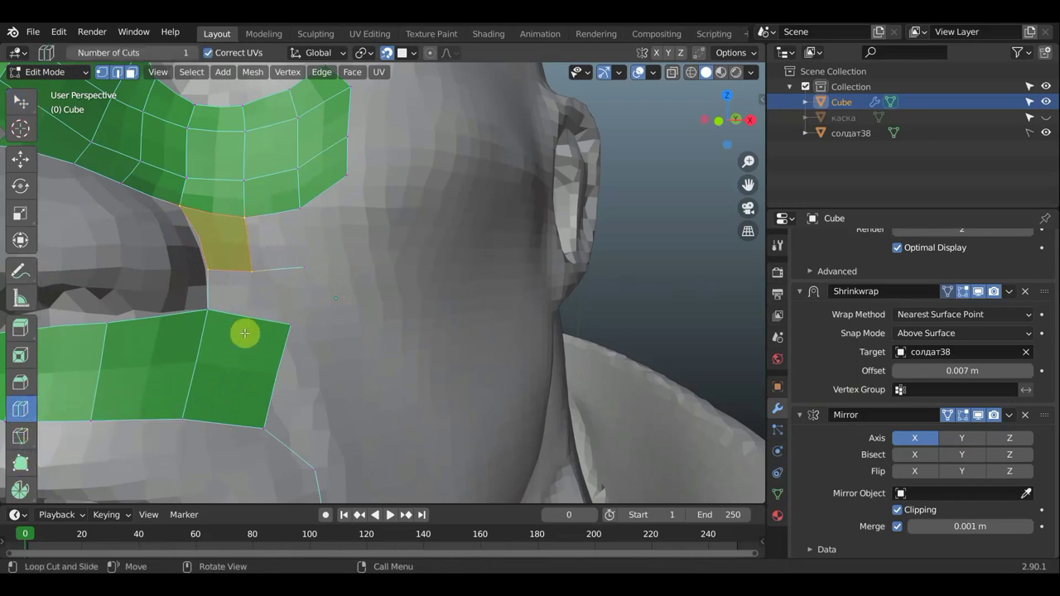
{"action": "left_click", "coordinate": [245, 323]}
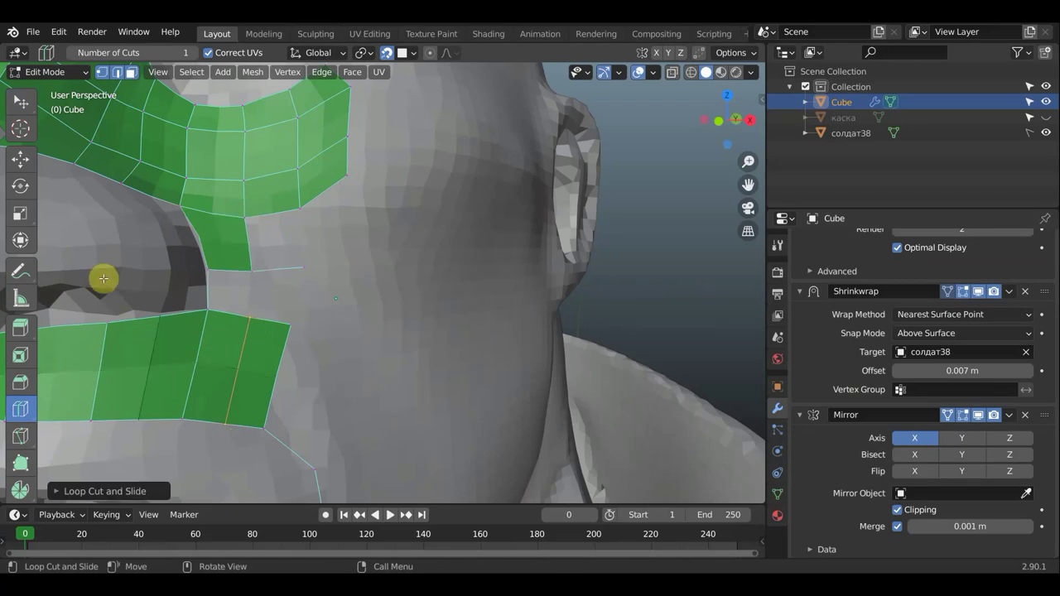
{"action": "left_click", "coordinate": [22, 104]}
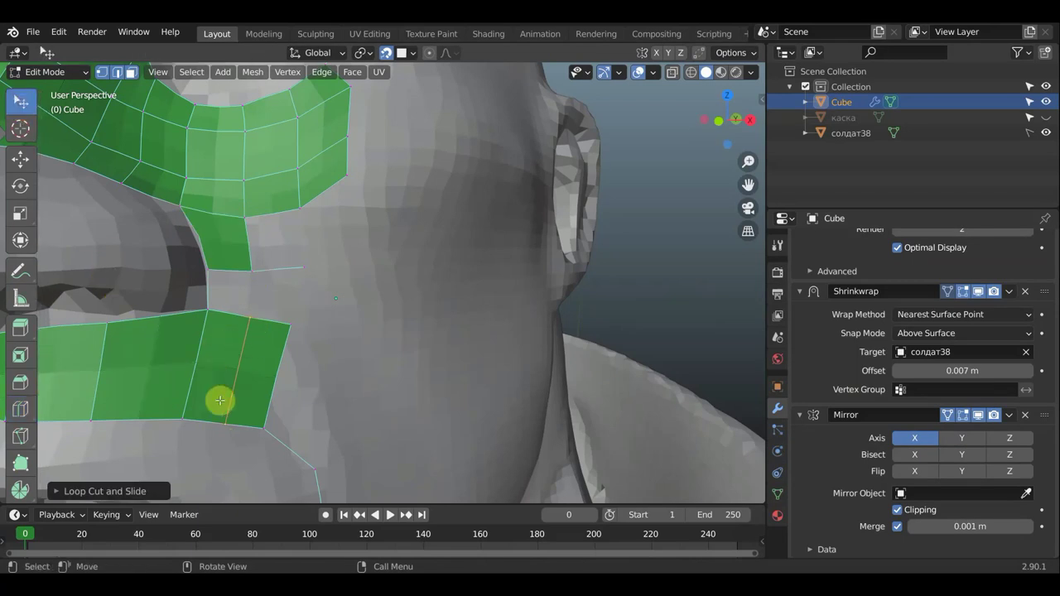
Step: Fill quads in the gap beside the nostril, joining the lower and upper strips
{"action": "left_click", "coordinate": [249, 315]}
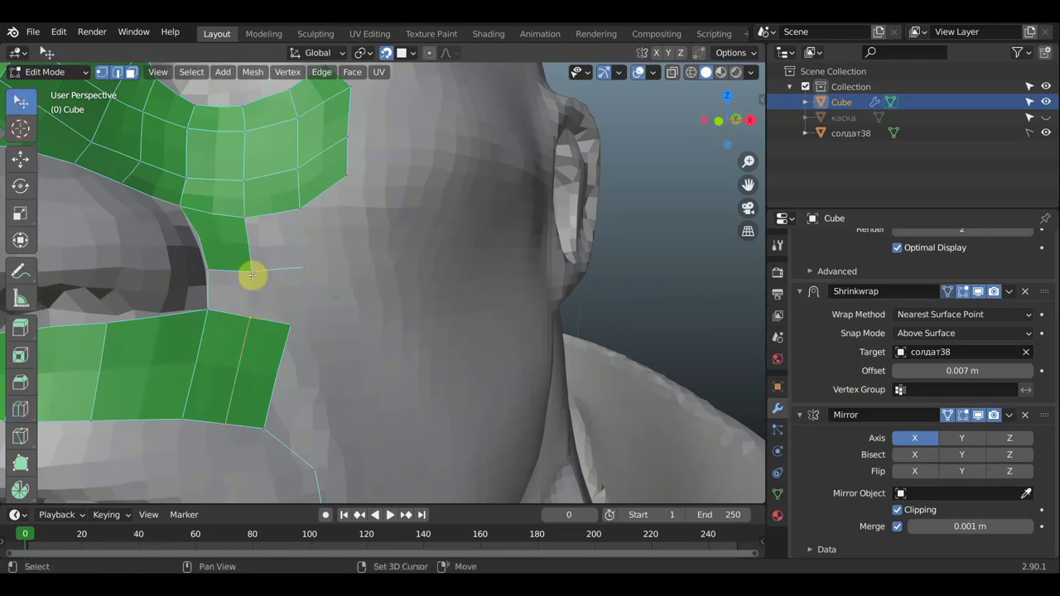
{"action": "left_click", "coordinate": [210, 269], "text": "shift"}
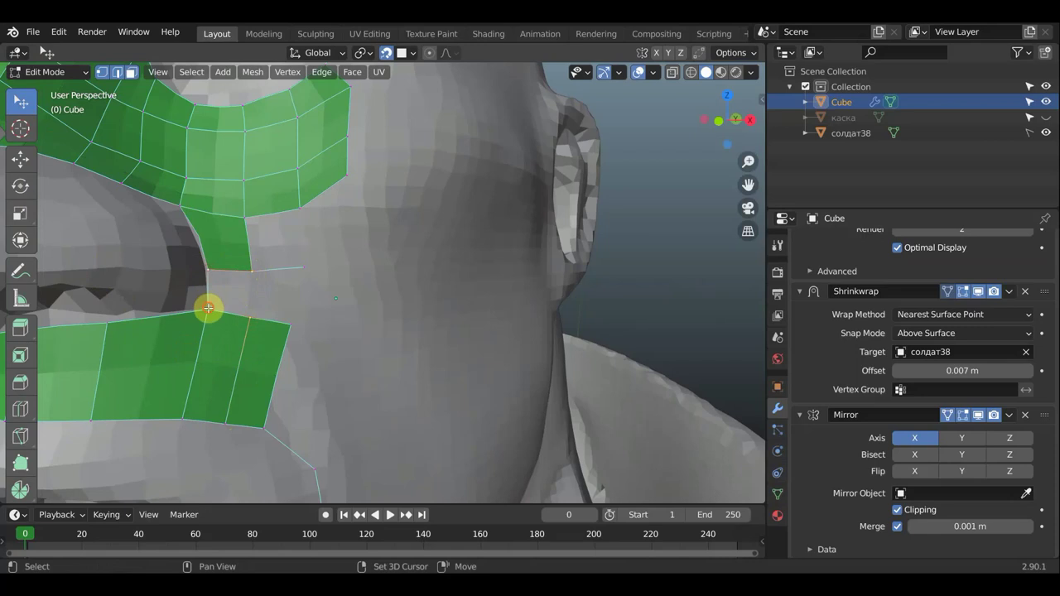
{"action": "key", "text": "f"}
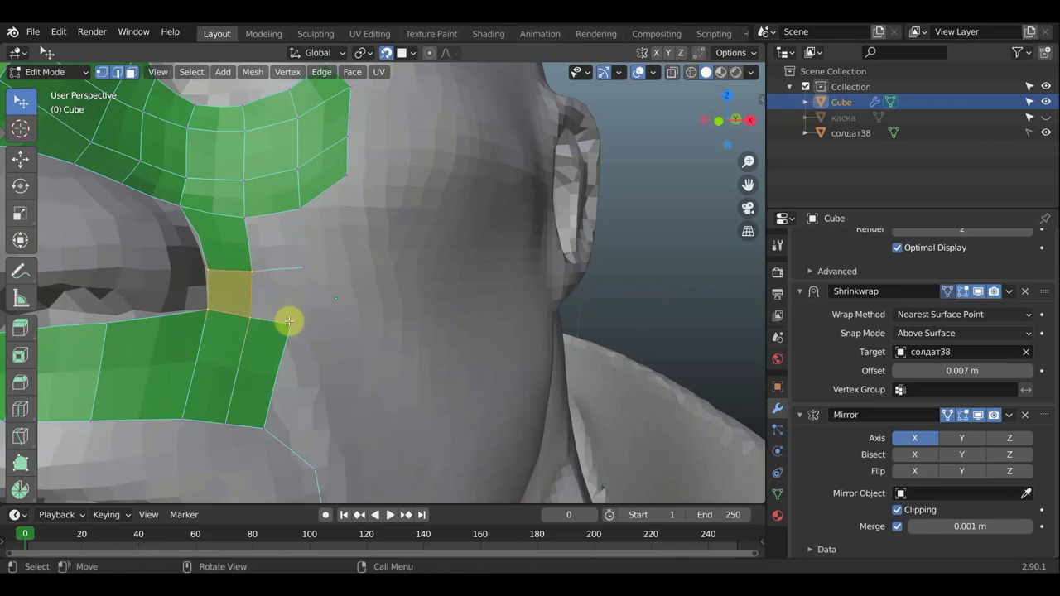
{"action": "key", "text": "alt+a"}
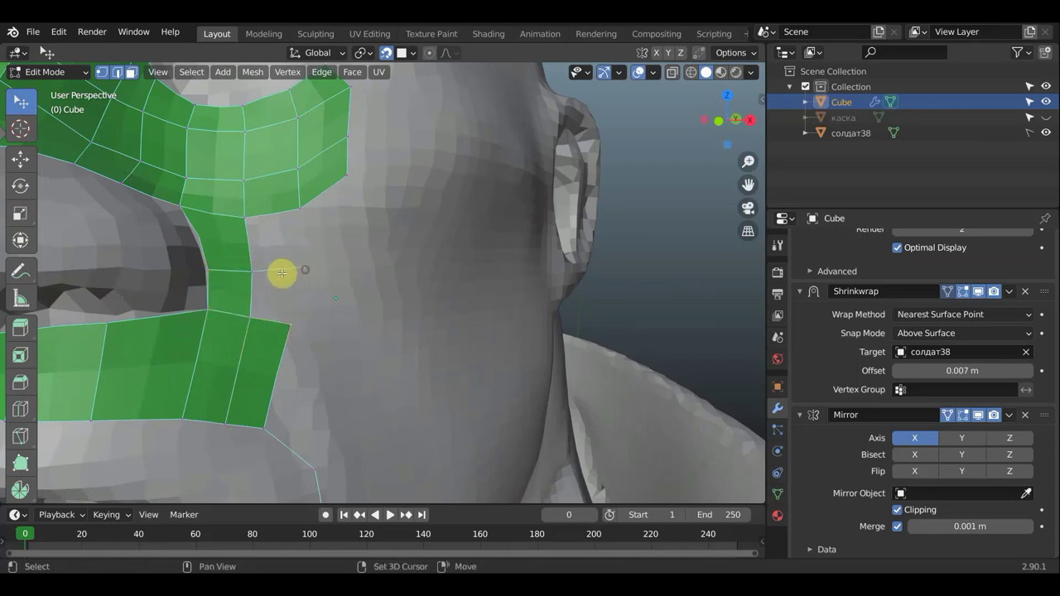
{"action": "left_click", "coordinate": [255, 271]}
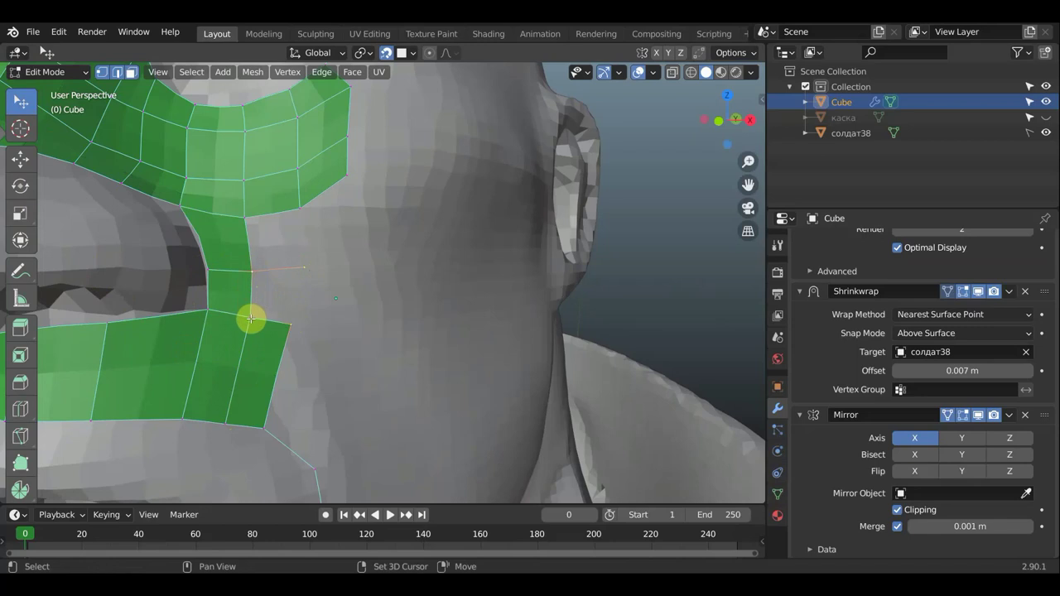
{"action": "key", "text": "f"}
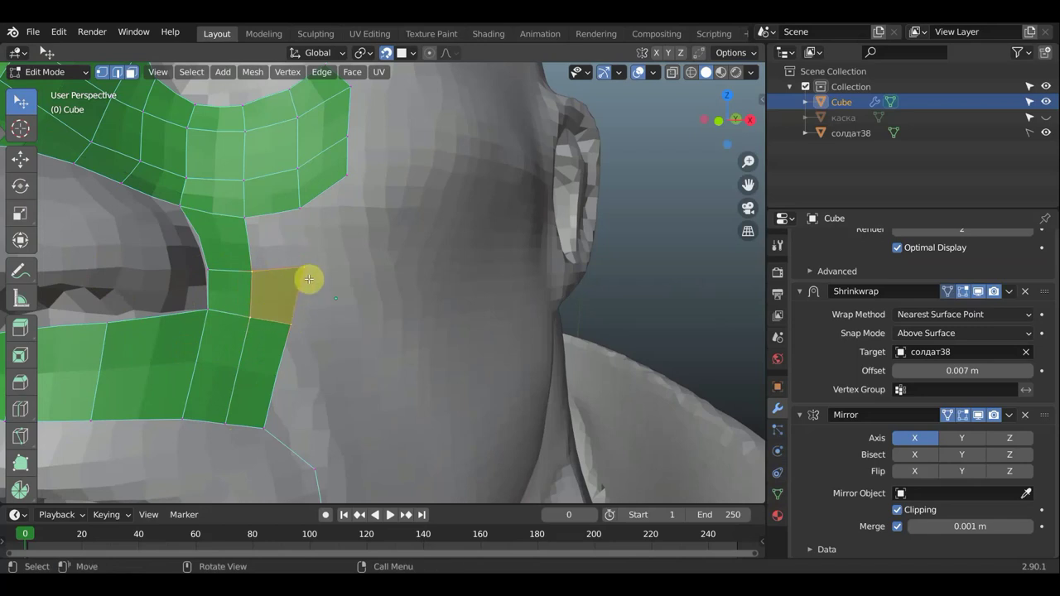
{"action": "left_click", "coordinate": [303, 267]}
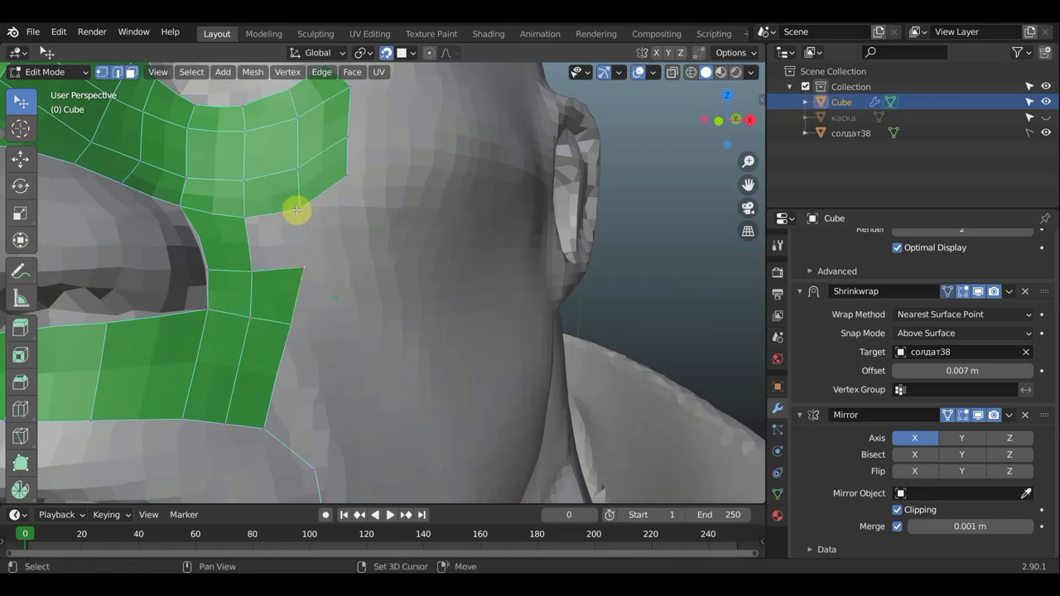
{"action": "left_click", "coordinate": [242, 214], "text": "shift"}
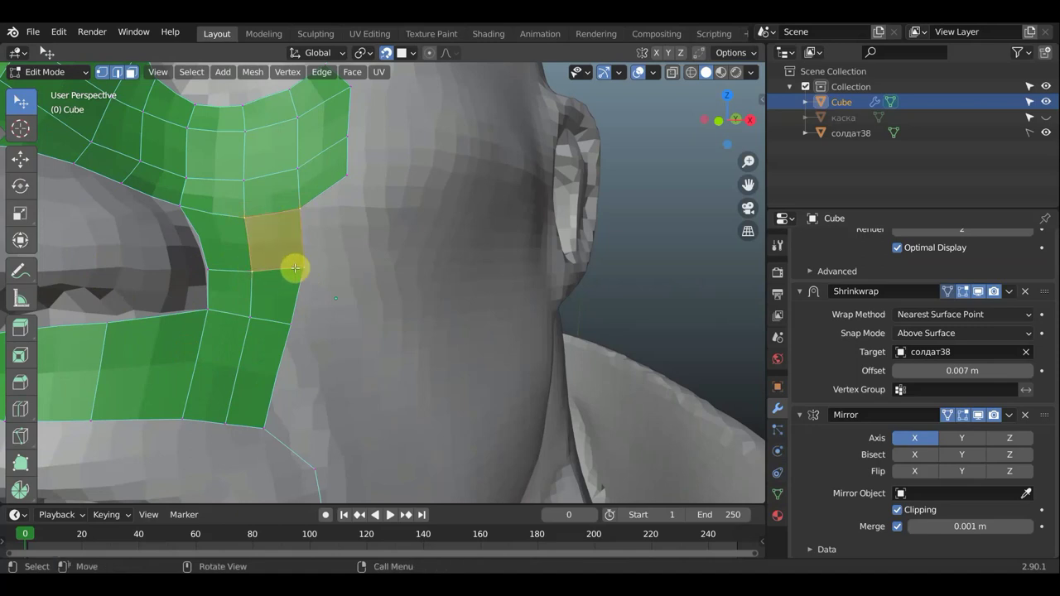
{"action": "scroll", "coordinate": [311, 253], "scroll_direction": "down", "scroll_amount": 5}
{"action": "scroll", "coordinate": [348, 248], "scroll_direction": "down", "scroll_amount": 3}
{"action": "scroll", "coordinate": [543, 253], "scroll_direction": "up", "scroll_amount": 2}
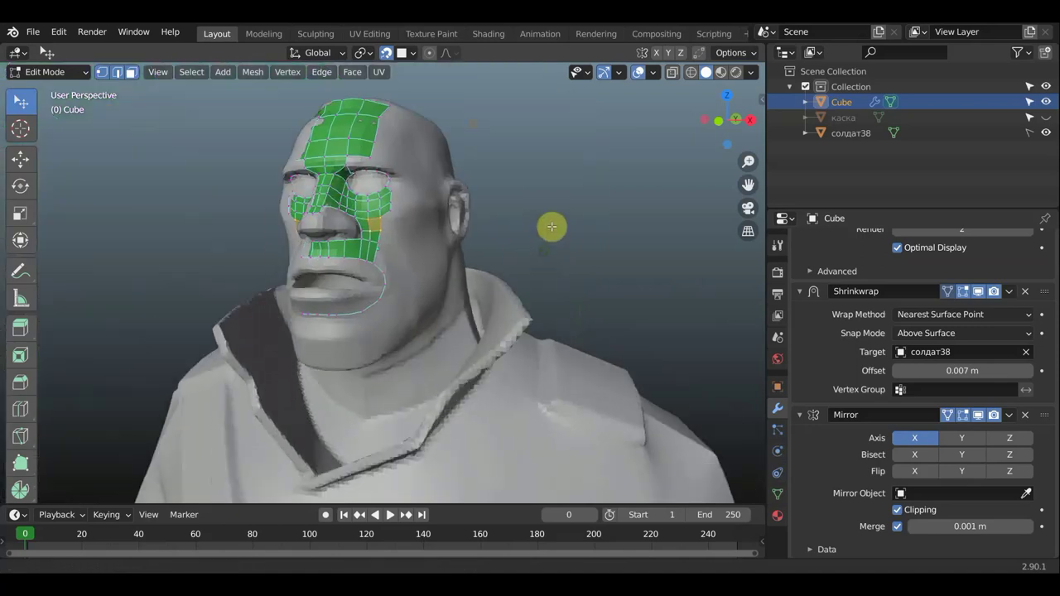
{"action": "scroll", "coordinate": [550, 229], "scroll_direction": "up", "scroll_amount": 2}
{"action": "scroll", "coordinate": [565, 243], "scroll_direction": "up", "scroll_amount": 2}
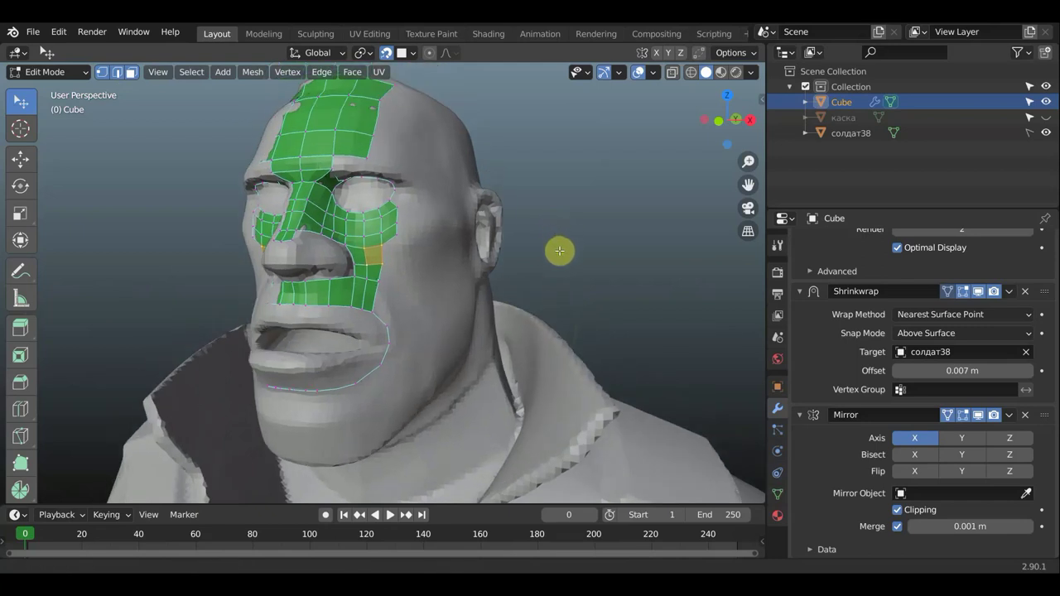
{"action": "scroll", "coordinate": [555, 248], "scroll_direction": "up", "scroll_amount": 2}
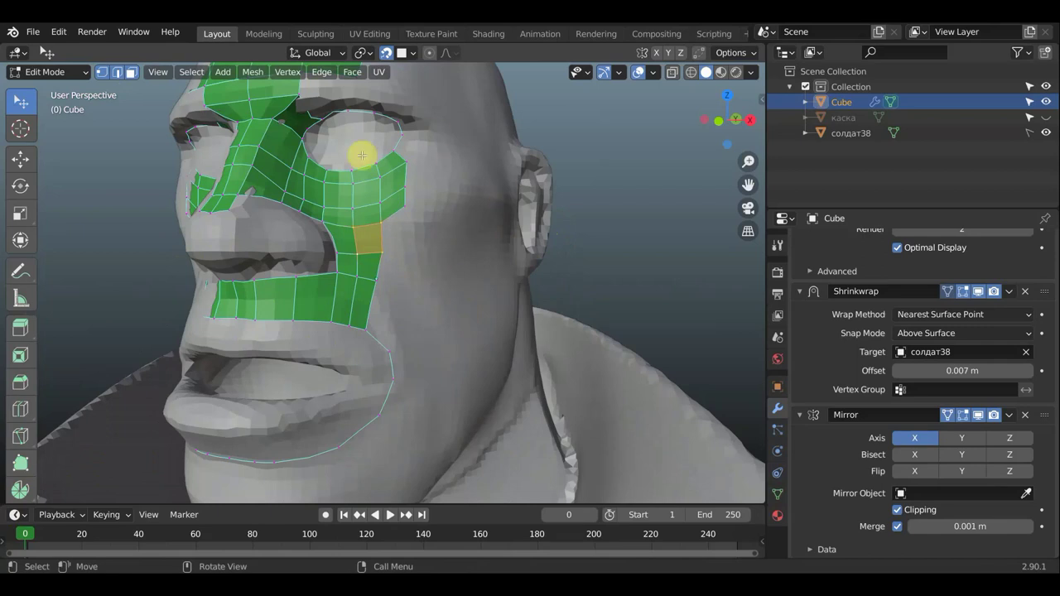
{"action": "scroll", "coordinate": [365, 155], "scroll_direction": "down", "scroll_amount": 2}
{"action": "scroll", "coordinate": [364, 156], "scroll_direction": "down", "scroll_amount": 1}
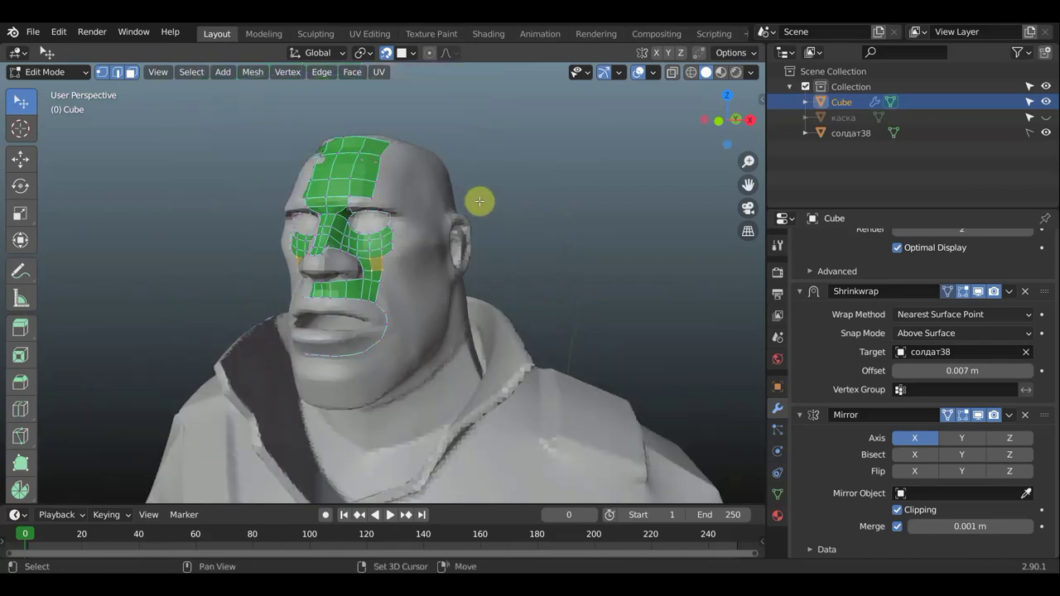
{"action": "scroll", "coordinate": [538, 207], "scroll_direction": "down", "scroll_amount": 1}
{"action": "scroll", "coordinate": [543, 278], "scroll_direction": "down", "scroll_amount": 1}
{"action": "scroll", "coordinate": [542, 265], "scroll_direction": "down", "scroll_amount": 2}
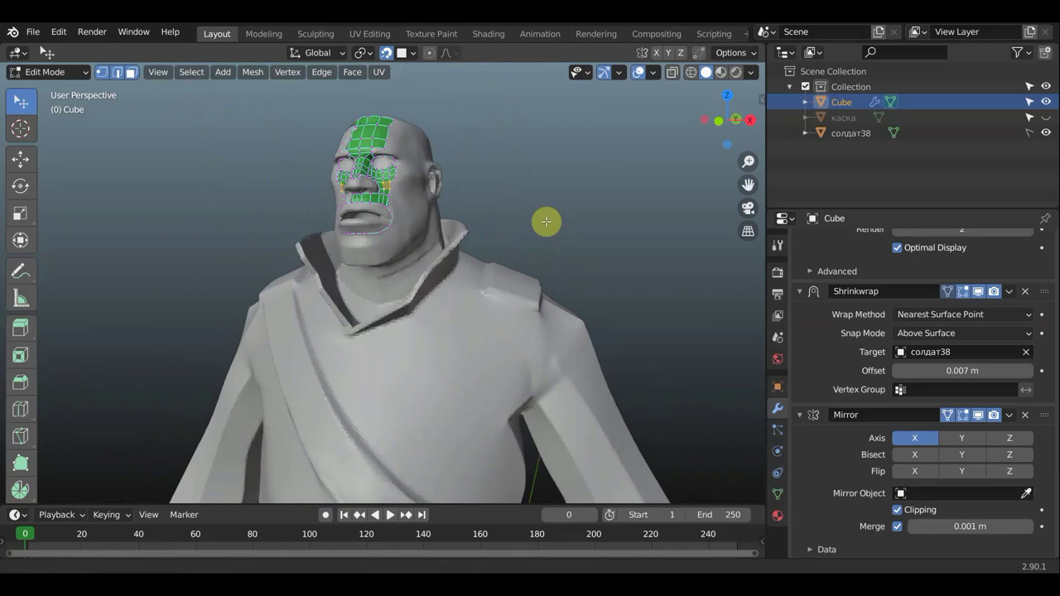